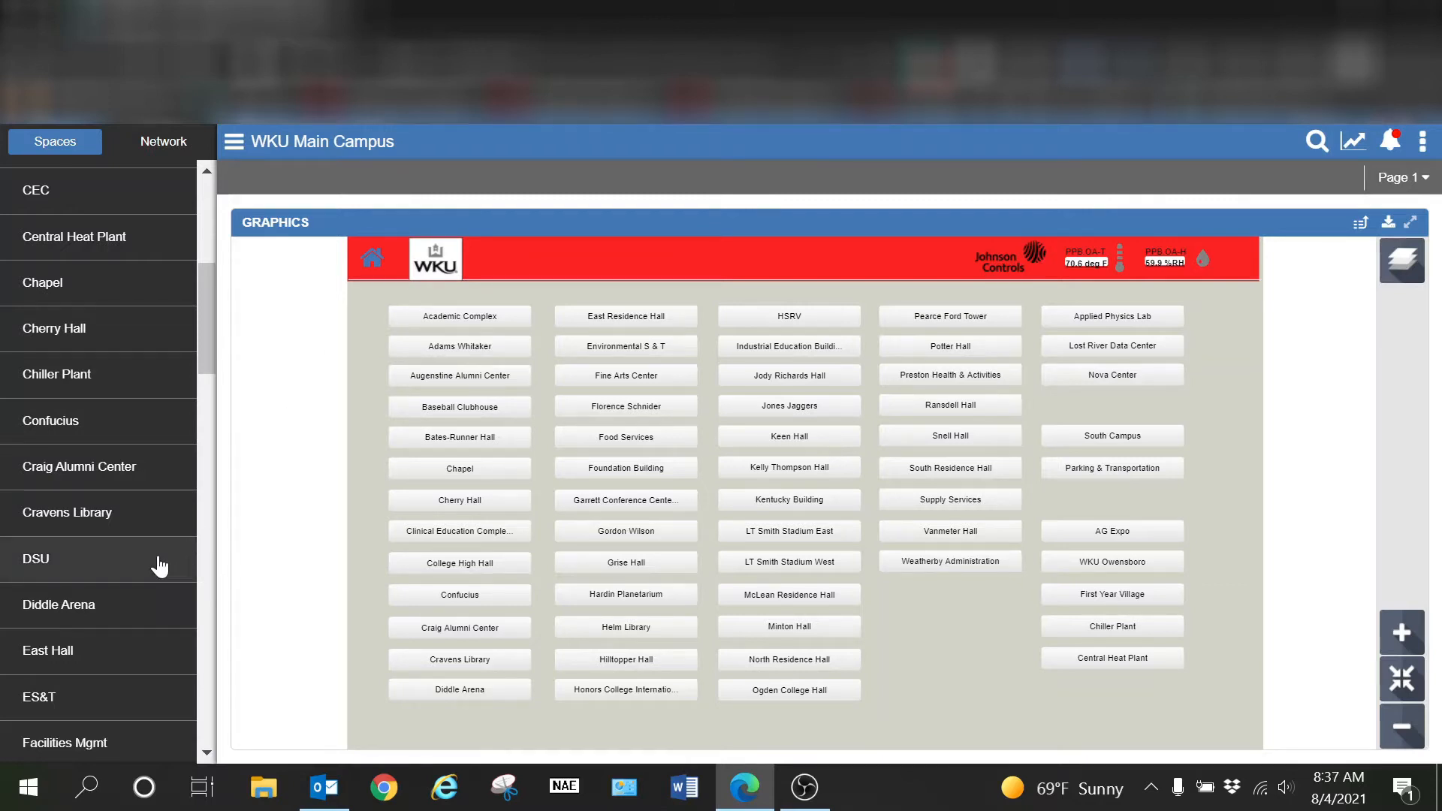
Step: Open the Green Room 1043 ORT schedule from the expanded schedule list for DSU Floor 1
{"action": "left_click", "coordinate": [66, 562]}
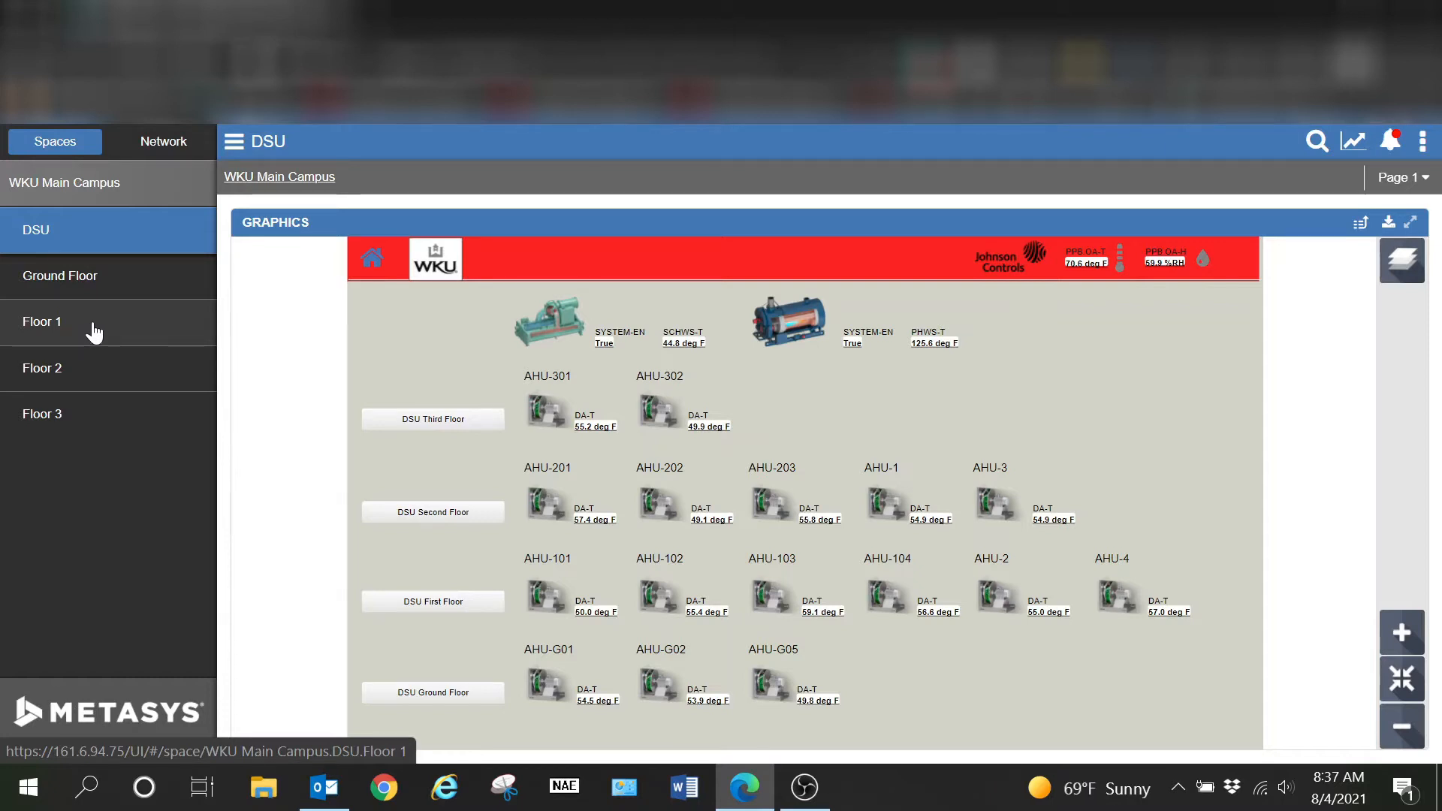
{"action": "left_click", "coordinate": [93, 331]}
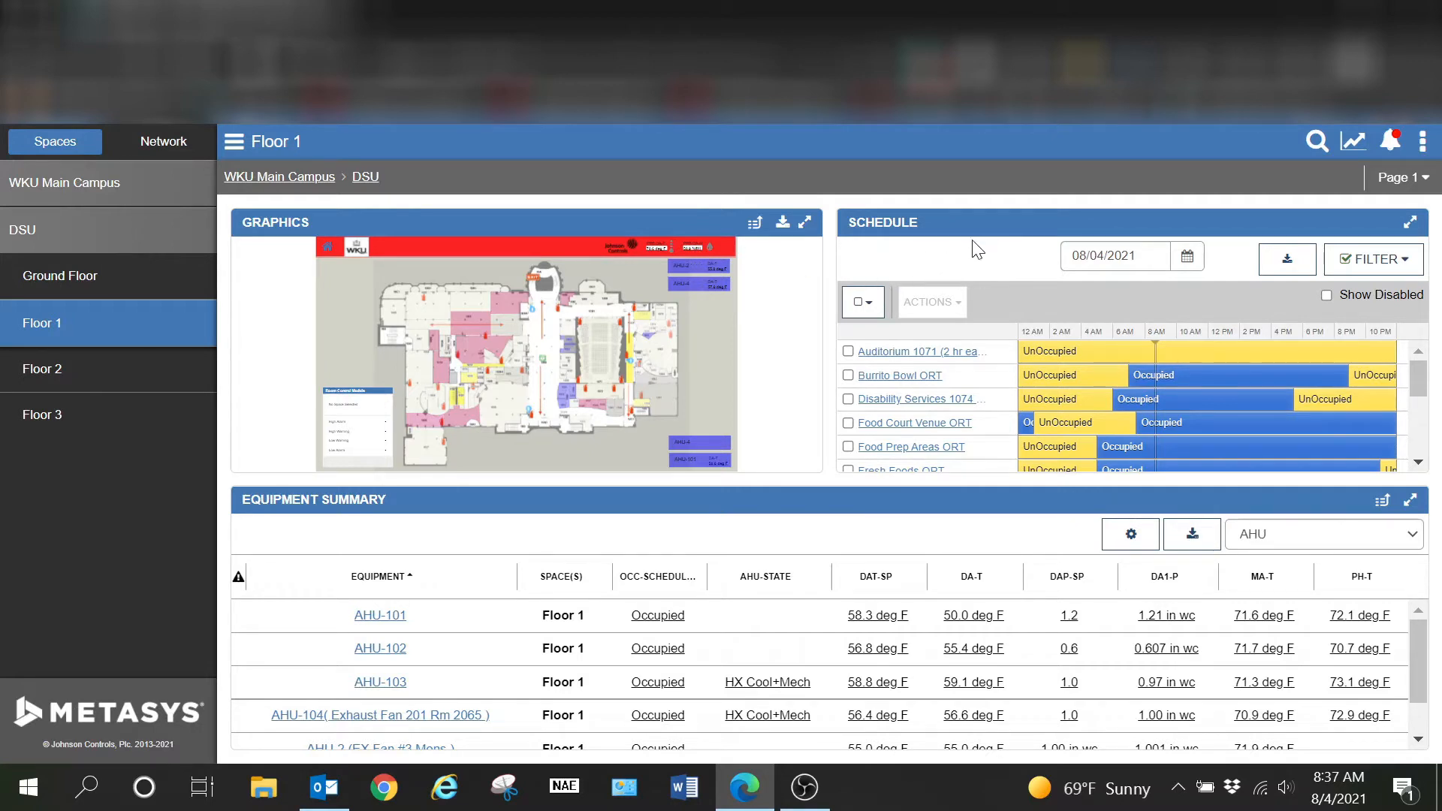
{"action": "left_click", "coordinate": [1410, 225]}
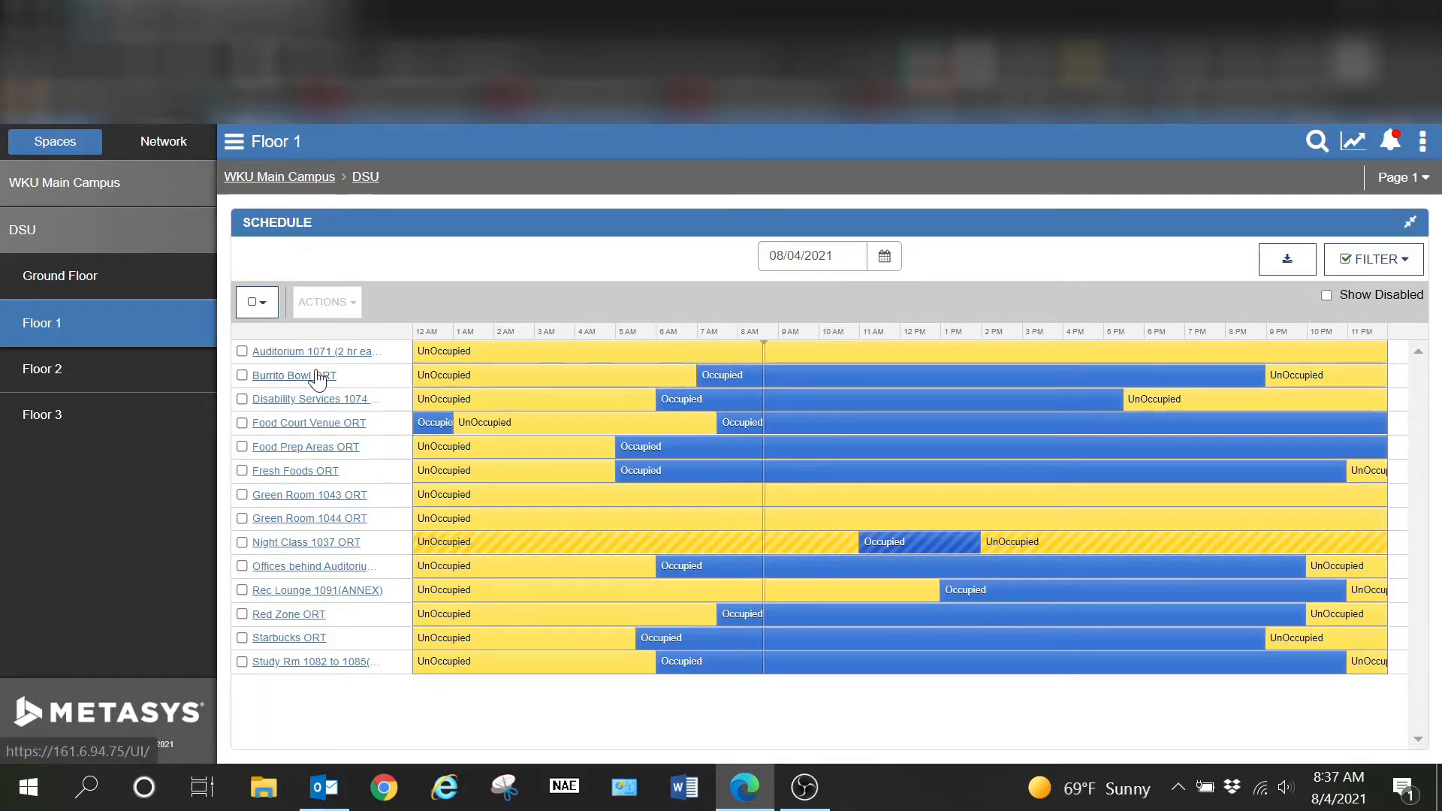
{"action": "left_click", "coordinate": [308, 496]}
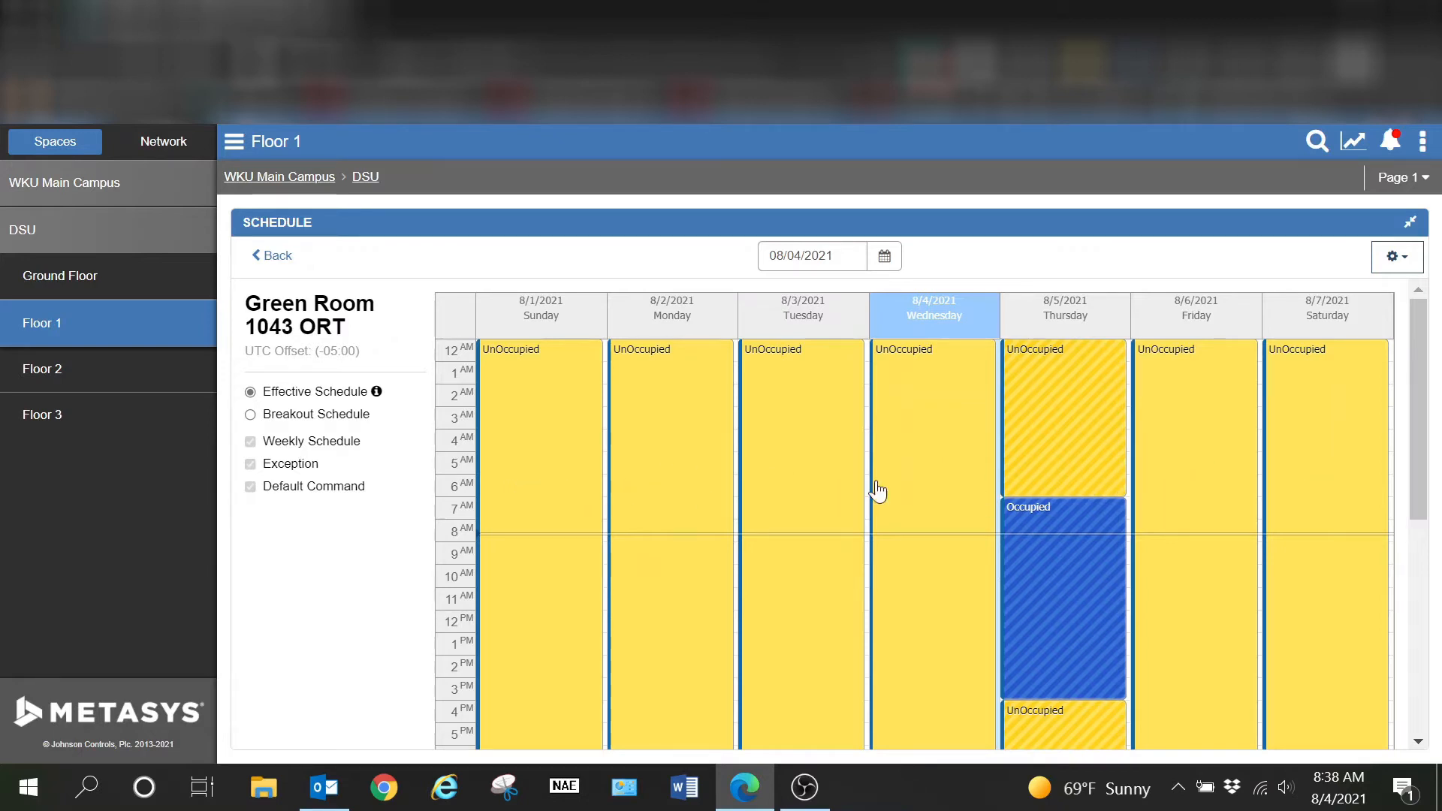
Step: Start a new exception of the Long Running type for the Green Room 1043 ORT schedule and continue to its date settings
{"action": "scroll", "coordinate": [529, 525], "scroll_direction": "down", "scroll_amount": 3}
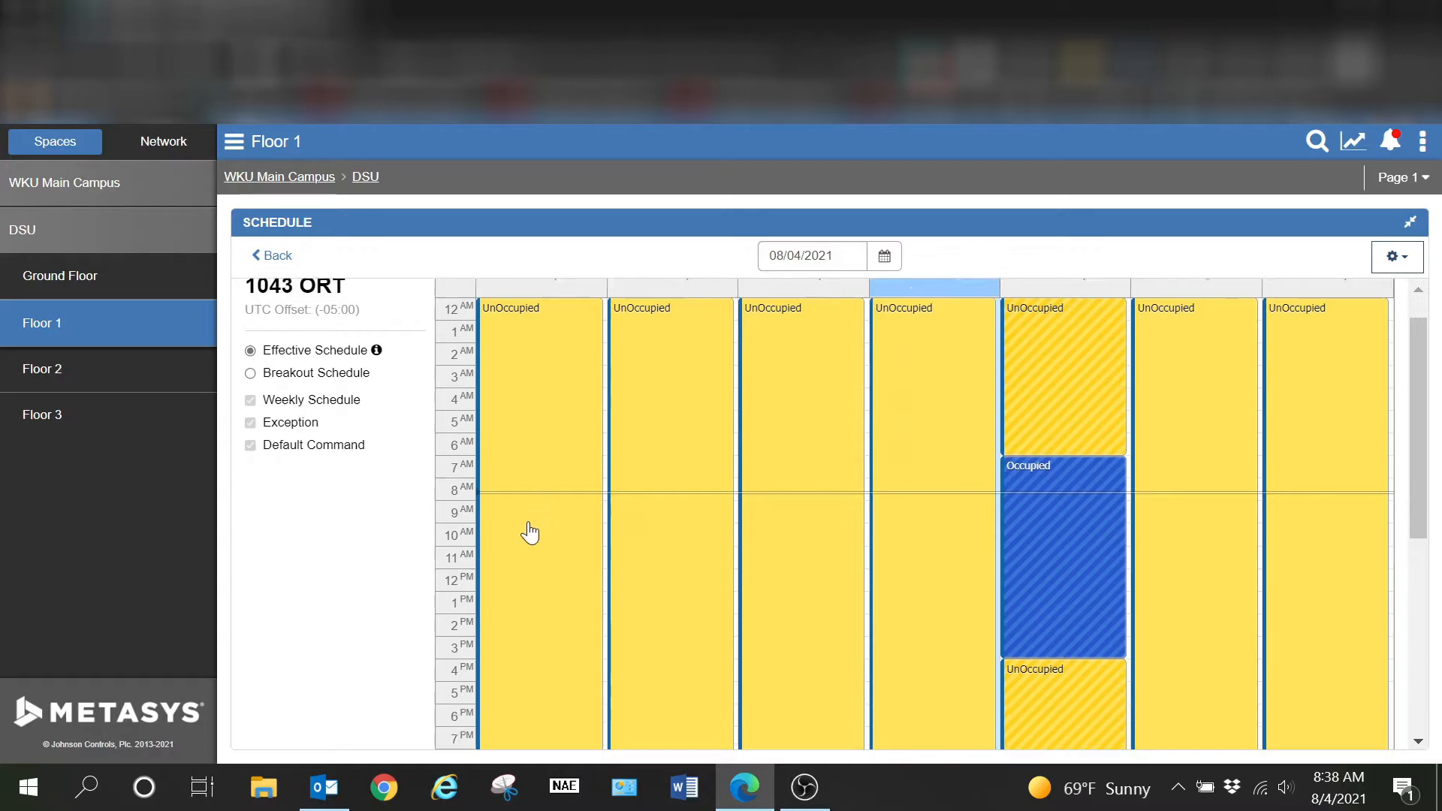
{"action": "scroll", "coordinate": [524, 541], "scroll_direction": "up", "scroll_amount": 3}
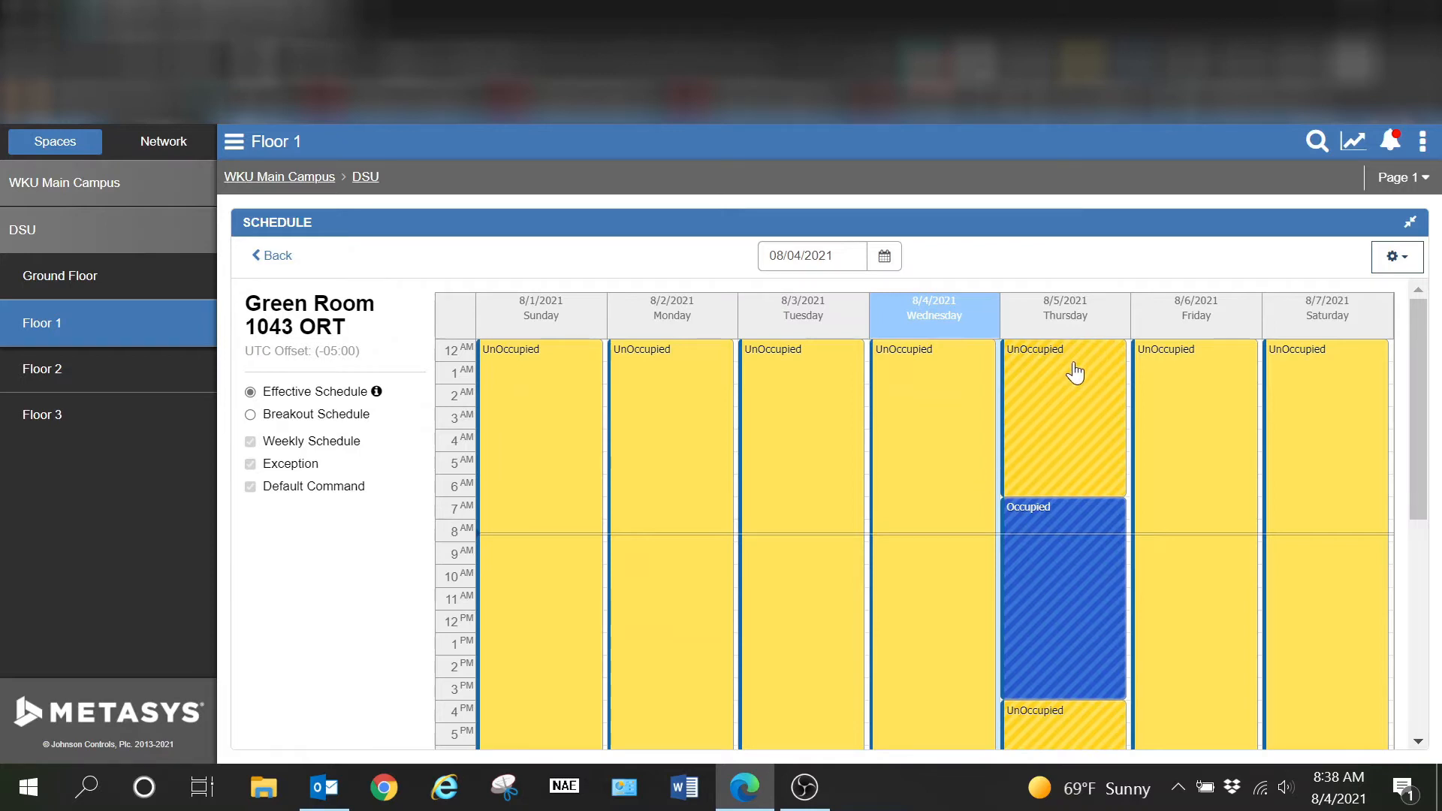
{"action": "scroll", "coordinate": [1087, 545], "scroll_direction": "down", "scroll_amount": 1}
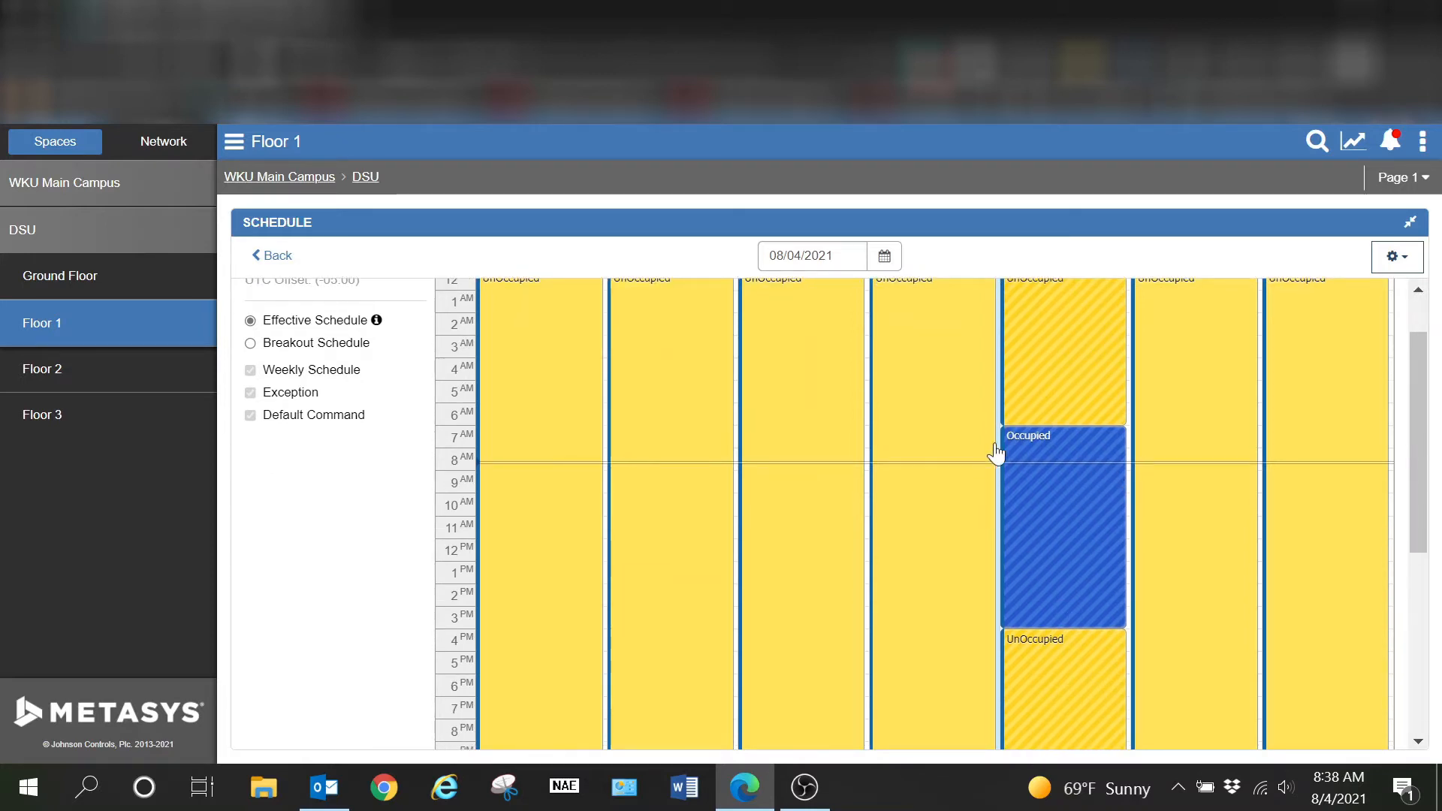
{"action": "scroll", "coordinate": [985, 470], "scroll_direction": "up", "scroll_amount": 1}
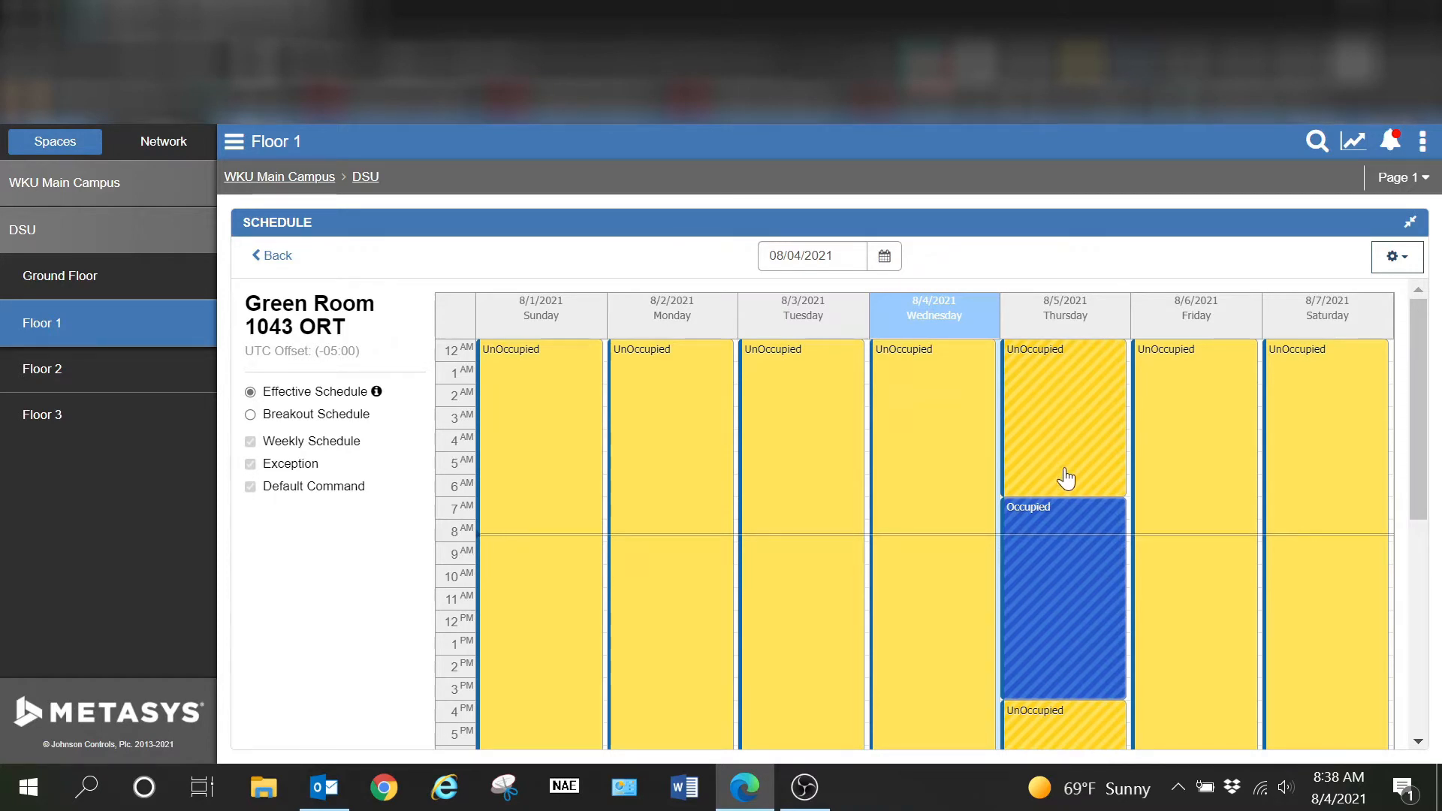
{"action": "scroll", "coordinate": [1066, 485], "scroll_direction": "down", "scroll_amount": 3}
{"action": "scroll", "coordinate": [1067, 498], "scroll_direction": "down", "scroll_amount": 3}
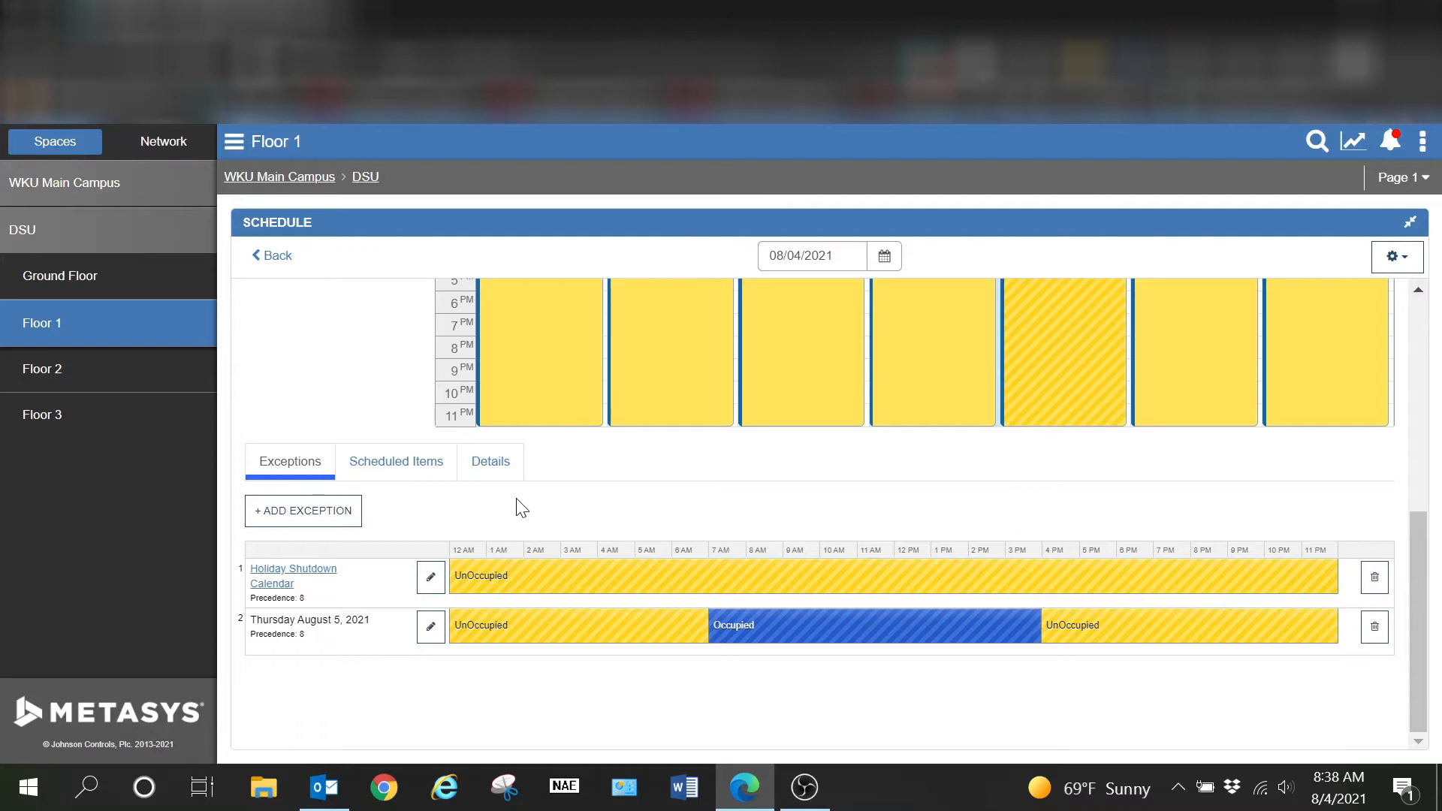
{"action": "left_click", "coordinate": [299, 519]}
{"action": "left_click", "coordinate": [459, 327]}
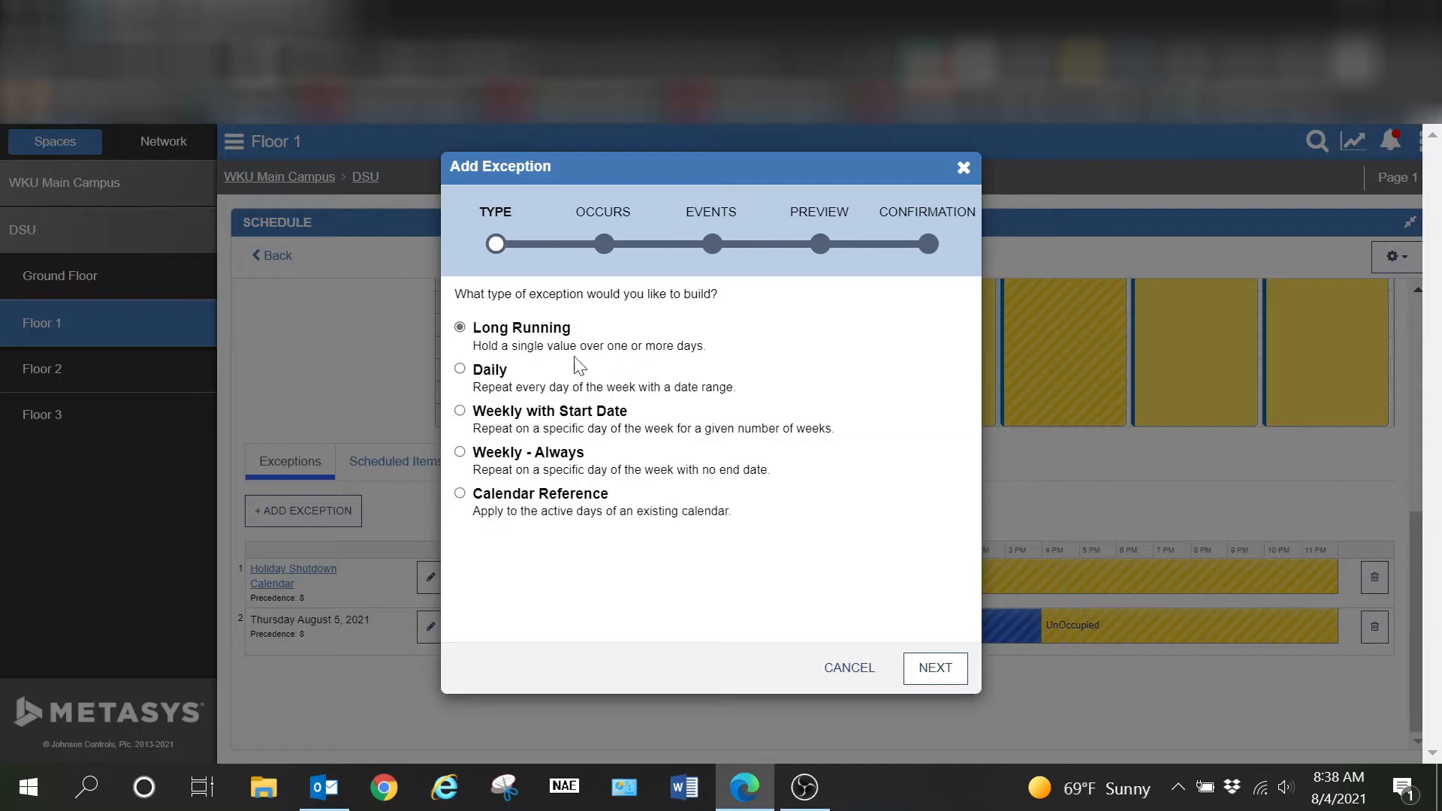
{"action": "left_click", "coordinate": [459, 329]}
{"action": "left_click", "coordinate": [936, 674]}
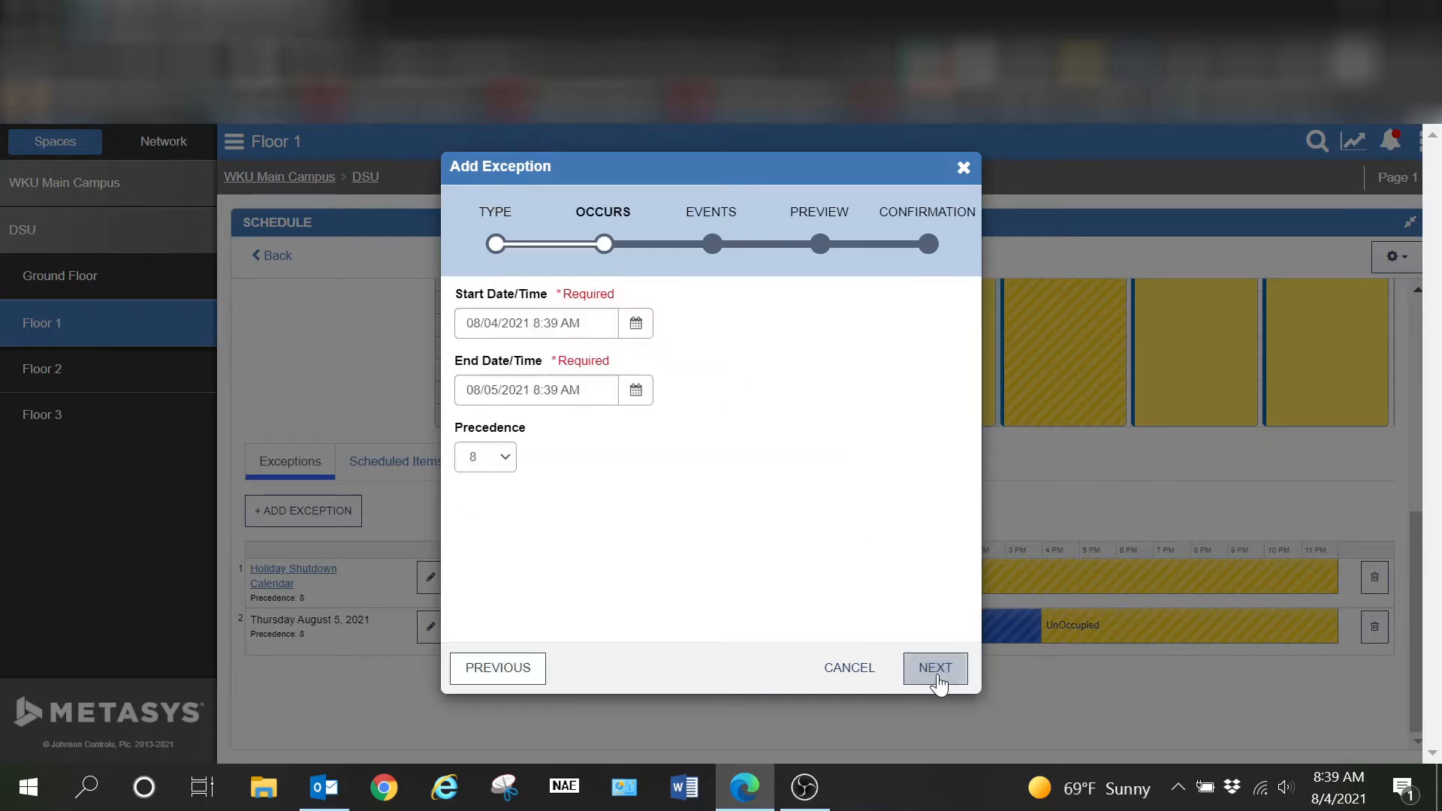
Step: Set the exception's start to 8:00 AM on 08/04/2021
{"action": "left_click", "coordinate": [635, 326]}
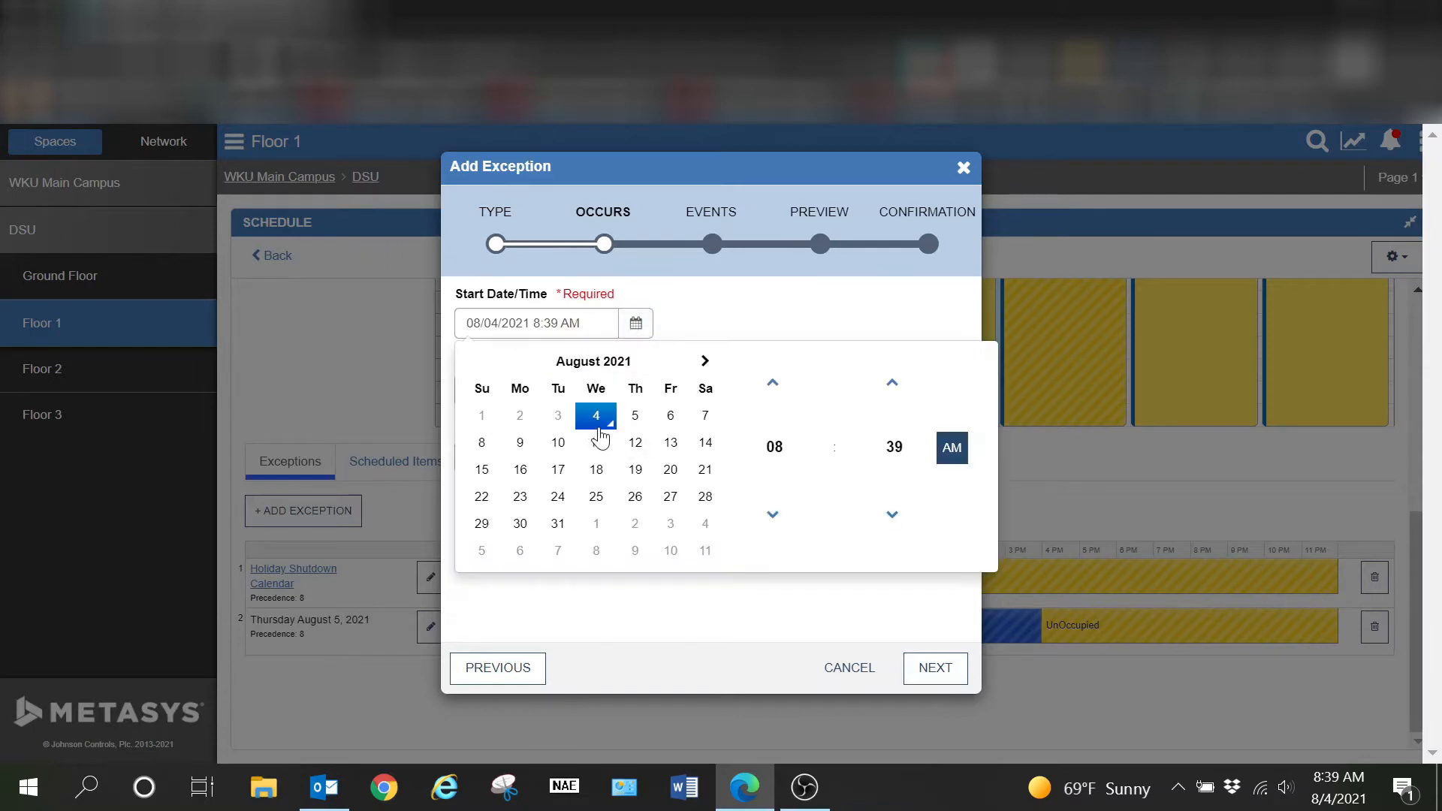
{"action": "left_click", "coordinate": [892, 450]}
{"action": "left_click", "coordinate": [770, 372]}
{"action": "left_click", "coordinate": [799, 300]}
Step: Set the exception's end to 8:39 PM on 08/11/2021
{"action": "left_click", "coordinate": [639, 397]}
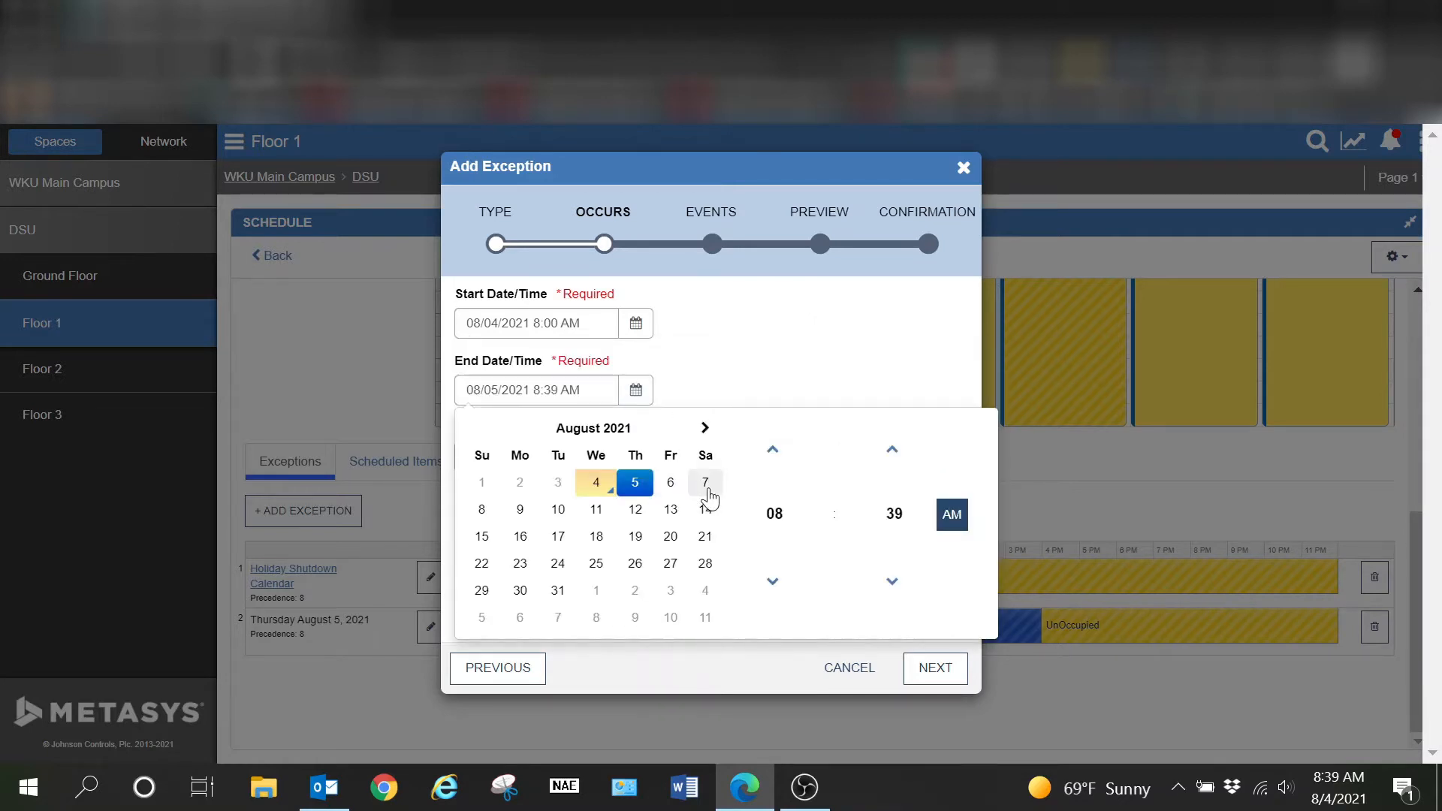
{"action": "left_click", "coordinate": [596, 509]}
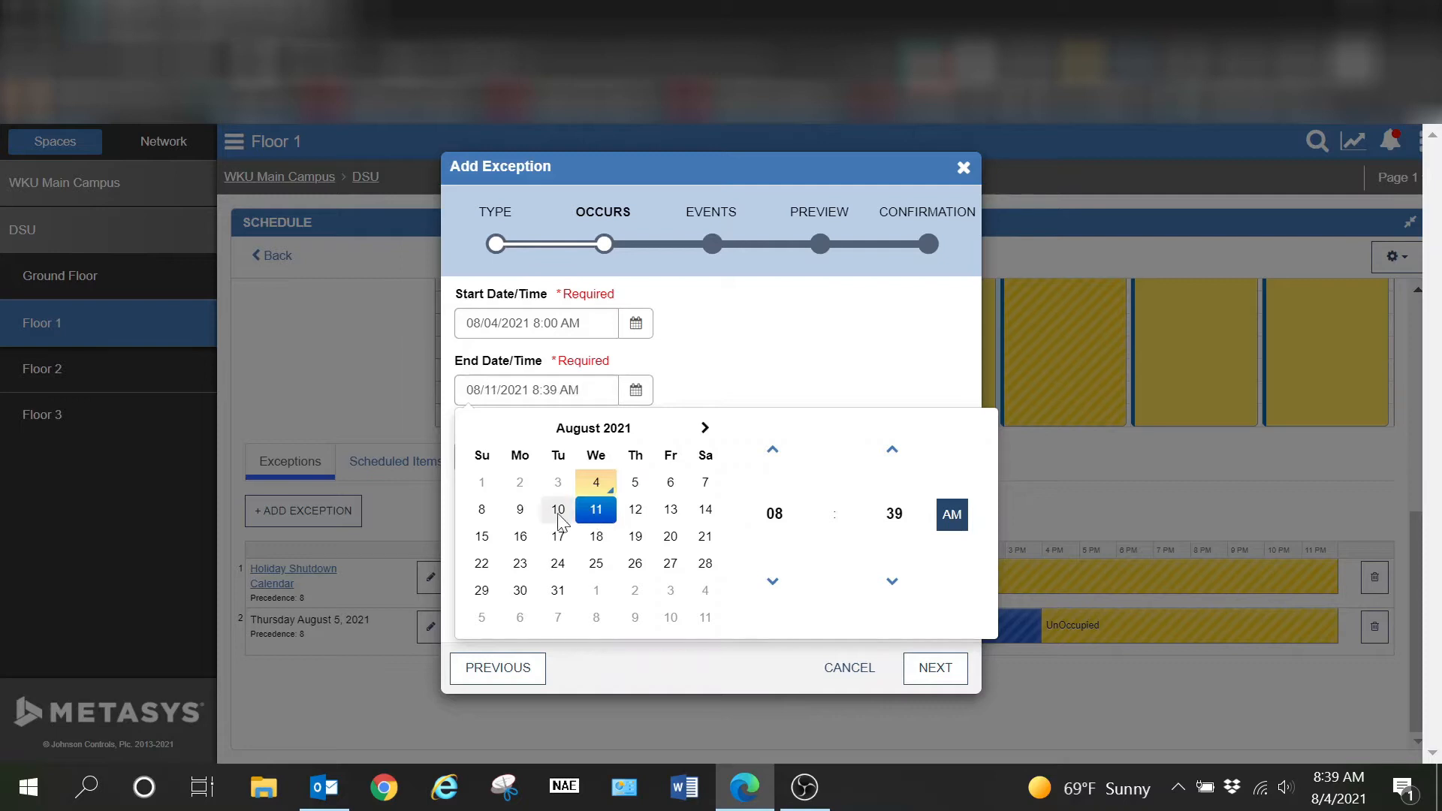
{"action": "left_click", "coordinate": [950, 526]}
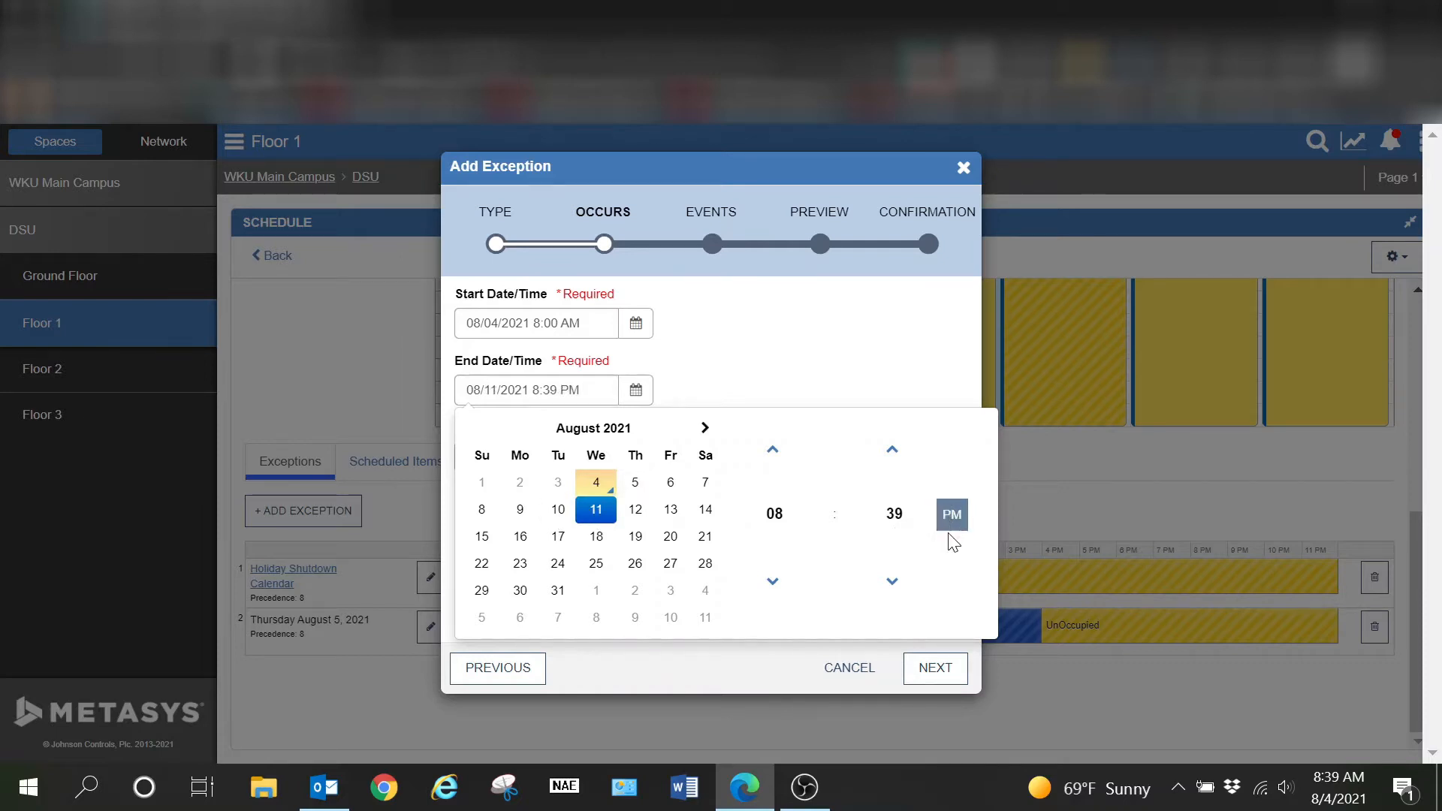
{"action": "left_click", "coordinate": [828, 366]}
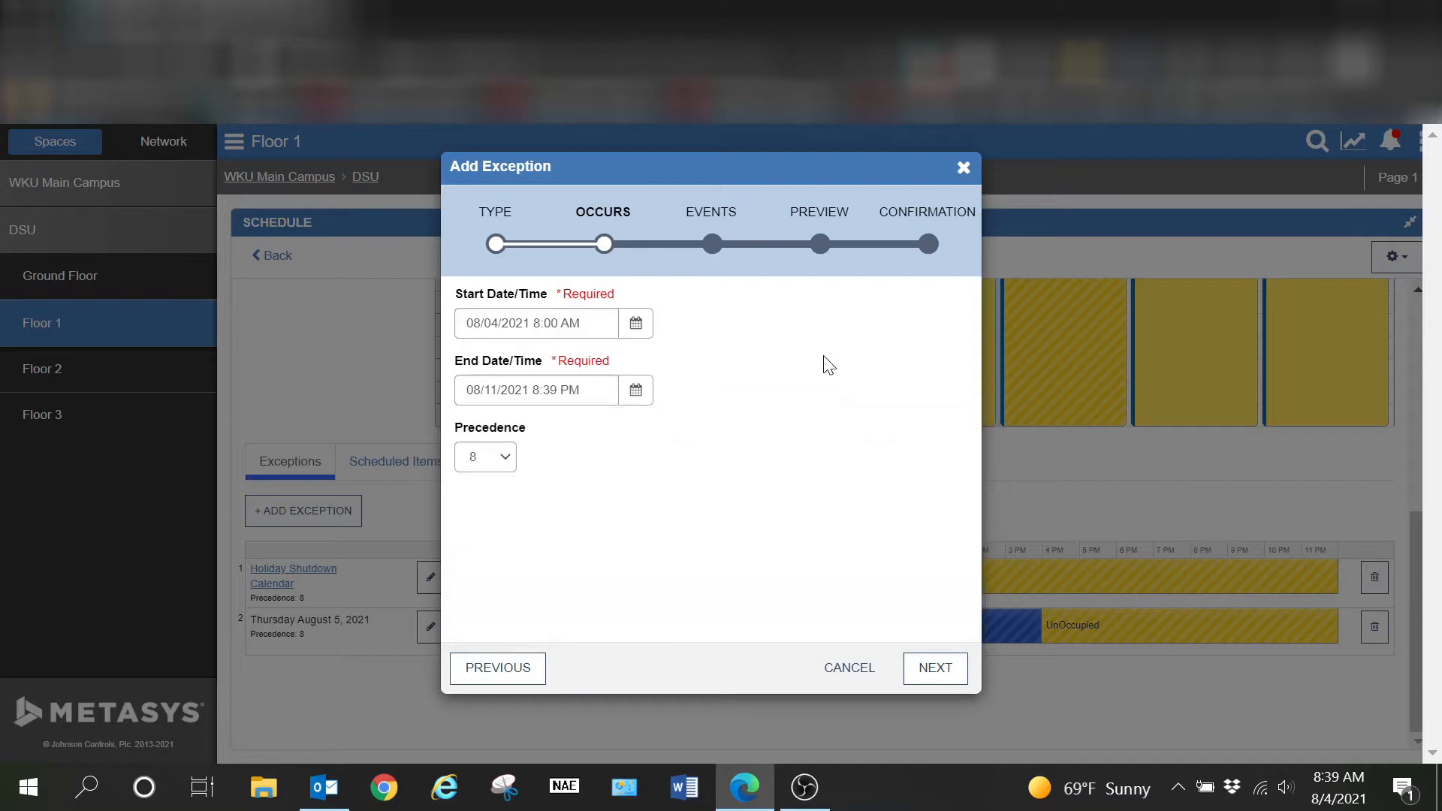
Step: Keep the exception value Occupied and preview the effective schedule for 08/05, 08/10, 08/09 and 08/08/2021
{"action": "left_click", "coordinate": [924, 669]}
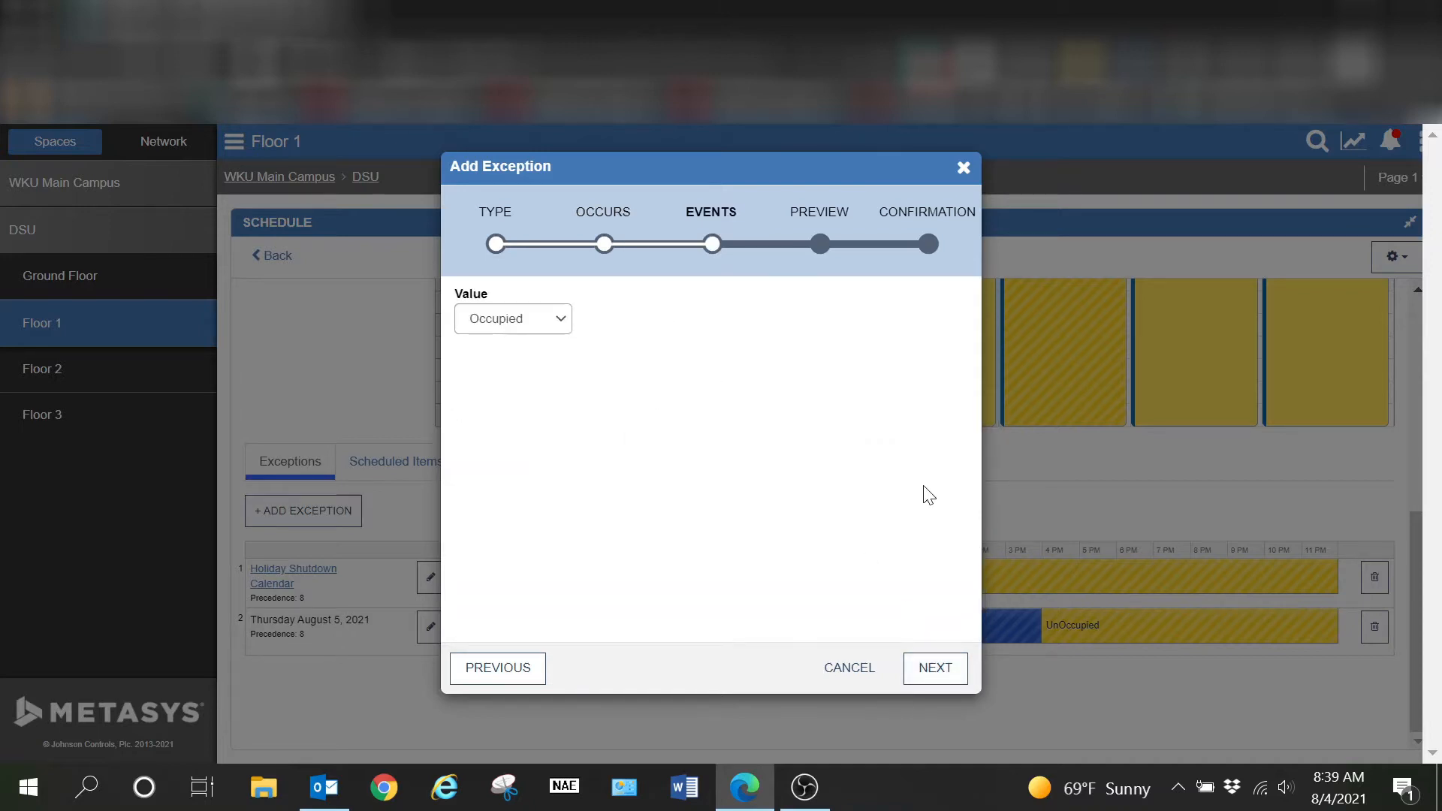
{"action": "left_click", "coordinate": [935, 672]}
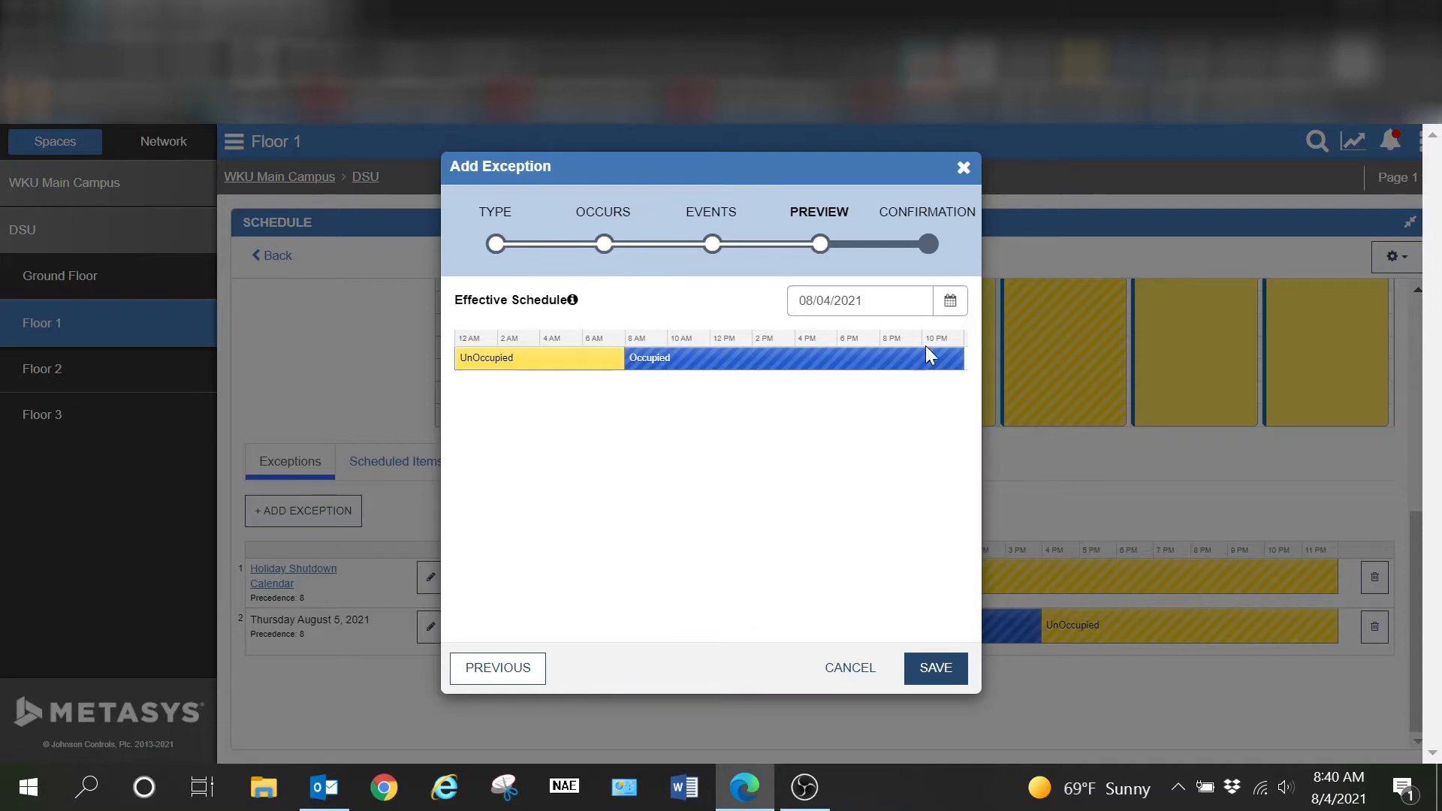
{"action": "left_click", "coordinate": [951, 302]}
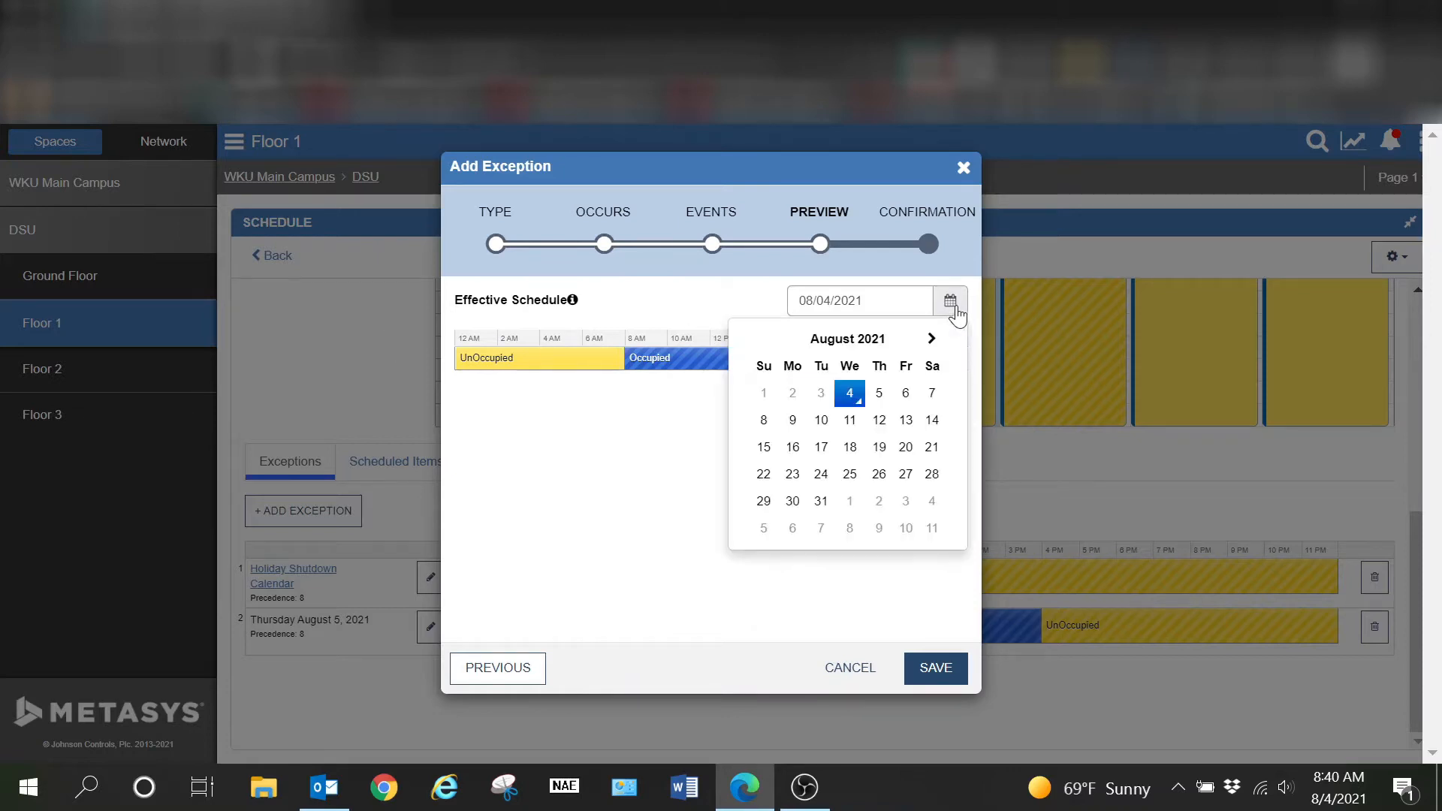
{"action": "left_click", "coordinate": [881, 395]}
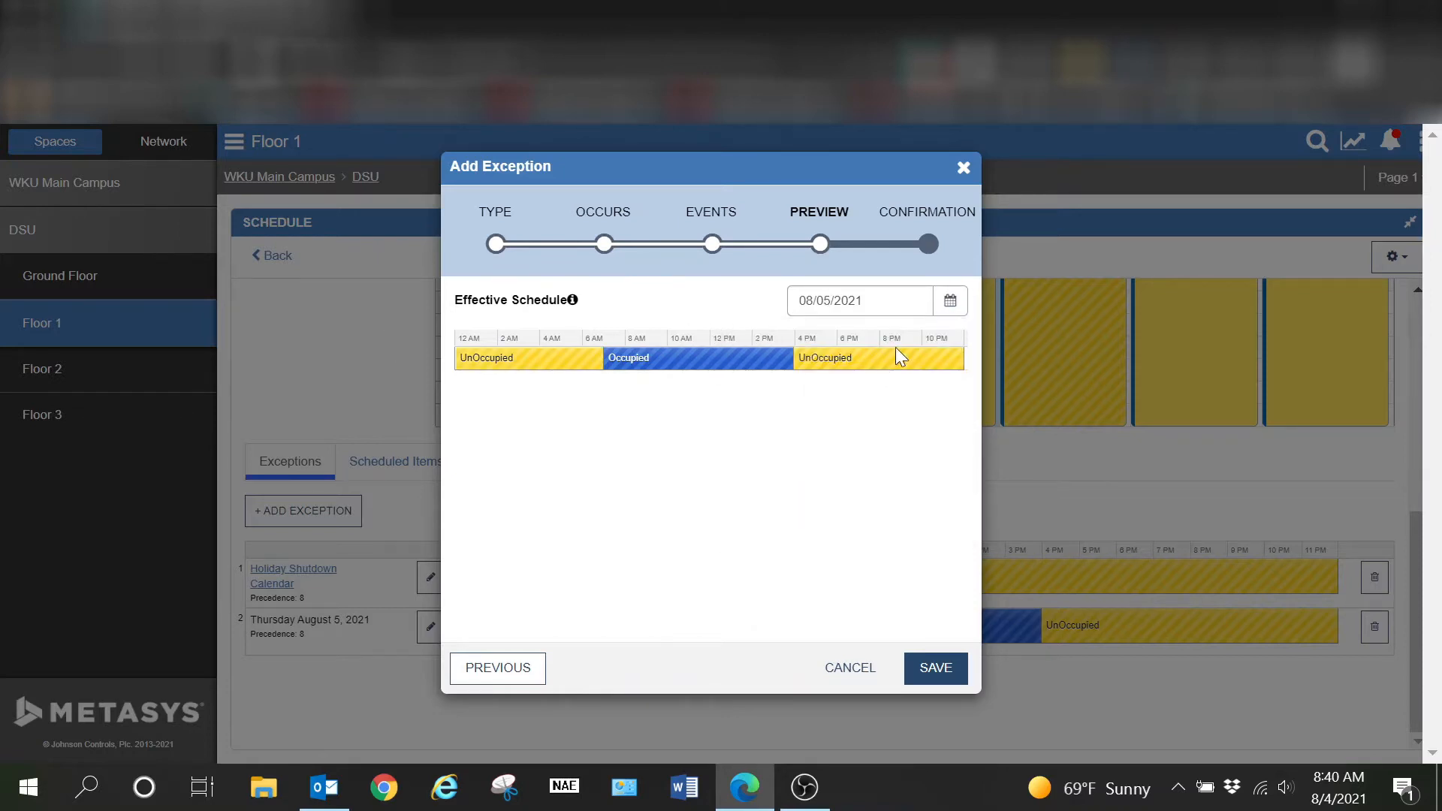
{"action": "left_click", "coordinate": [950, 301]}
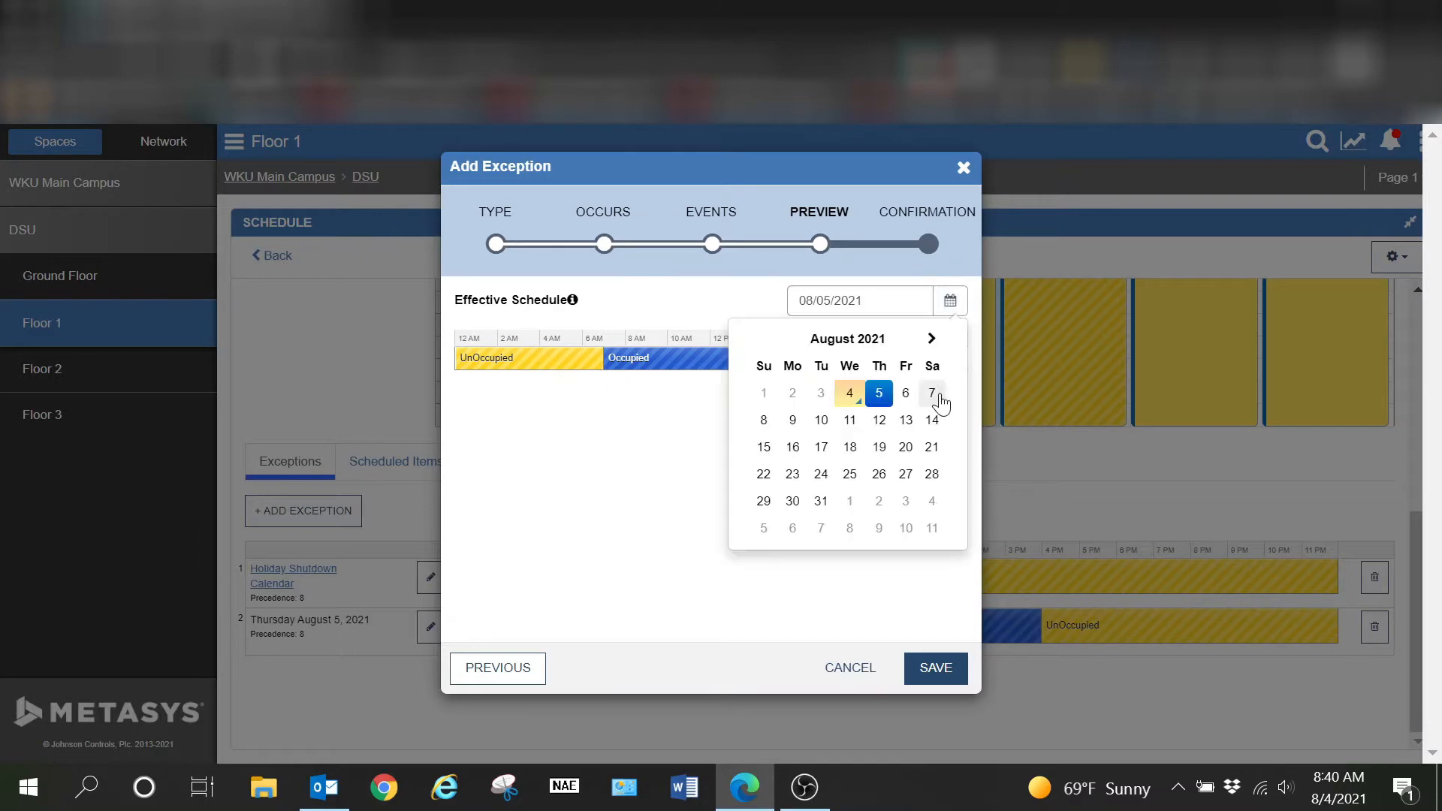
{"action": "left_click", "coordinate": [822, 420]}
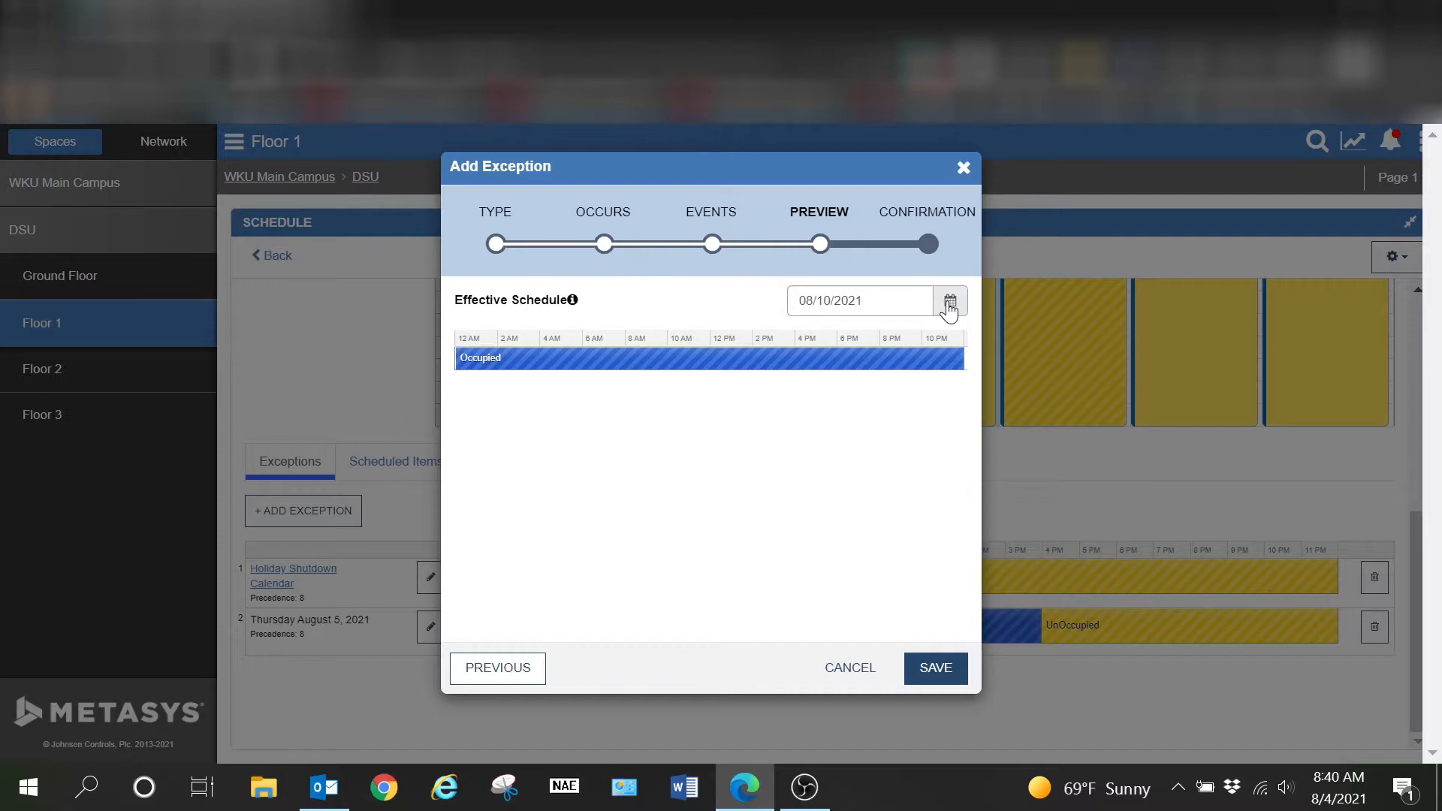
{"action": "left_click", "coordinate": [951, 300]}
{"action": "left_click", "coordinate": [795, 419]}
{"action": "left_click", "coordinate": [950, 300]}
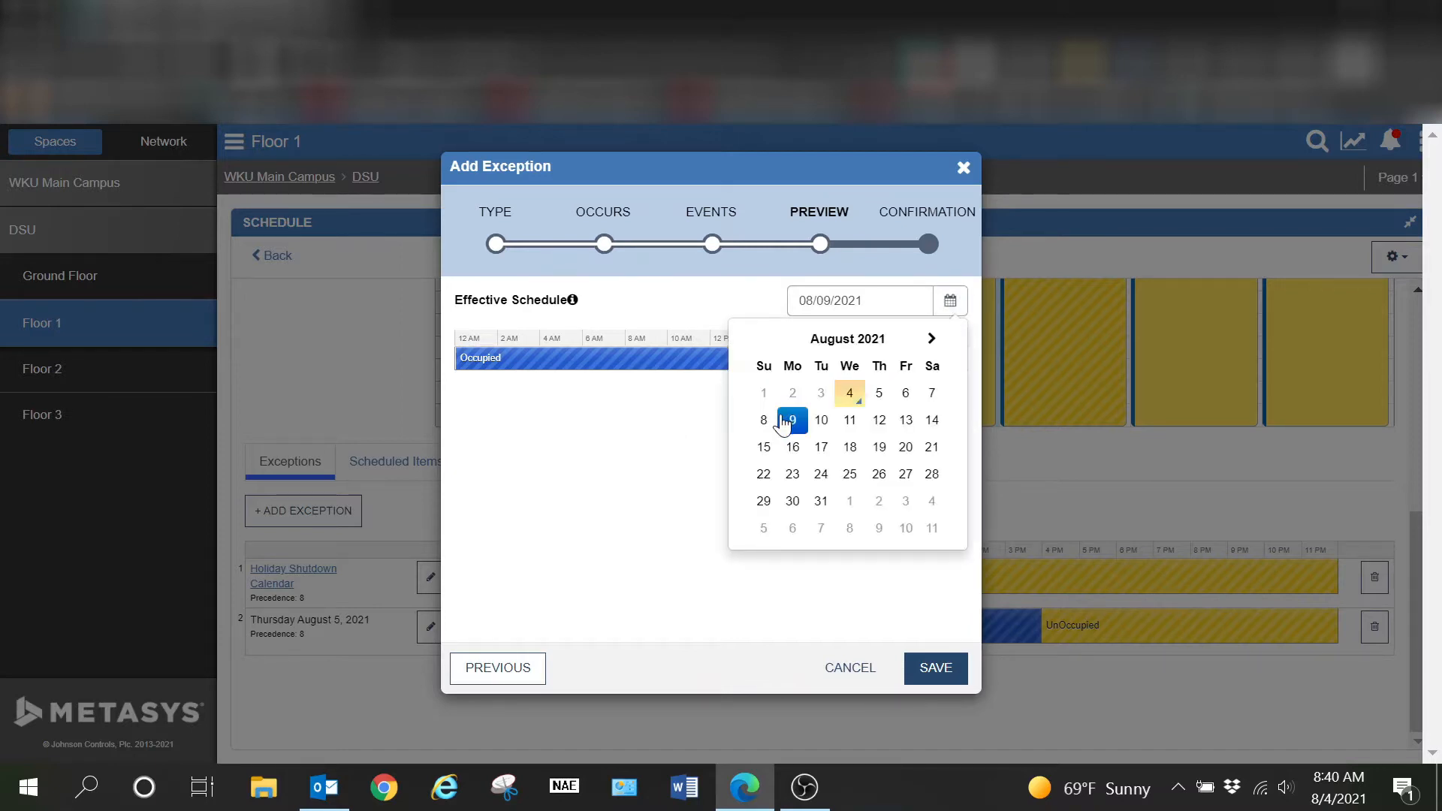
{"action": "left_click", "coordinate": [766, 420]}
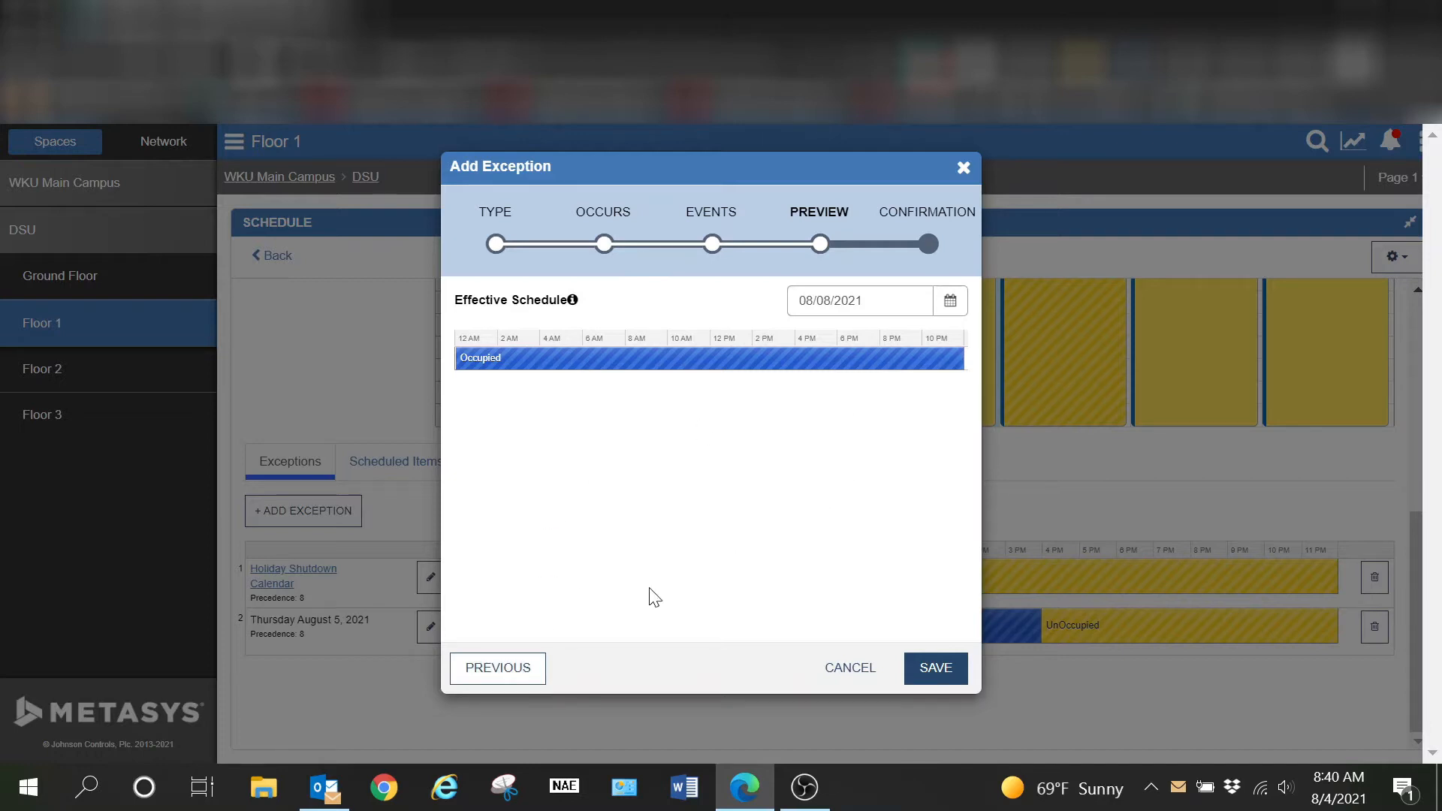
Step: Return to the exception's date settings and set its start to 9:00 AM on 08/12/2021
{"action": "left_click", "coordinate": [526, 674]}
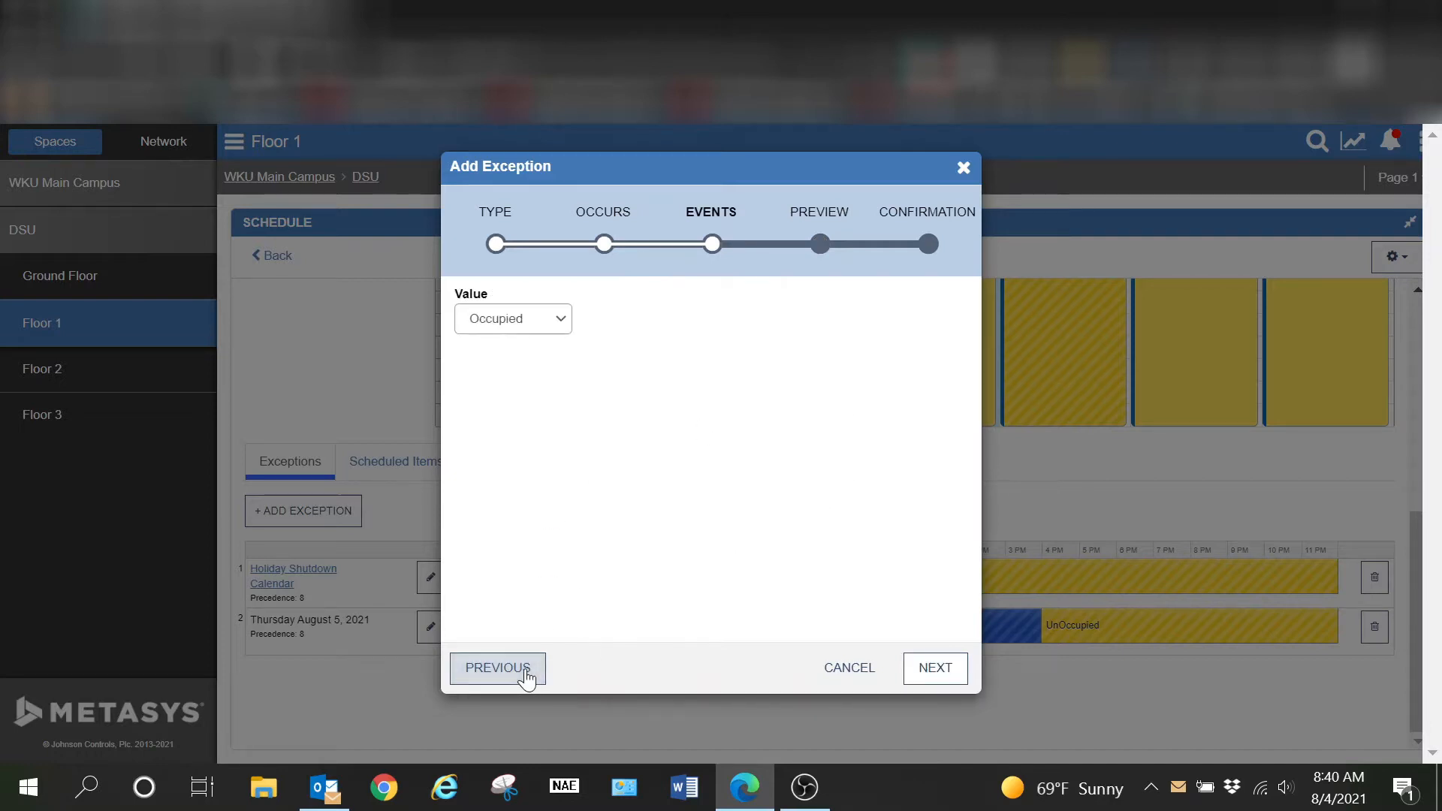
{"action": "left_click", "coordinate": [526, 674]}
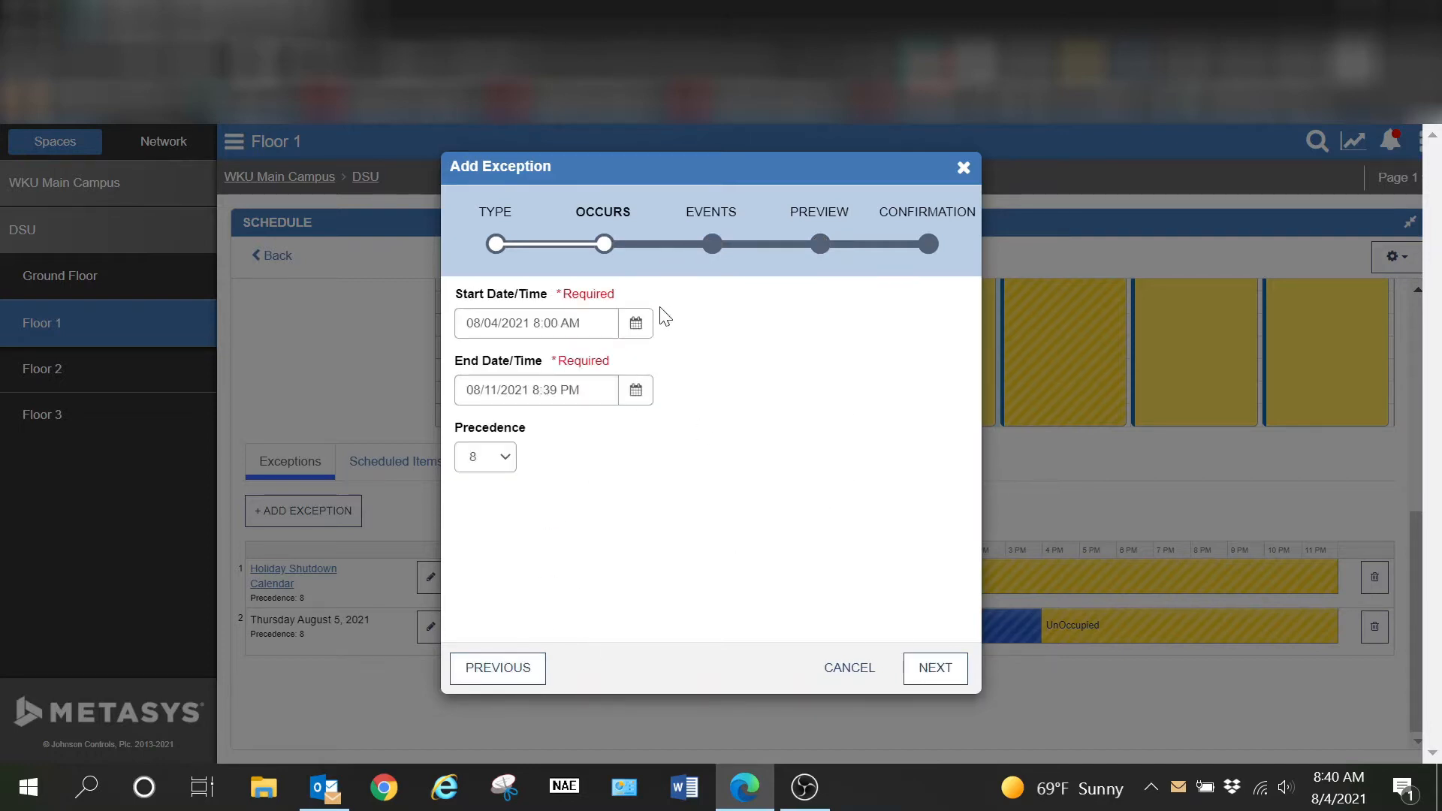
{"action": "left_click", "coordinate": [639, 325]}
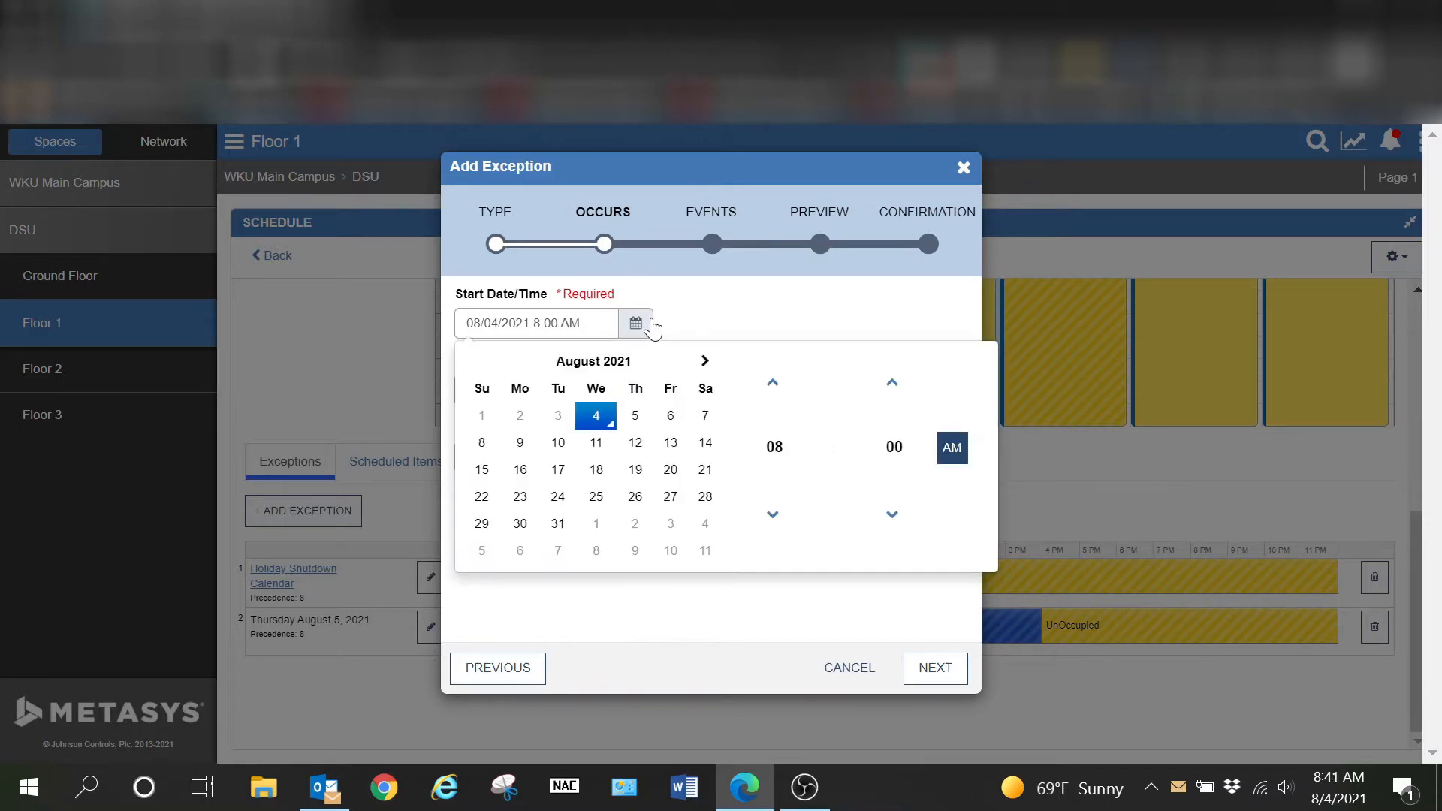
{"action": "left_click", "coordinate": [638, 446]}
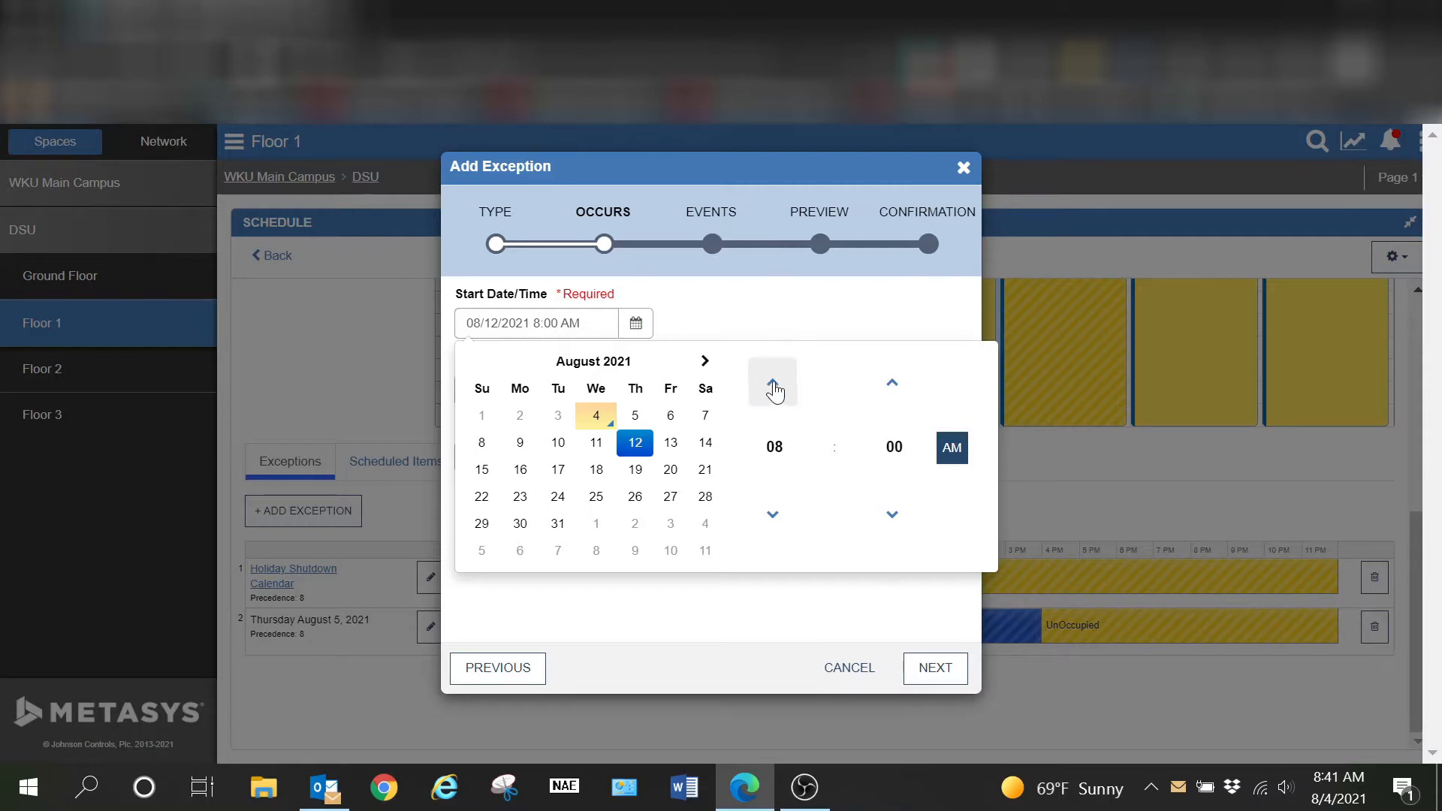
{"action": "left_click", "coordinate": [784, 462]}
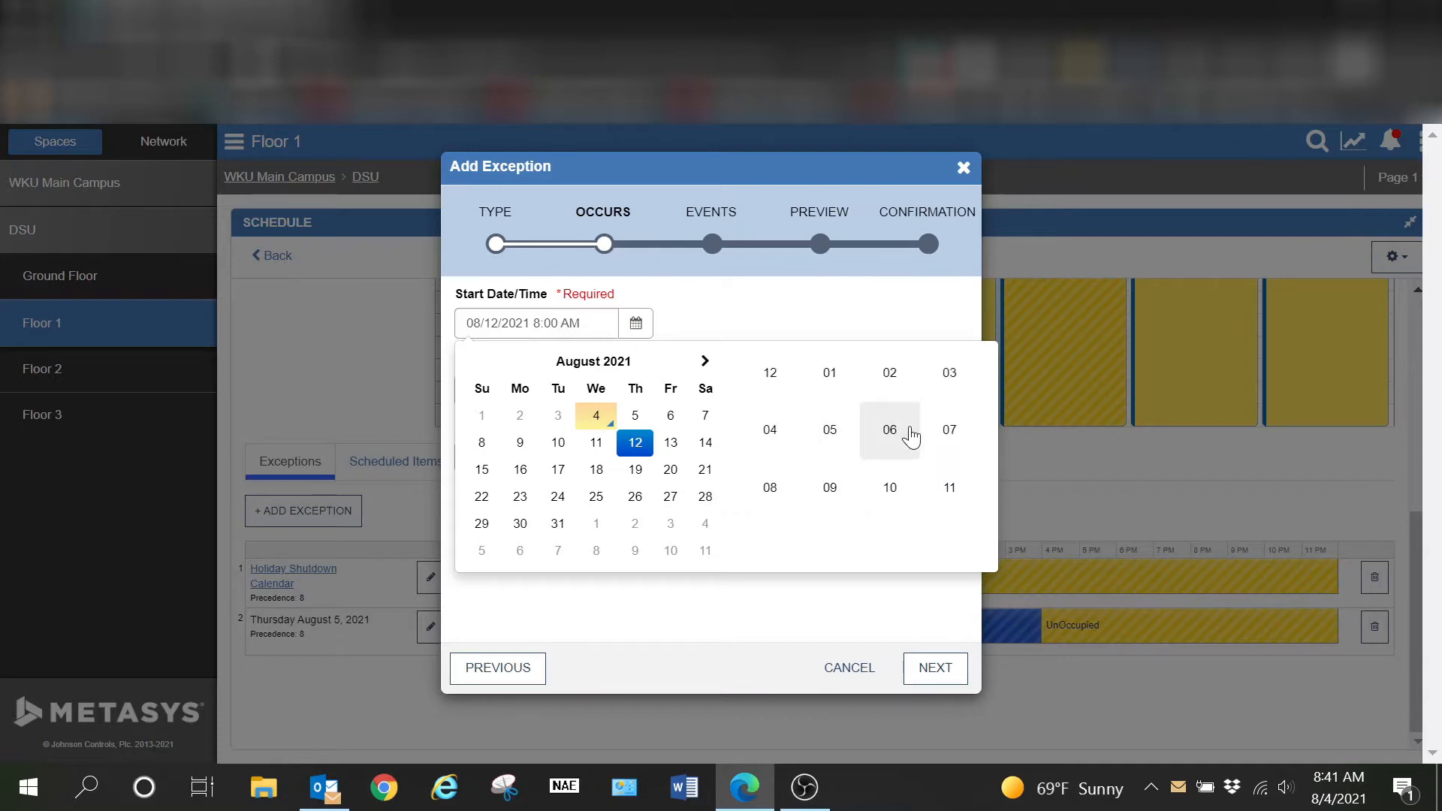
{"action": "left_click", "coordinate": [828, 492]}
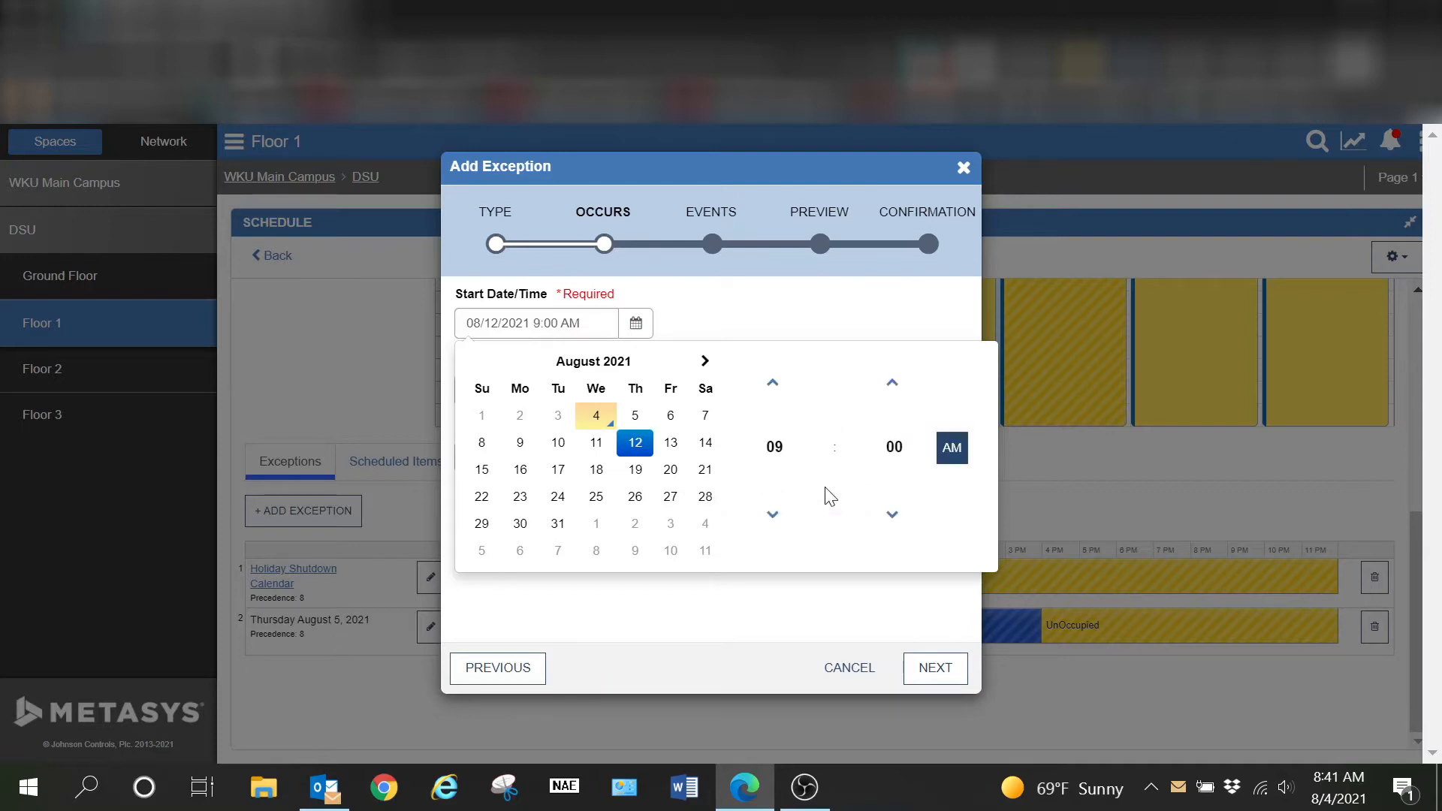
{"action": "left_click", "coordinate": [803, 300]}
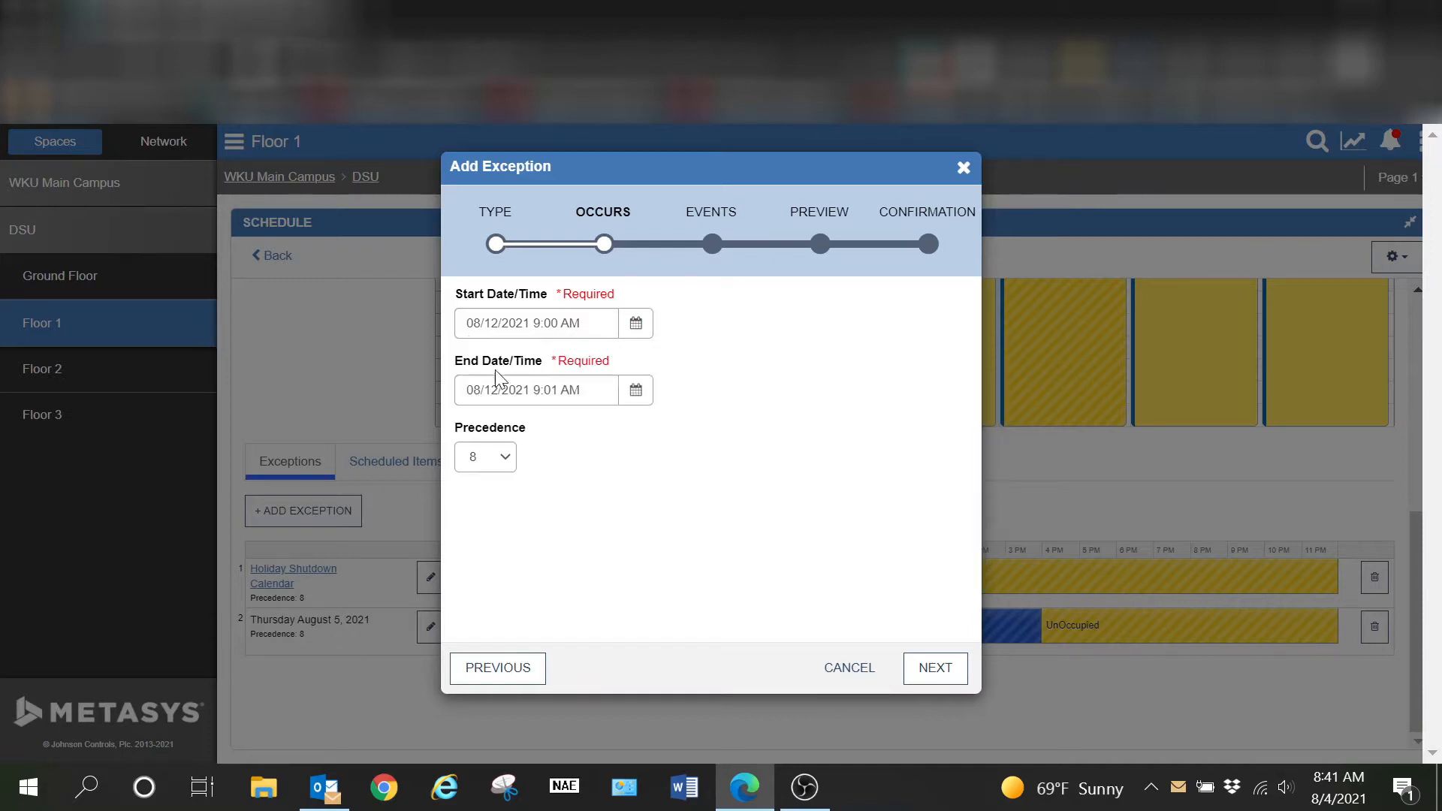
{"action": "left_click", "coordinate": [637, 391]}
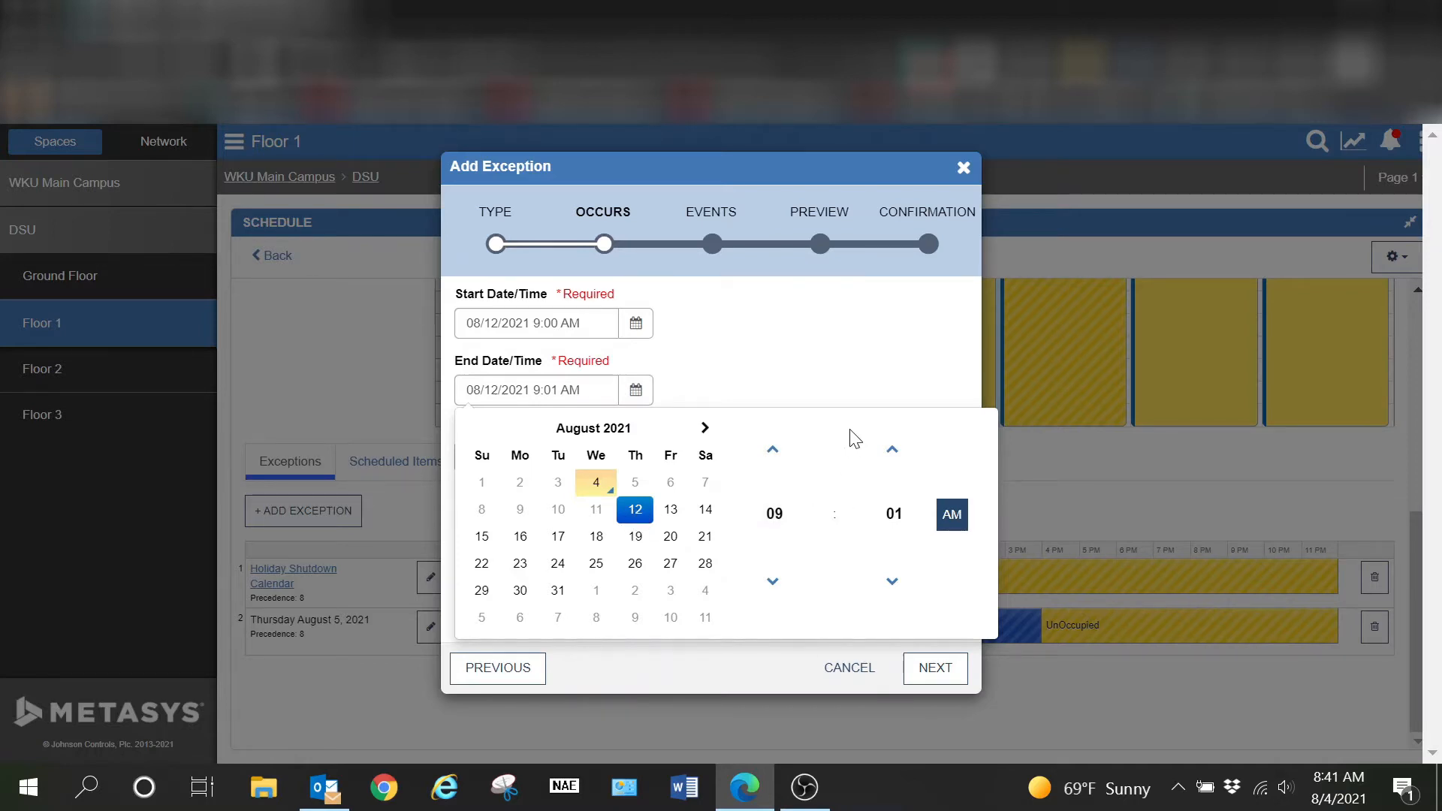
{"action": "left_click", "coordinate": [775, 517]}
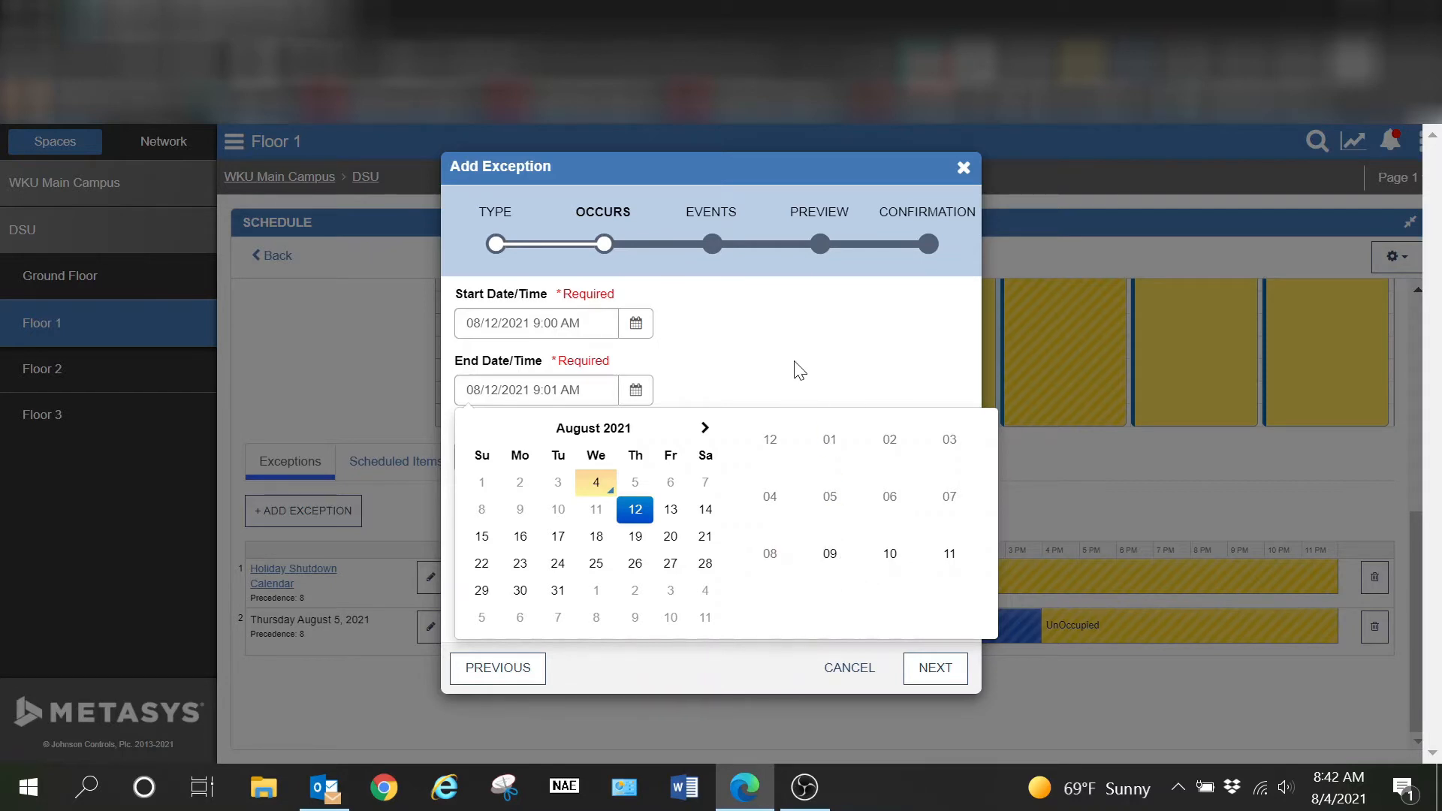
{"action": "left_click", "coordinate": [765, 363]}
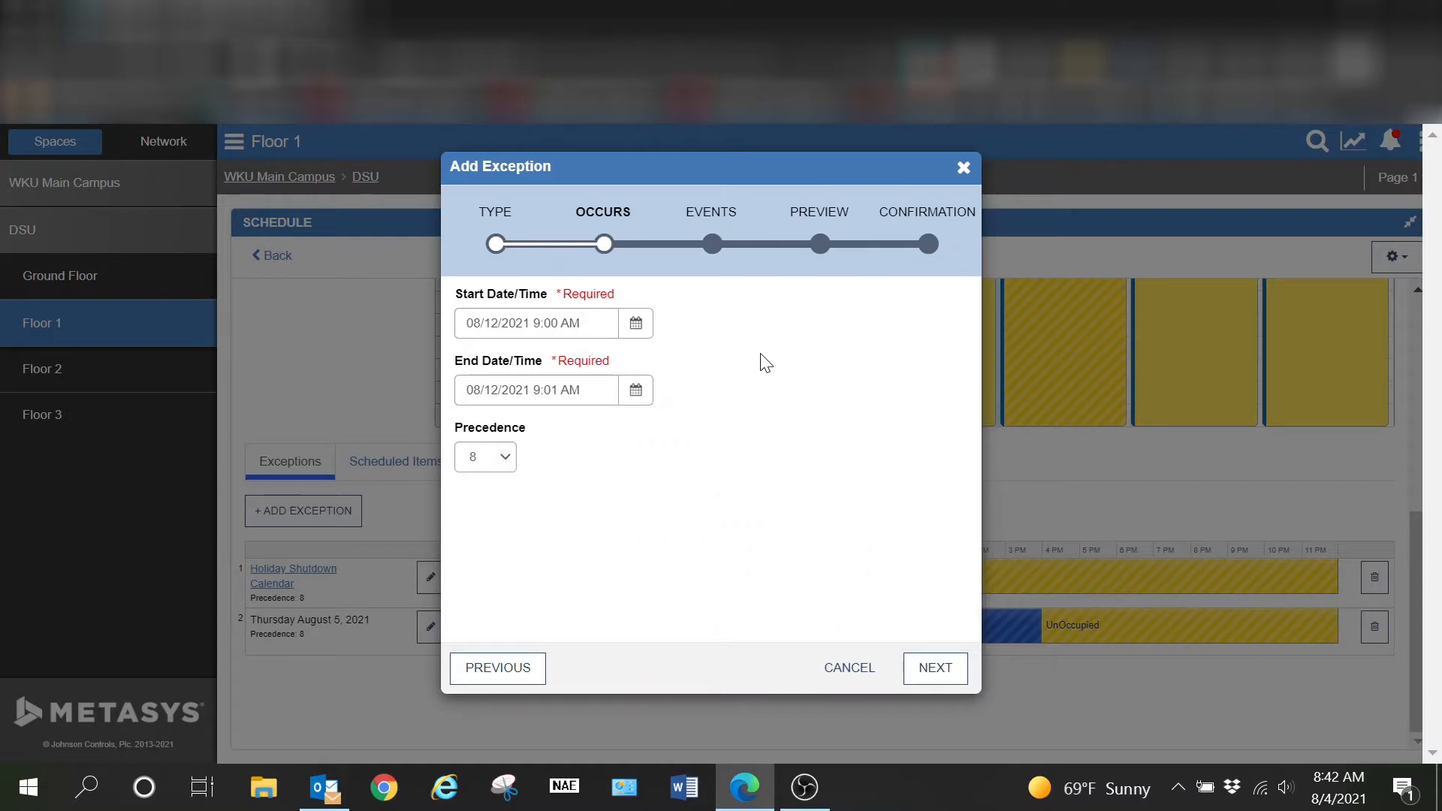
Step: Set the exception's end to 5:00 PM on 08/12/2021
{"action": "left_click", "coordinate": [637, 399]}
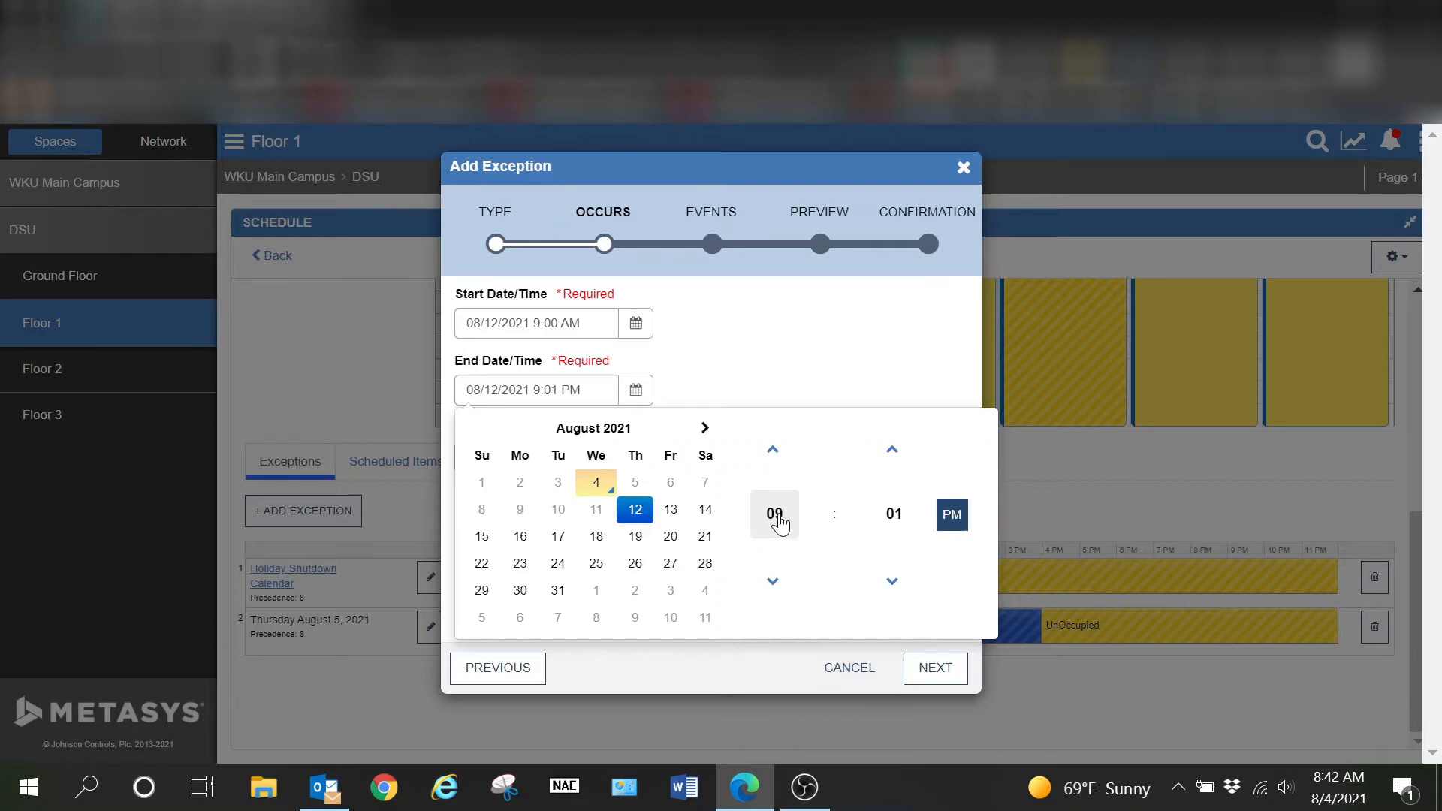
{"action": "left_click", "coordinate": [776, 516]}
{"action": "left_click", "coordinate": [828, 501]}
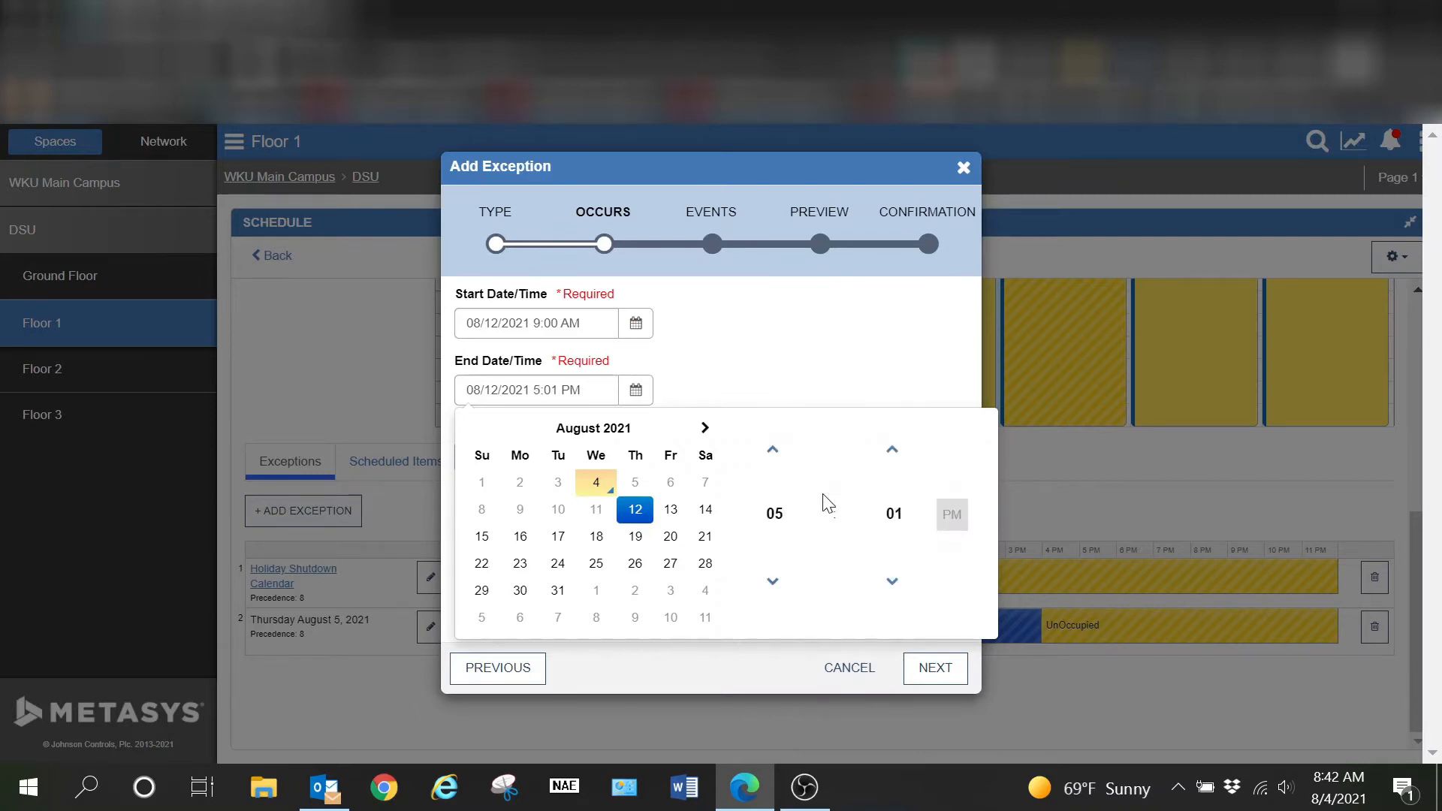
{"action": "left_click", "coordinate": [876, 530]}
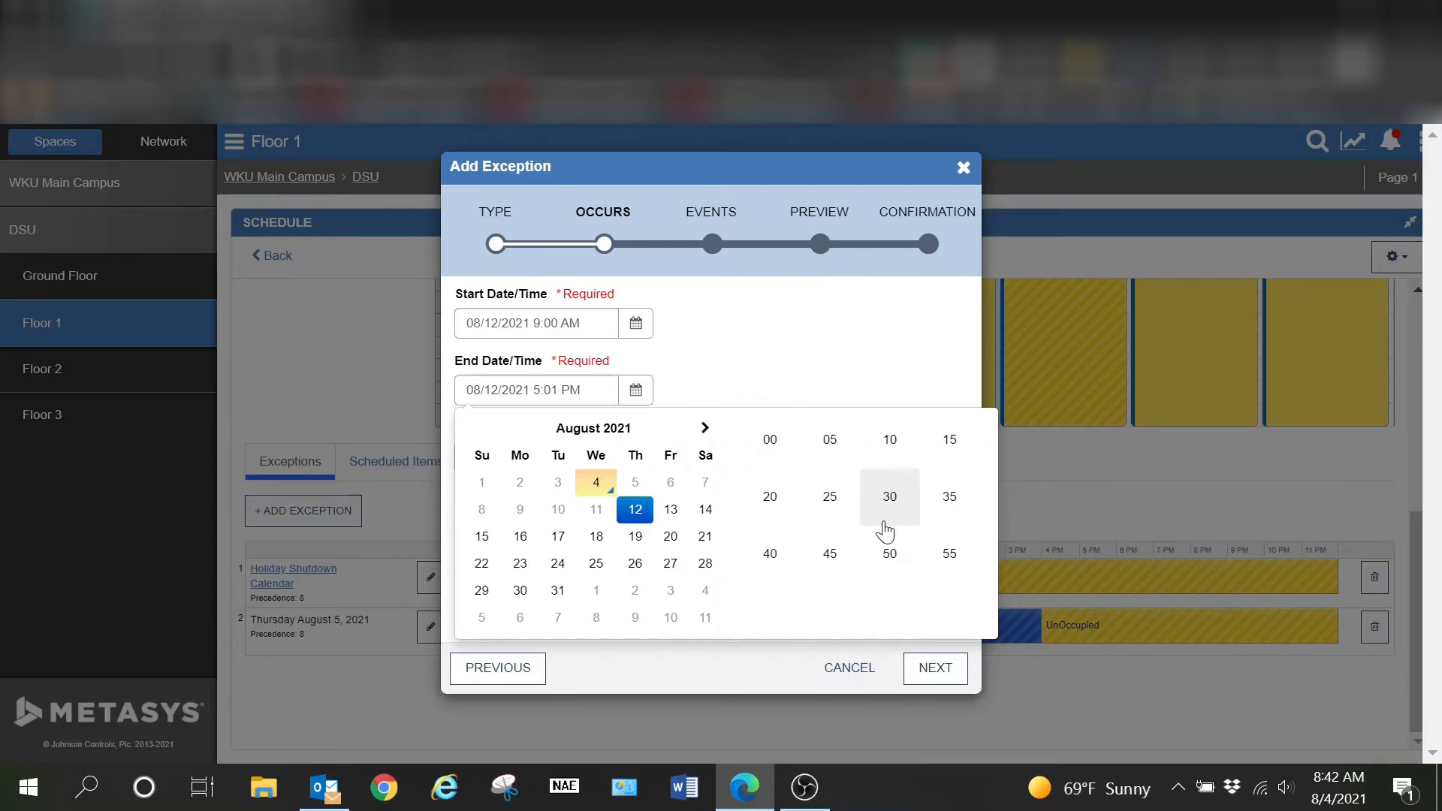
{"action": "left_click", "coordinate": [790, 453]}
{"action": "left_click", "coordinate": [795, 366]}
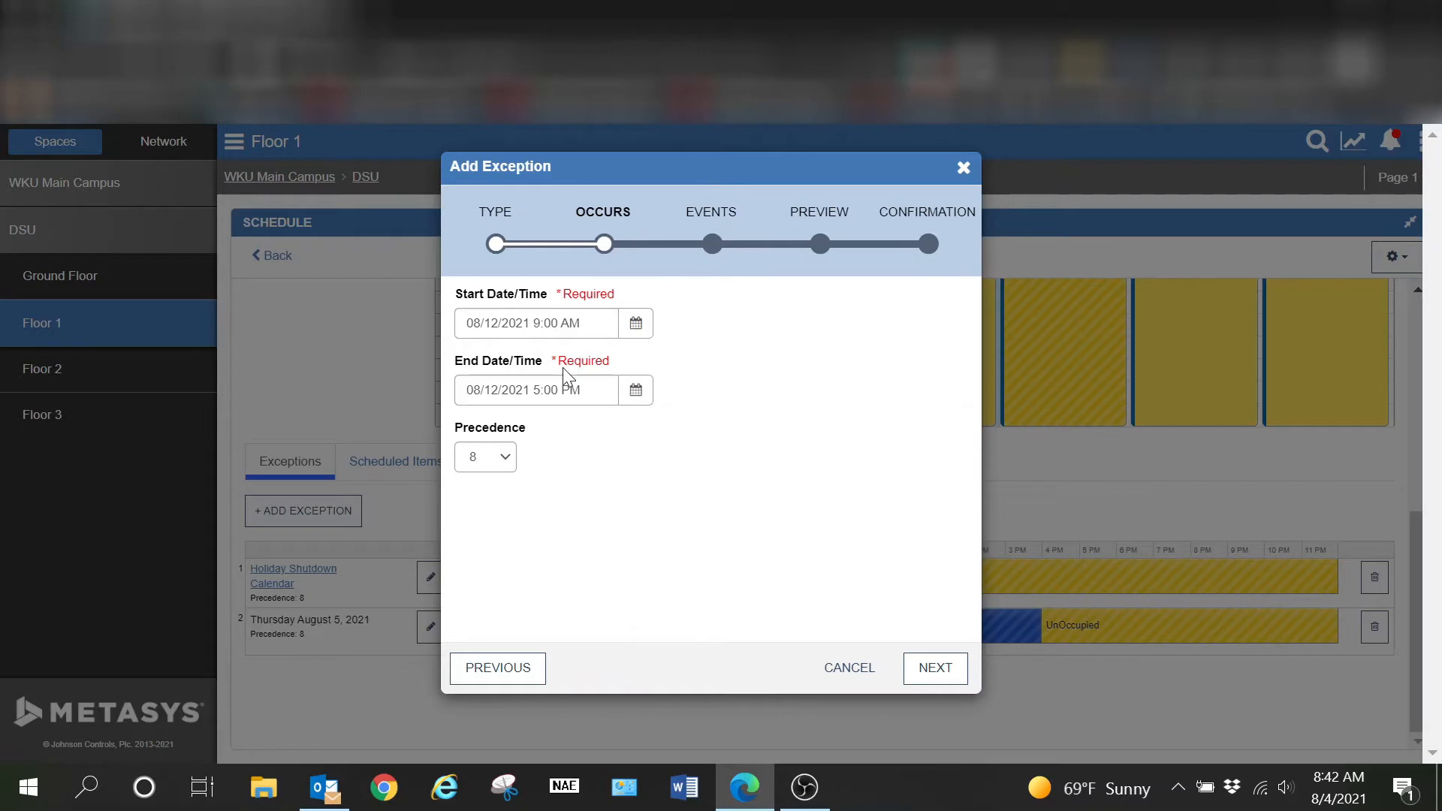
Step: Keep the exception value Occupied and preview the effective schedule for 08/12/2021
{"action": "left_click", "coordinate": [937, 675]}
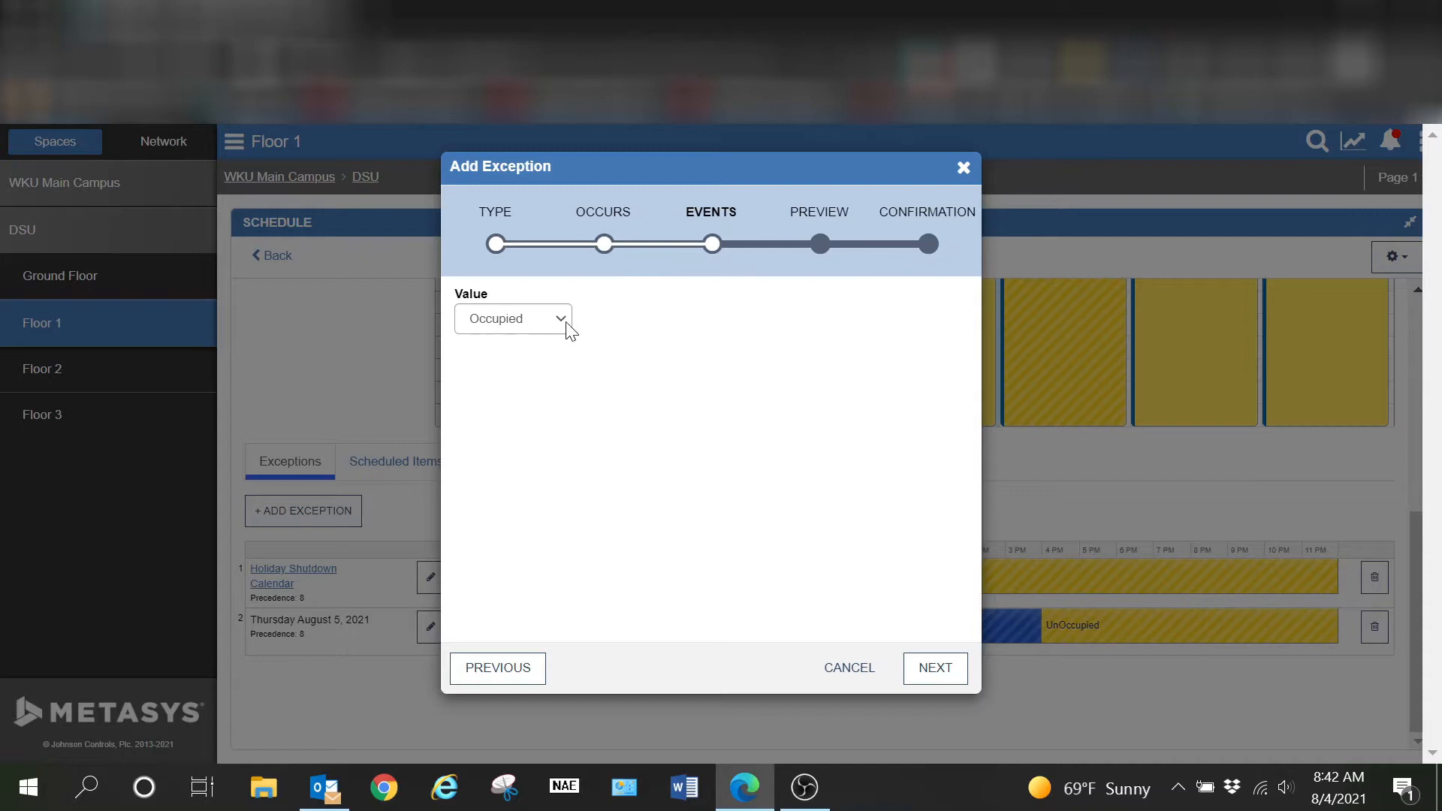
{"action": "left_click", "coordinate": [938, 669]}
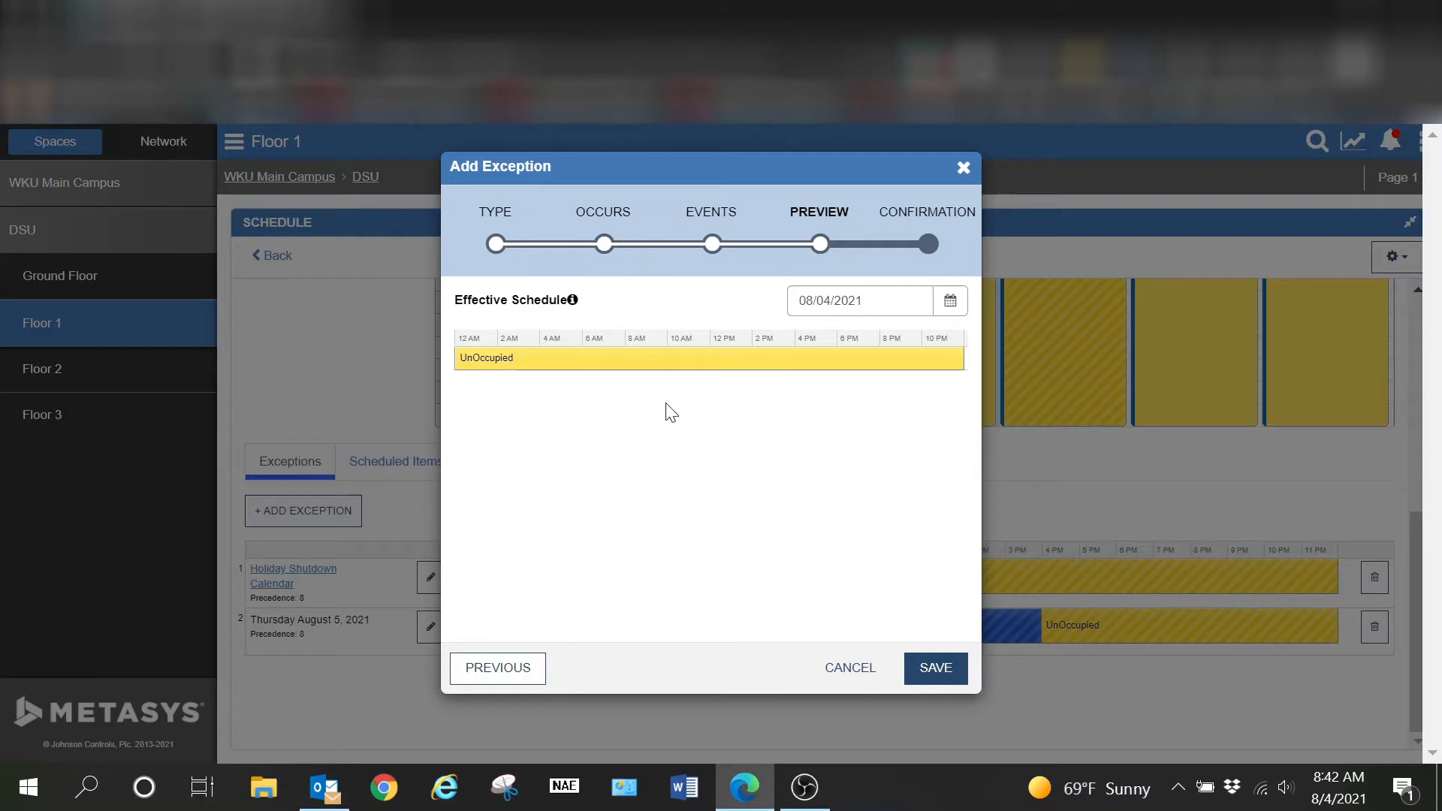
{"action": "left_click", "coordinate": [951, 304]}
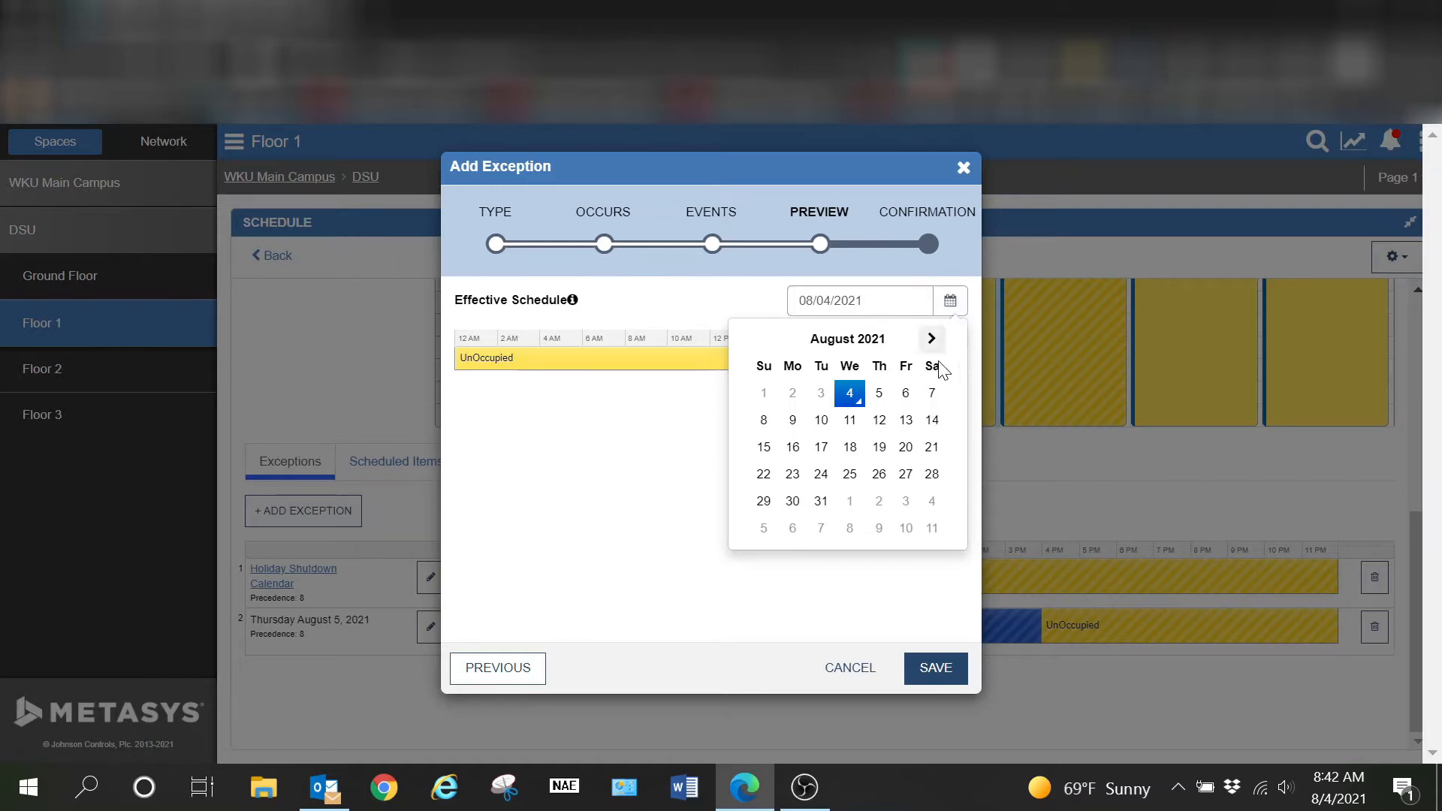
{"action": "left_click", "coordinate": [879, 422]}
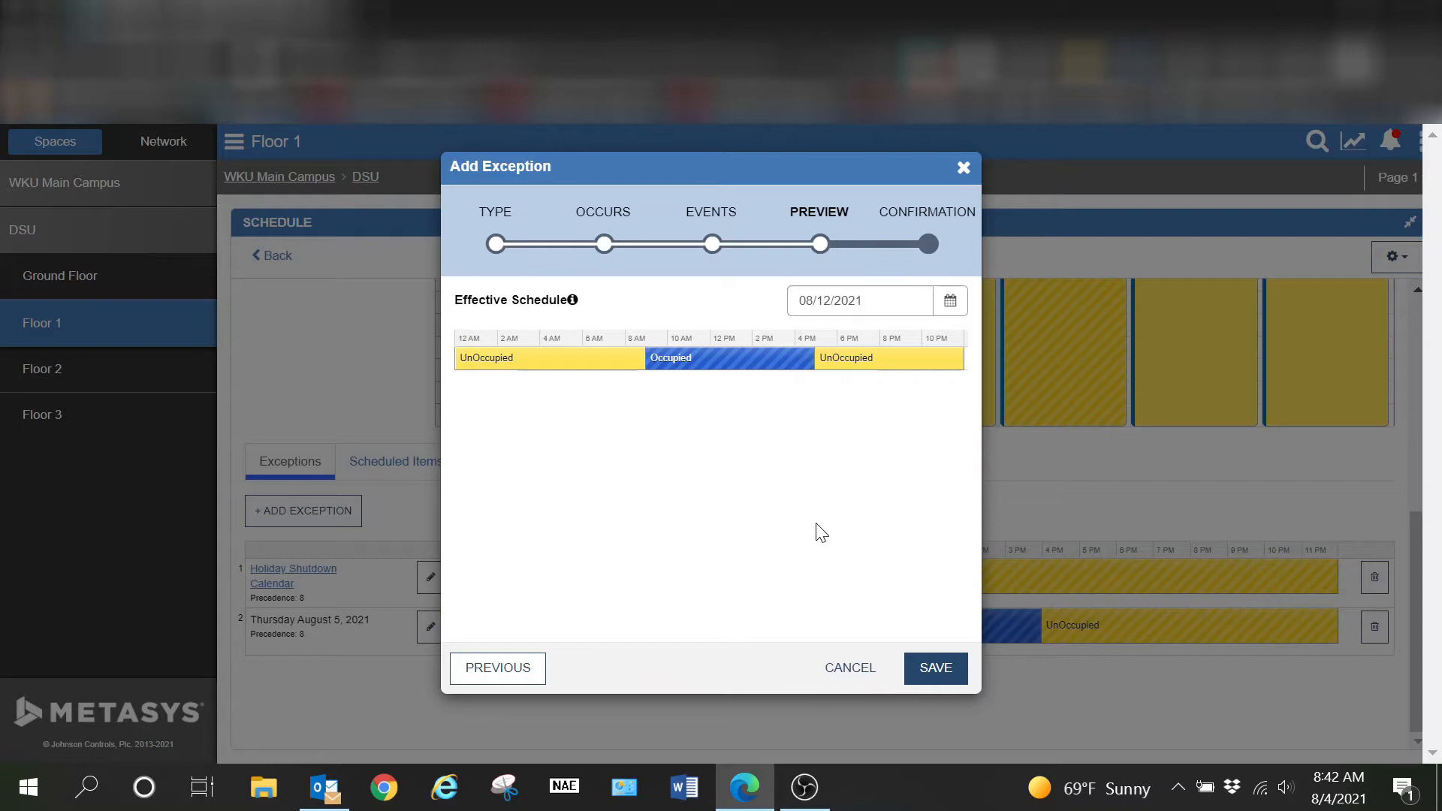
Step: Save the exception and check the Thursday August 12, 2021 entry's events without changing them
{"action": "left_click", "coordinate": [935, 668]}
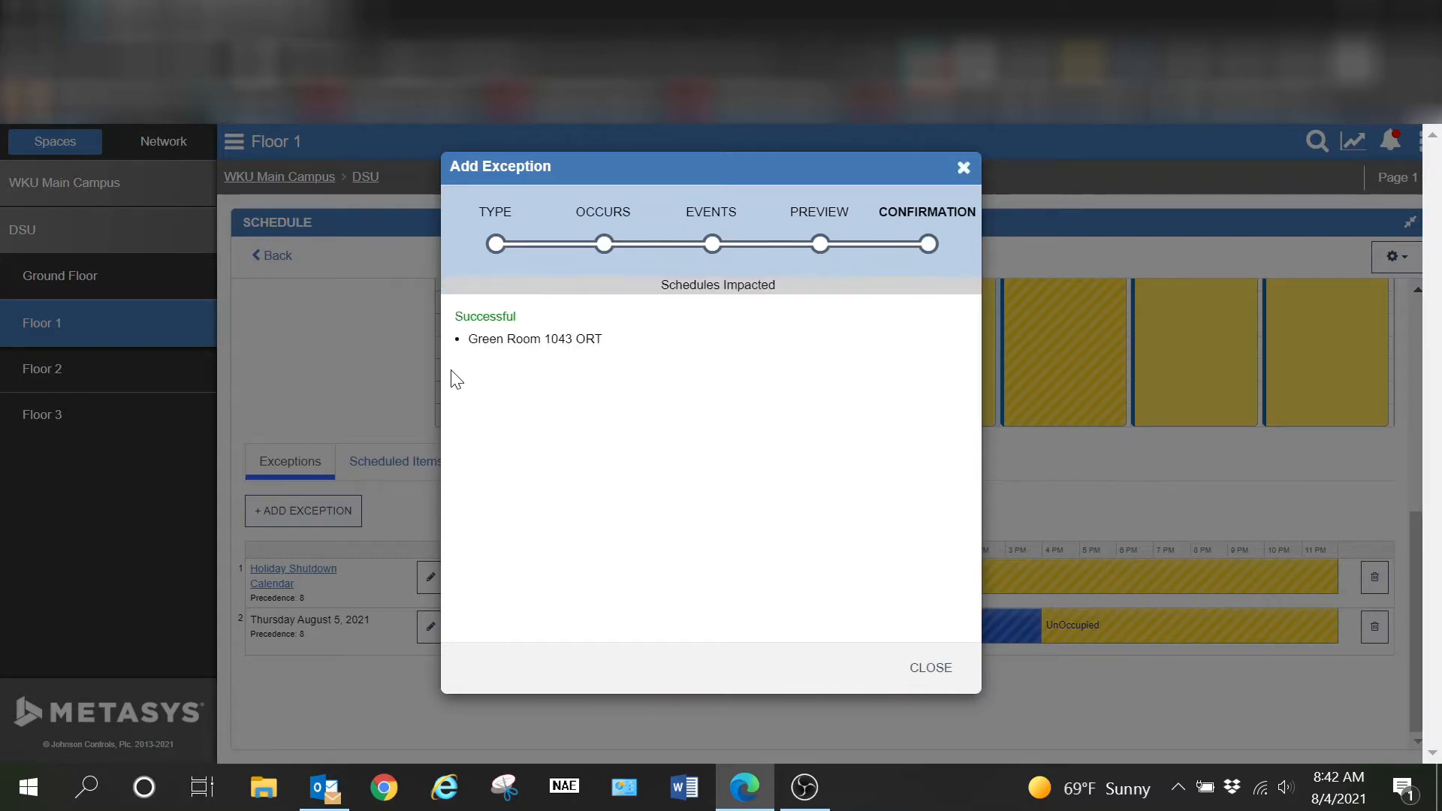
{"action": "left_click", "coordinate": [932, 668]}
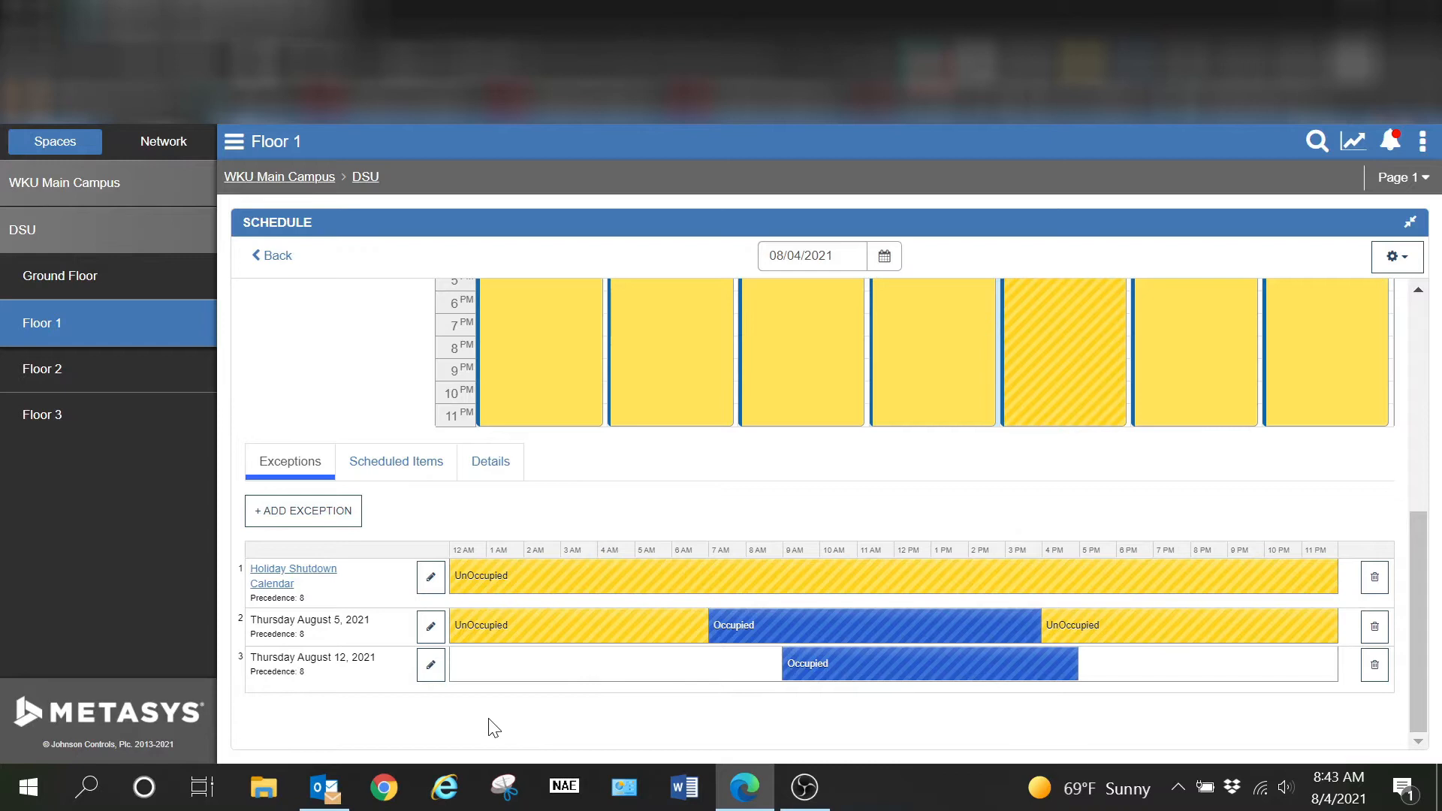
{"action": "left_click", "coordinate": [431, 666]}
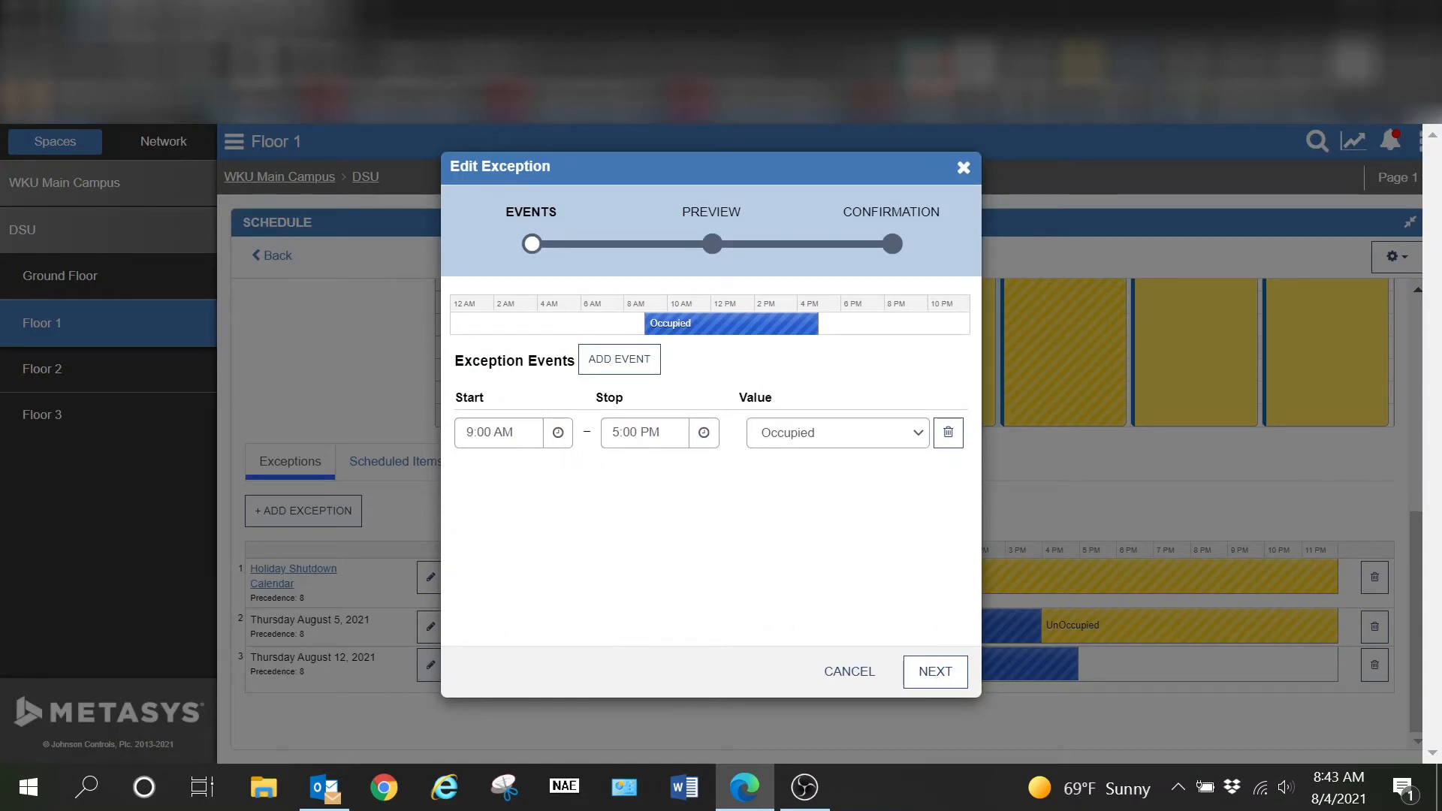
{"action": "left_click", "coordinate": [836, 673]}
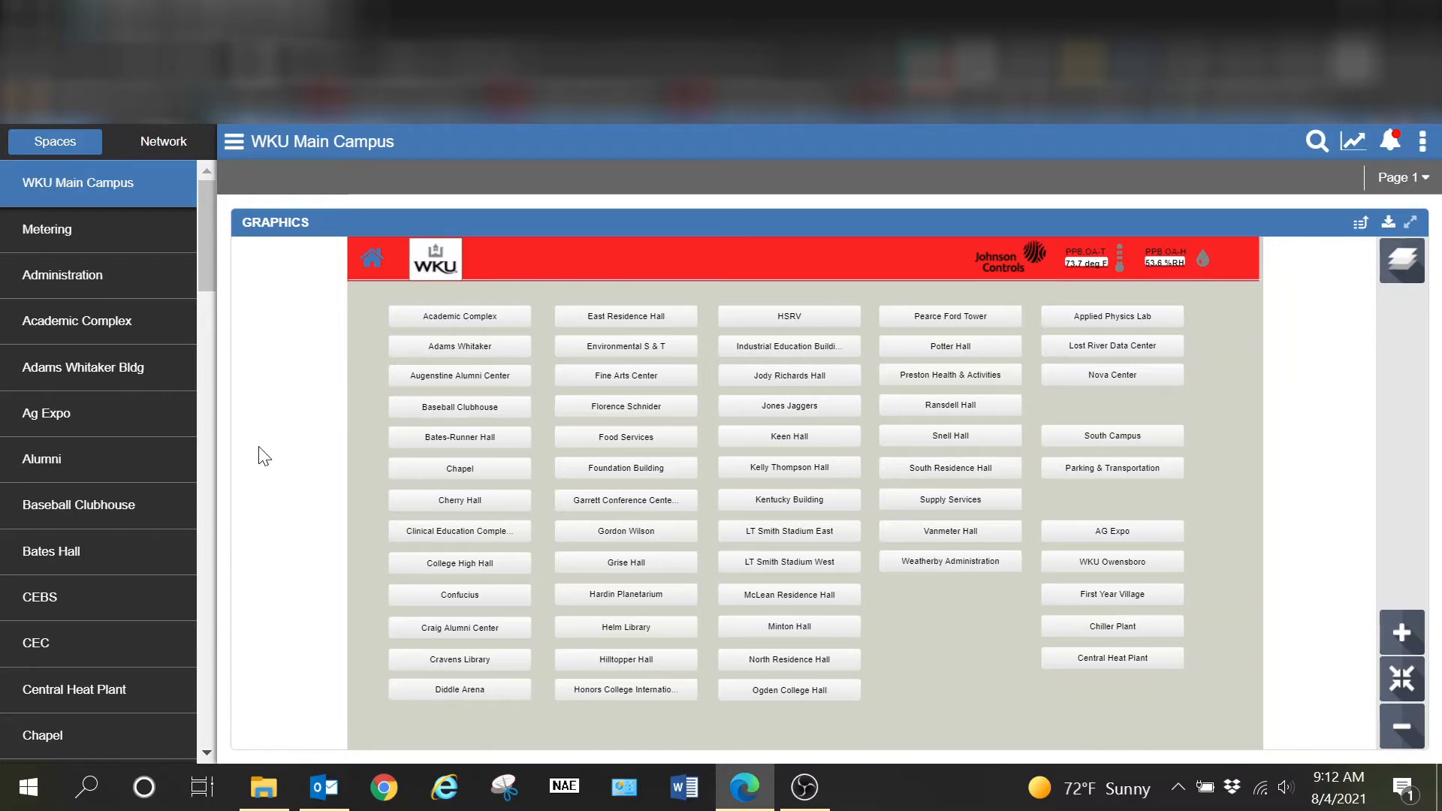
Step: Go to DSU Floor 2, enlarge its schedule list and open the Senate Chamber 2081 ORT schedule
{"action": "scroll", "coordinate": [123, 580], "scroll_direction": "down", "scroll_amount": 7}
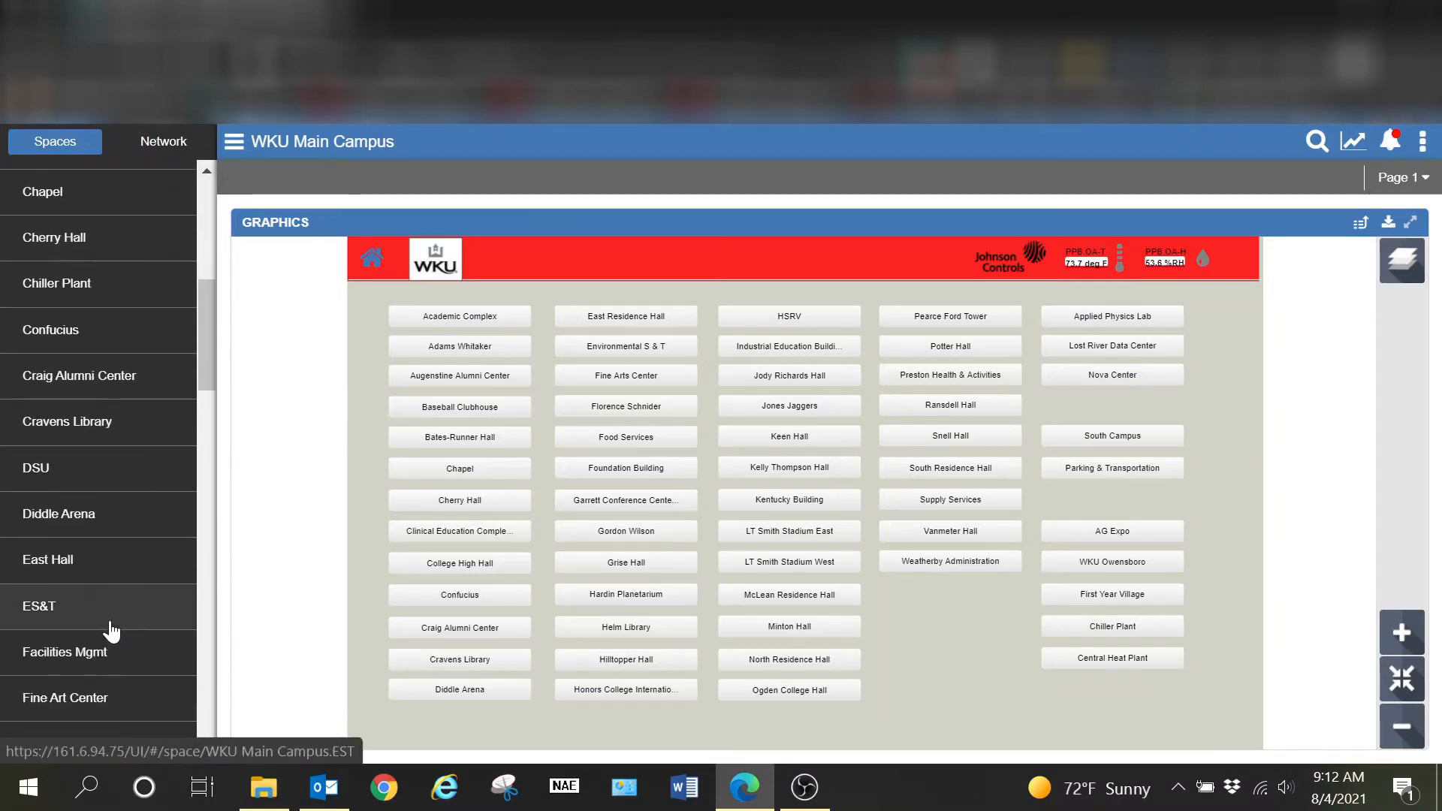
{"action": "left_click", "coordinate": [67, 469]}
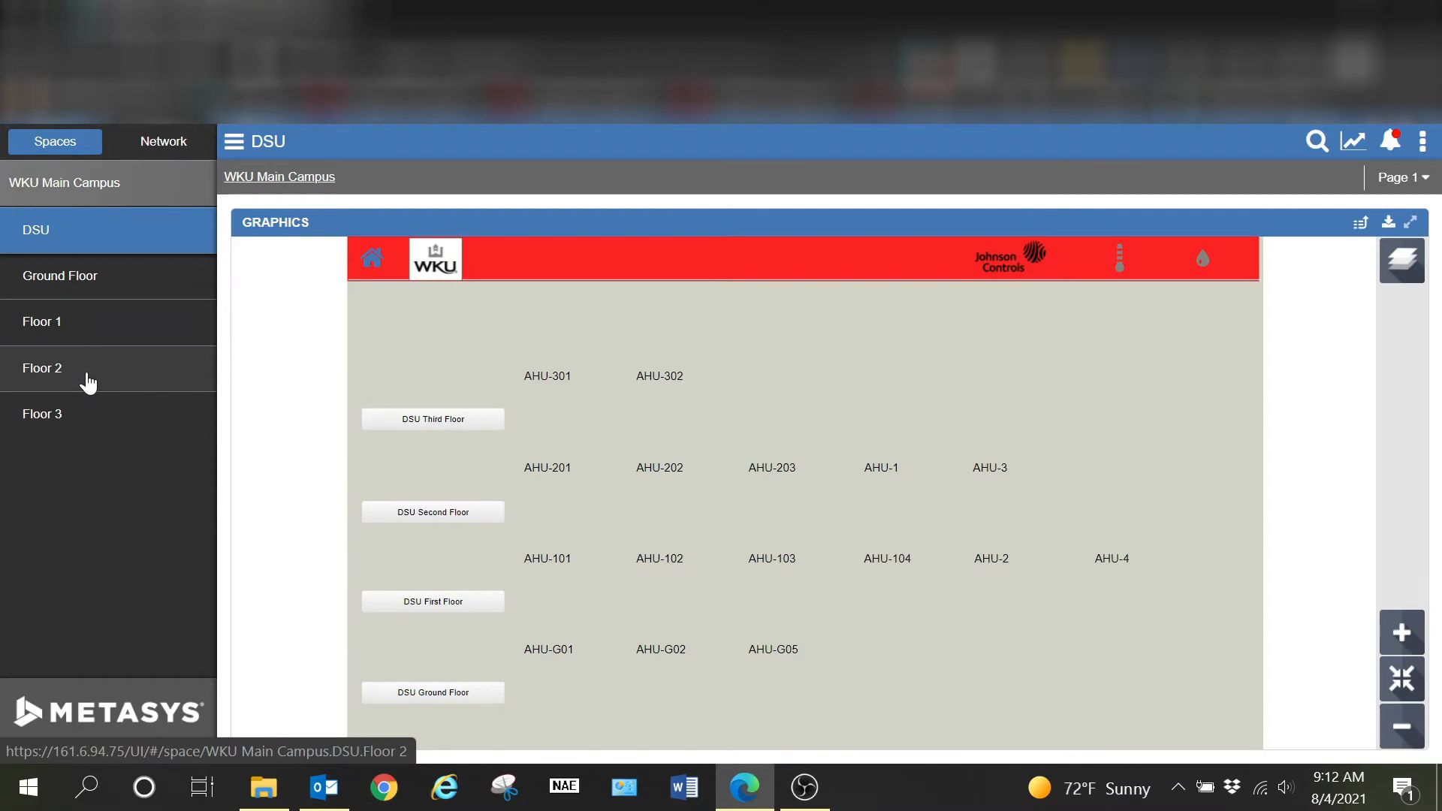
{"action": "left_click", "coordinate": [87, 382]}
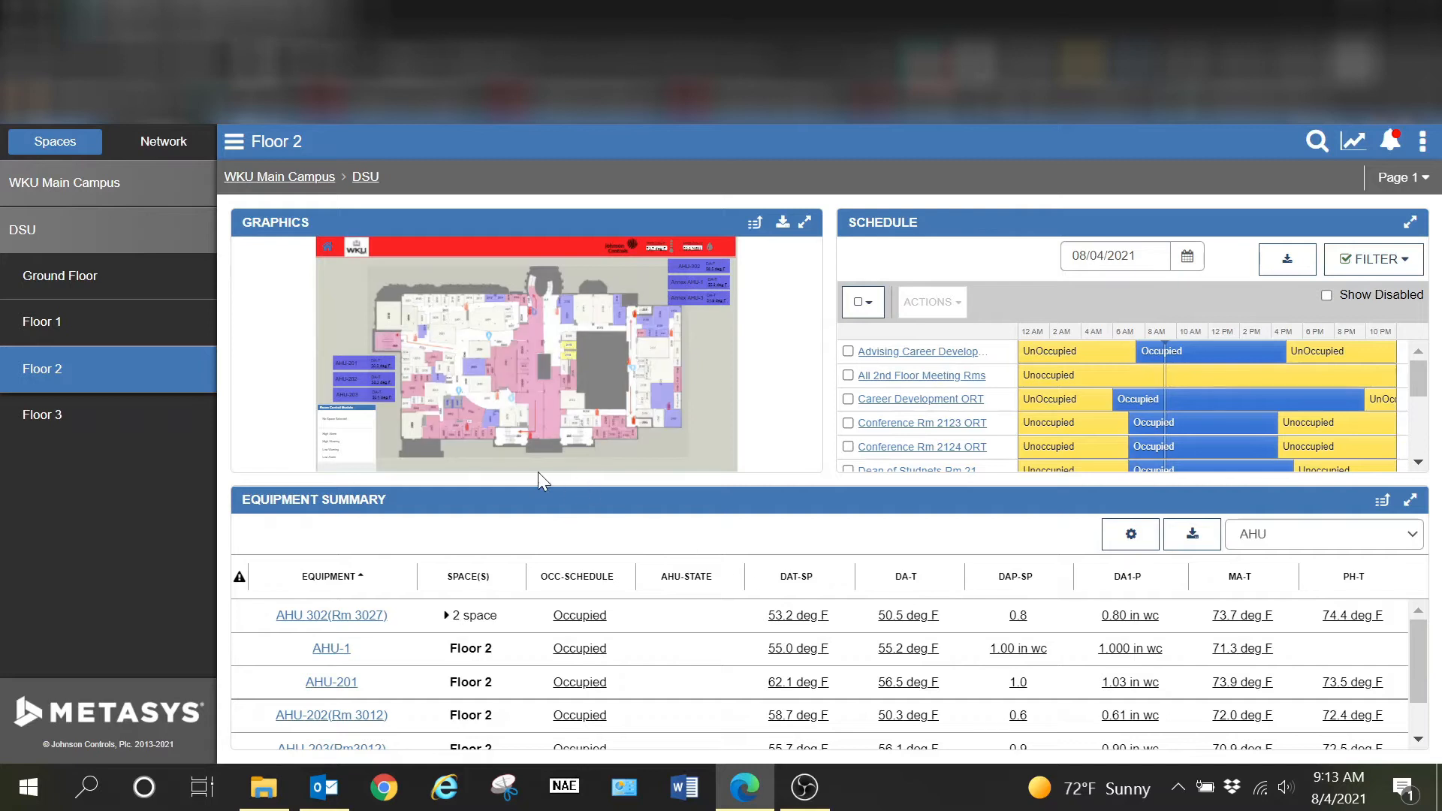
{"action": "left_click", "coordinate": [1412, 223]}
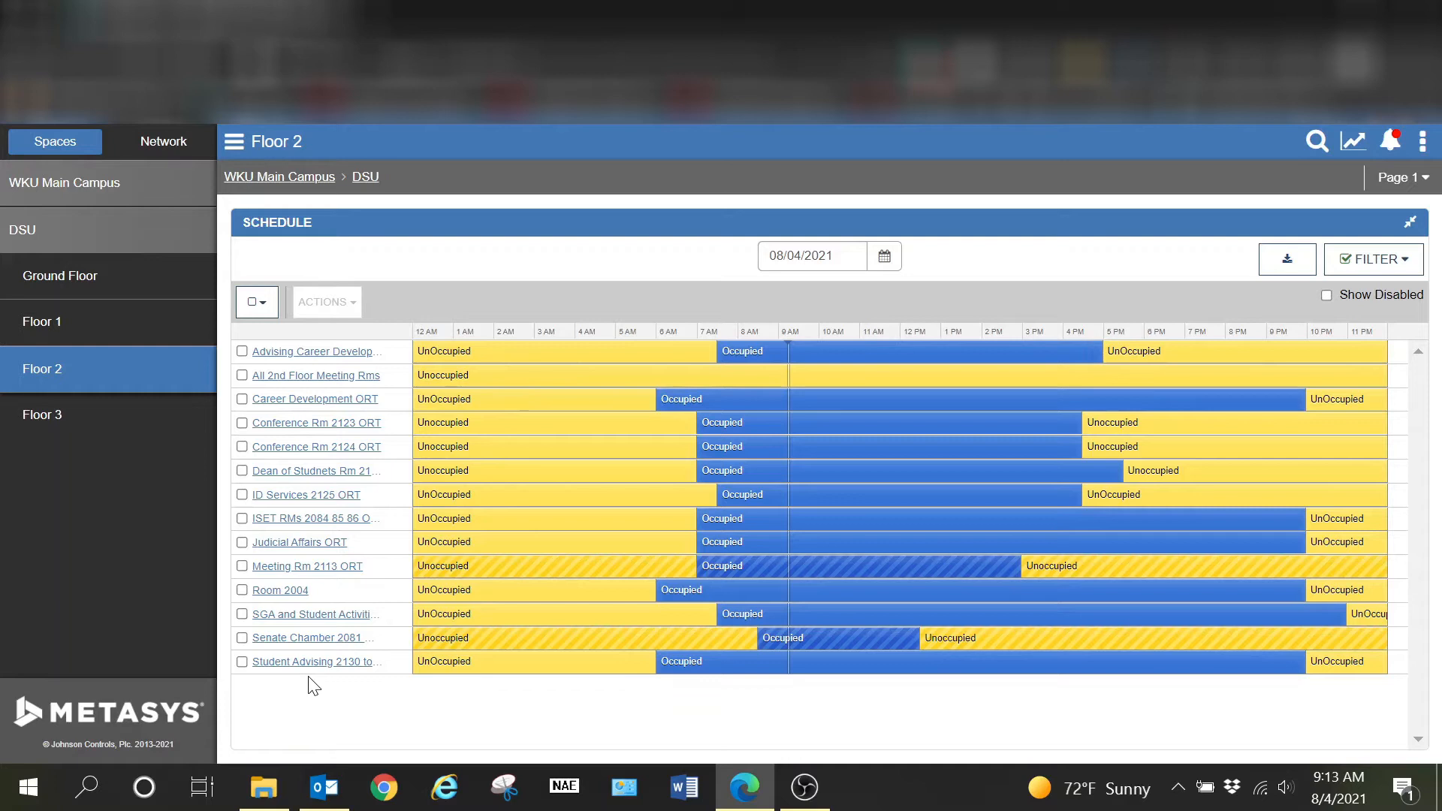
{"action": "left_click", "coordinate": [307, 639]}
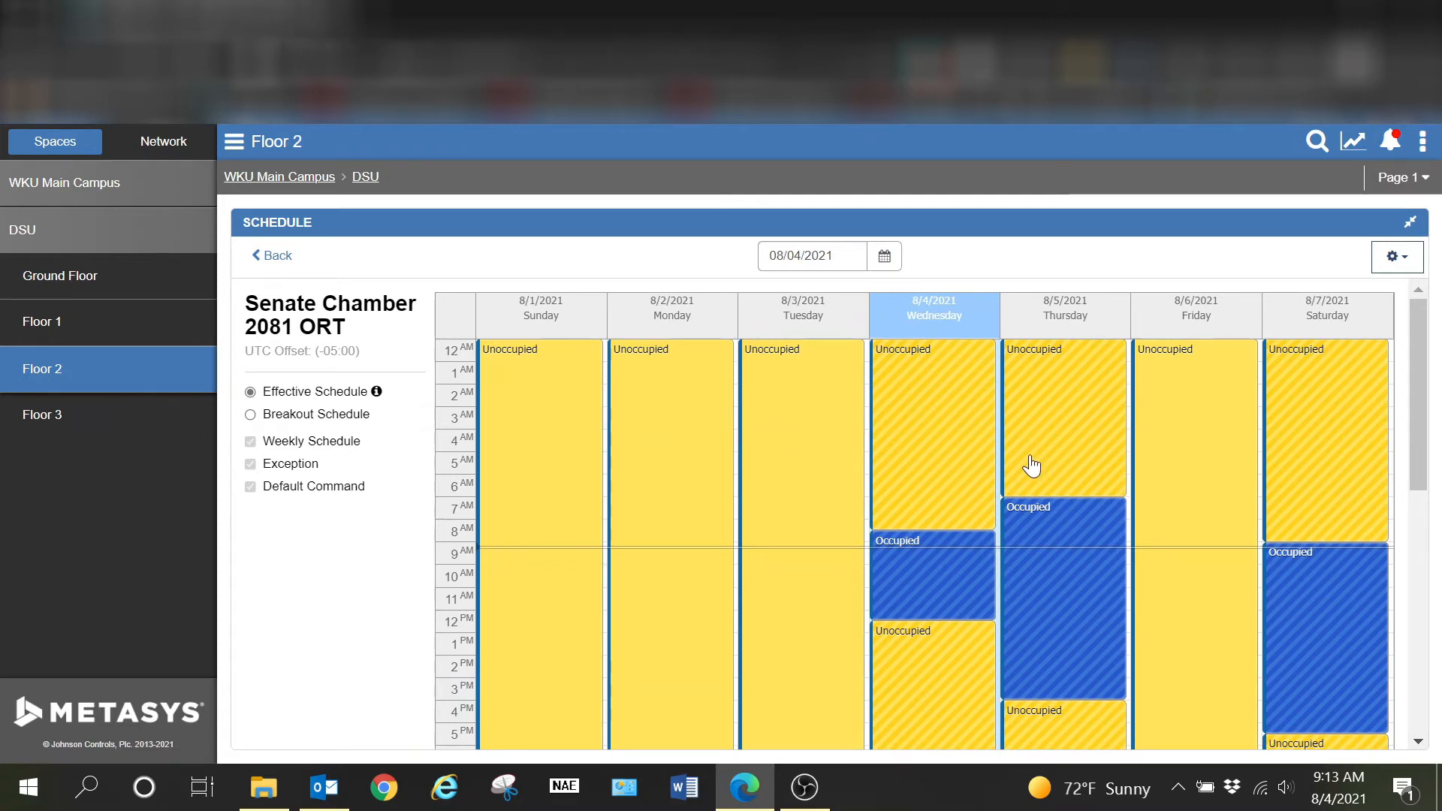
Step: Start a new exception of type Daily for the Senate Chamber 2081 ORT schedule
{"action": "scroll", "coordinate": [1031, 466], "scroll_direction": "down", "scroll_amount": 1}
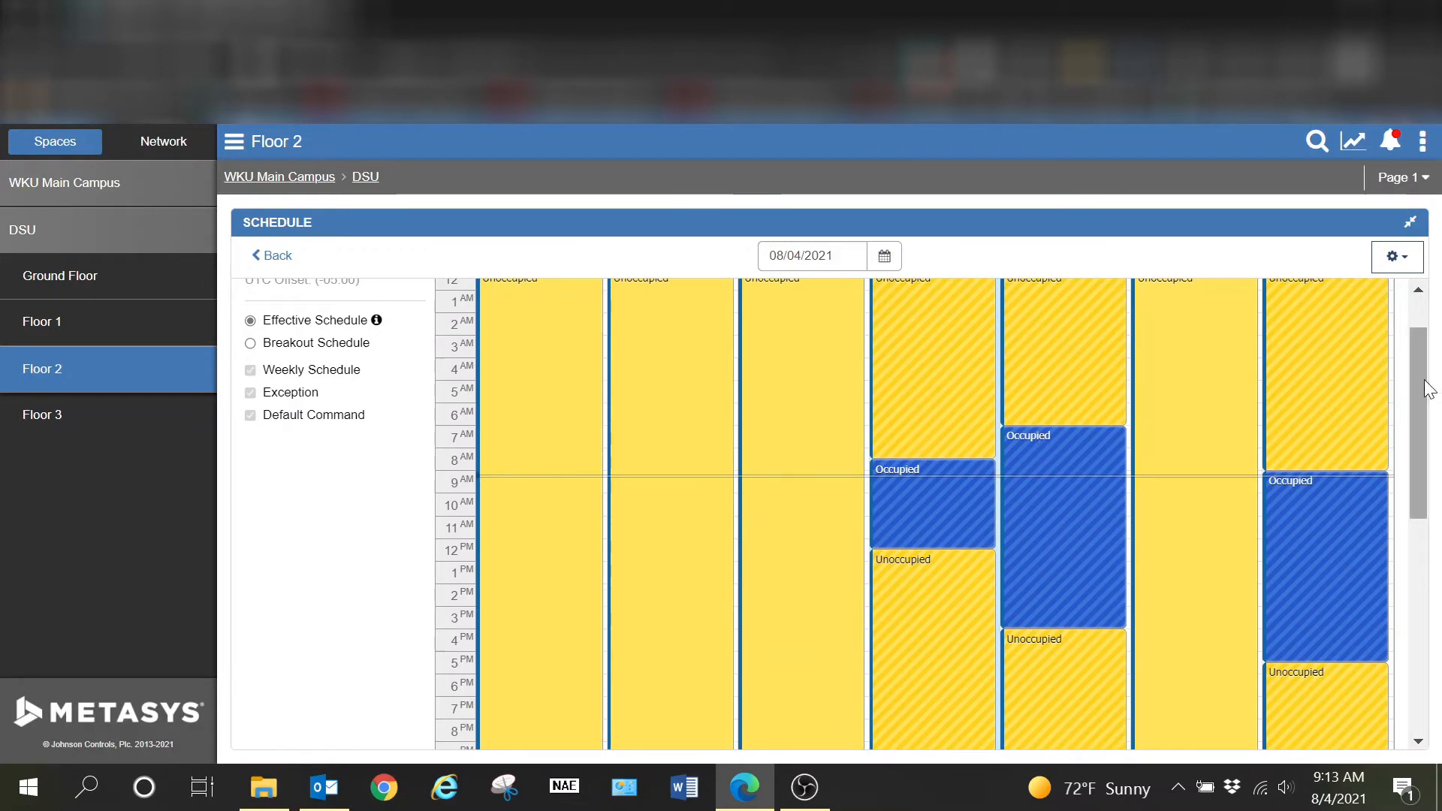
{"action": "scroll", "coordinate": [341, 602], "scroll_direction": "down", "scroll_amount": 7}
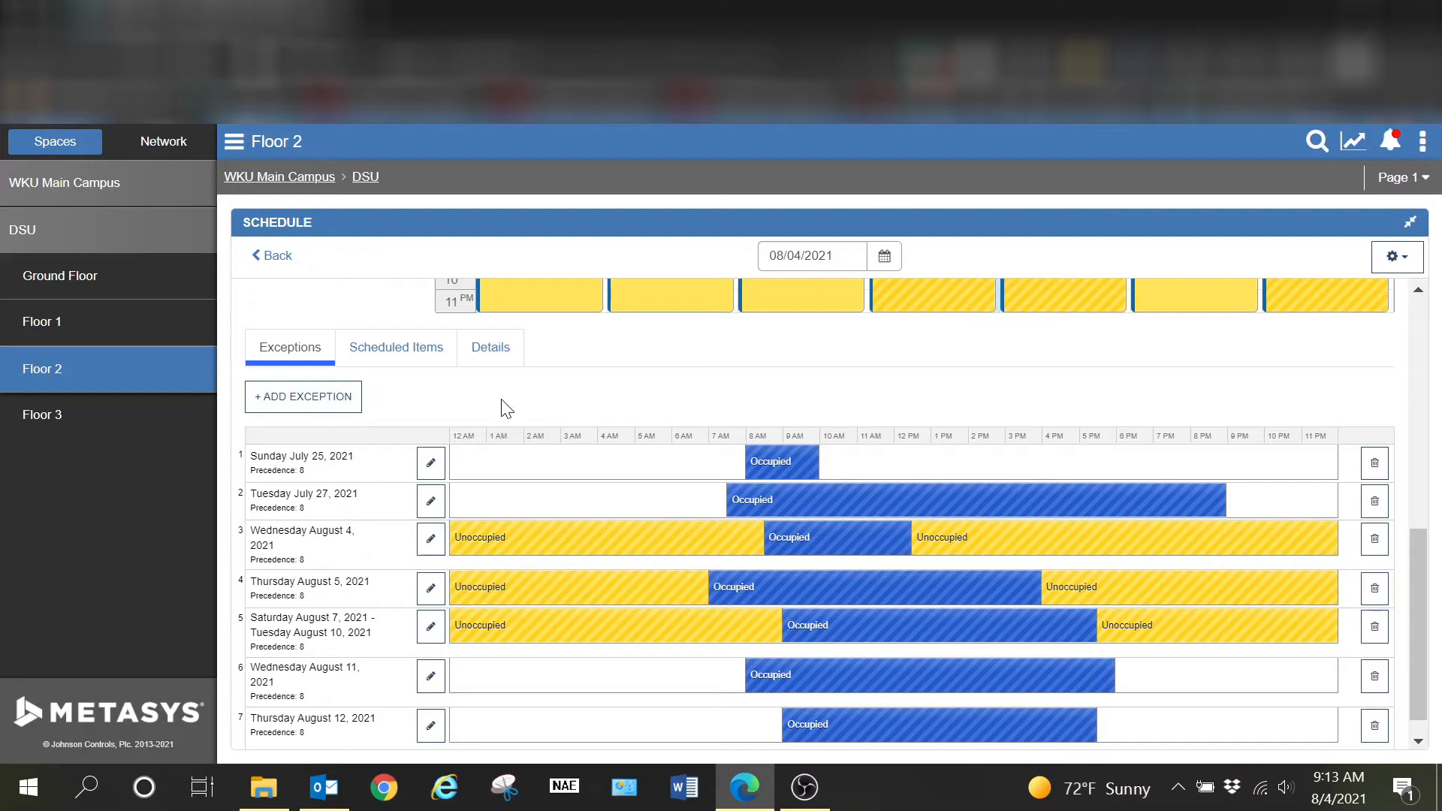
{"action": "left_click", "coordinate": [320, 409]}
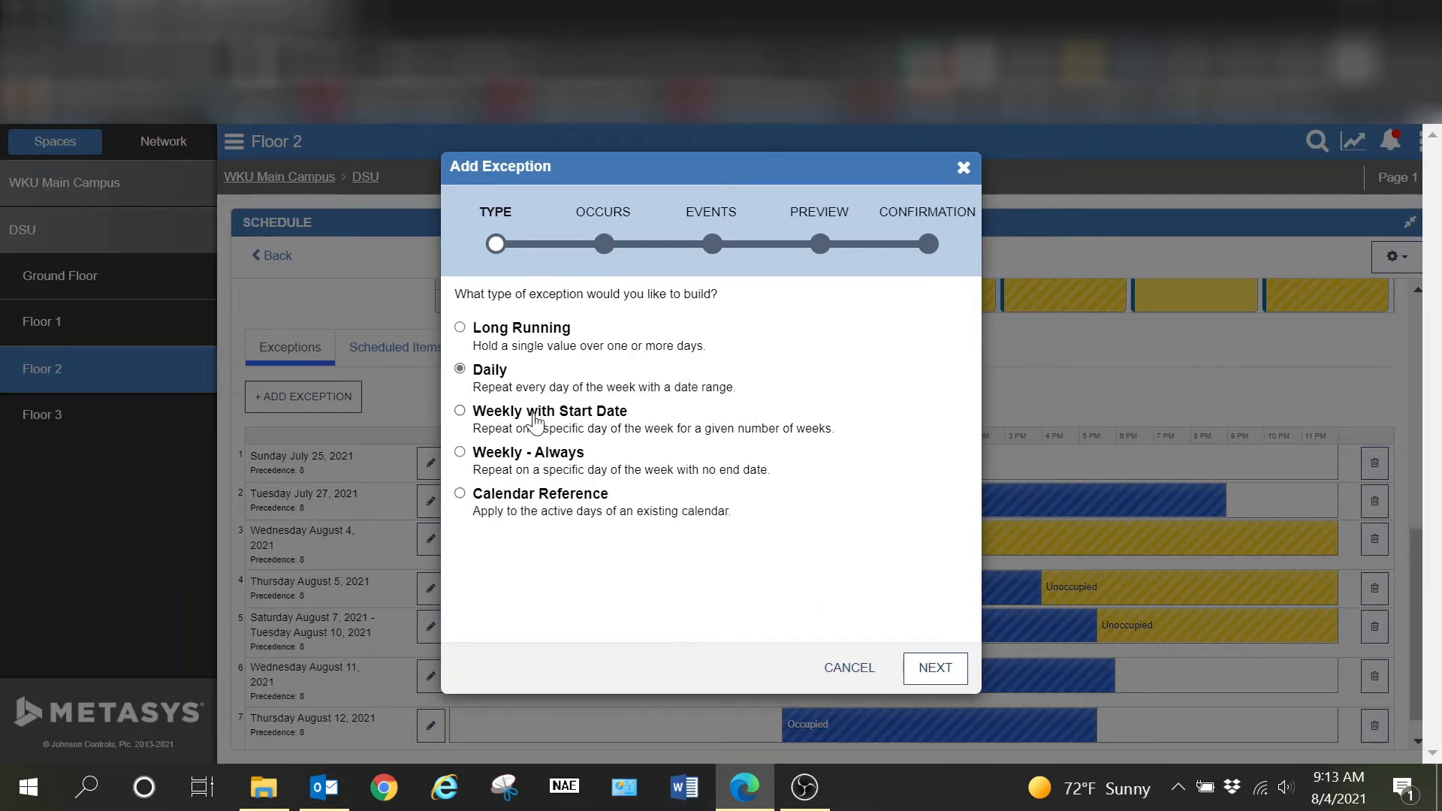
{"action": "left_click", "coordinate": [944, 678]}
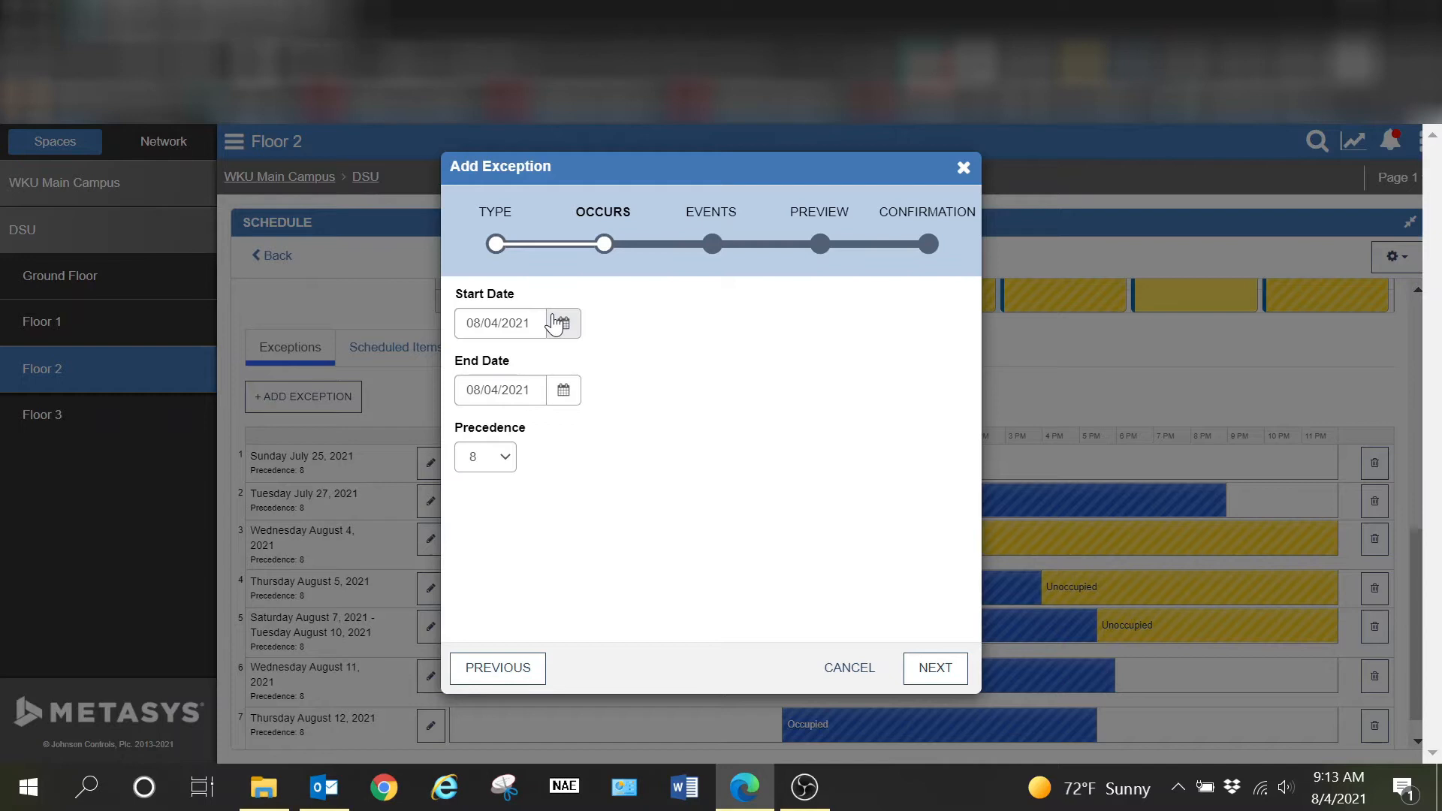
Step: Set the Daily exception's date range from 08/13/2021 to 08/14/2021 and proceed to its events
{"action": "left_click", "coordinate": [560, 323]}
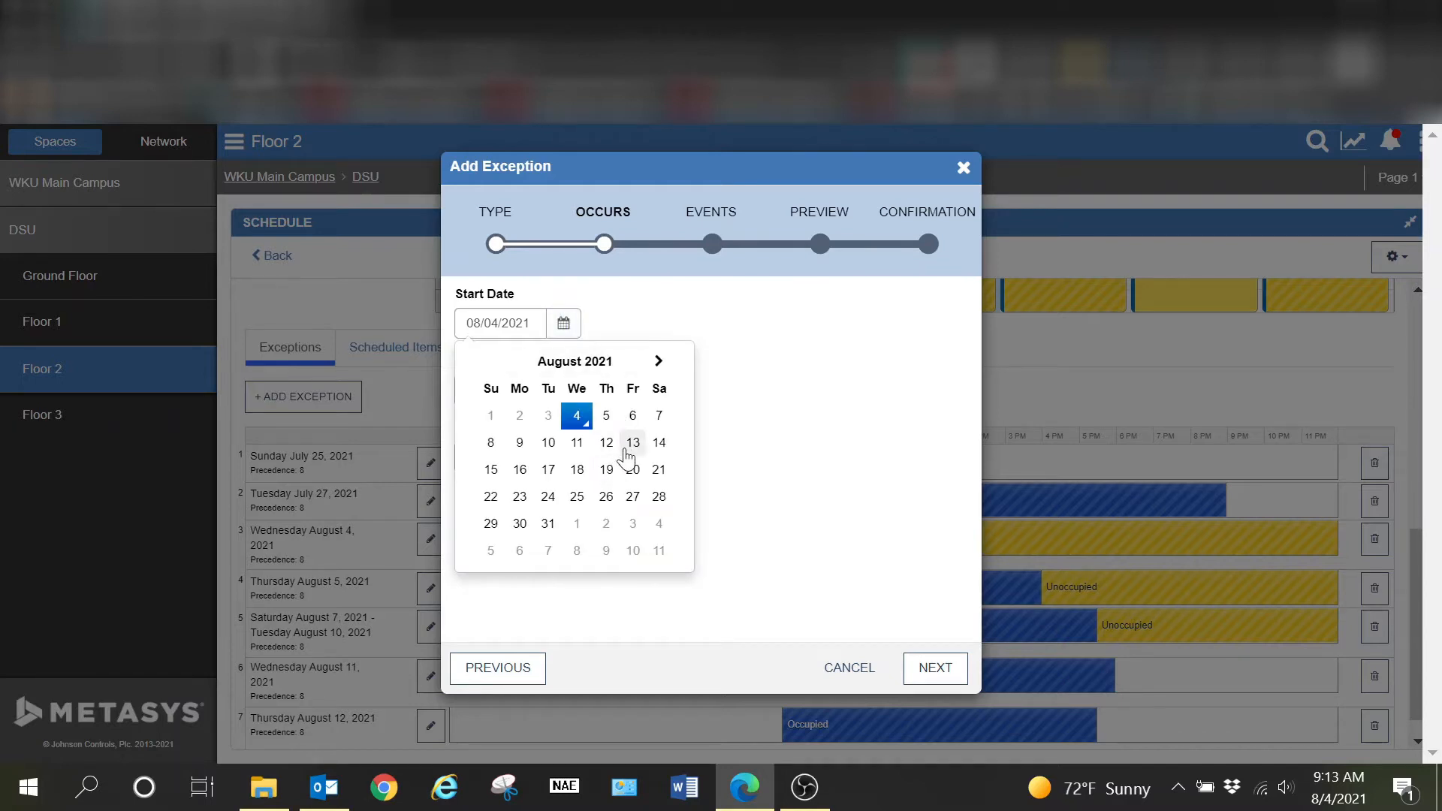
{"action": "left_click", "coordinate": [632, 445]}
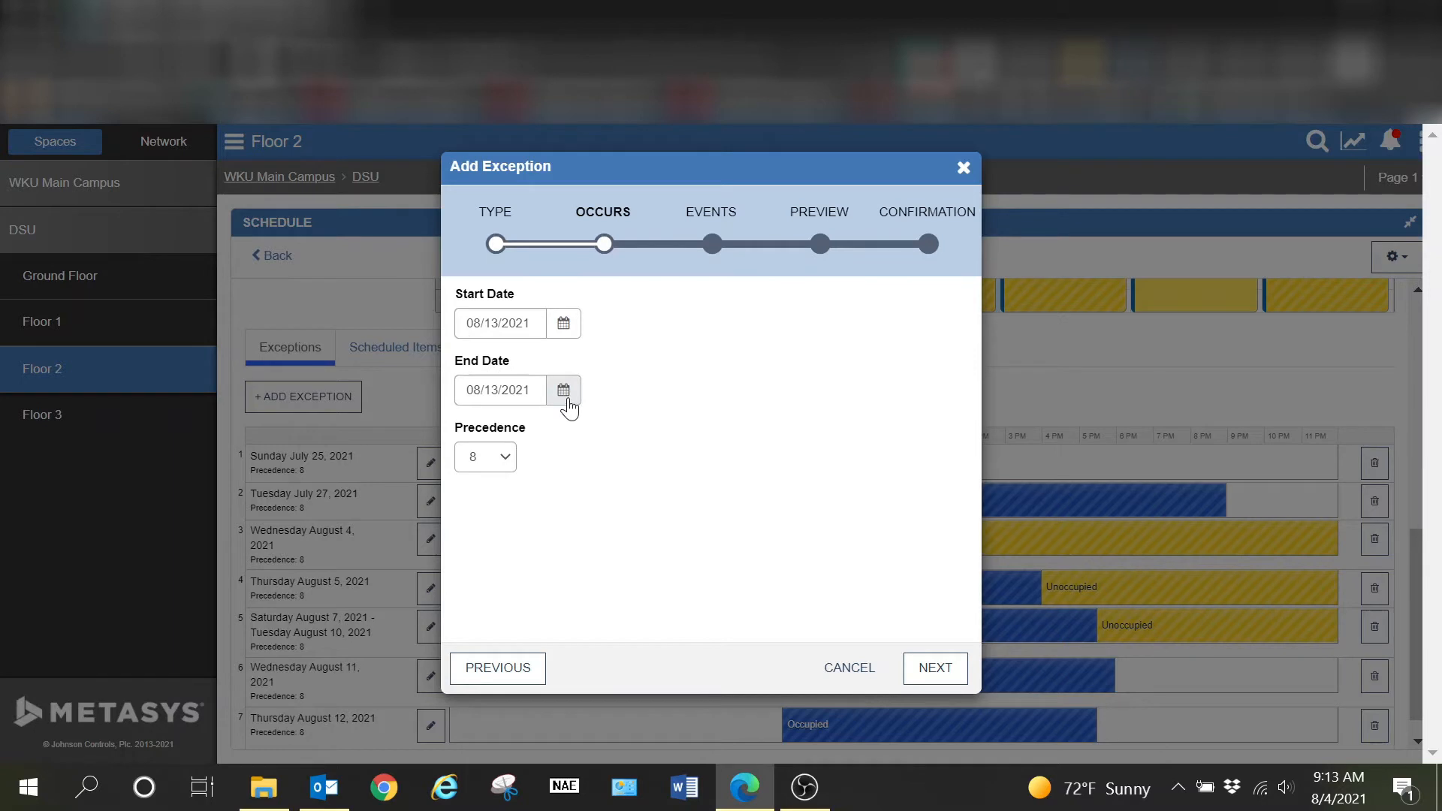
{"action": "left_click", "coordinate": [565, 391]}
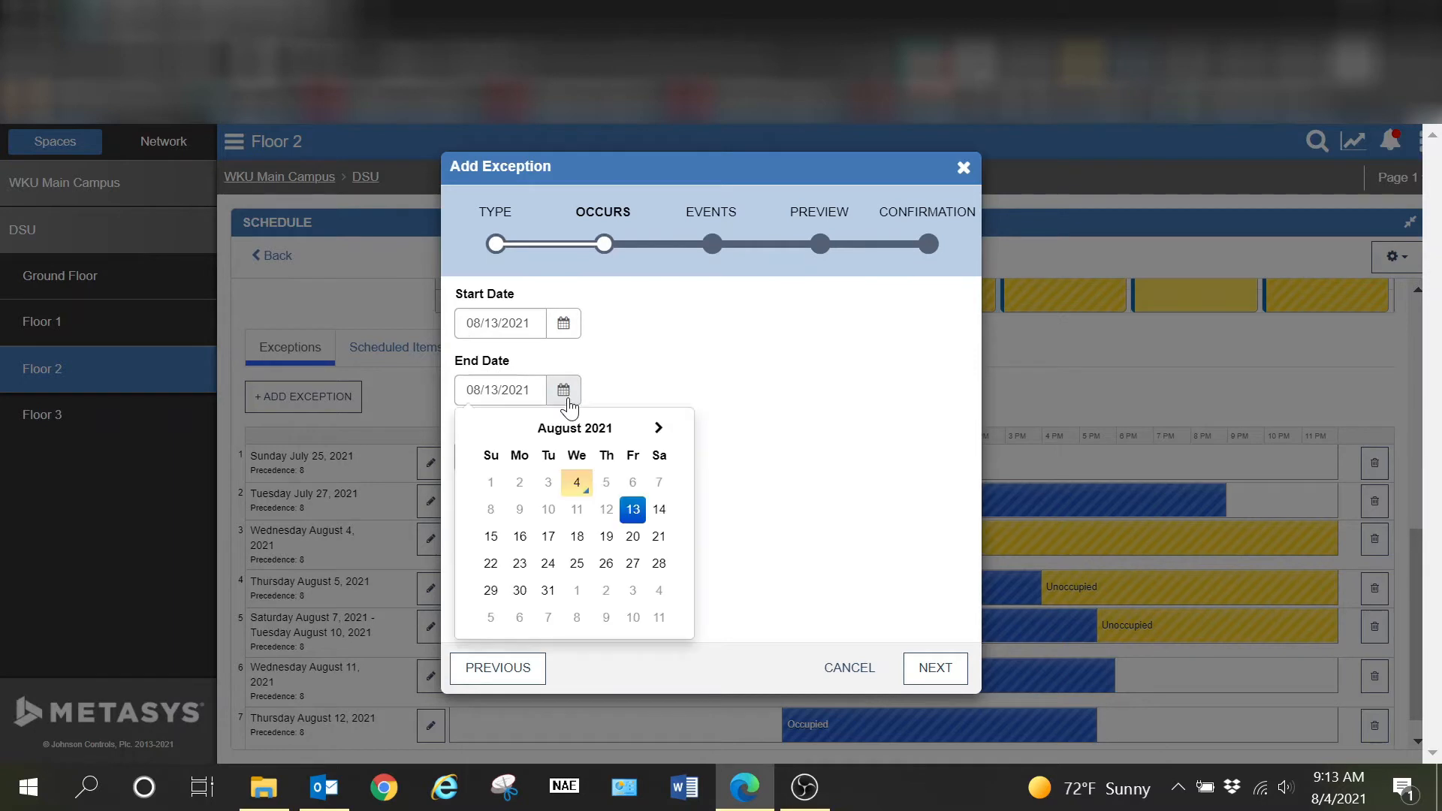
{"action": "left_click", "coordinate": [660, 511]}
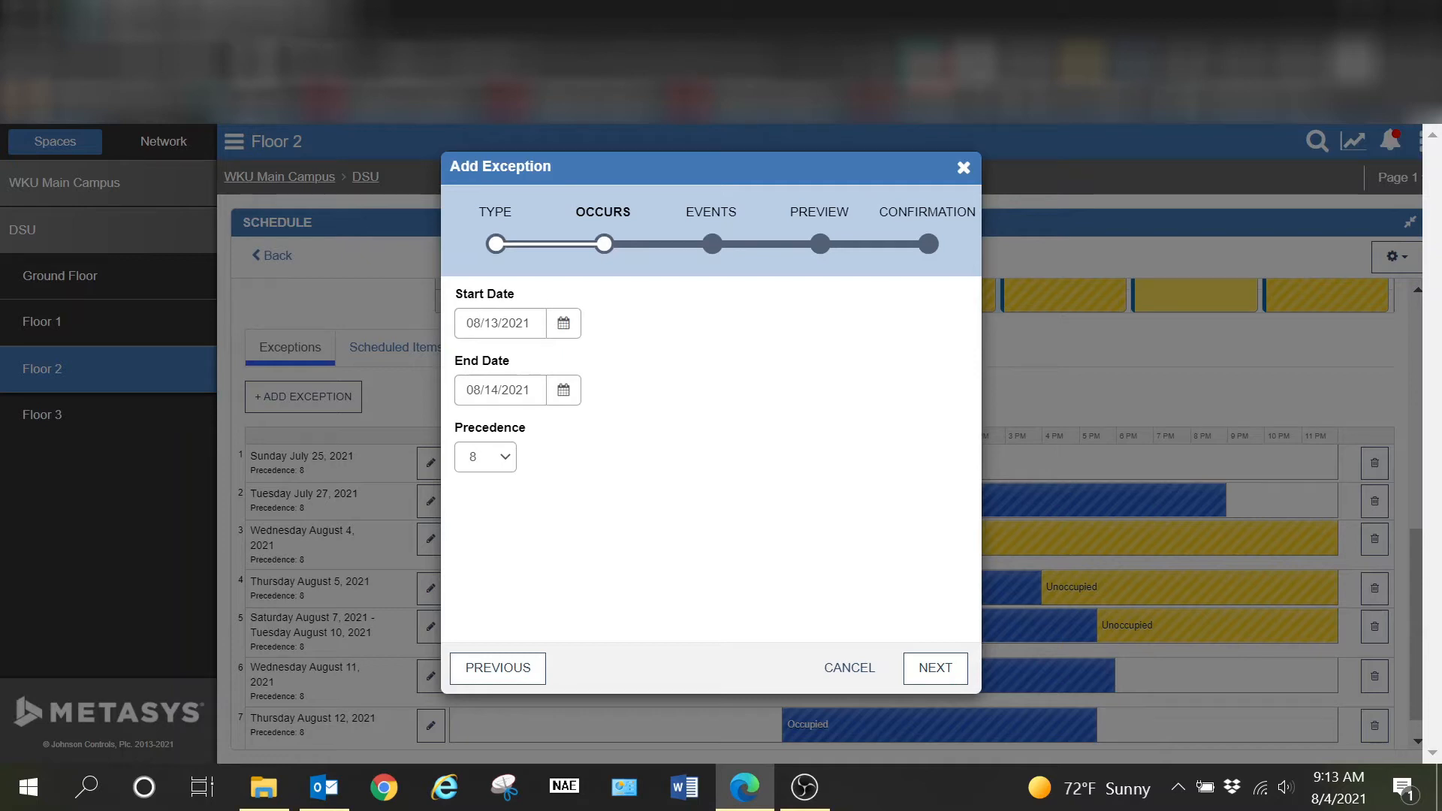
{"action": "left_click", "coordinate": [565, 396]}
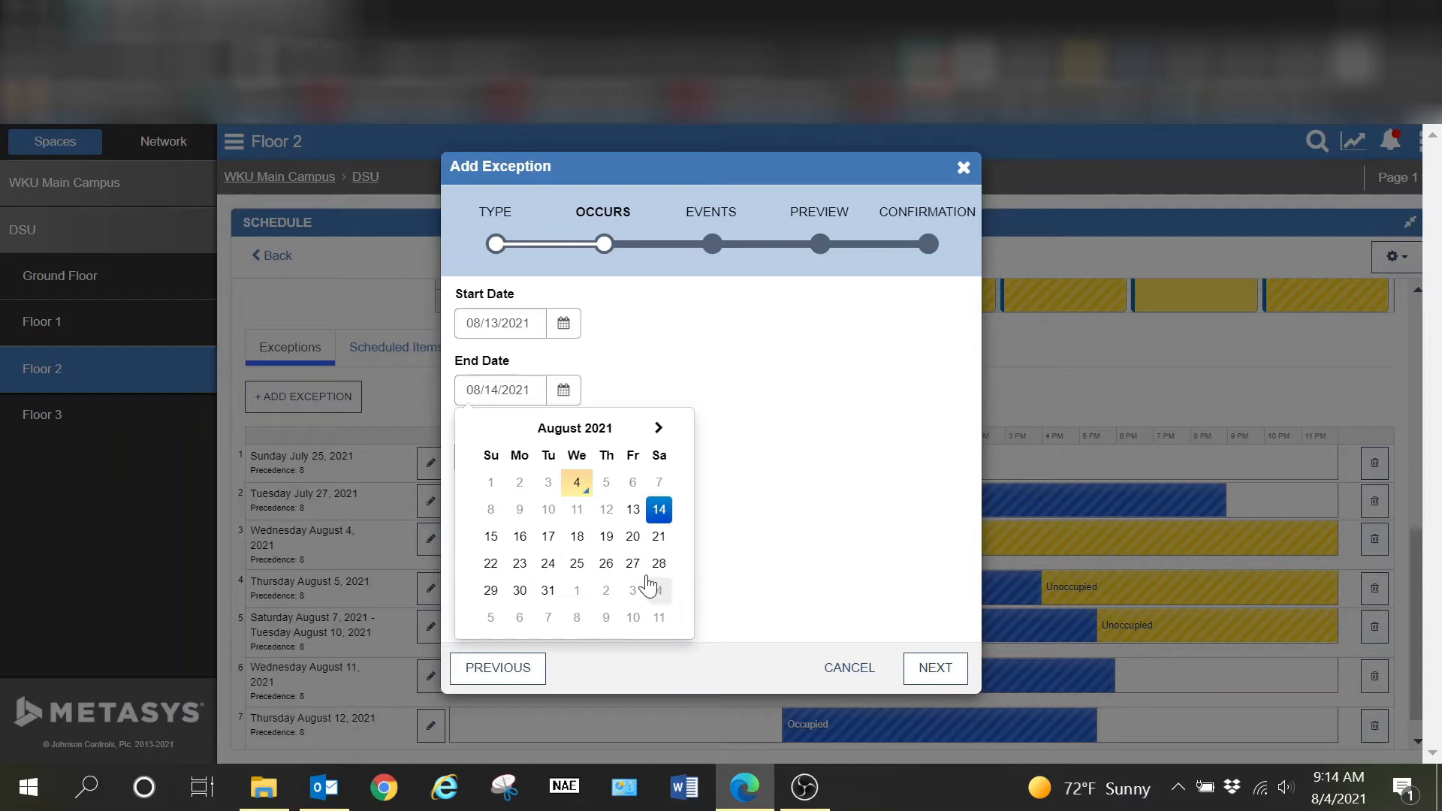
{"action": "left_click", "coordinate": [674, 371]}
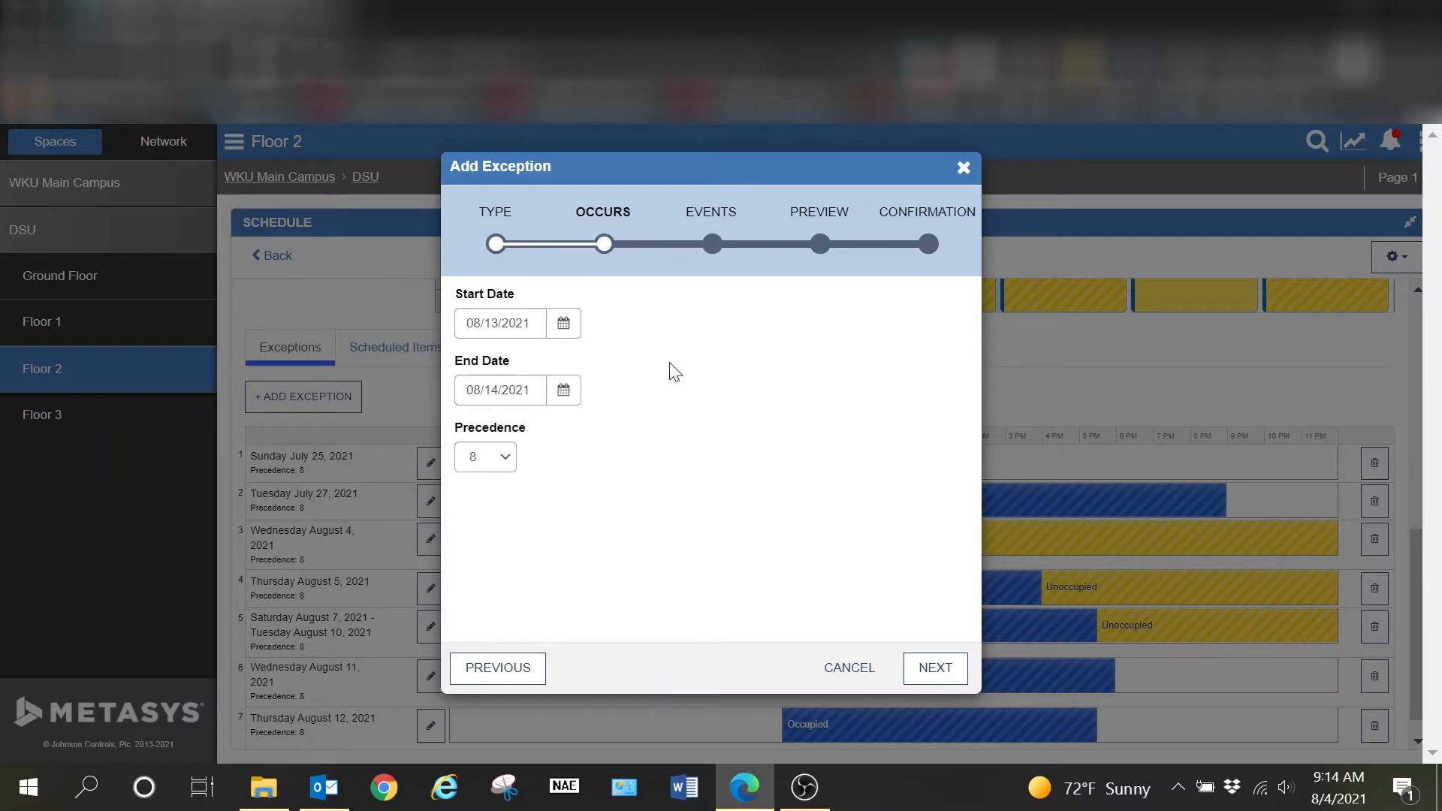
{"action": "left_click", "coordinate": [942, 675]}
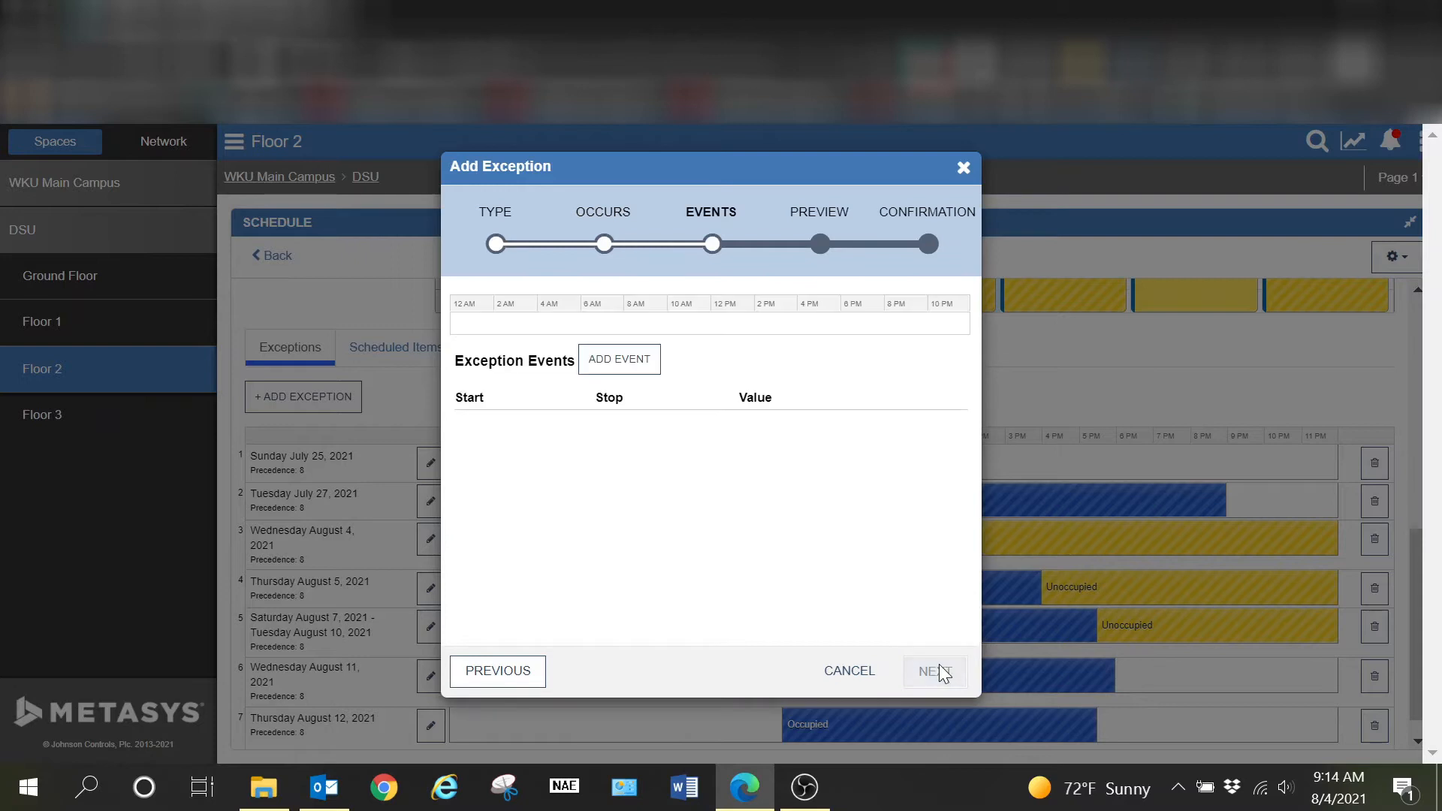
Step: Add an Occupied event to the exception with a start time of 8:00 AM
{"action": "left_click", "coordinate": [620, 369]}
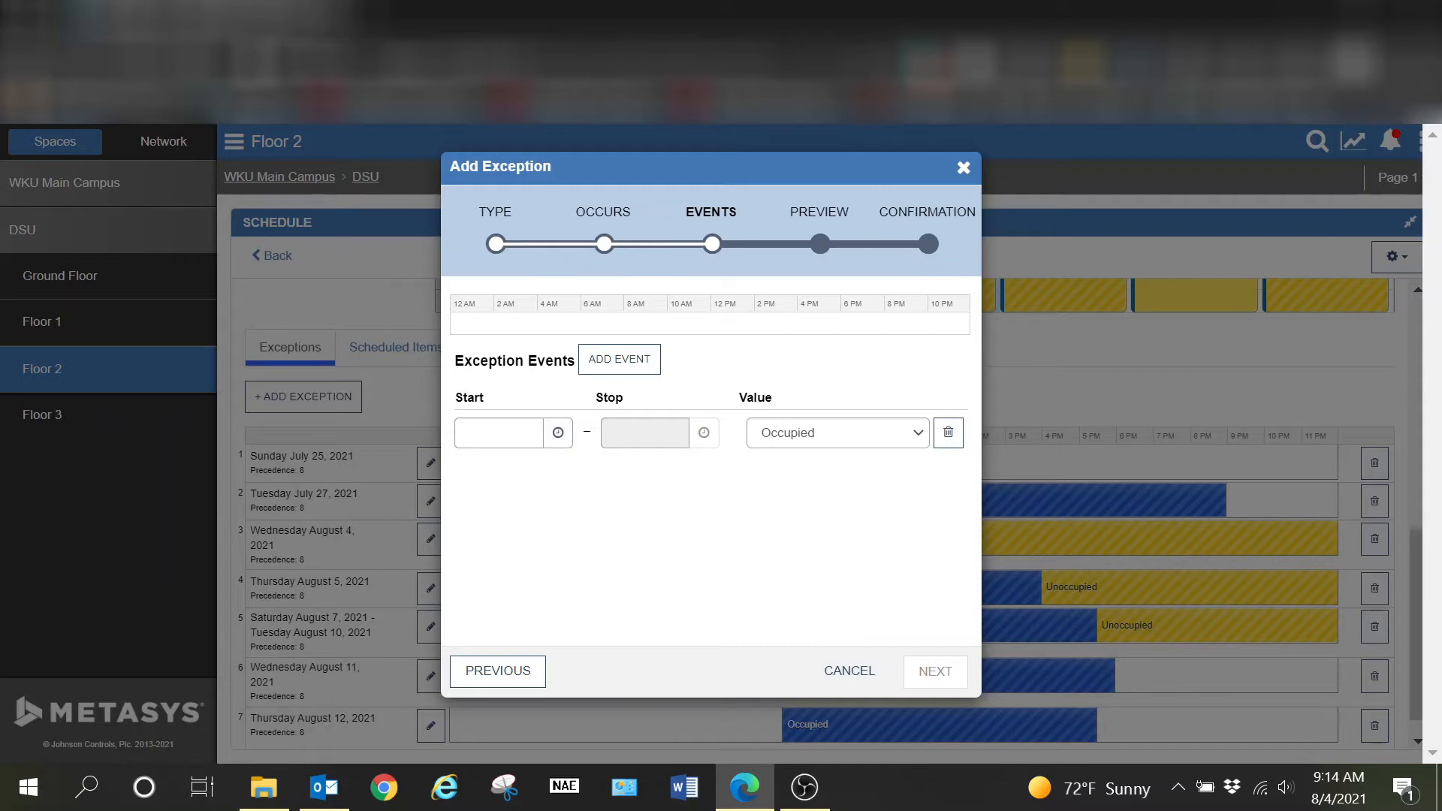
{"action": "left_click", "coordinate": [559, 436]}
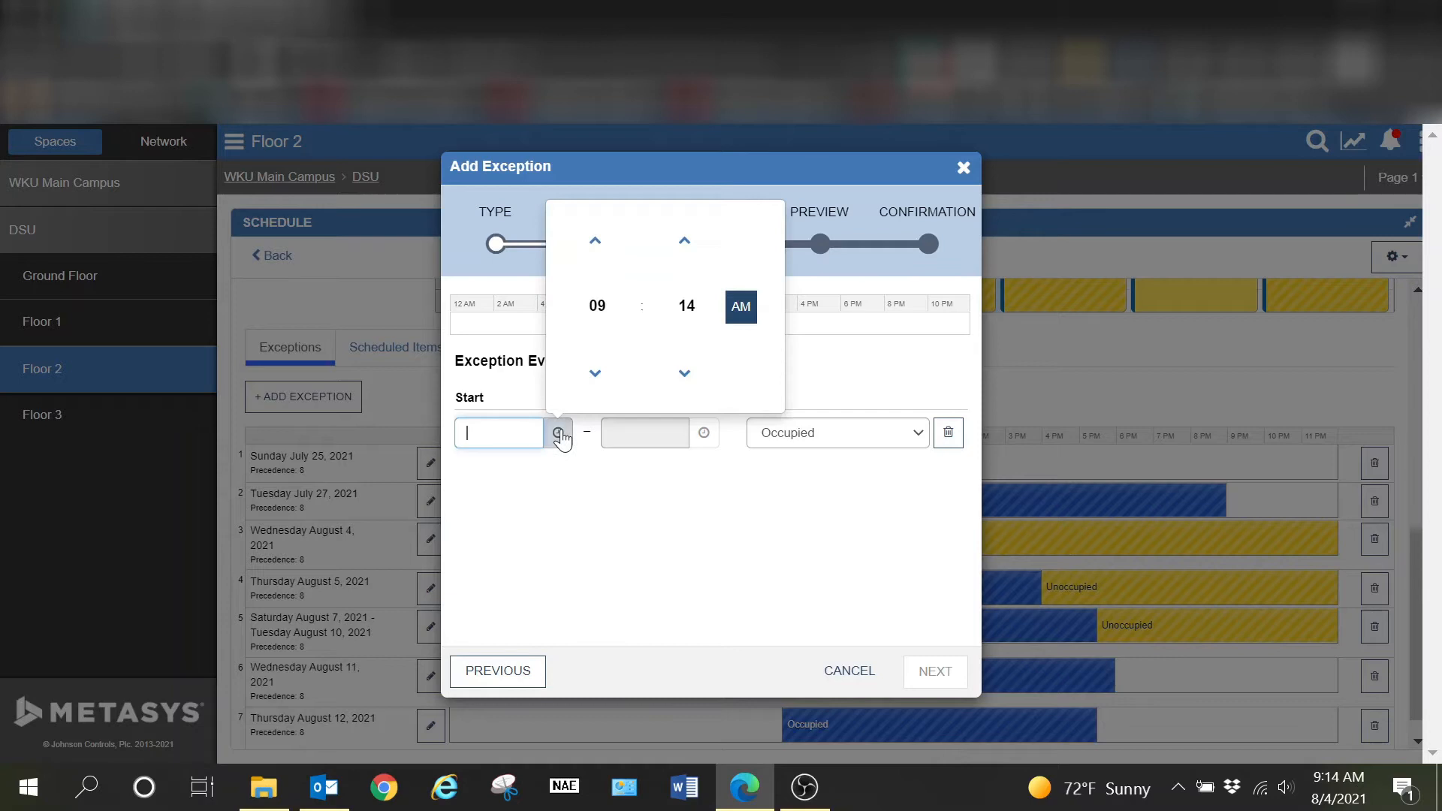
{"action": "left_click", "coordinate": [601, 308]}
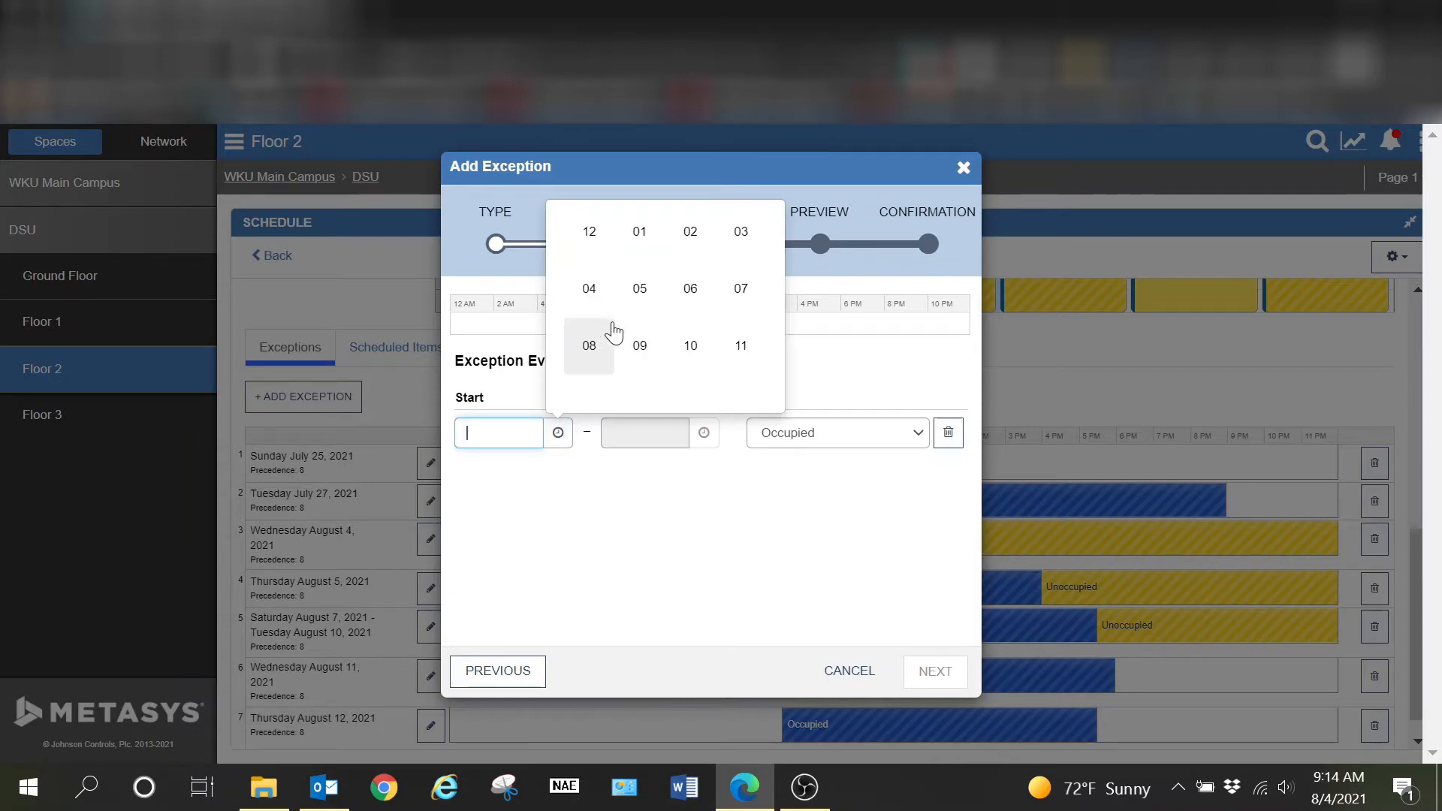
{"action": "left_click", "coordinate": [589, 346]}
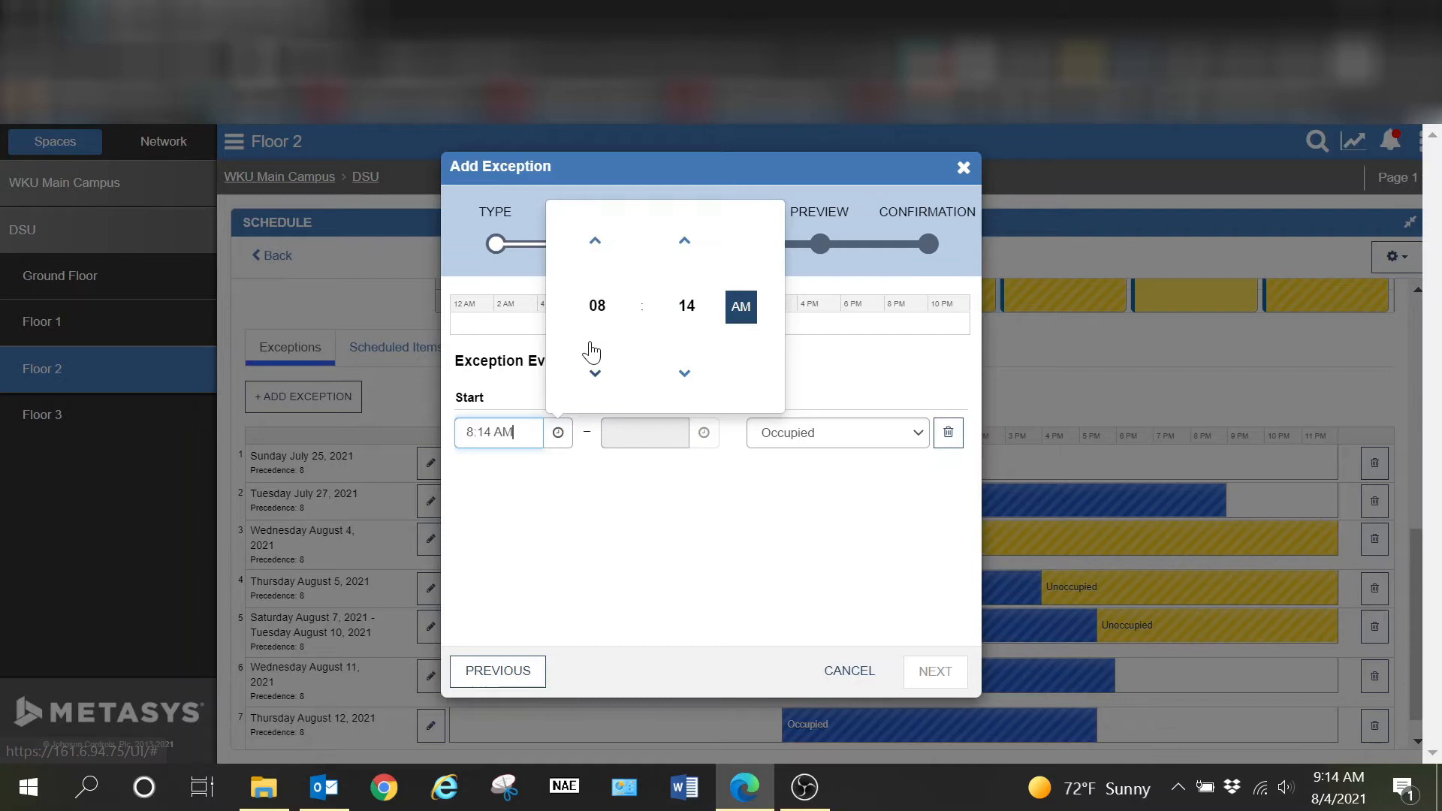
{"action": "left_click", "coordinate": [682, 308]}
{"action": "left_click", "coordinate": [589, 231]}
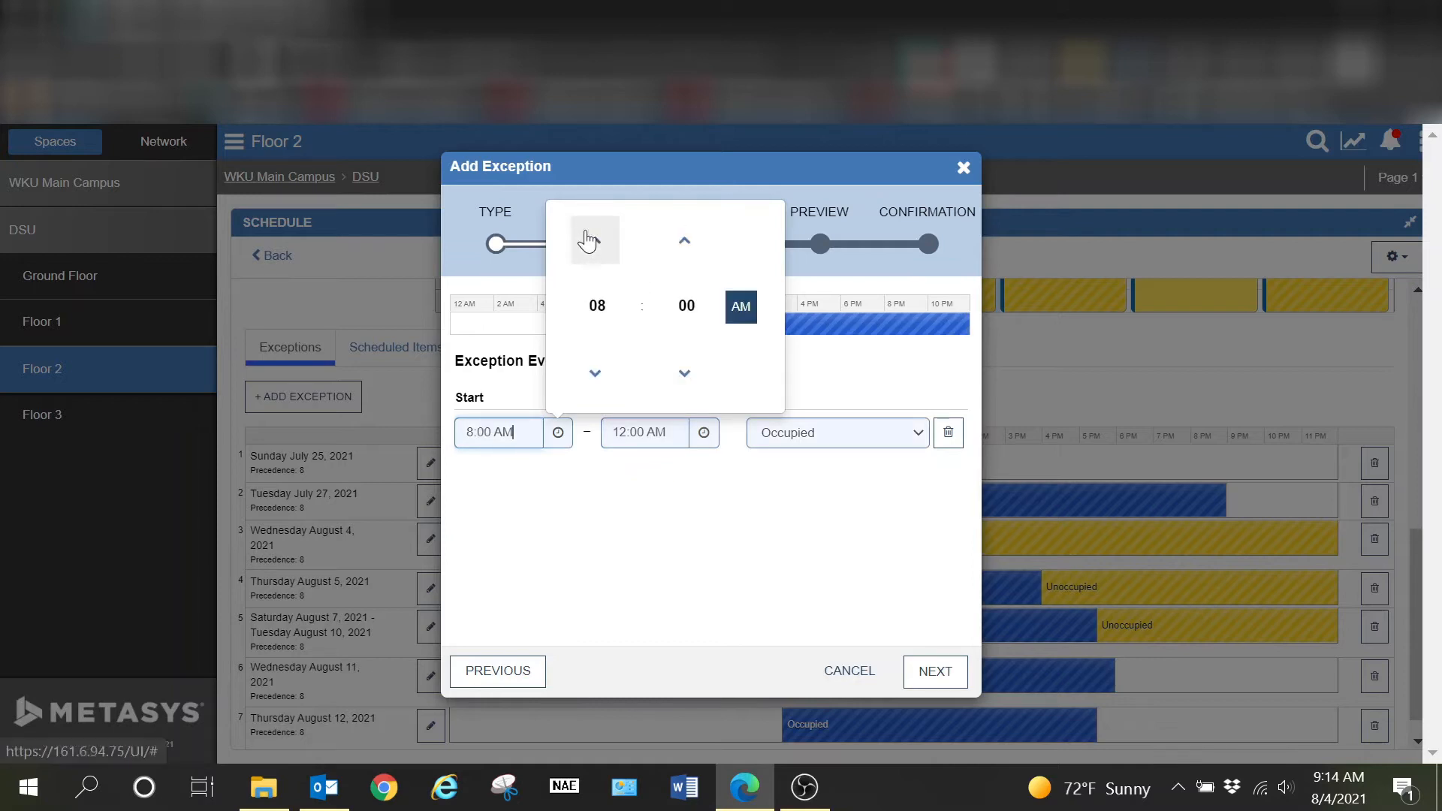
{"action": "left_click", "coordinate": [644, 487]}
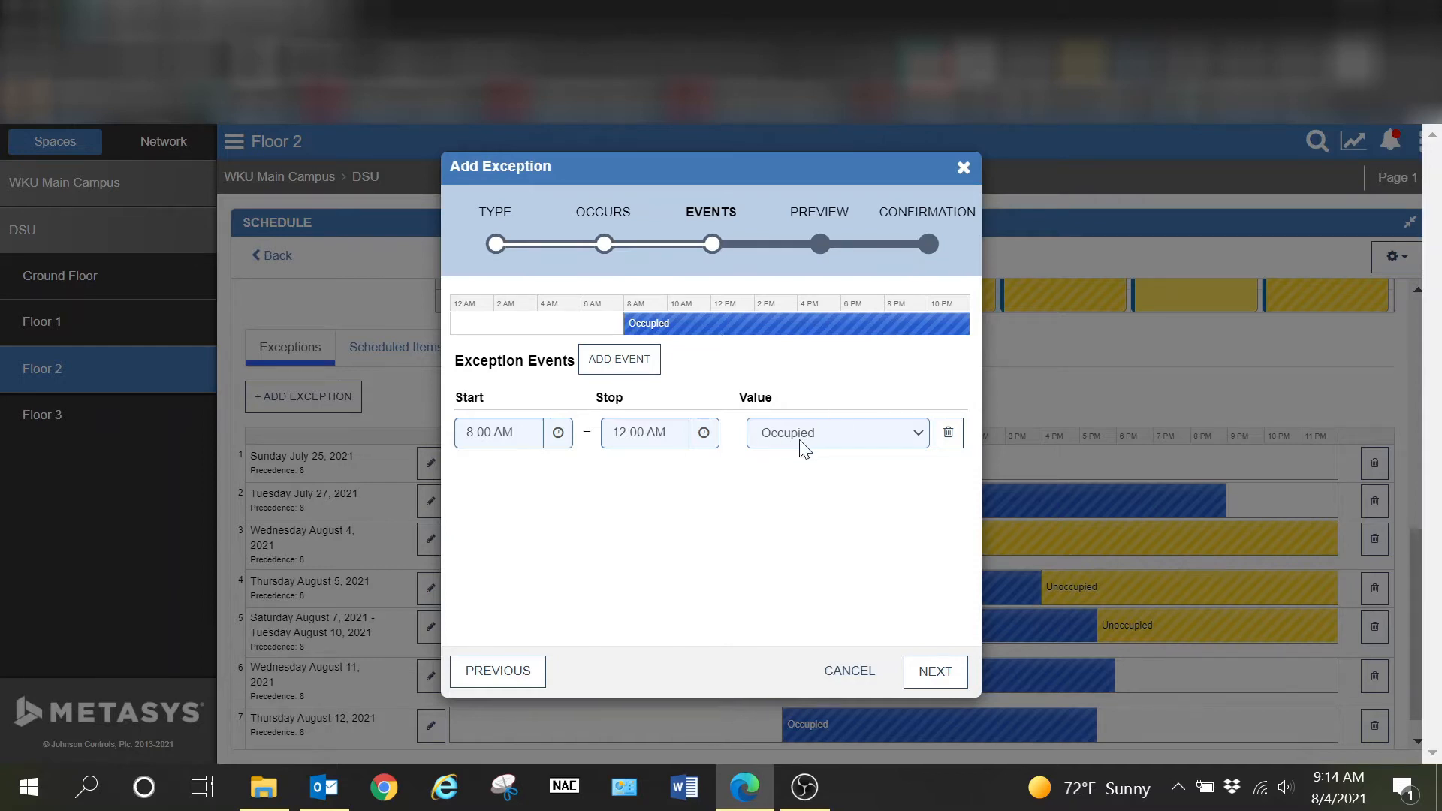
Step: Set the exception event's stop time to 10:45 PM, keeping Occupied as its value
{"action": "left_click", "coordinate": [703, 432]}
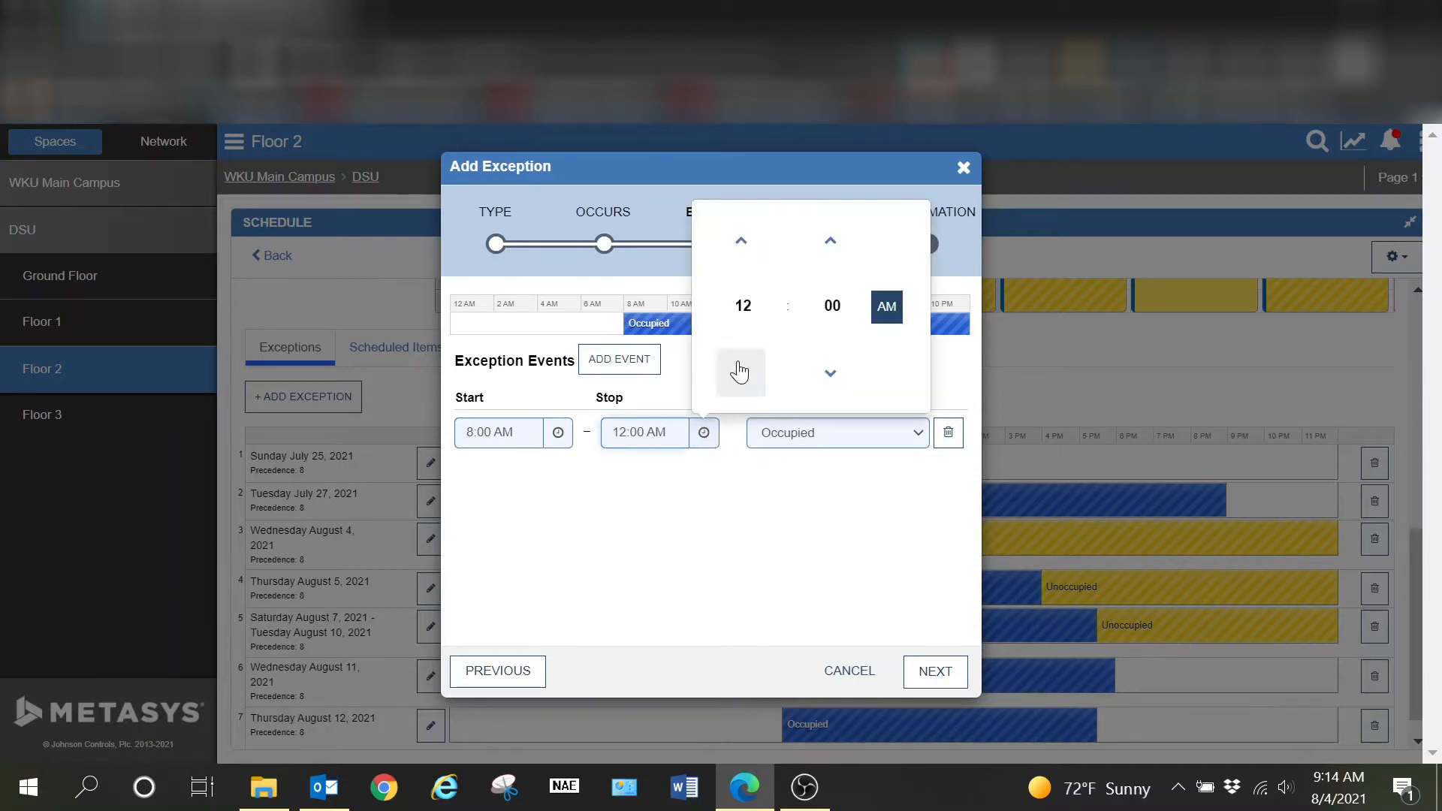
{"action": "left_click", "coordinate": [744, 308]}
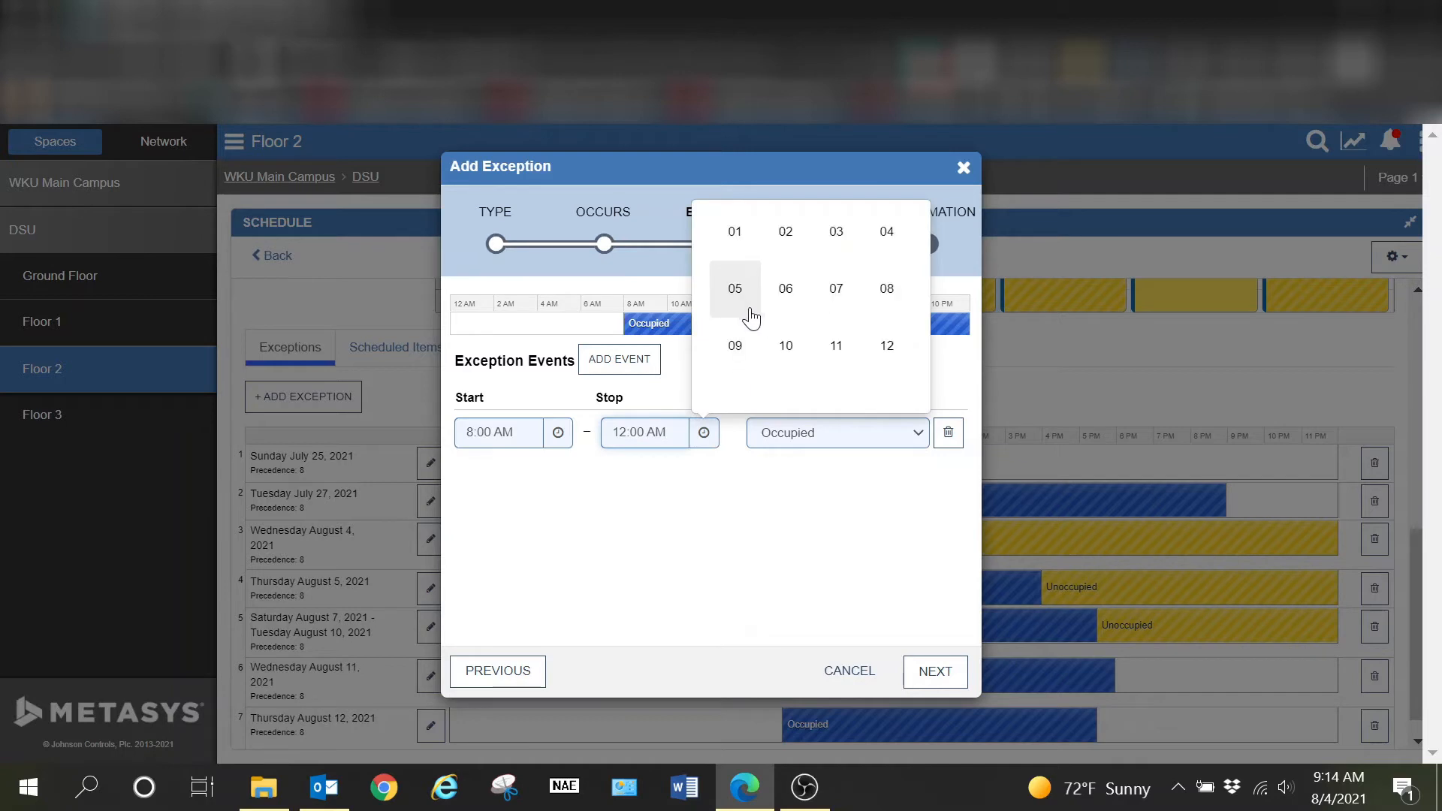
{"action": "left_click", "coordinate": [786, 350]}
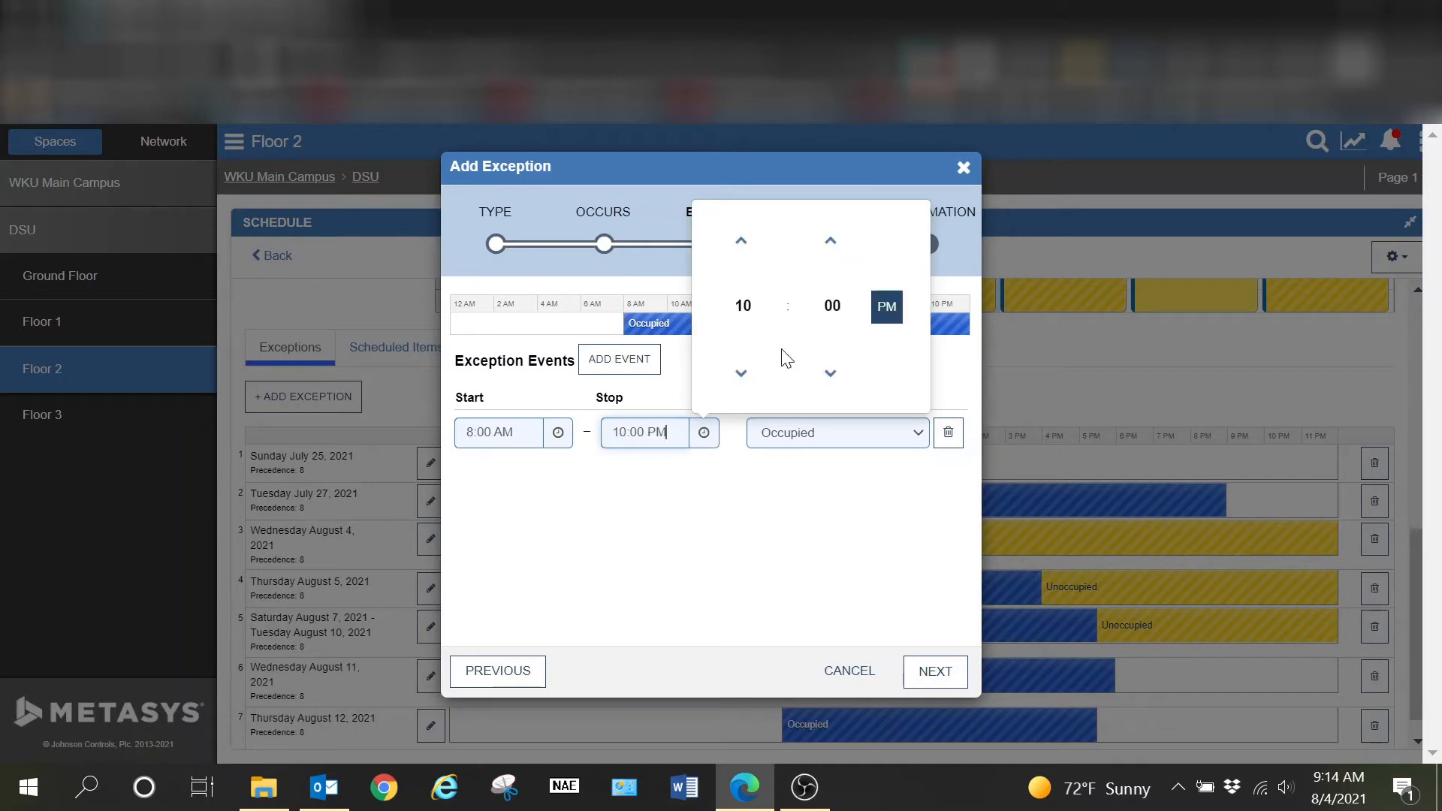
{"action": "left_click", "coordinate": [836, 314]}
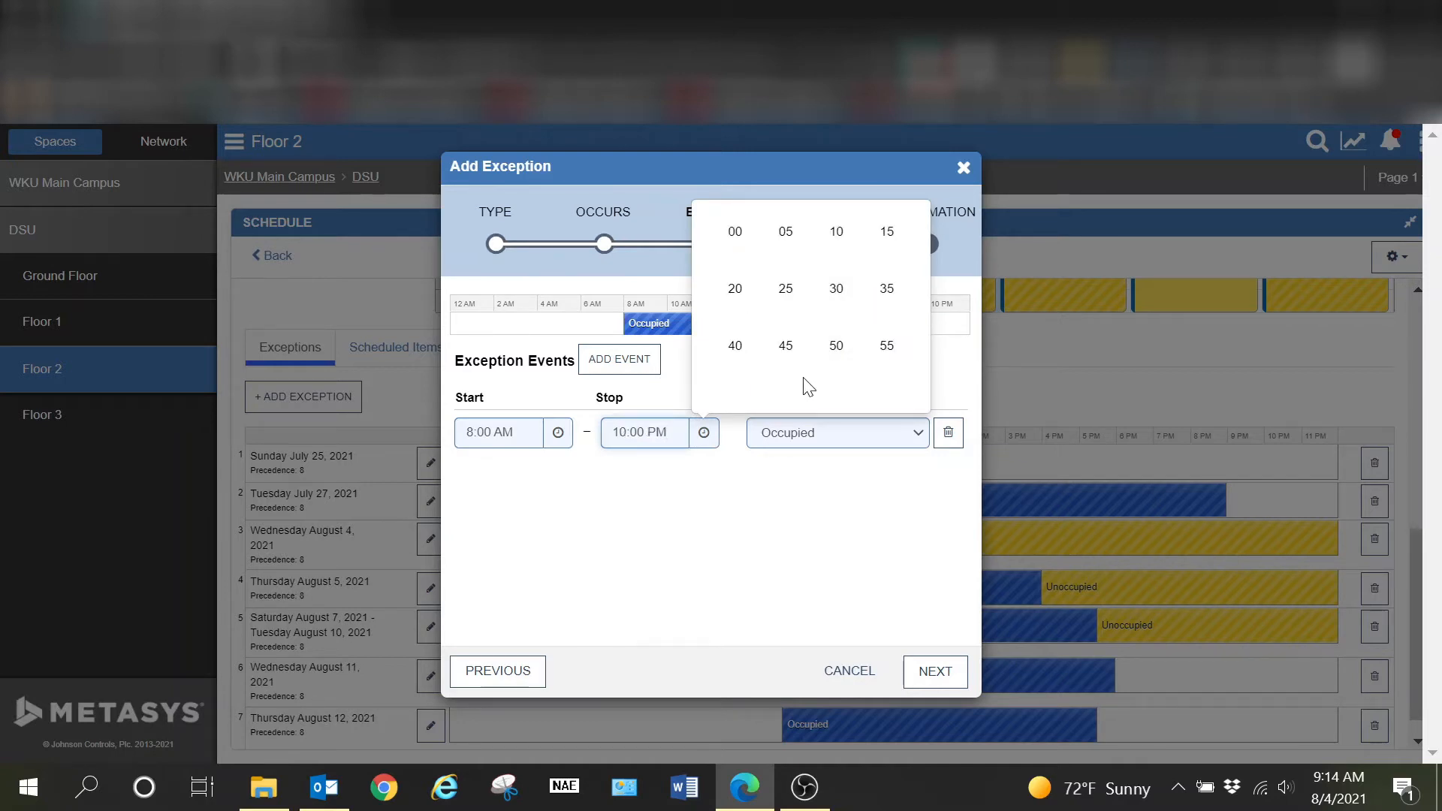
{"action": "left_click", "coordinate": [783, 364]}
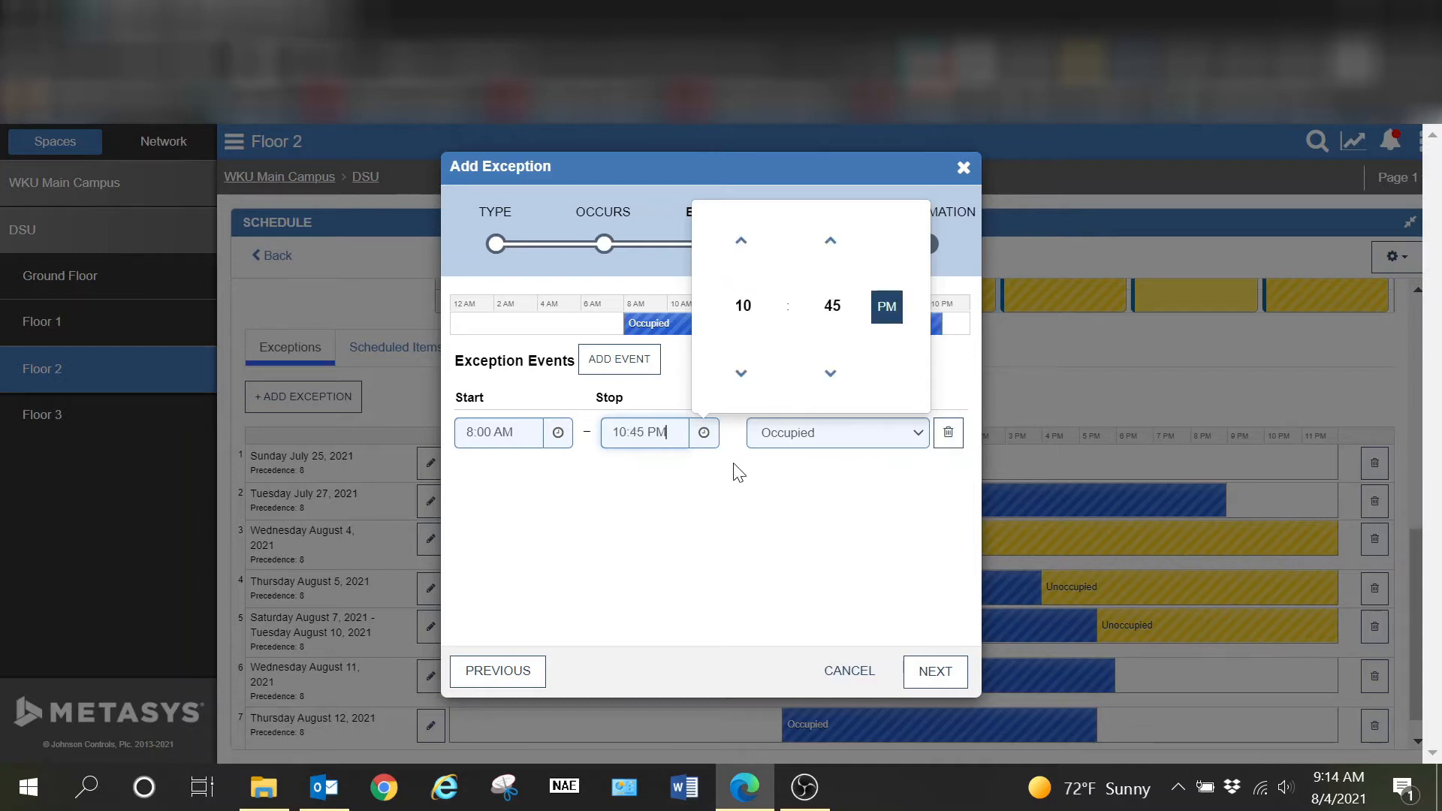
{"action": "left_click", "coordinate": [841, 475]}
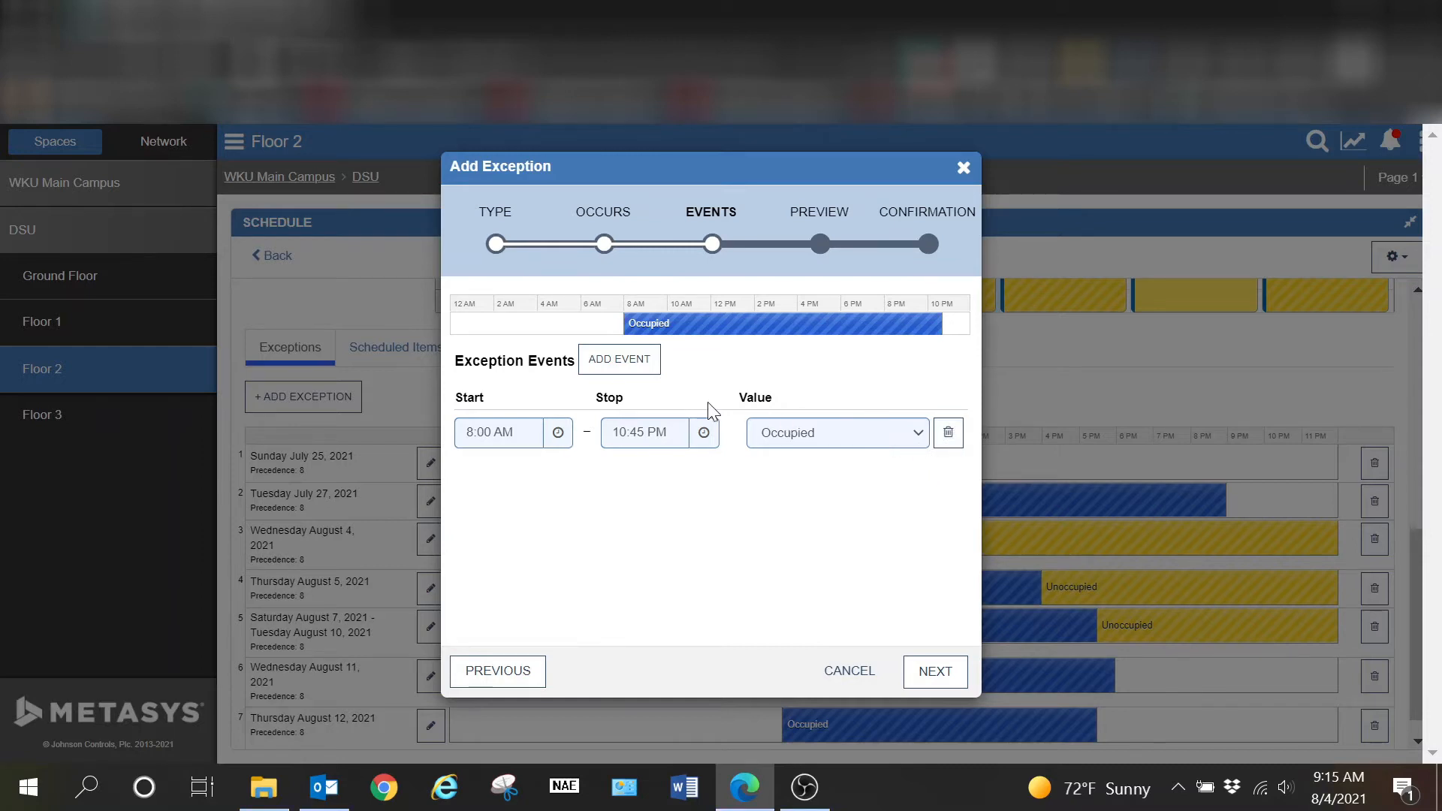
{"action": "left_click", "coordinate": [803, 443]}
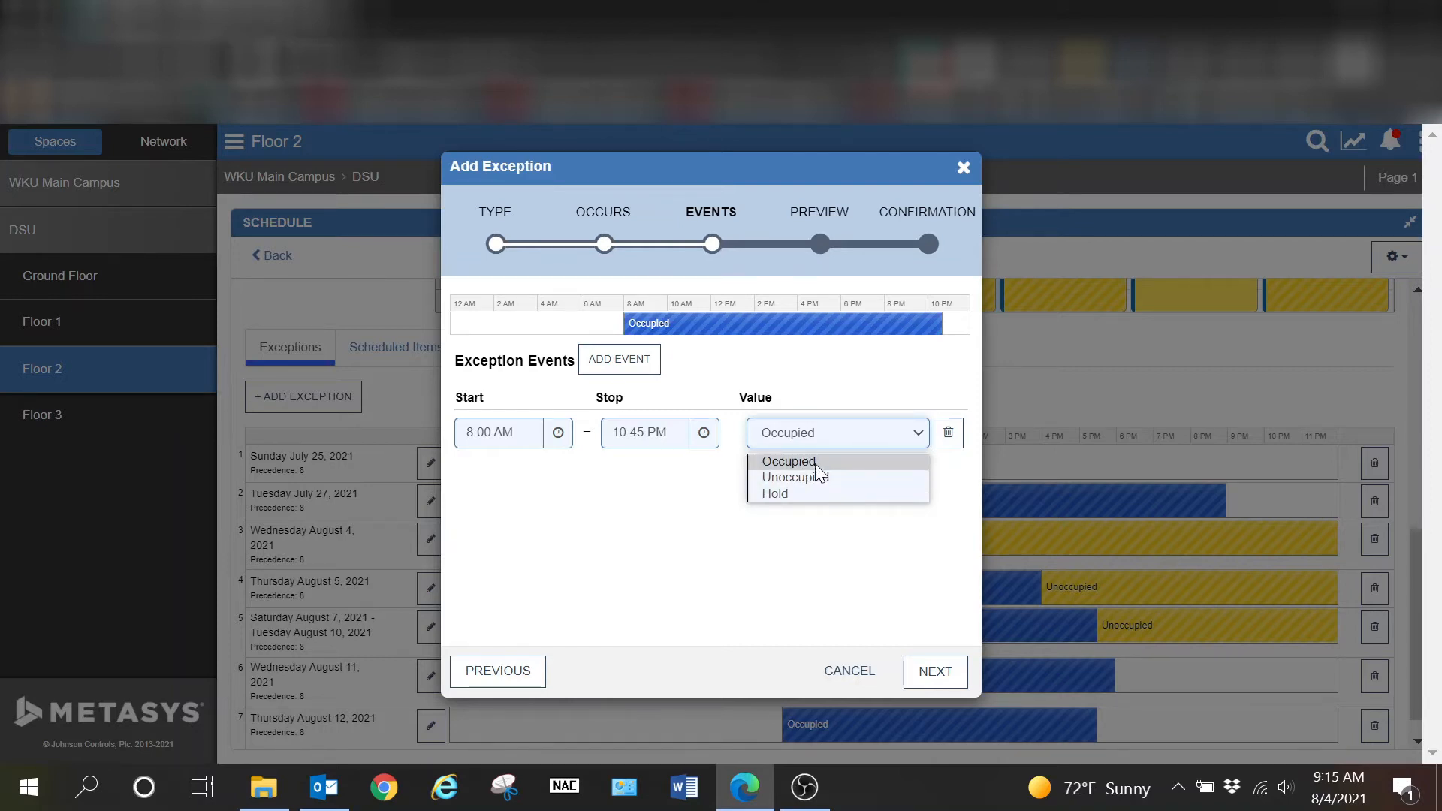
{"action": "left_click", "coordinate": [812, 428]}
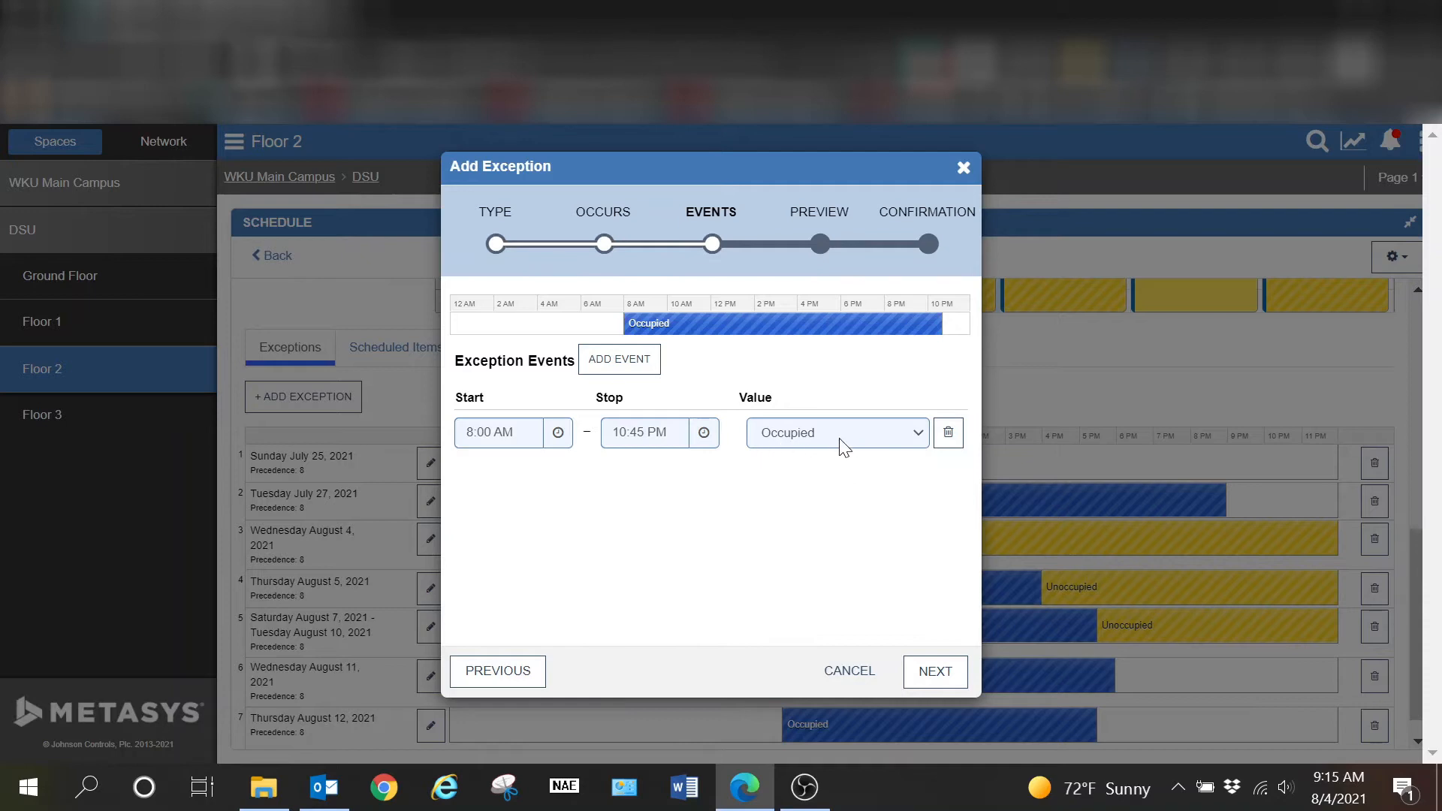
Step: Preview the effective schedule for 08/13/2021 and 08/14/2021, save the exception and close the confirmation
{"action": "left_click", "coordinate": [929, 671]}
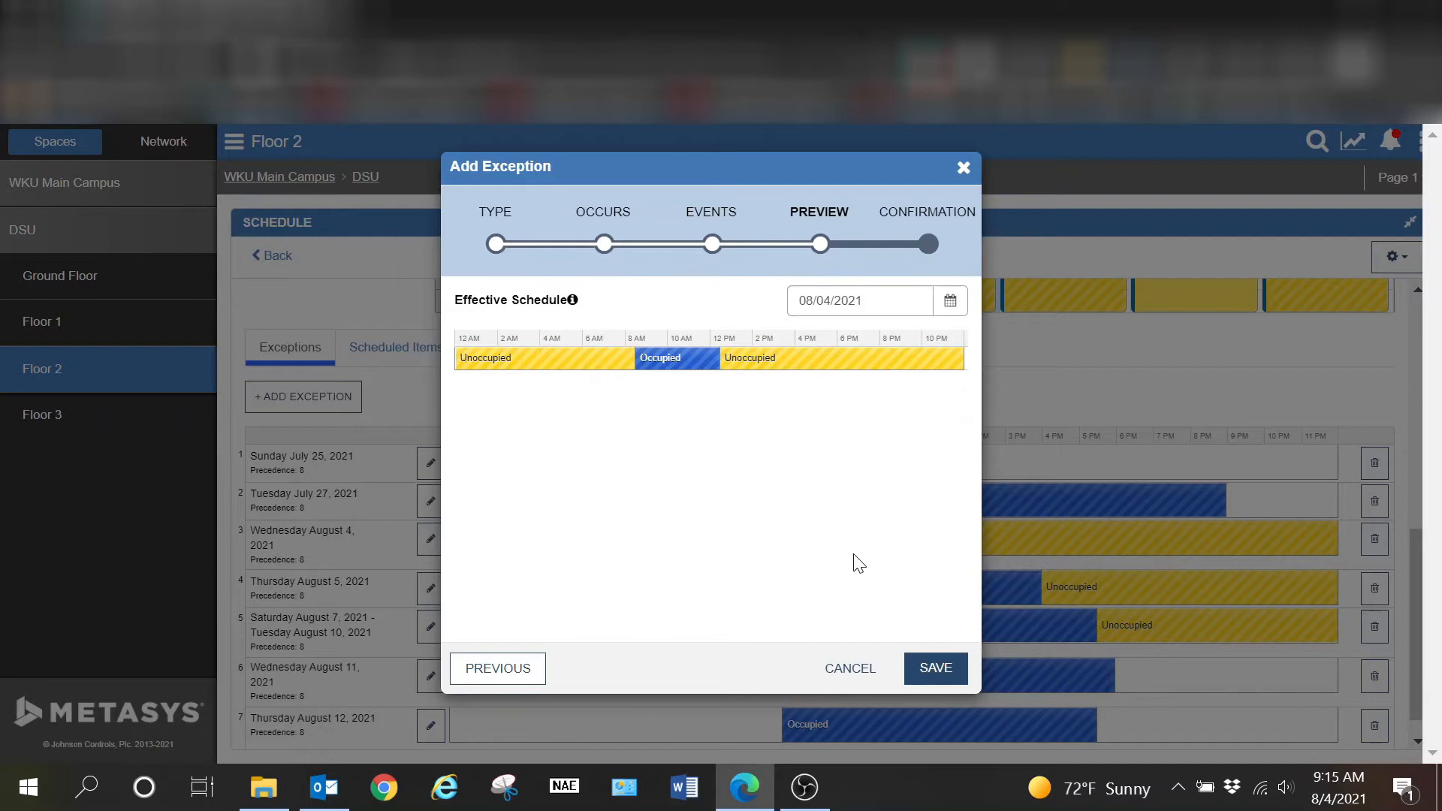
{"action": "left_click", "coordinate": [952, 303]}
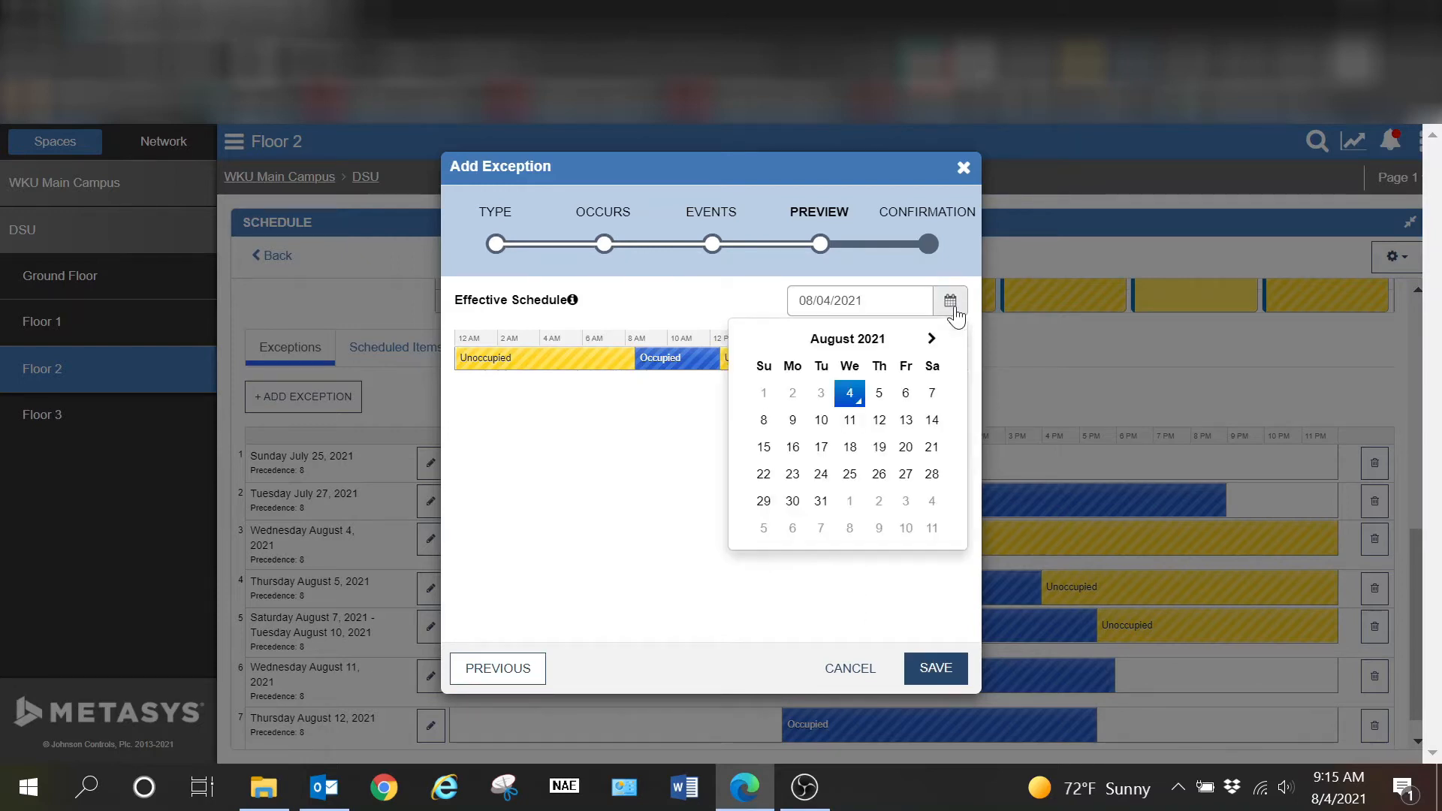
{"action": "left_click", "coordinate": [906, 421]}
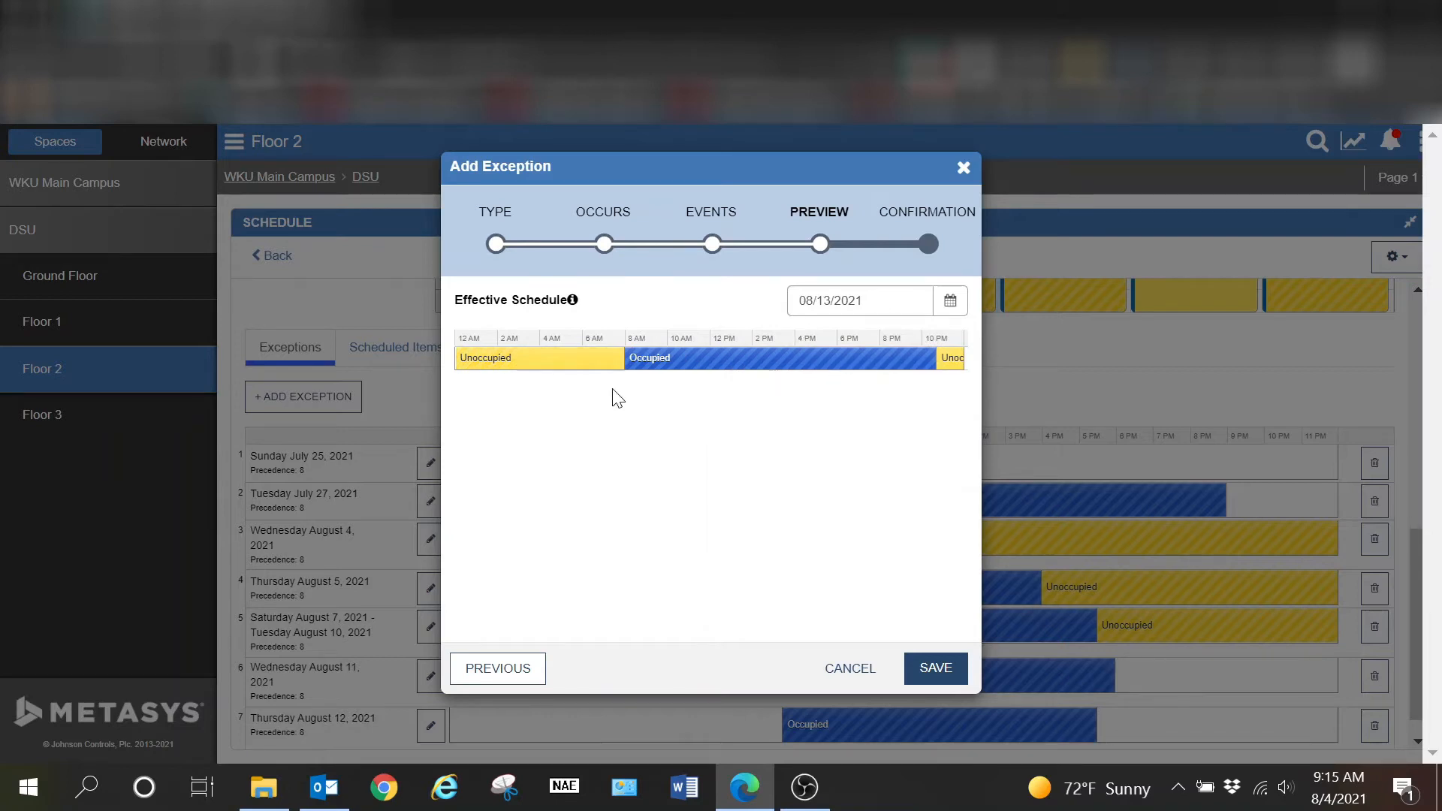
{"action": "left_click", "coordinate": [945, 309]}
{"action": "left_click", "coordinate": [932, 419]}
{"action": "left_click", "coordinate": [938, 667]}
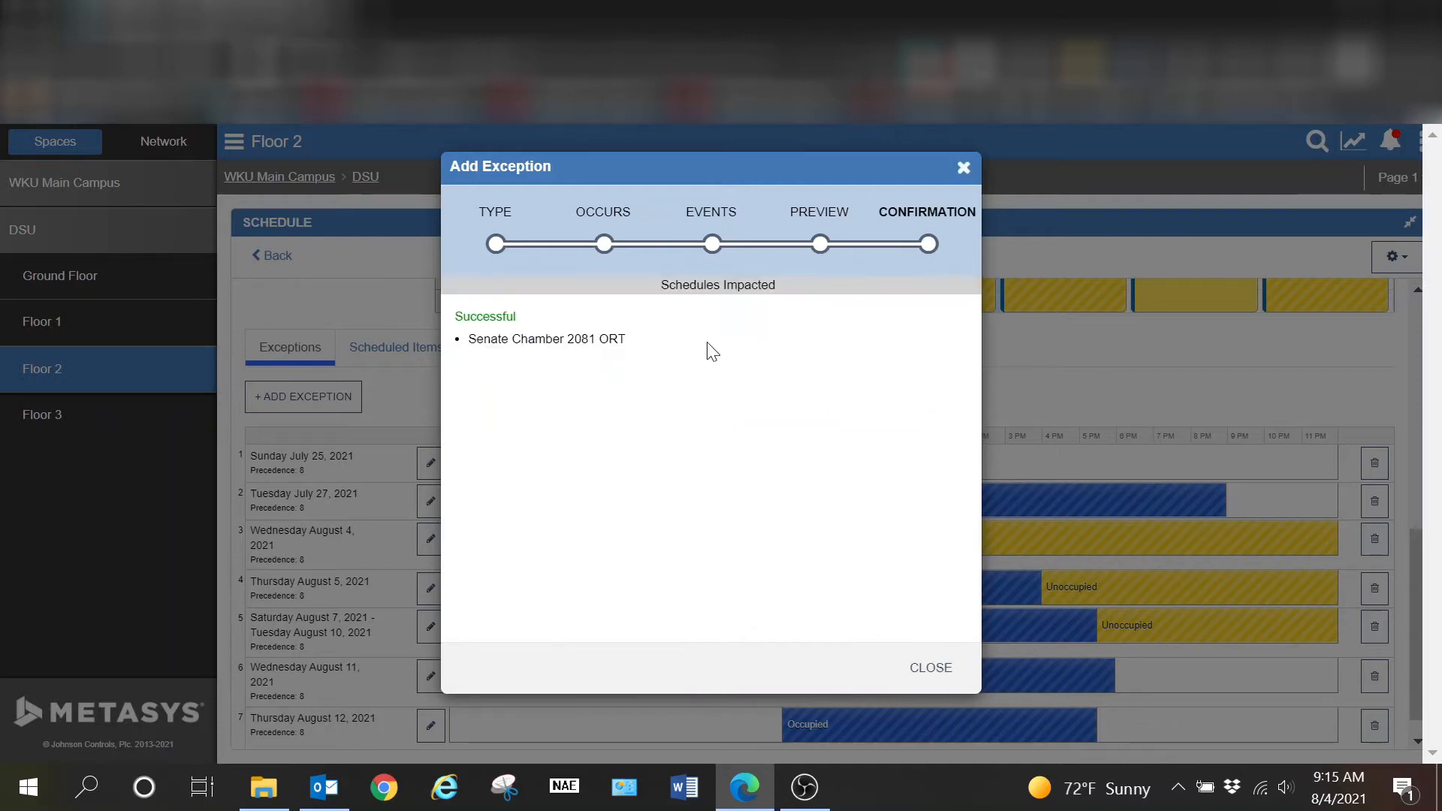
{"action": "left_click", "coordinate": [937, 669]}
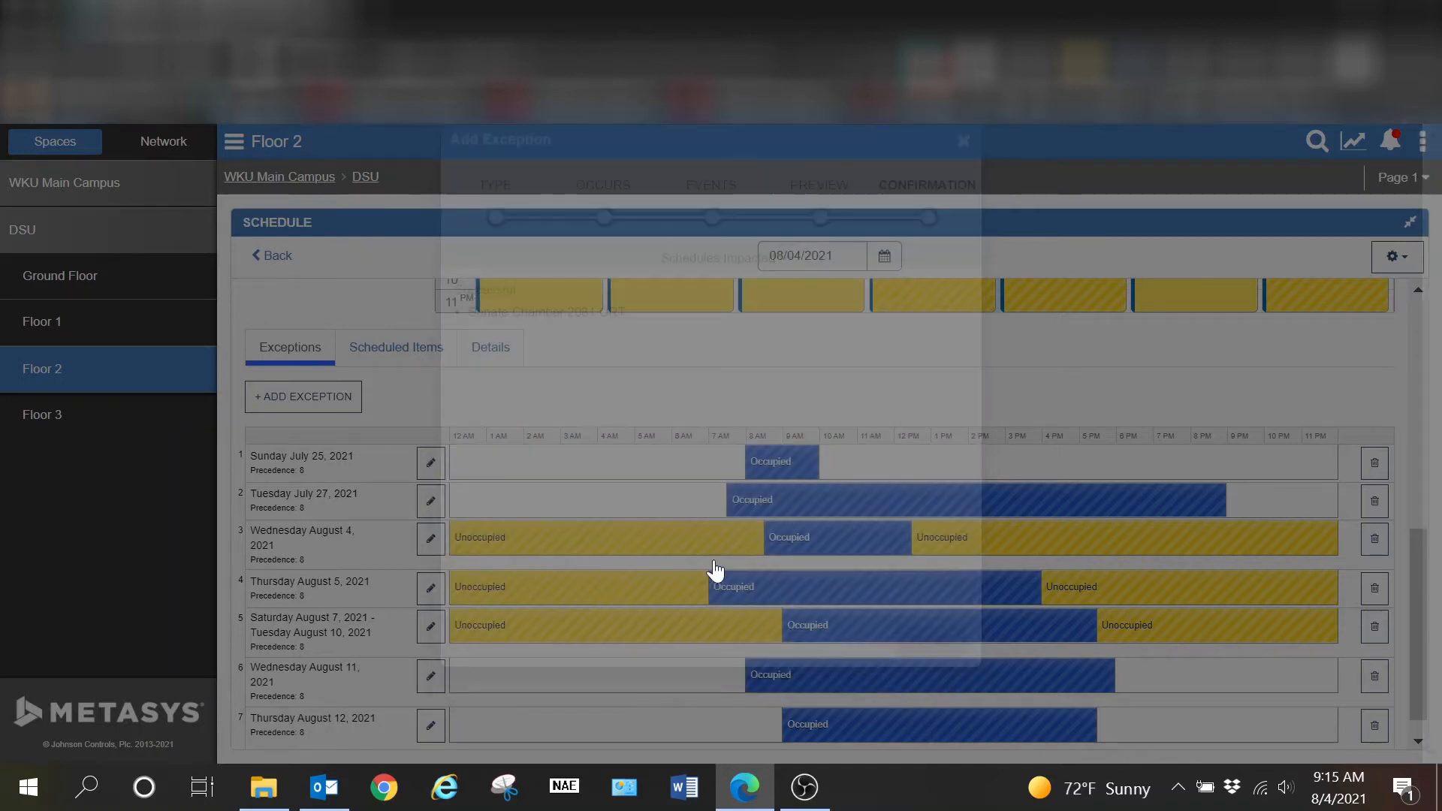
Step: Open the August 13–14, 2021 exception for editing to review its events, and cancel without changes
{"action": "scroll", "coordinate": [425, 618], "scroll_direction": "down", "scroll_amount": 1}
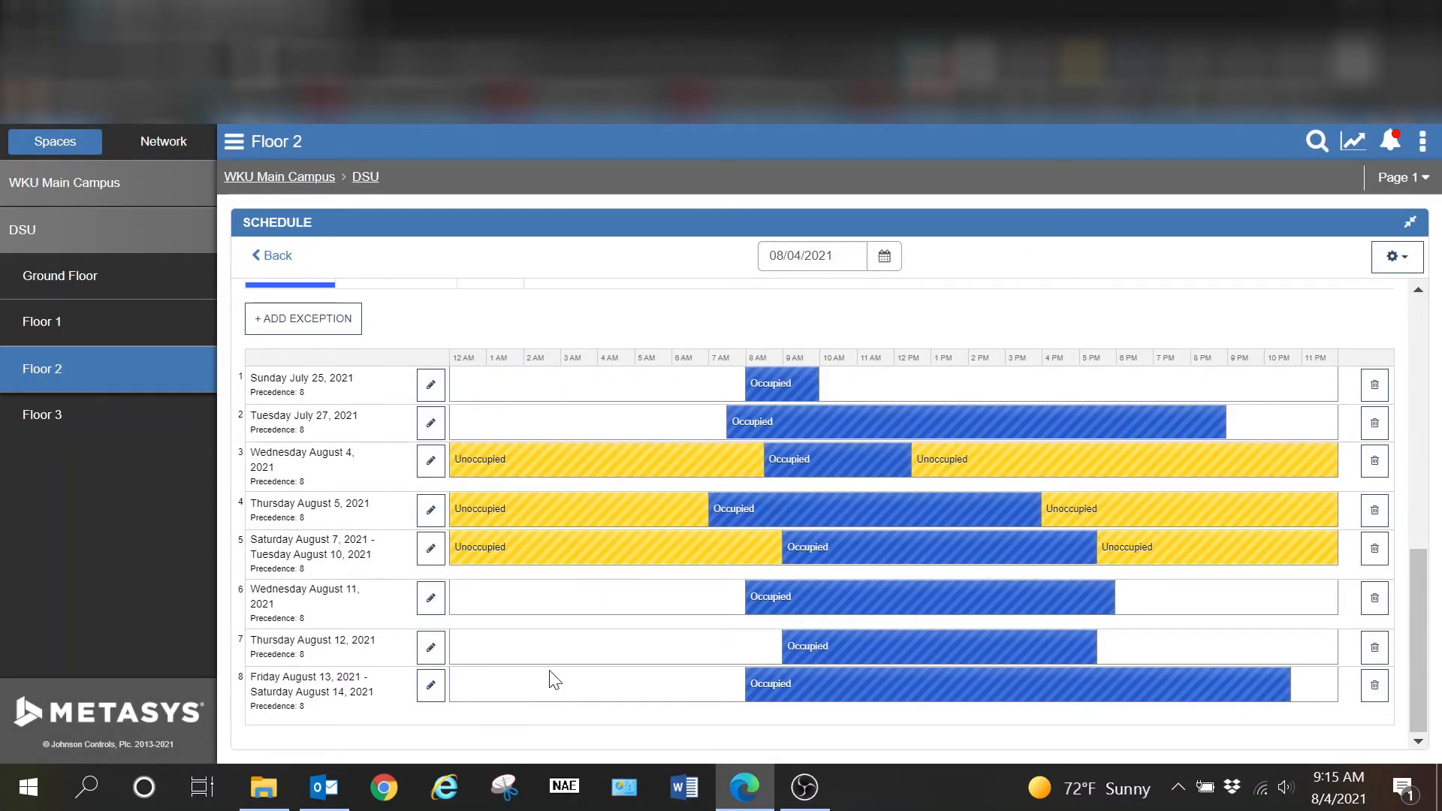
{"action": "left_click", "coordinate": [431, 686]}
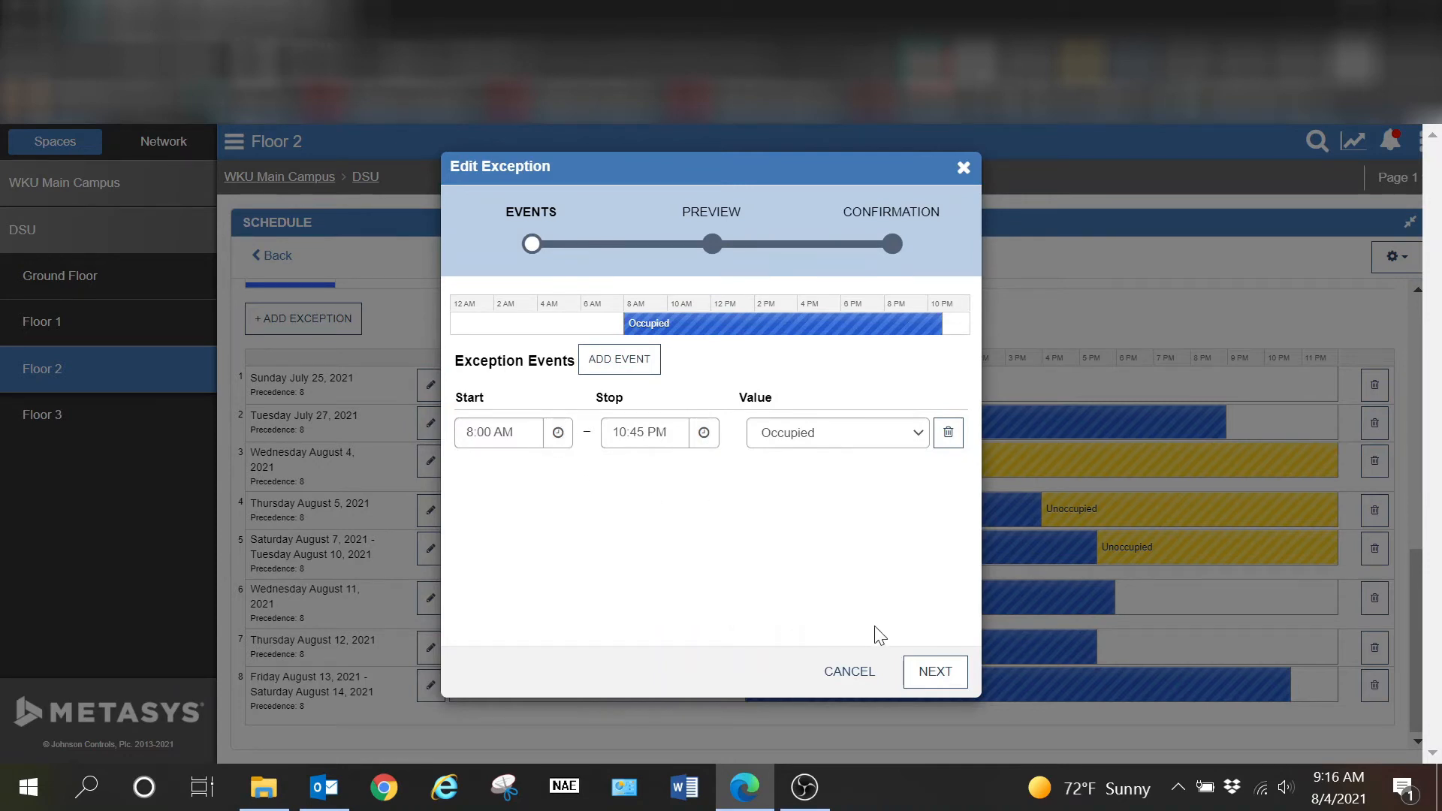
{"action": "left_click", "coordinate": [858, 676]}
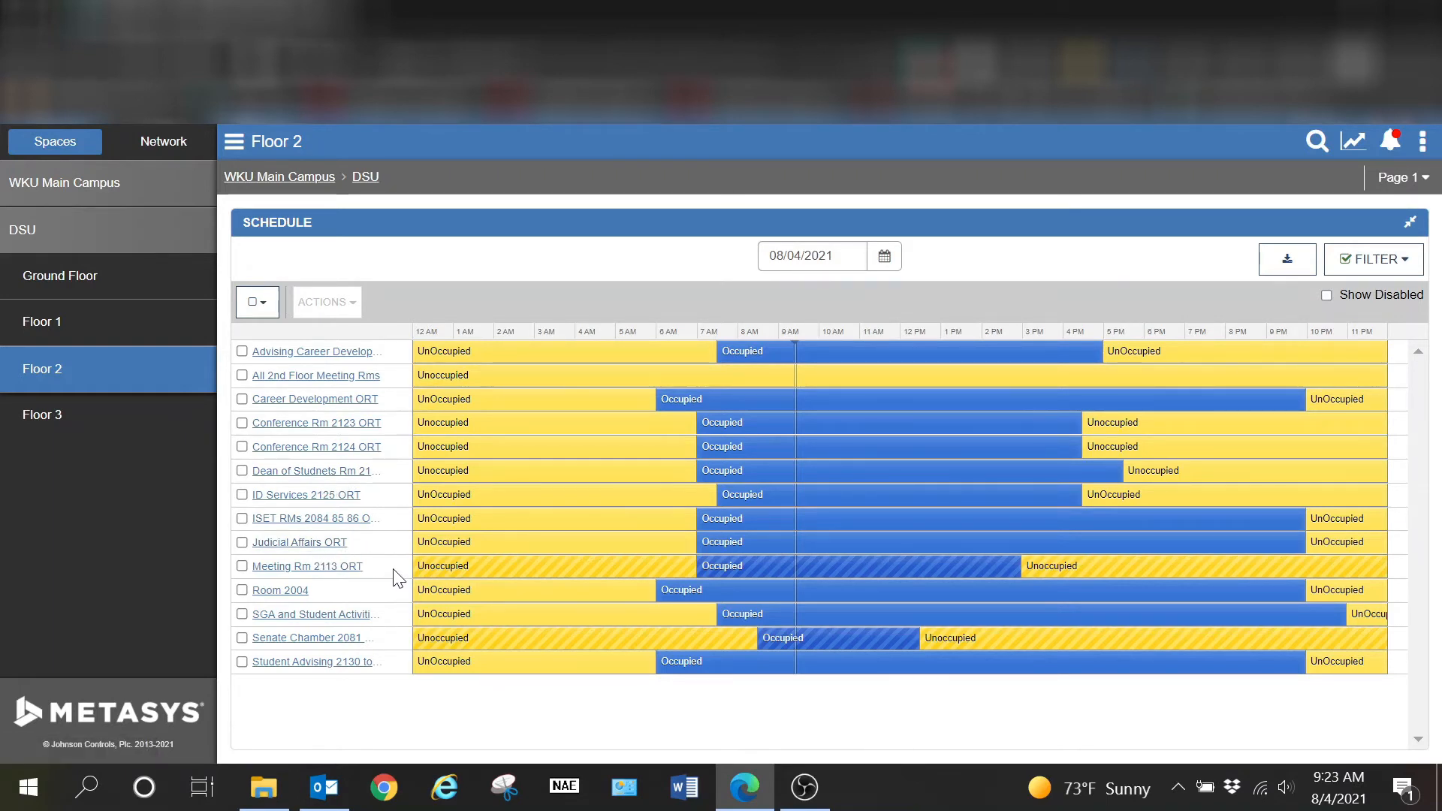
Step: Start one Long Running exception for the Conference Rm 2123 ORT, Conference Rm 2124 ORT and Meeting Rm 2113 ORT schedules
{"action": "left_click", "coordinate": [242, 567]}
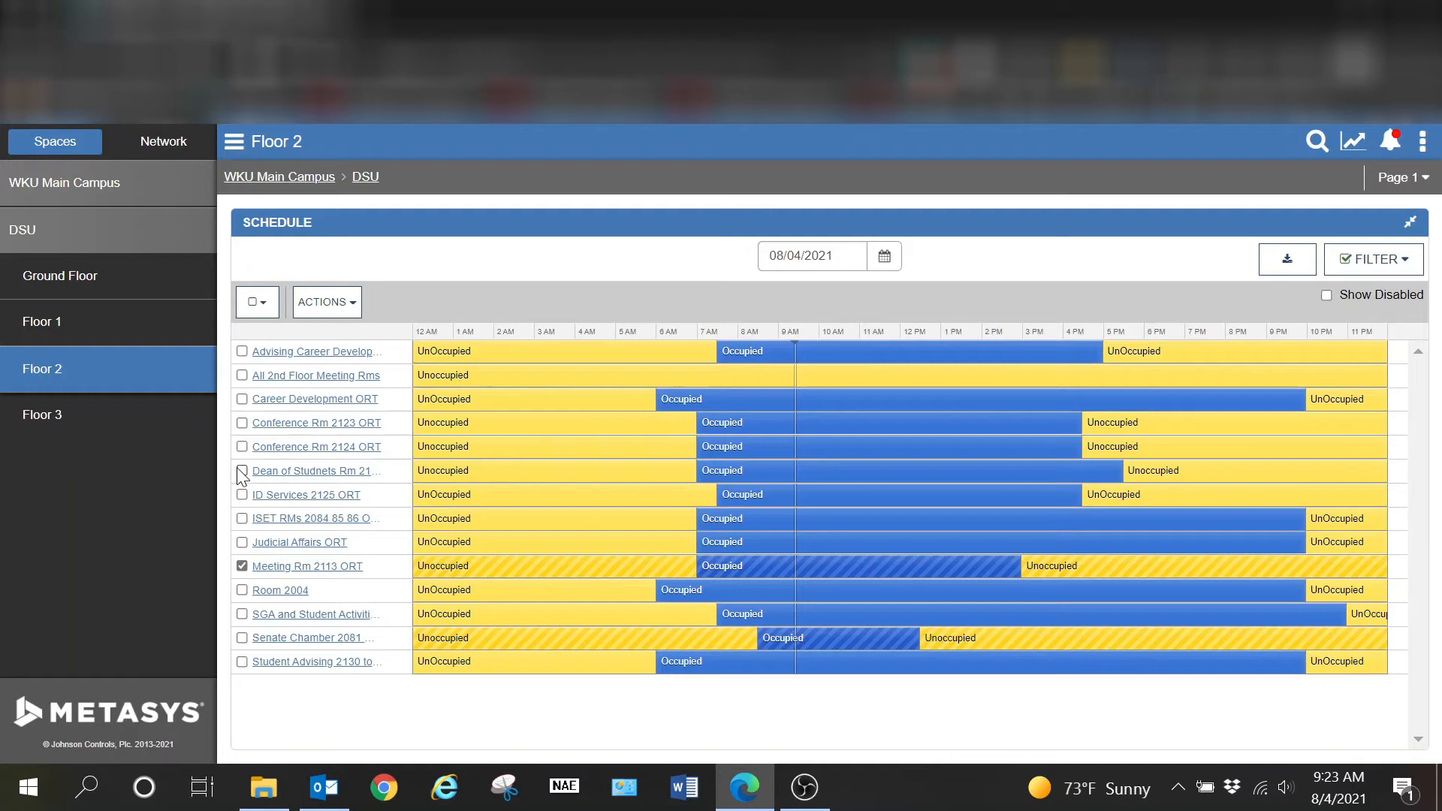
{"action": "left_click", "coordinate": [242, 423]}
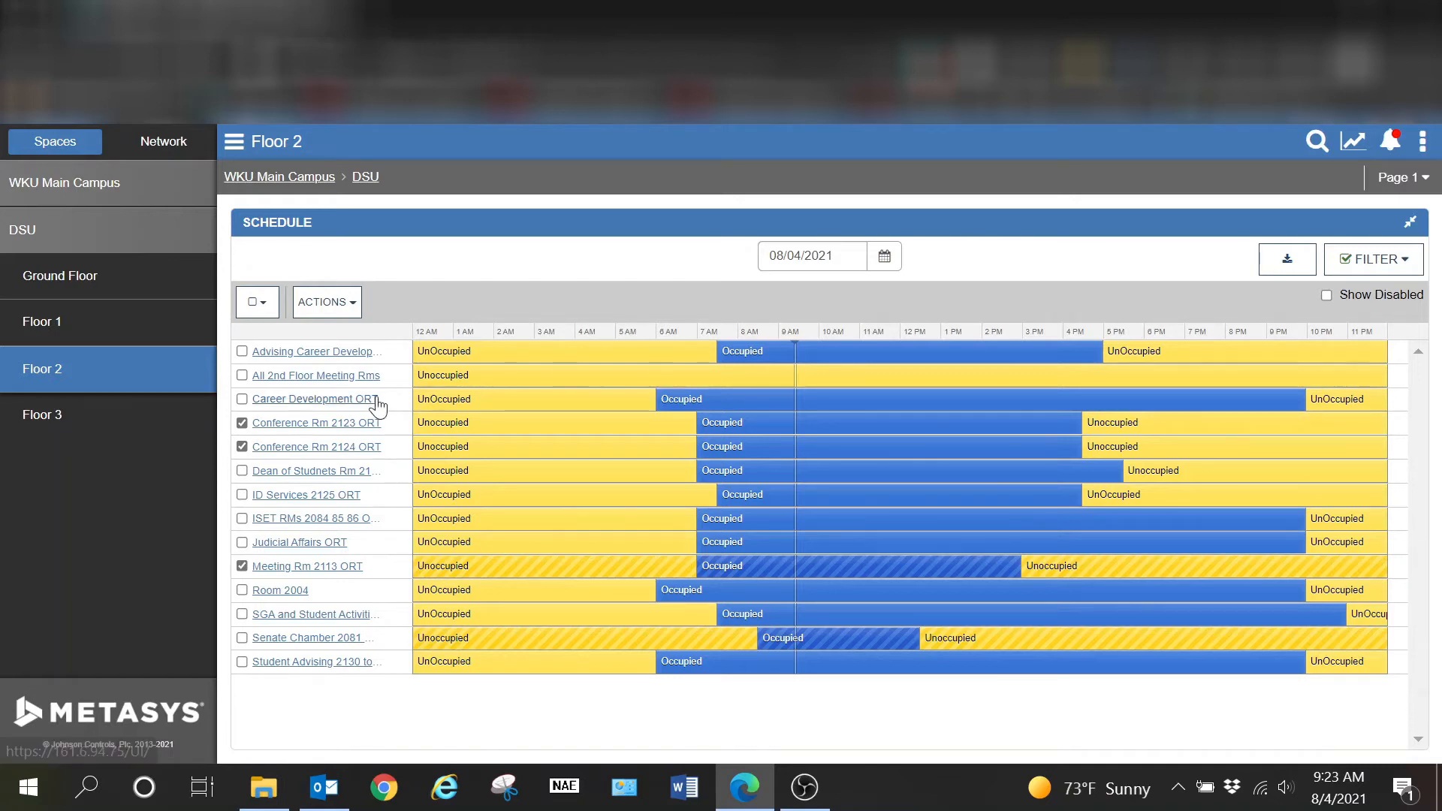
{"action": "left_click", "coordinate": [342, 315]}
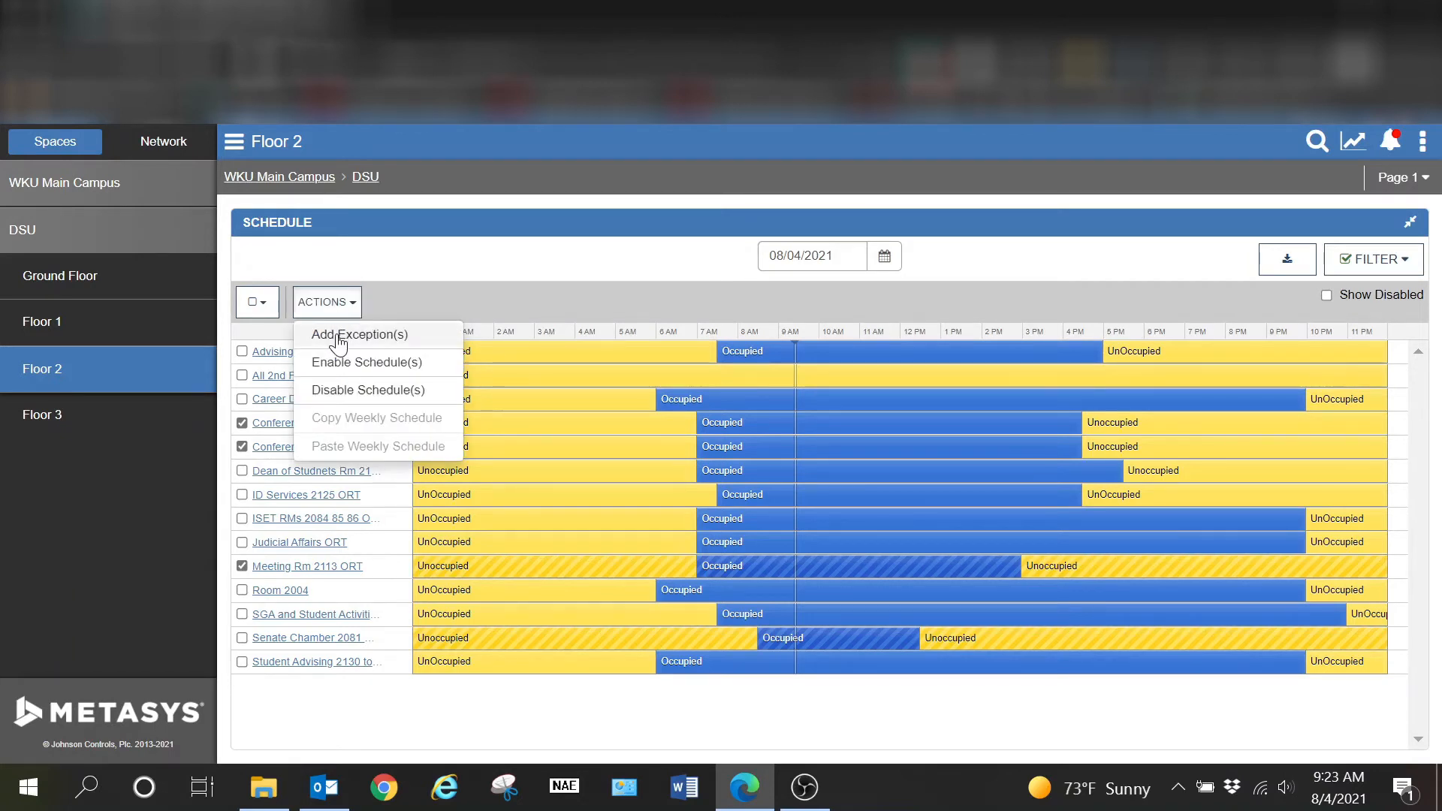
{"action": "left_click", "coordinate": [340, 338]}
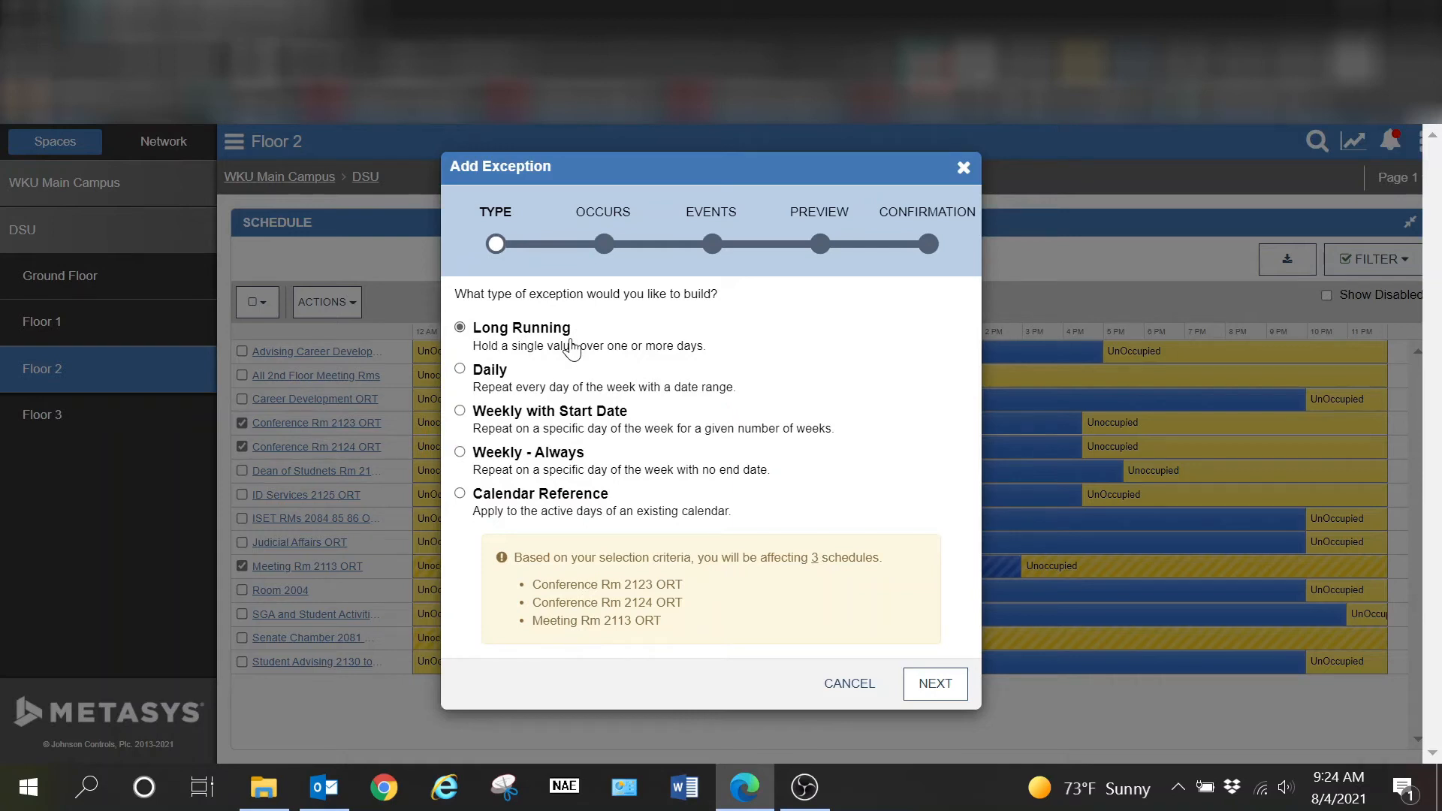
{"action": "left_click", "coordinate": [936, 684]}
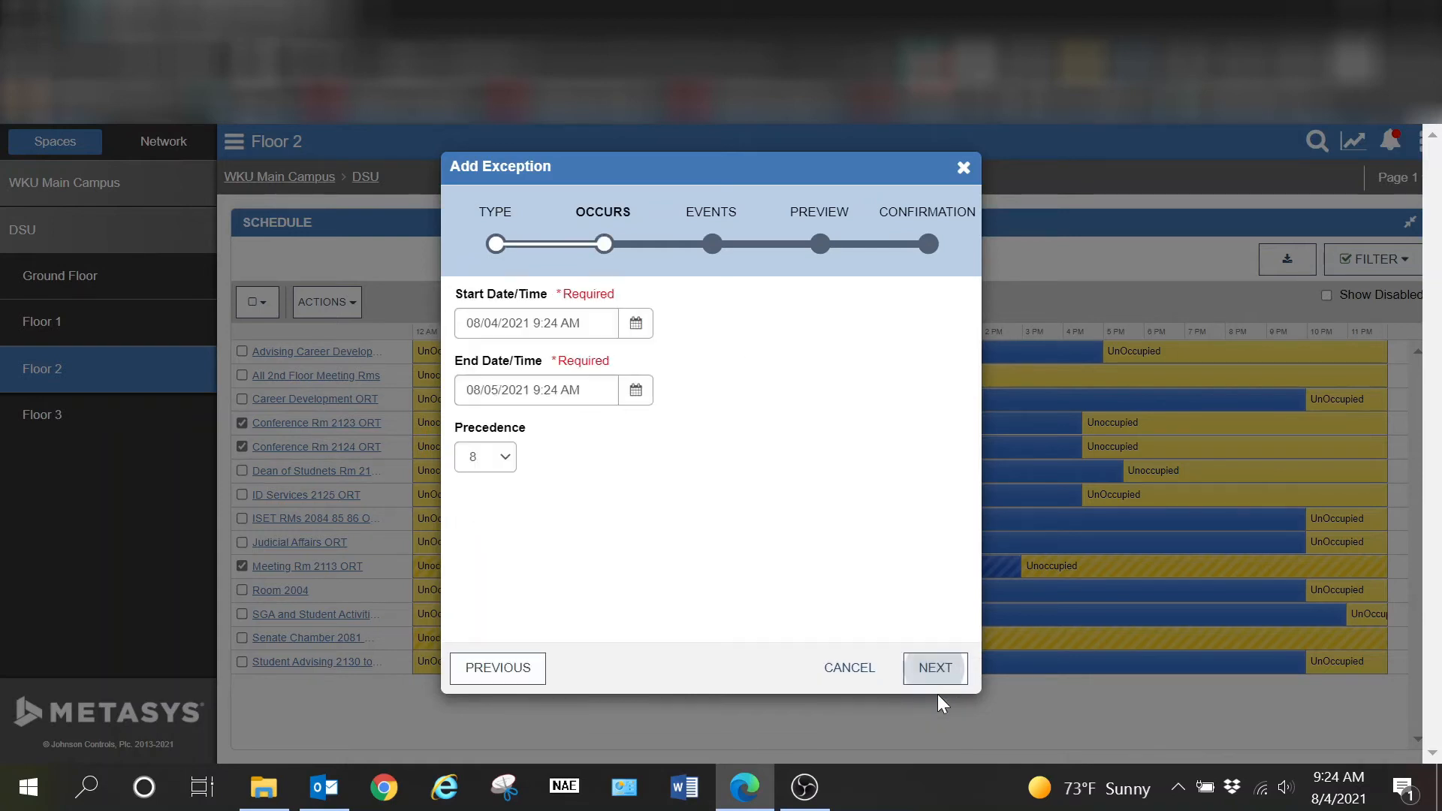
Step: Set the Long Running exception's start to 08/11/2021 8:00 AM
{"action": "left_click", "coordinate": [637, 325]}
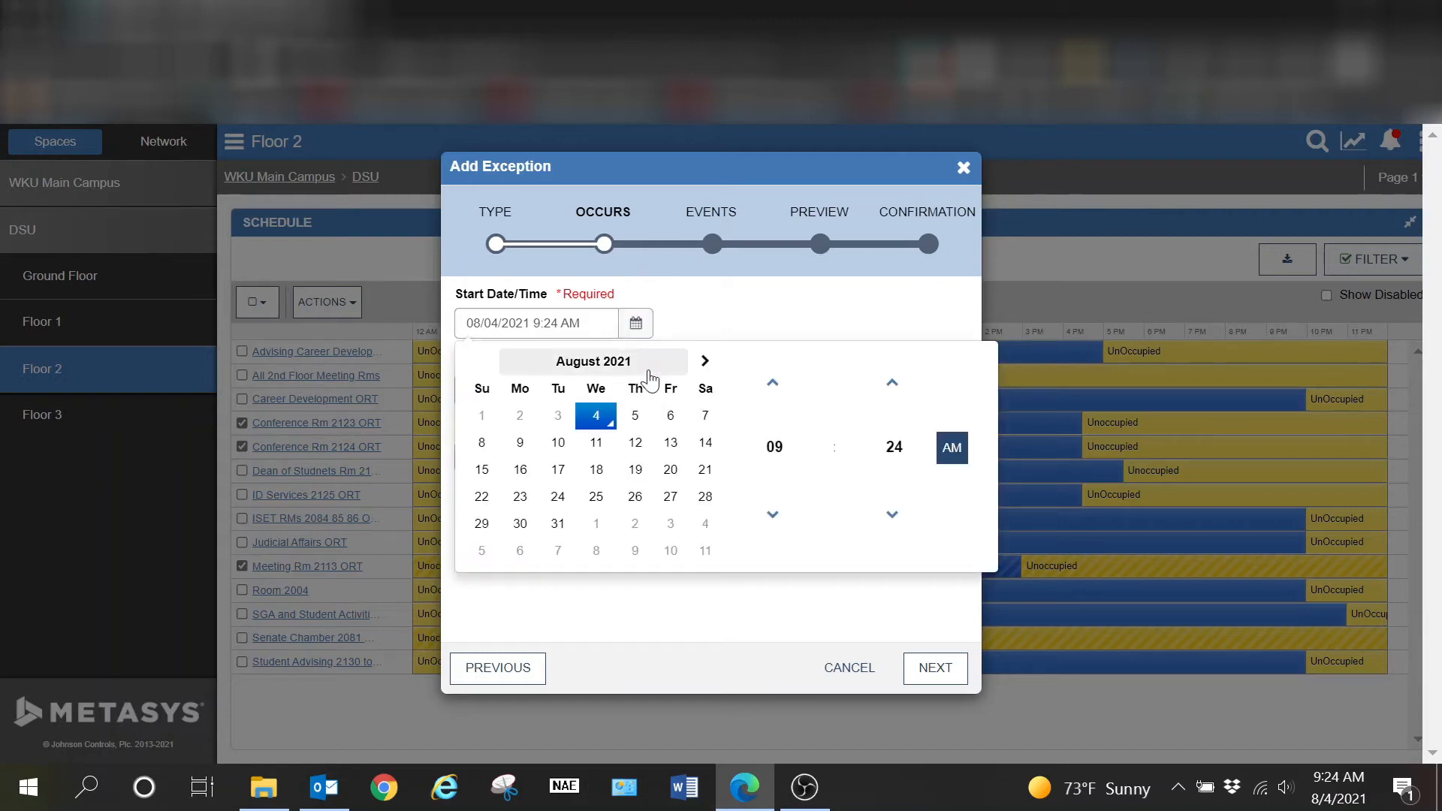
{"action": "left_click", "coordinate": [611, 448]}
{"action": "left_click", "coordinate": [774, 447]}
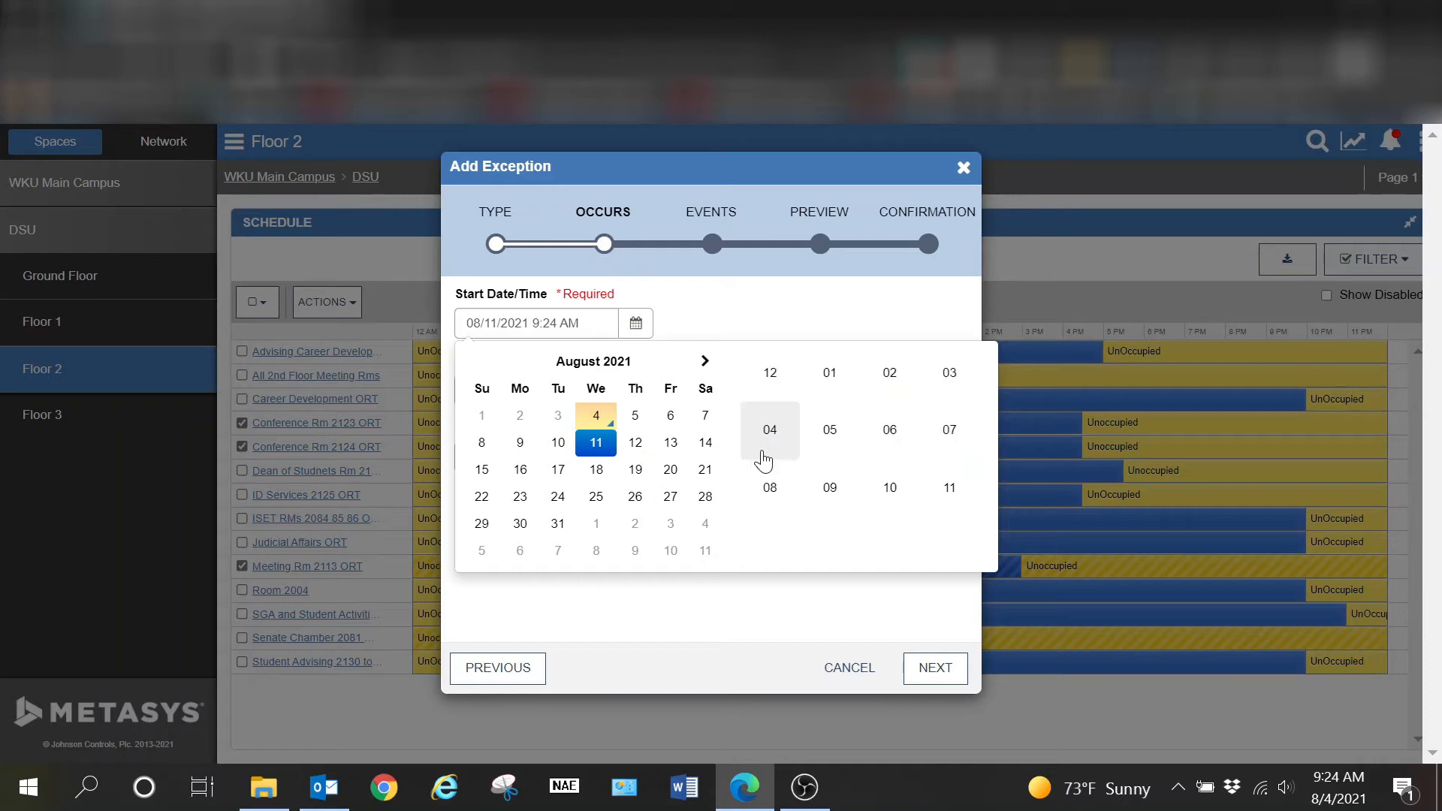
{"action": "left_click", "coordinate": [772, 488]}
{"action": "left_click", "coordinate": [890, 454]}
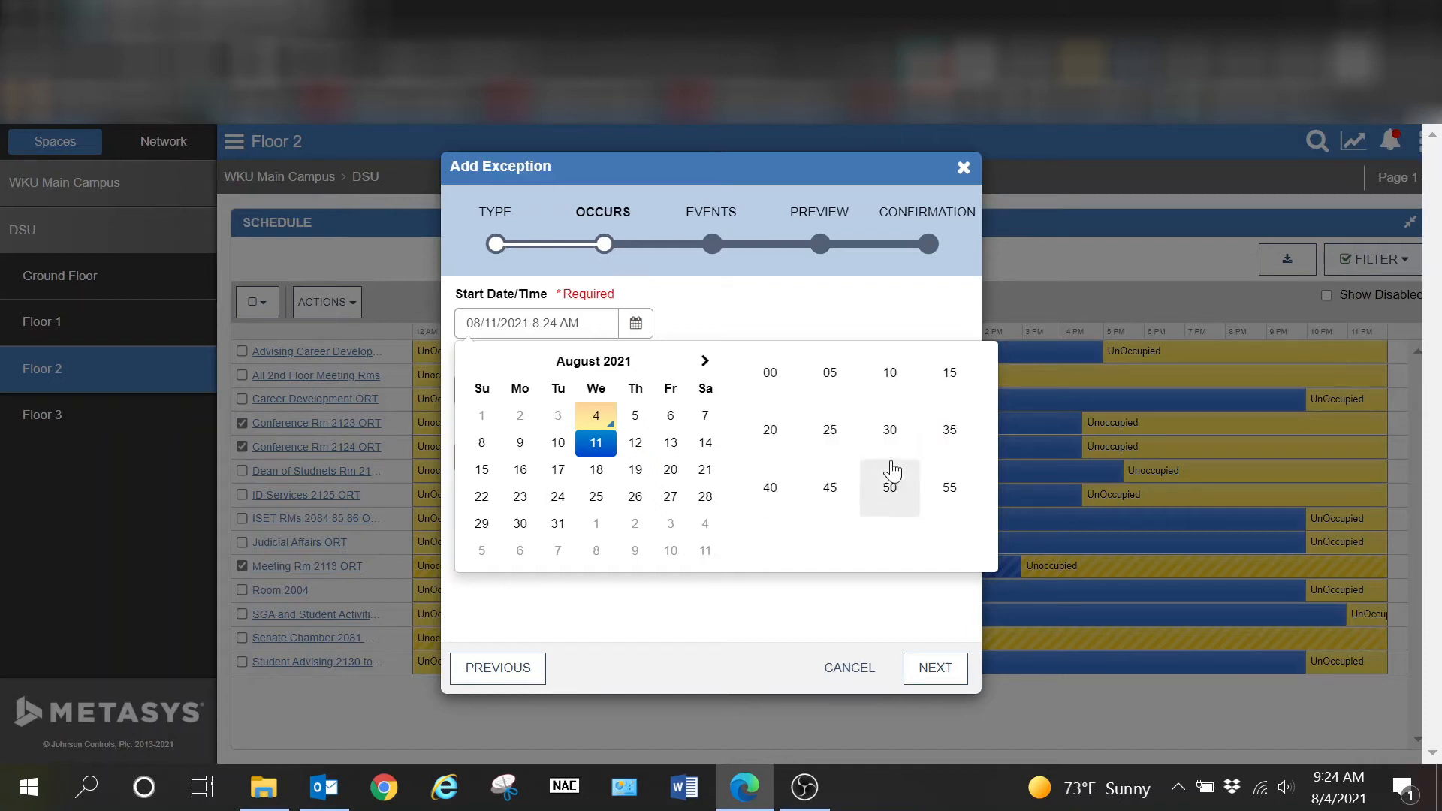
{"action": "left_click", "coordinate": [770, 376]}
{"action": "left_click", "coordinate": [777, 322]}
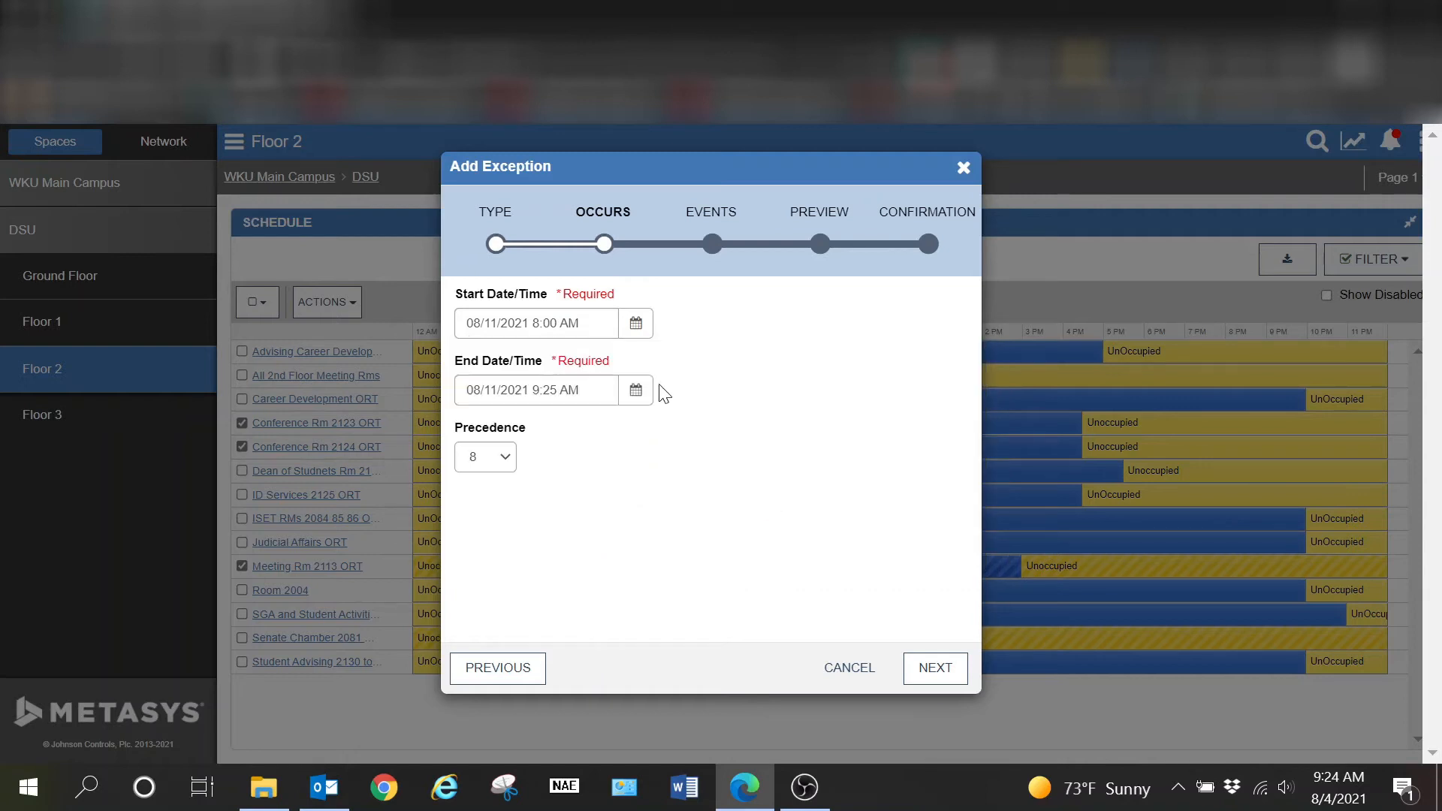
Step: Set the Long Running exception's end to 08/11/2021 6:00 PM
{"action": "left_click", "coordinate": [639, 400]}
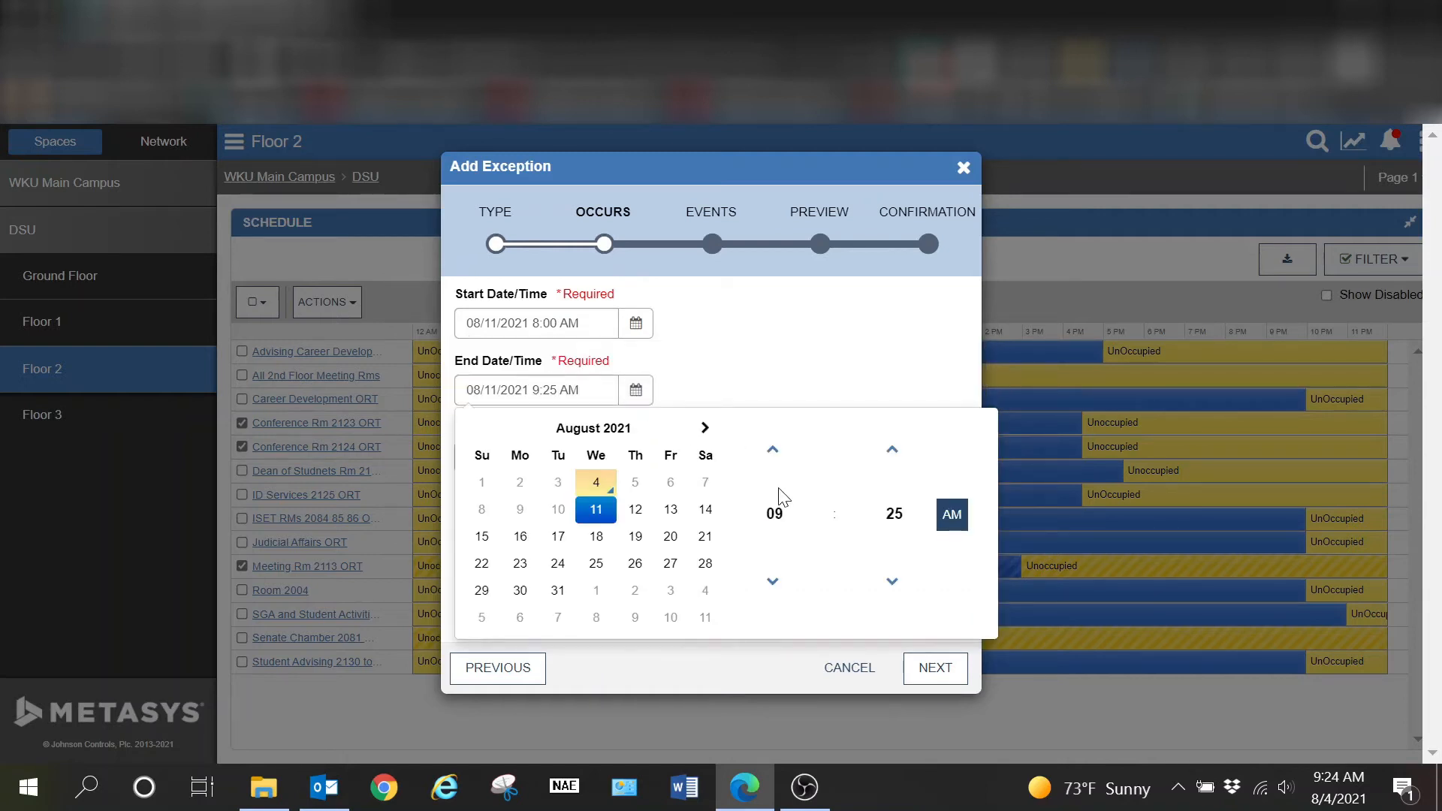
{"action": "left_click", "coordinate": [773, 510]}
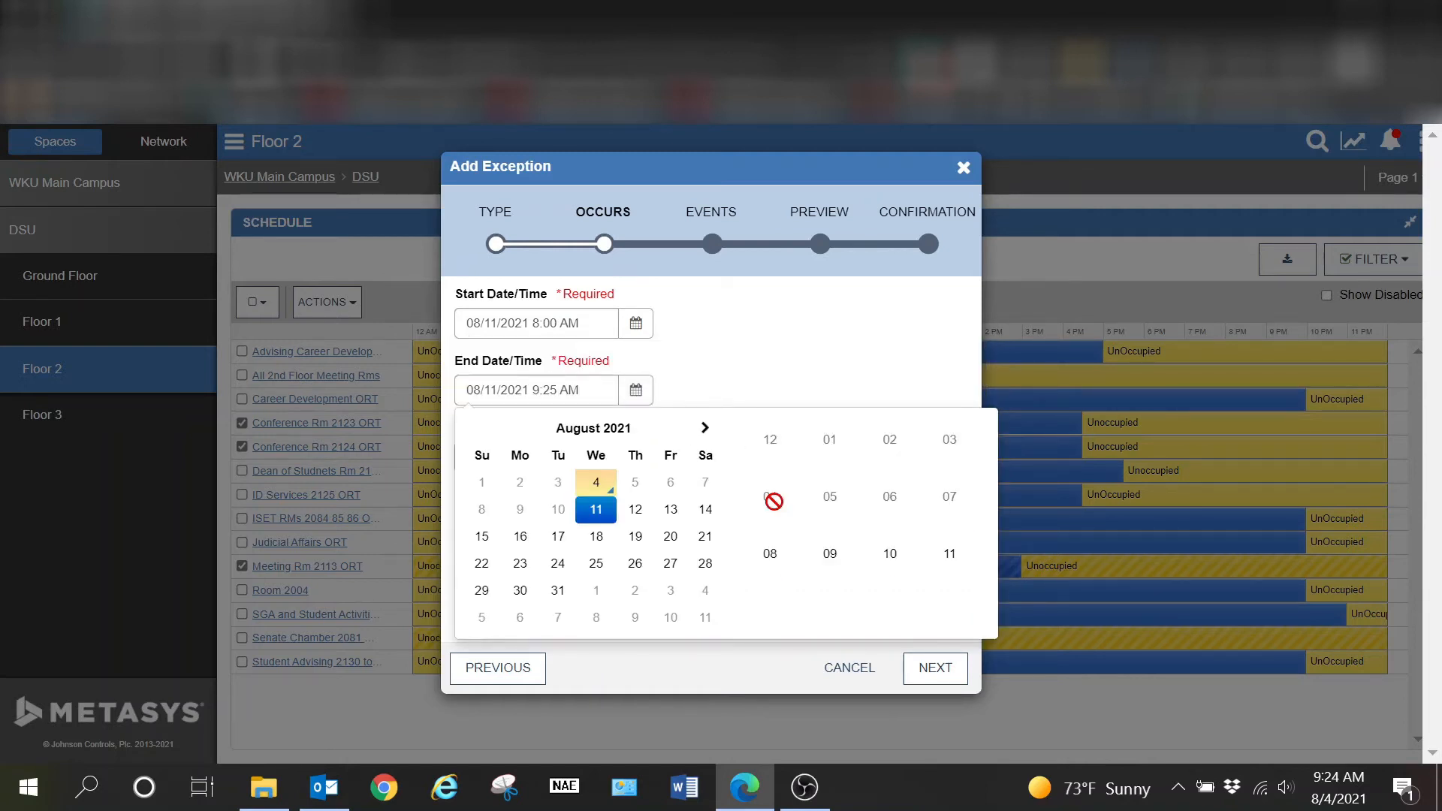
{"action": "left_click", "coordinate": [789, 396]}
{"action": "left_click", "coordinate": [637, 392]}
{"action": "left_click", "coordinate": [946, 527]}
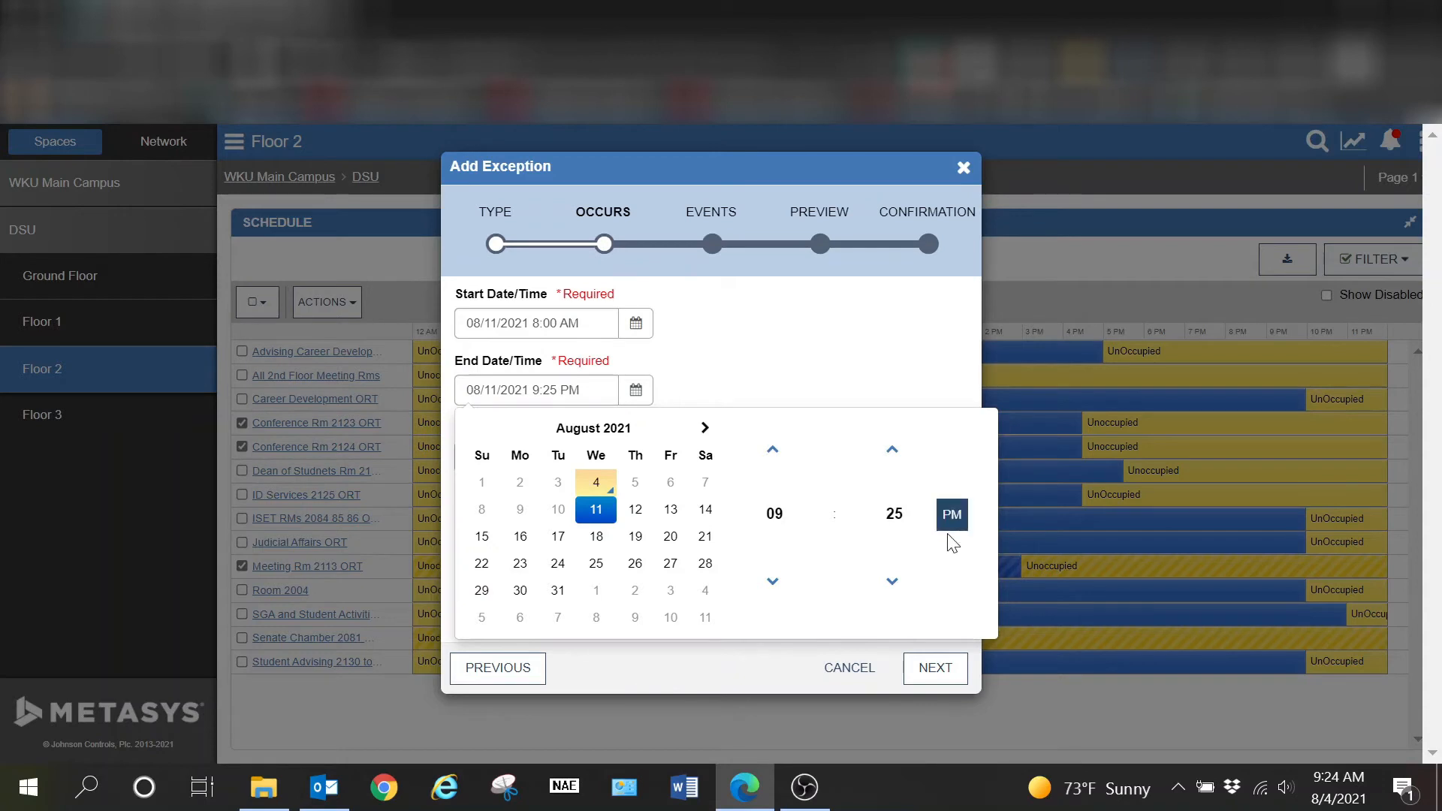
{"action": "left_click", "coordinate": [780, 526]}
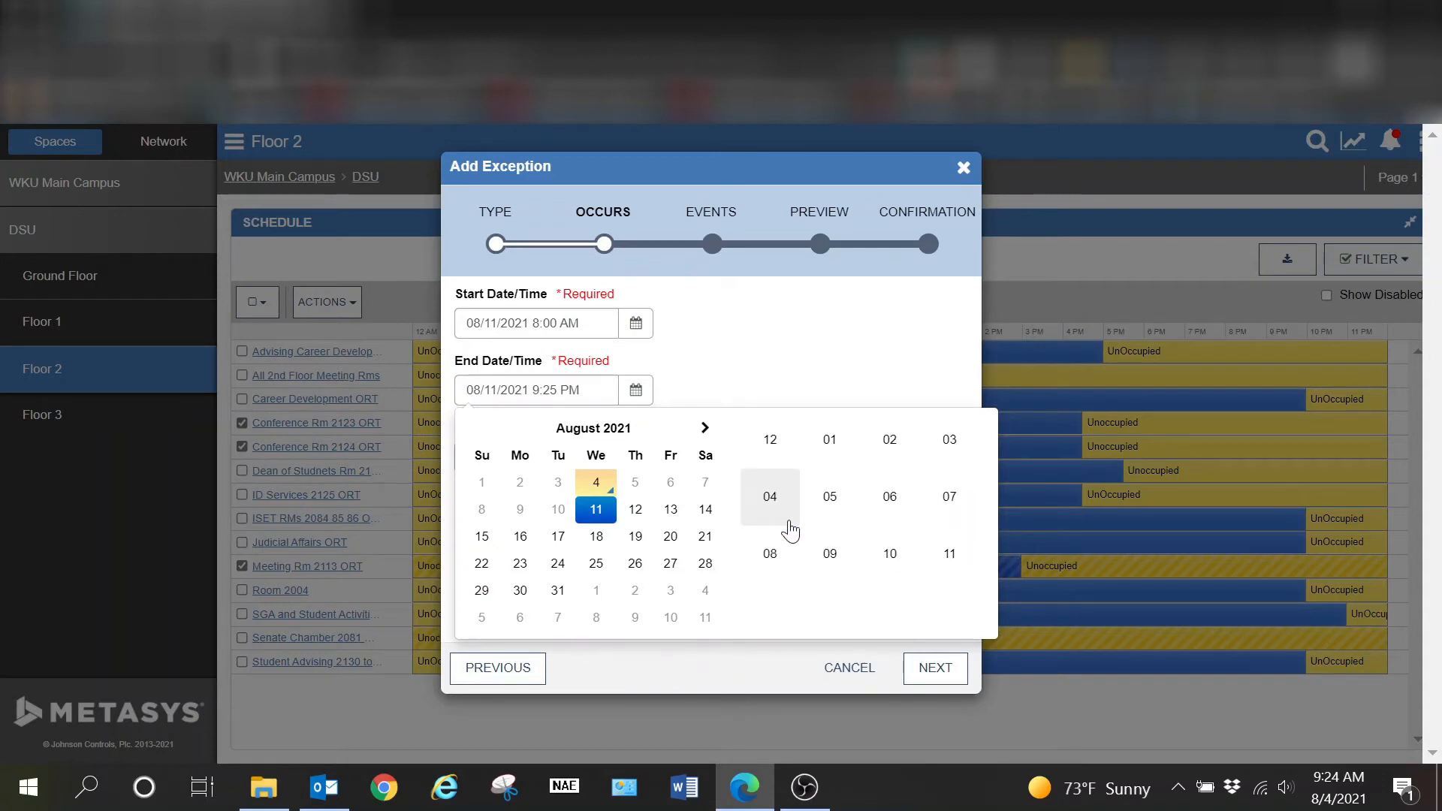
{"action": "left_click", "coordinate": [889, 512]}
{"action": "left_click", "coordinate": [891, 524]}
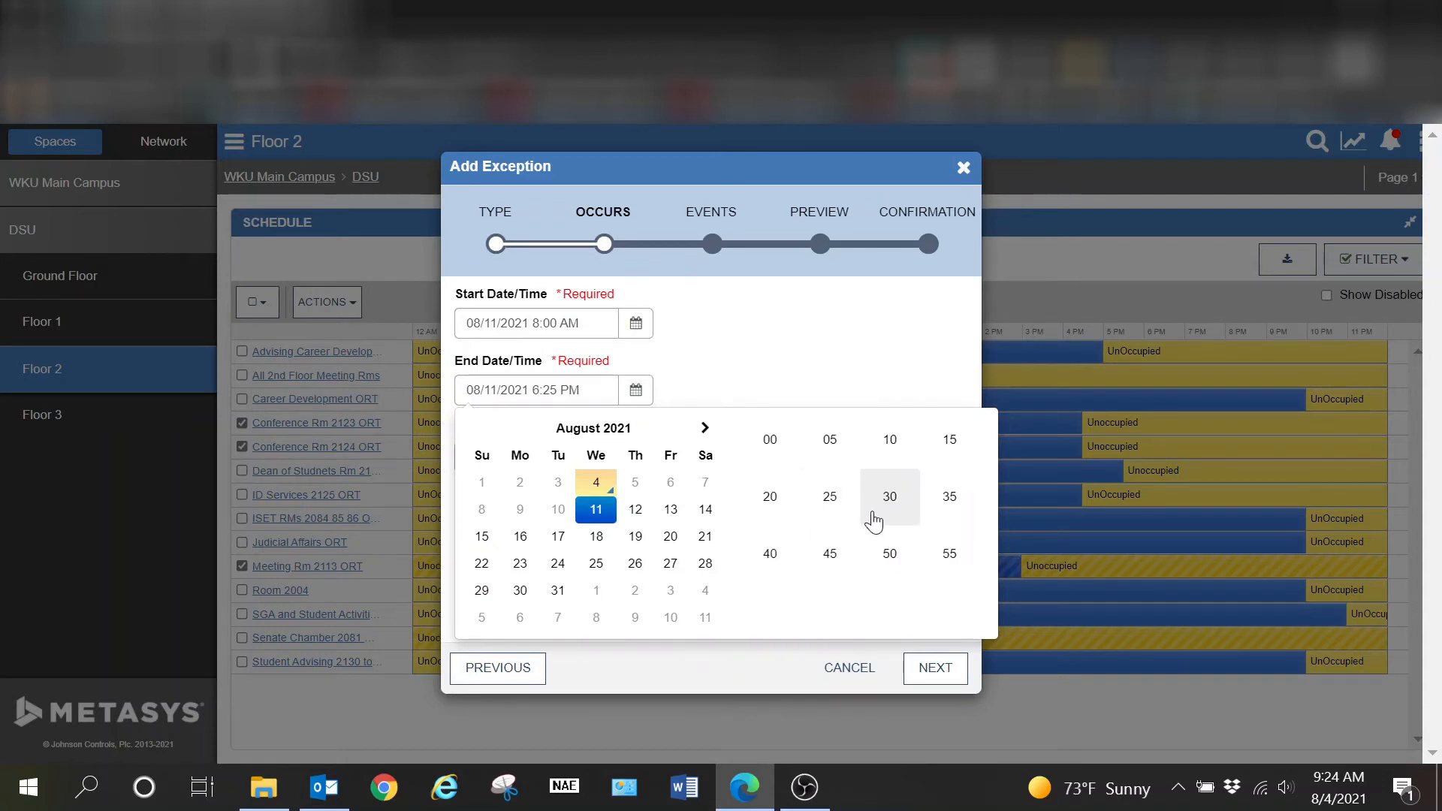
{"action": "left_click", "coordinate": [793, 453]}
{"action": "left_click", "coordinate": [791, 355]}
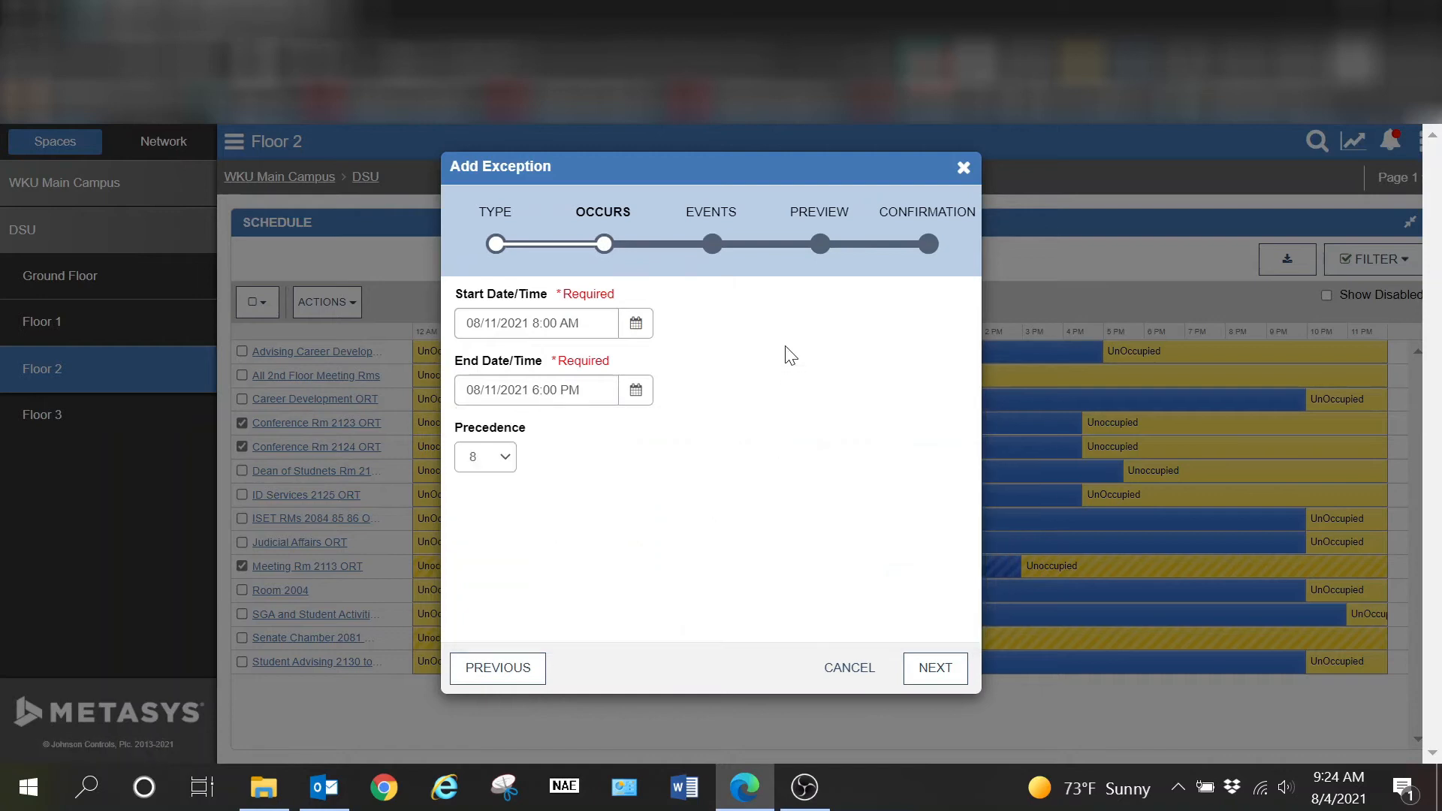
Step: Keep the Occupied value for the Long Running exception, preview its effective schedule for 08/12/2021, and save it
{"action": "left_click", "coordinate": [939, 672]}
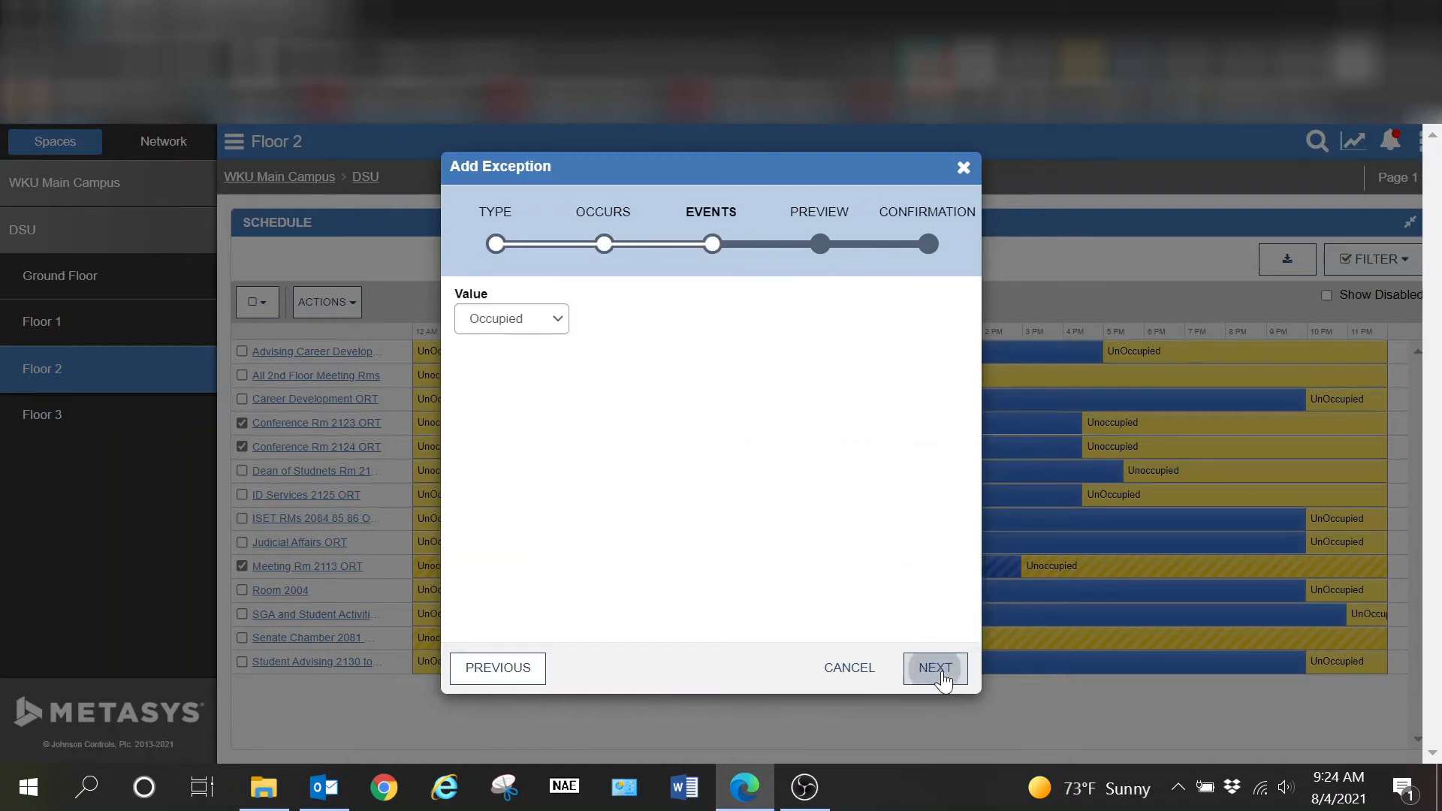
{"action": "left_click", "coordinate": [934, 669]}
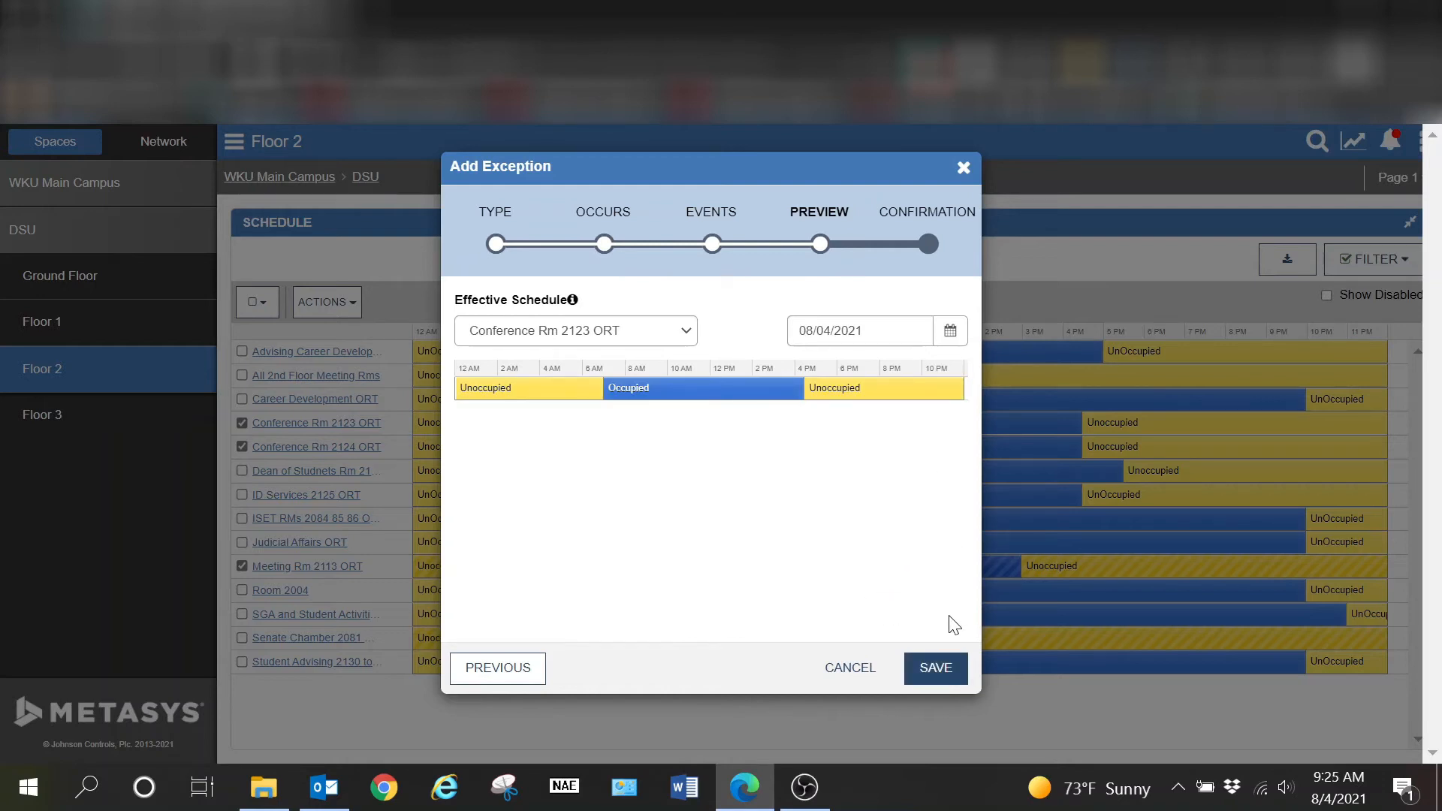
{"action": "left_click", "coordinate": [952, 331]}
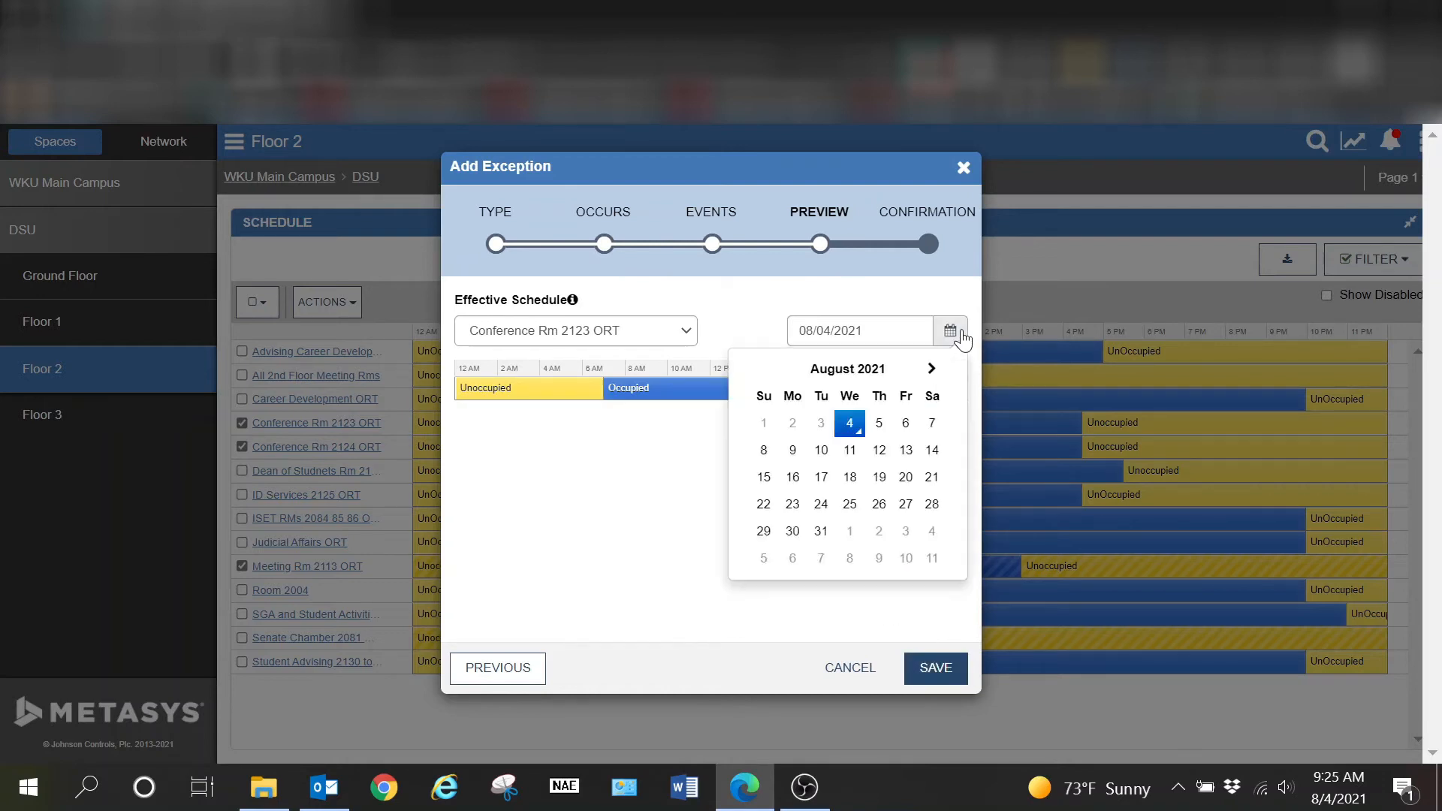
{"action": "left_click", "coordinate": [876, 451]}
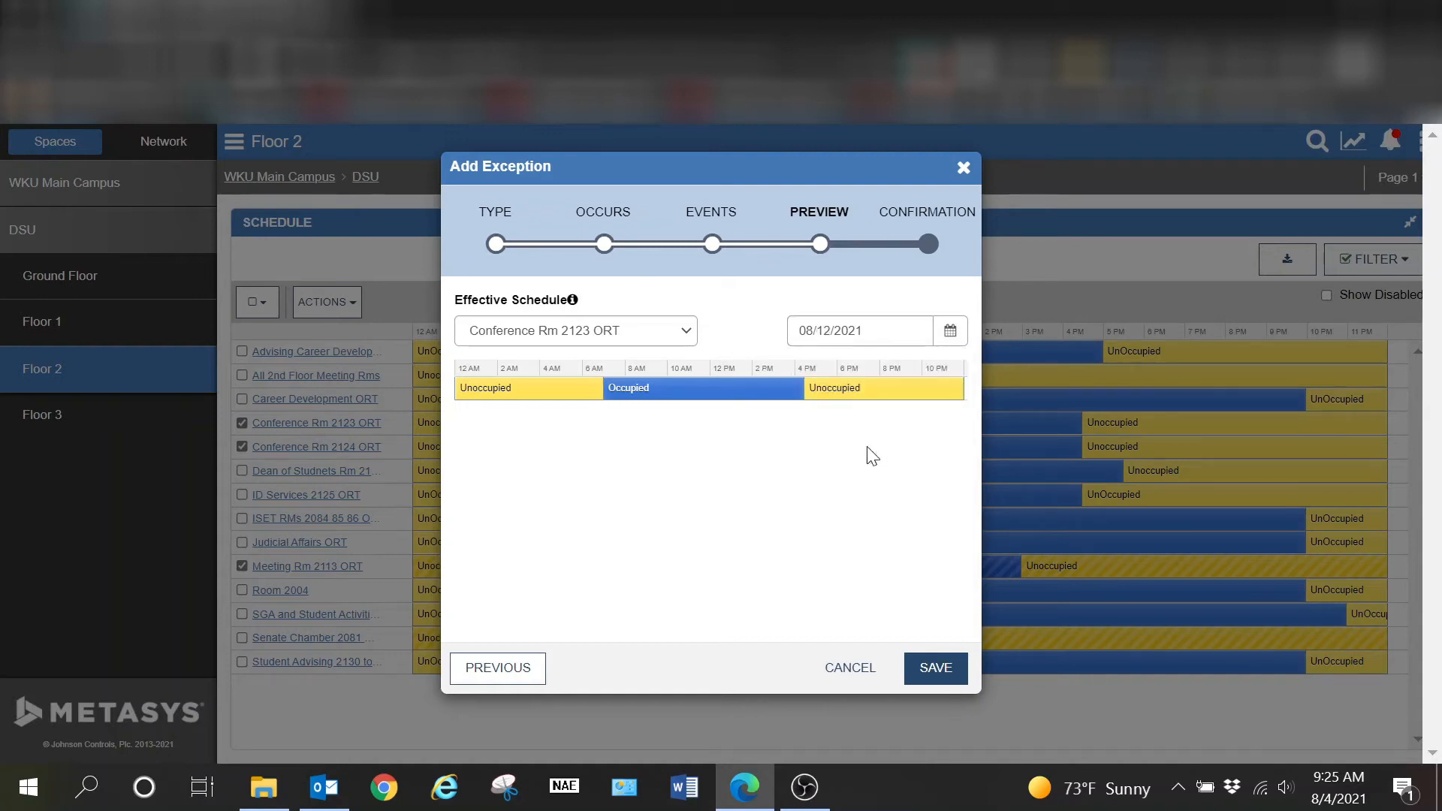
{"action": "left_click", "coordinate": [938, 670]}
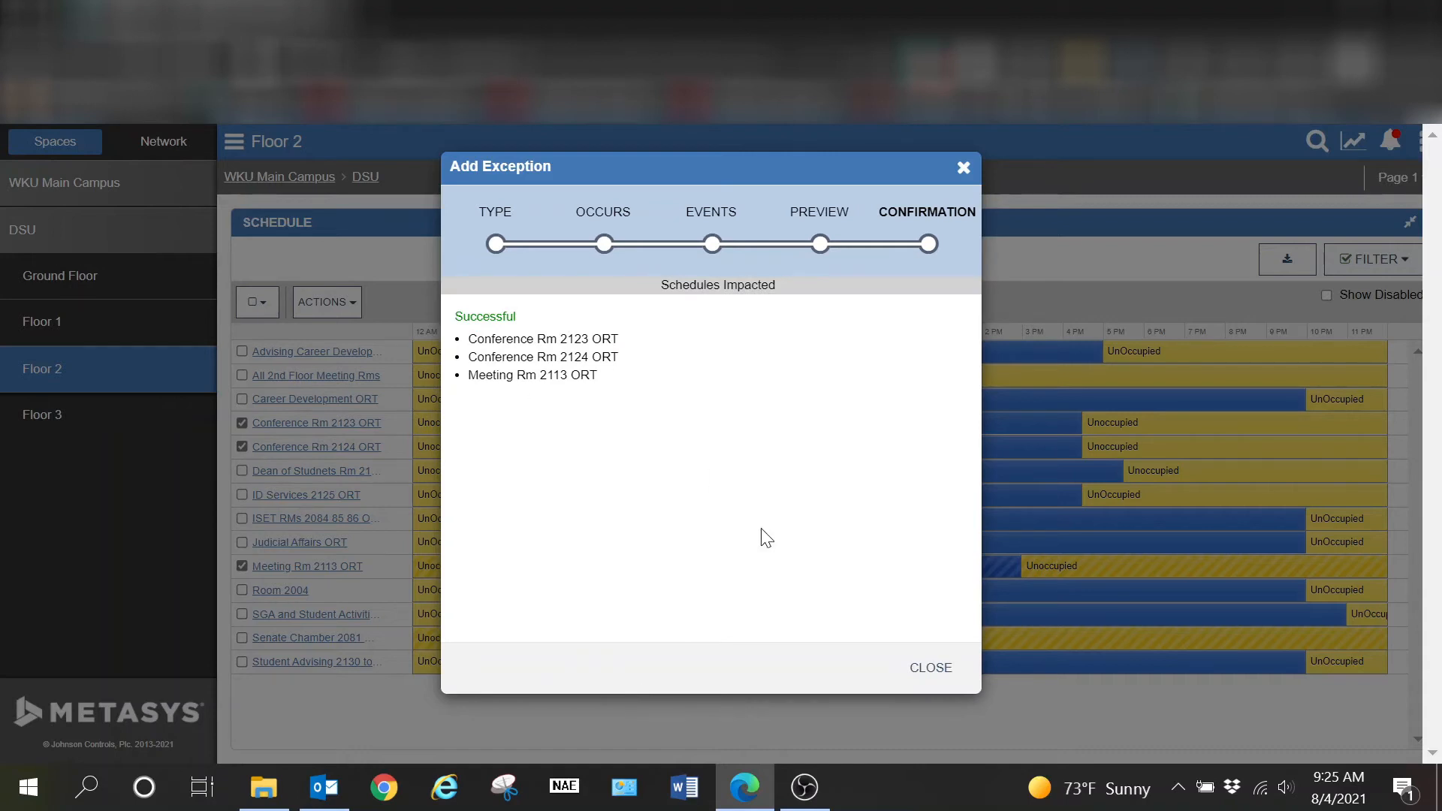
{"action": "left_click", "coordinate": [931, 670]}
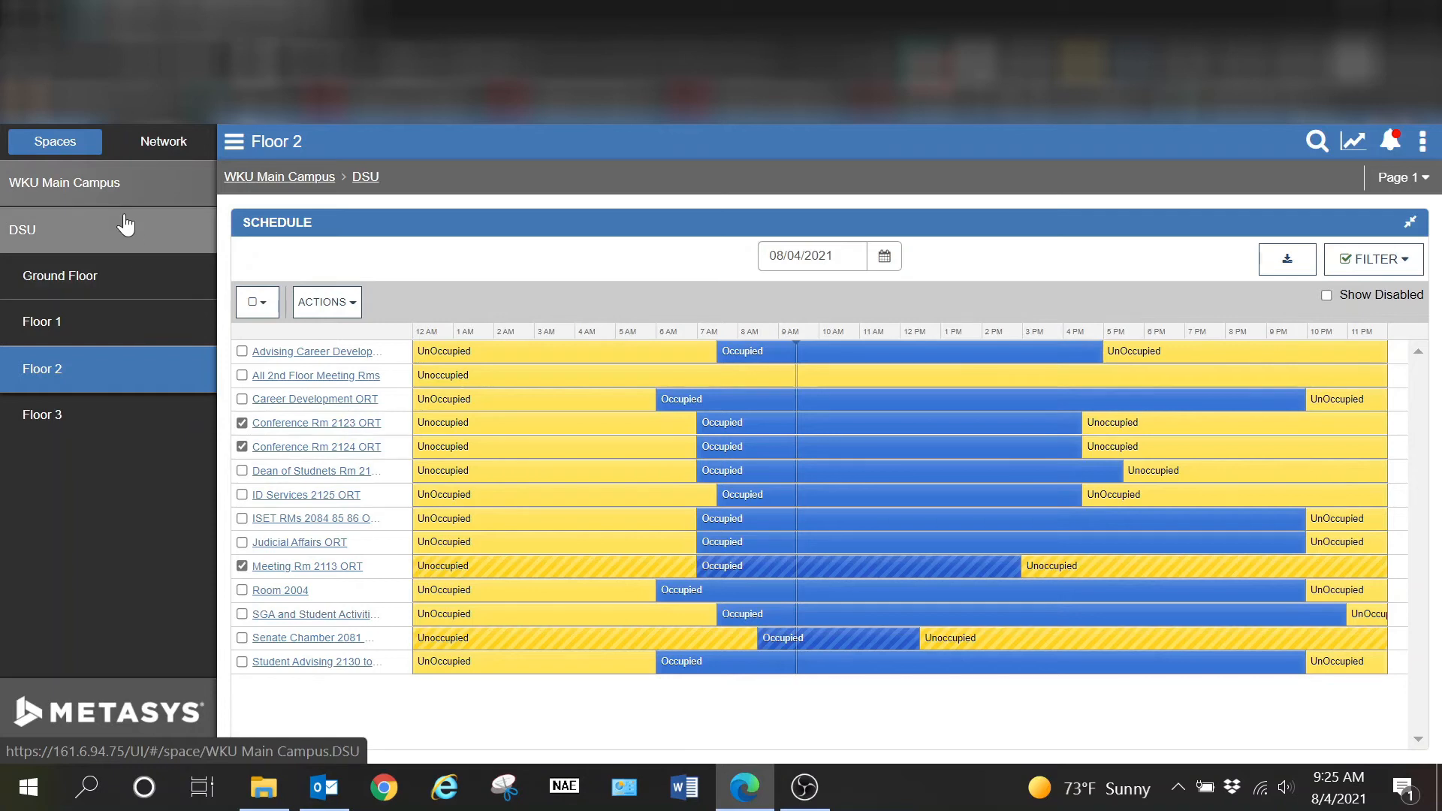
Step: Go to the Delo space under South Campus on WKU Main Campus and expand its schedule list
{"action": "left_click", "coordinate": [88, 194]}
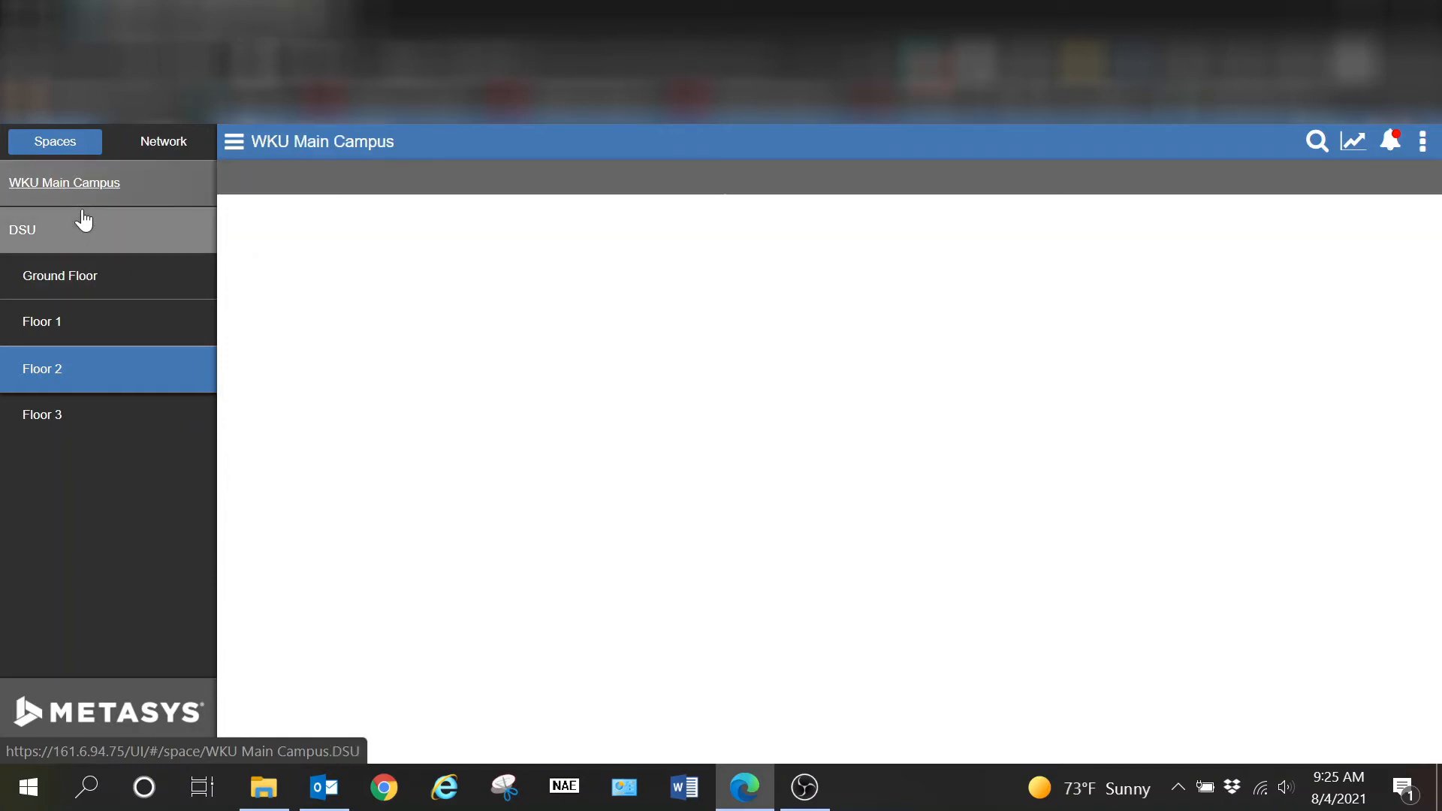
{"action": "scroll", "coordinate": [139, 580], "scroll_direction": "down", "scroll_amount": 5}
{"action": "scroll", "coordinate": [141, 583], "scroll_direction": "down", "scroll_amount": 15}
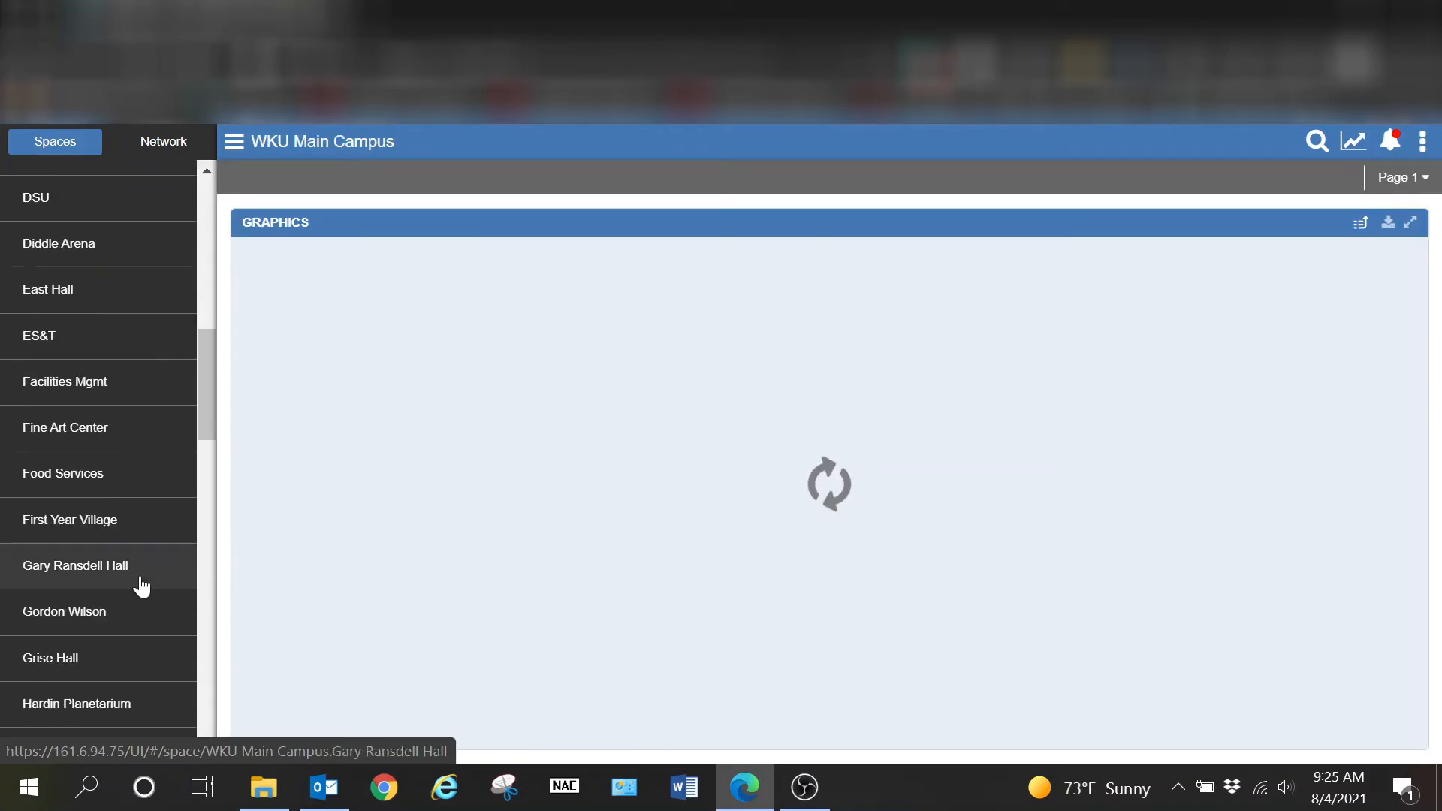
{"action": "scroll", "coordinate": [139, 593], "scroll_direction": "down", "scroll_amount": 10}
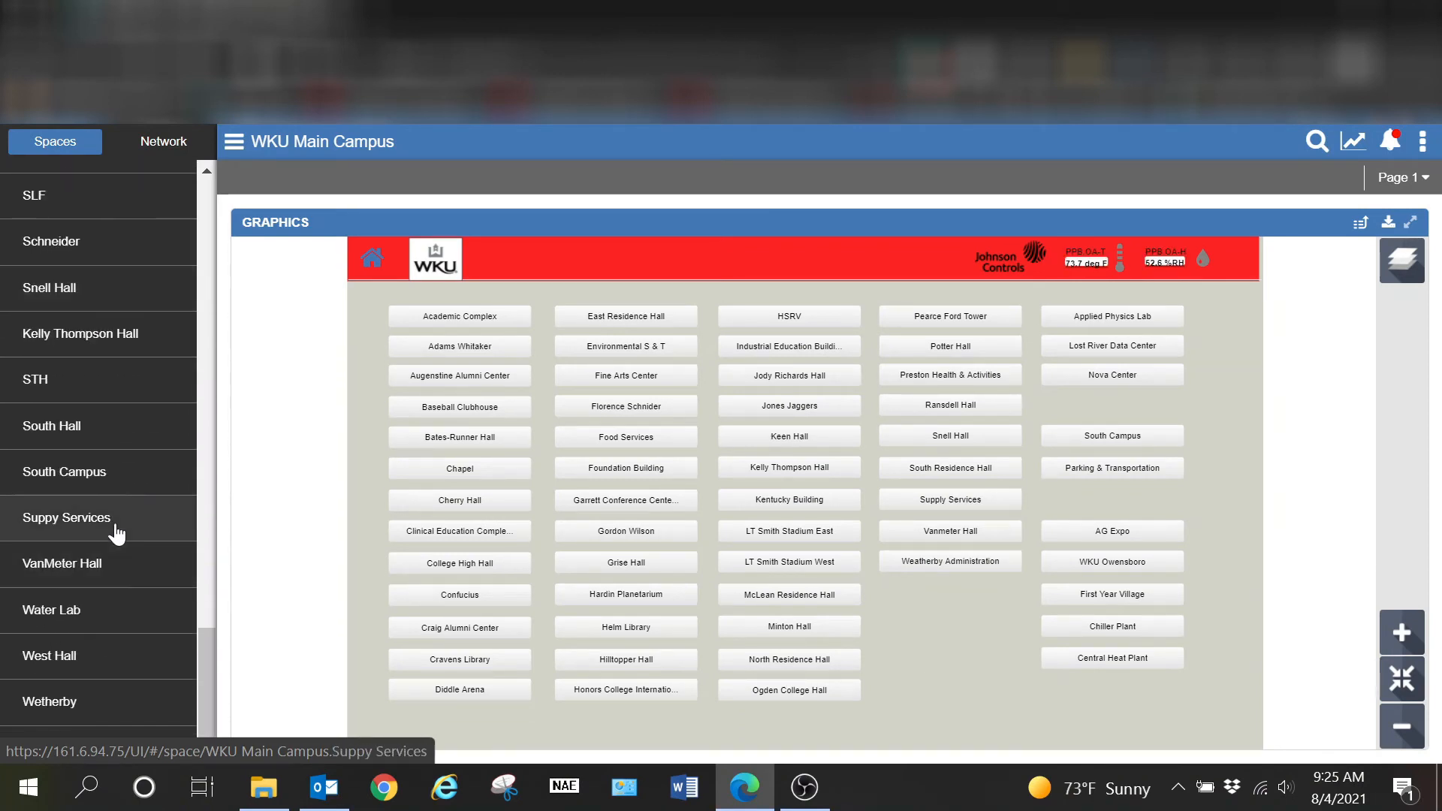
{"action": "left_click", "coordinate": [112, 475]}
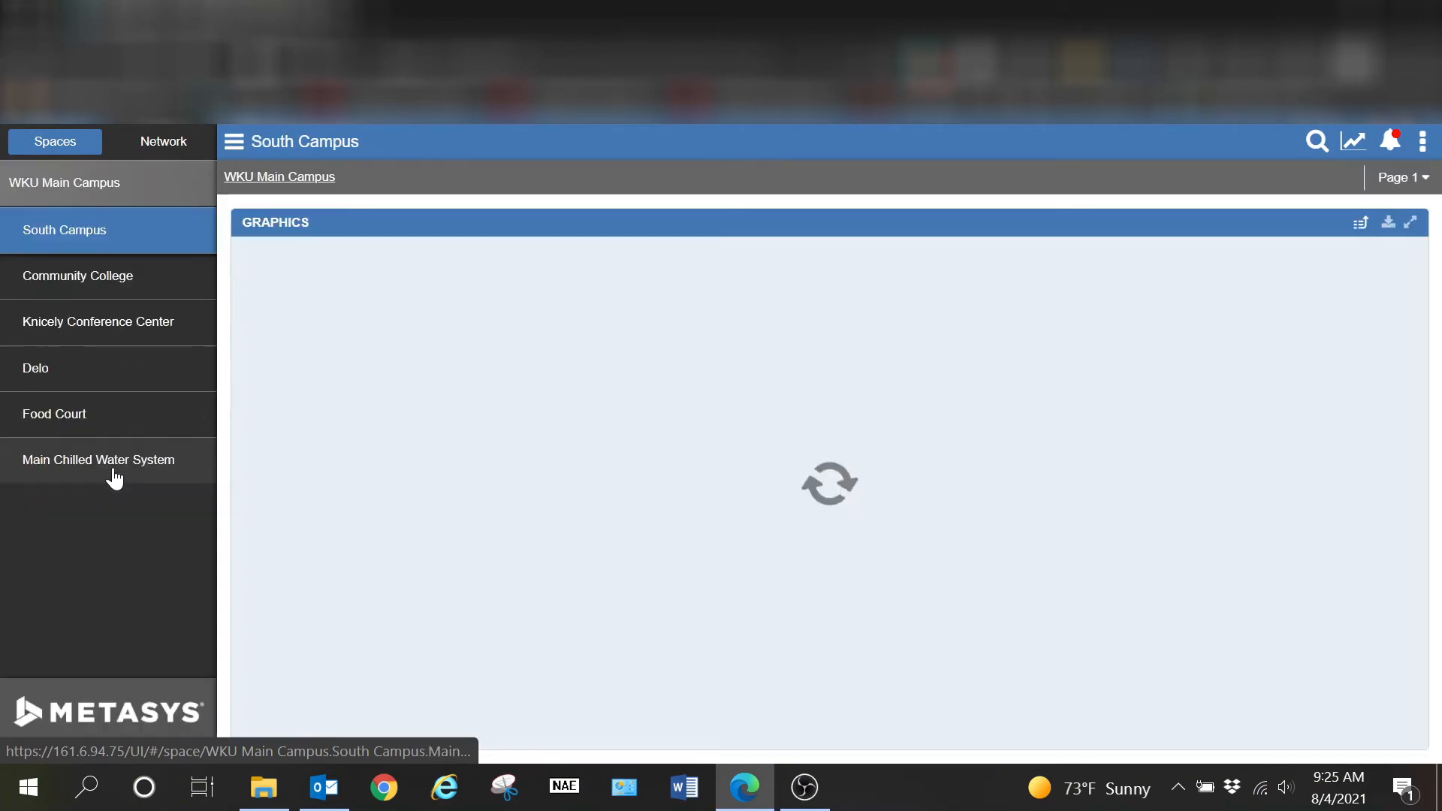
{"action": "left_click", "coordinate": [102, 370]}
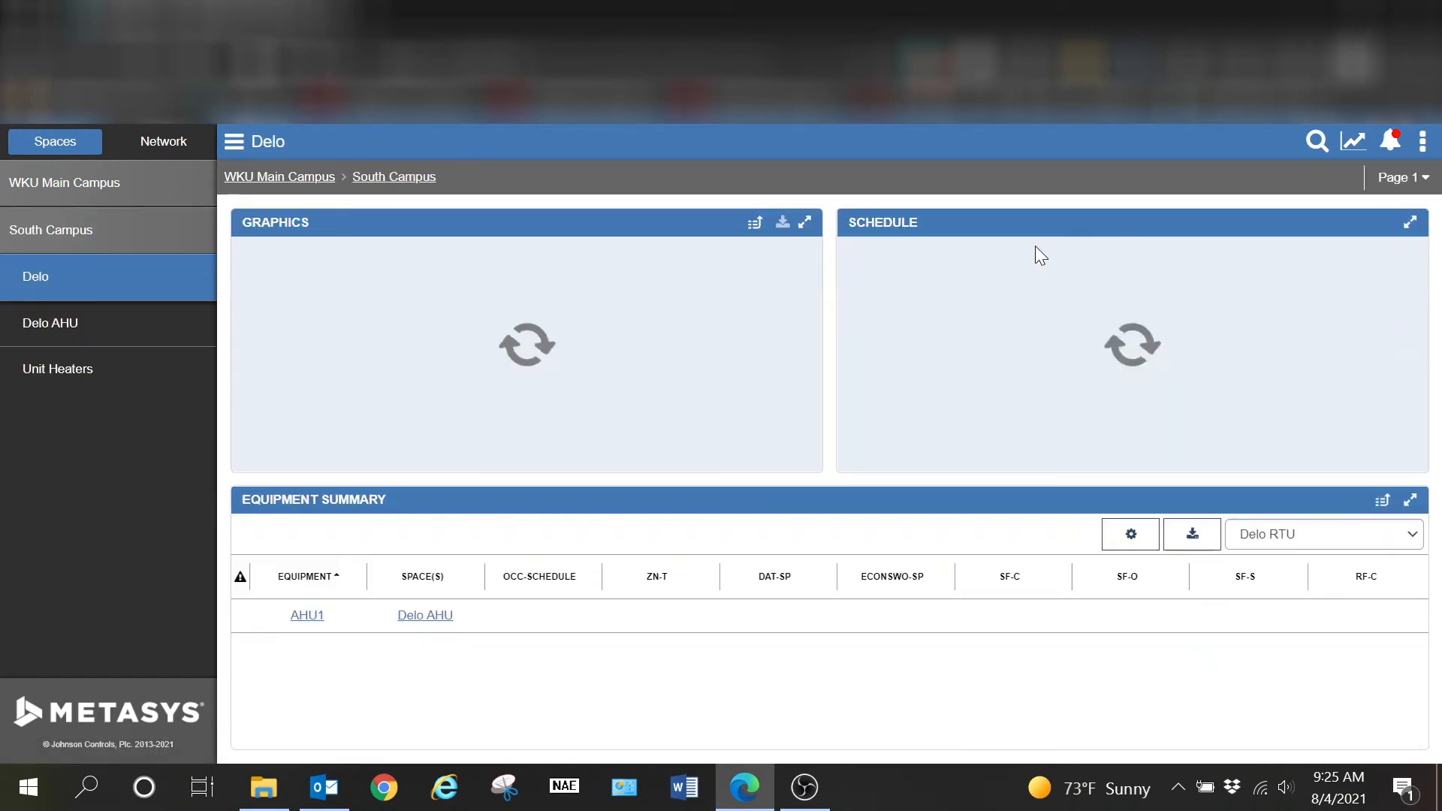
{"action": "left_click", "coordinate": [1410, 224]}
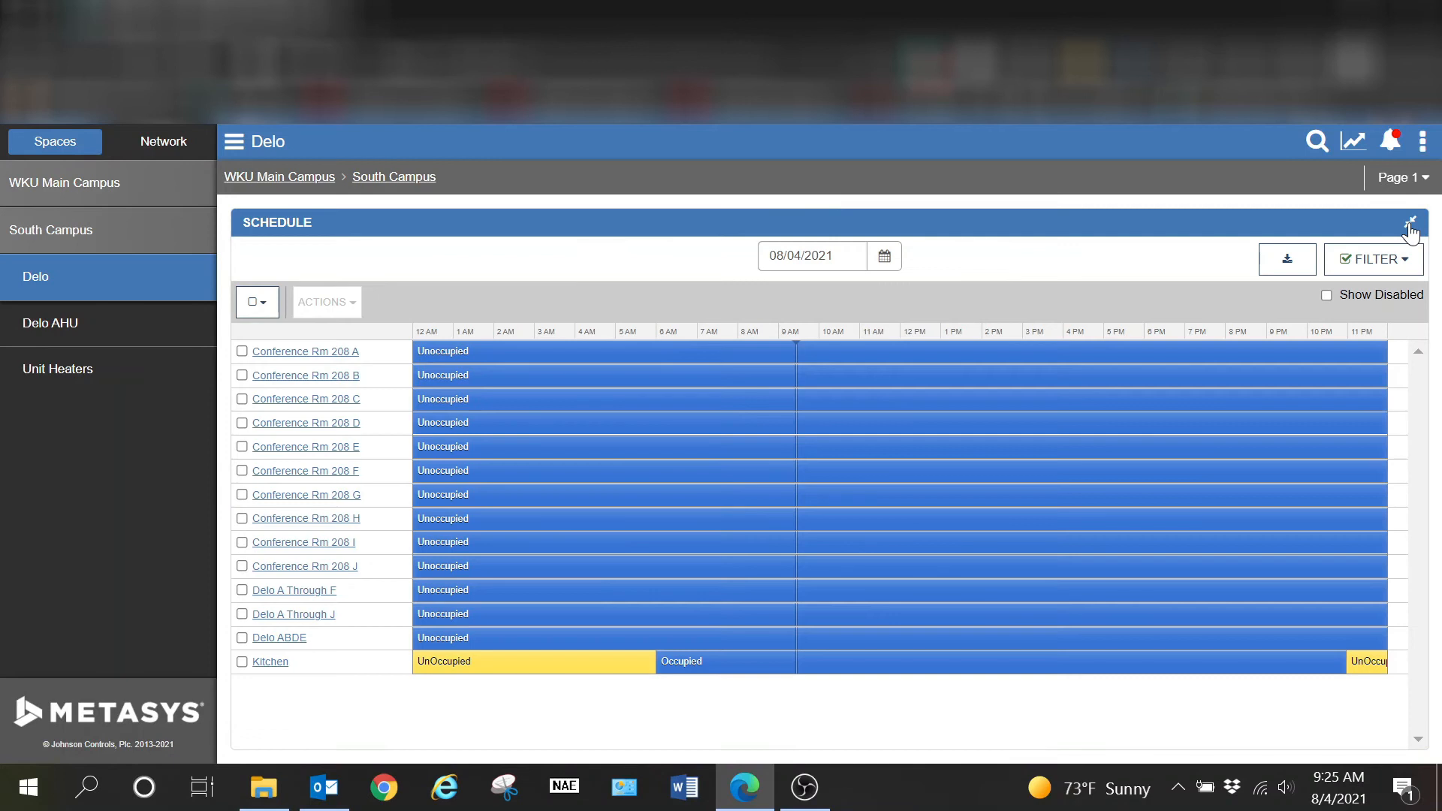
Step: Start an exception for all Delo schedules to review the state-based data type choices and affected schedules, and cancel it
{"action": "left_click", "coordinate": [269, 311]}
{"action": "left_click", "coordinate": [269, 364]}
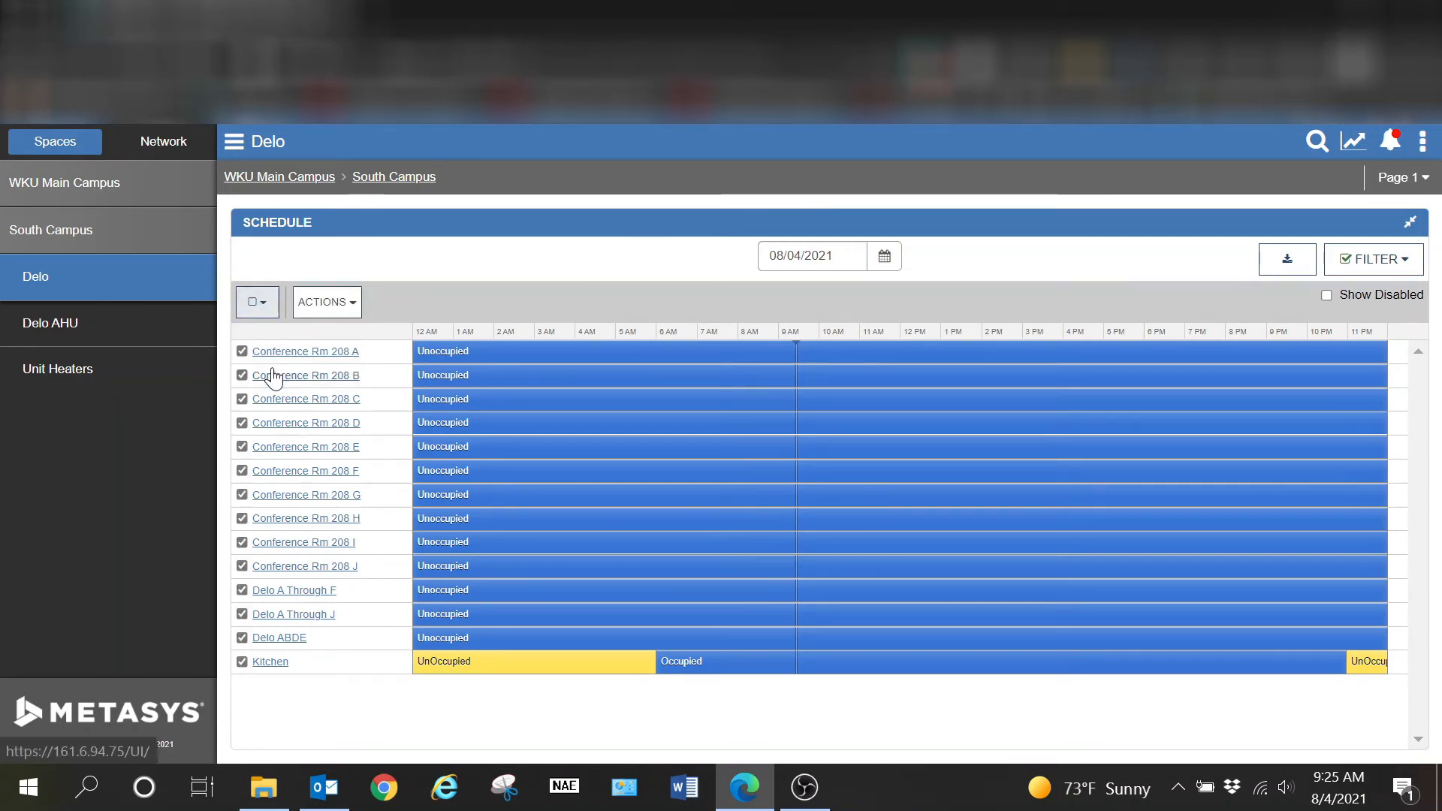
{"action": "left_click", "coordinate": [331, 302]}
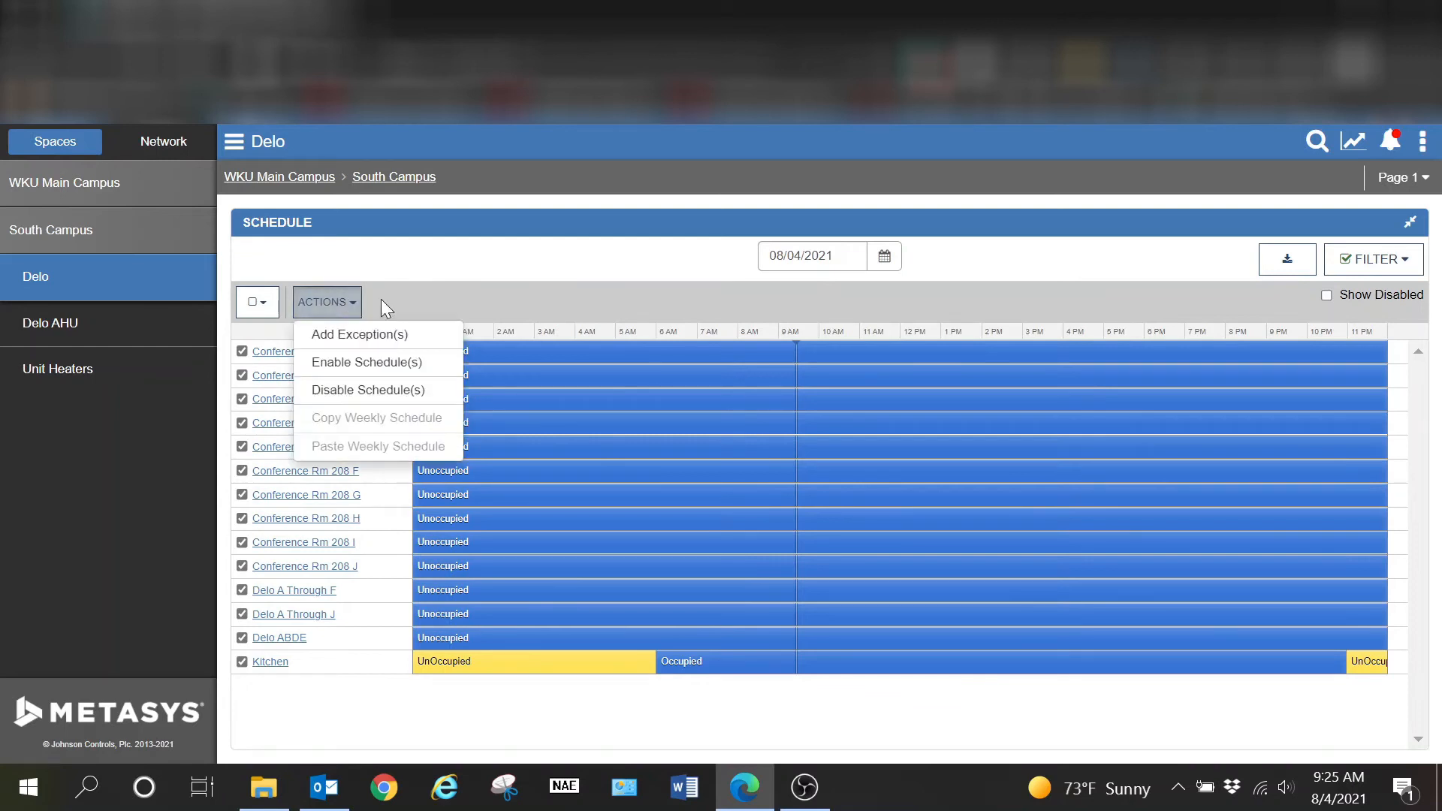
{"action": "left_click", "coordinate": [365, 342]}
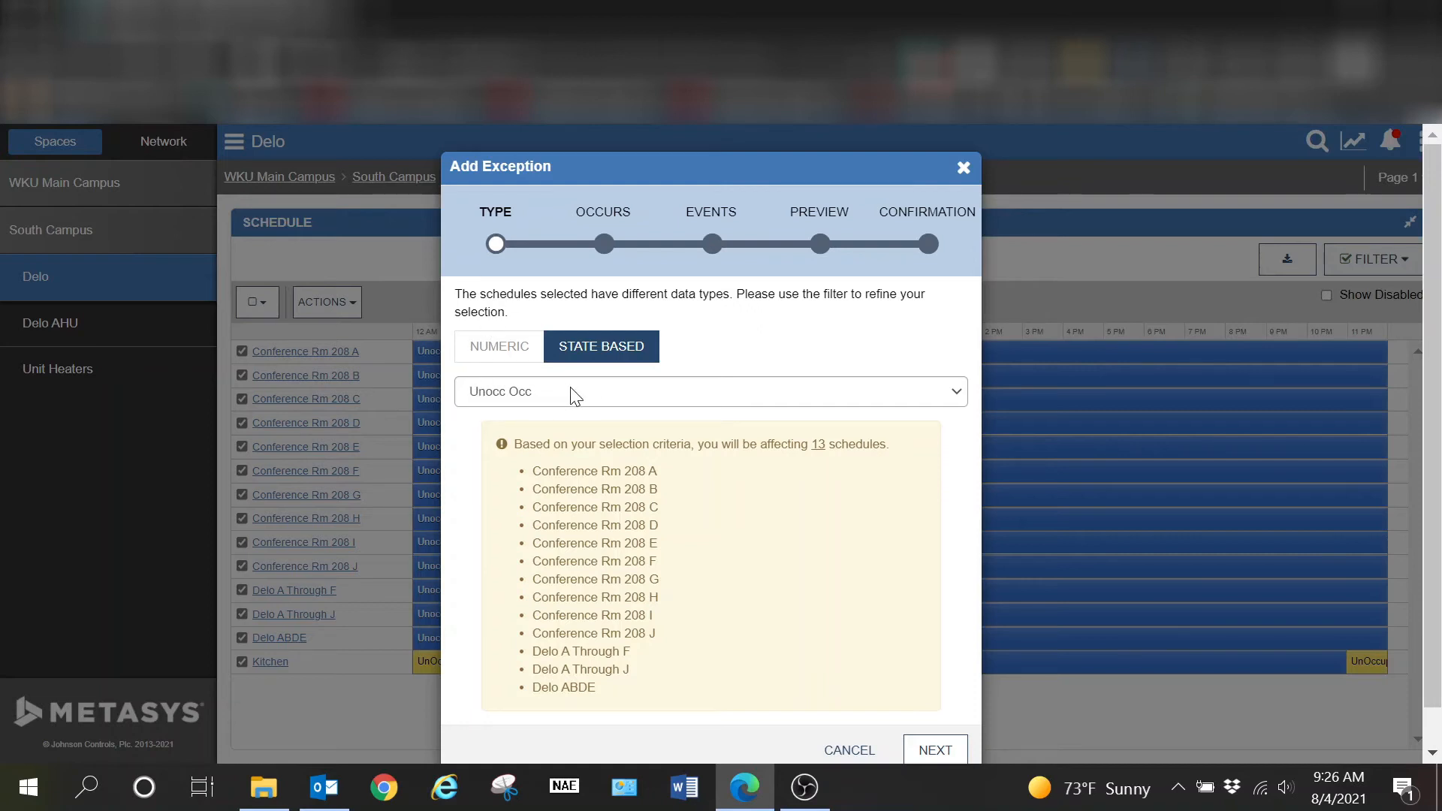
{"action": "left_click", "coordinate": [551, 405]}
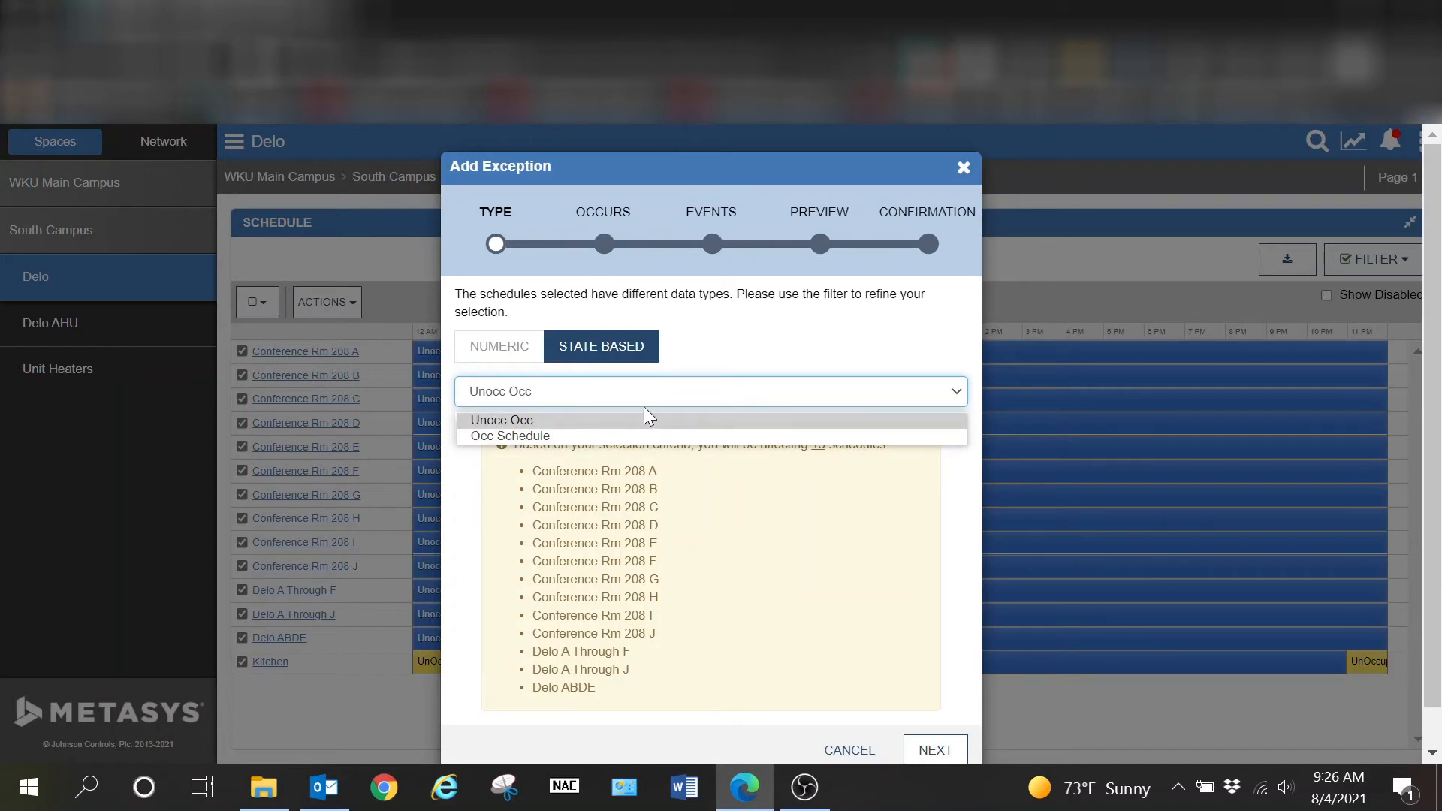
{"action": "left_click", "coordinate": [787, 331]}
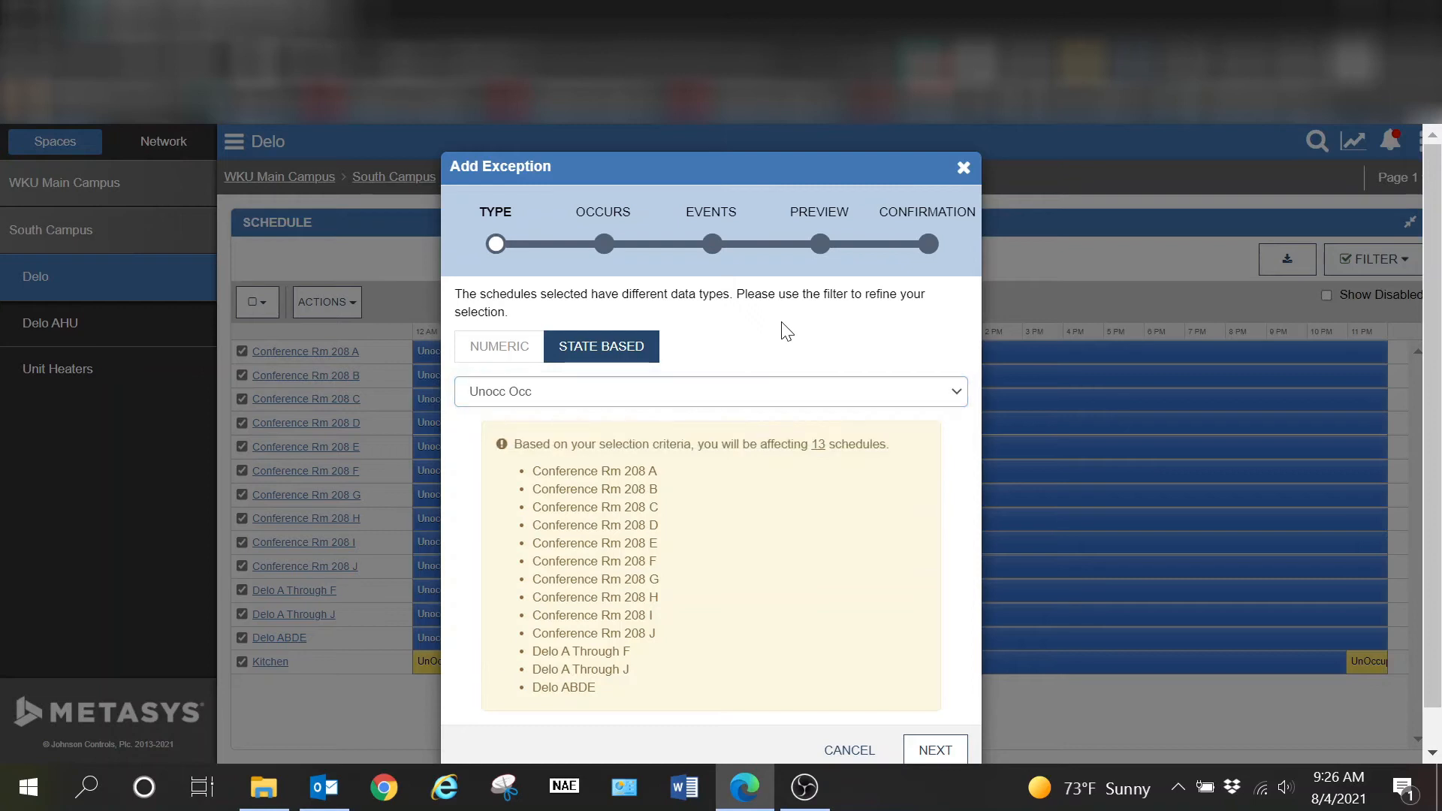
{"action": "scroll", "coordinate": [759, 518], "scroll_direction": "down", "scroll_amount": 1}
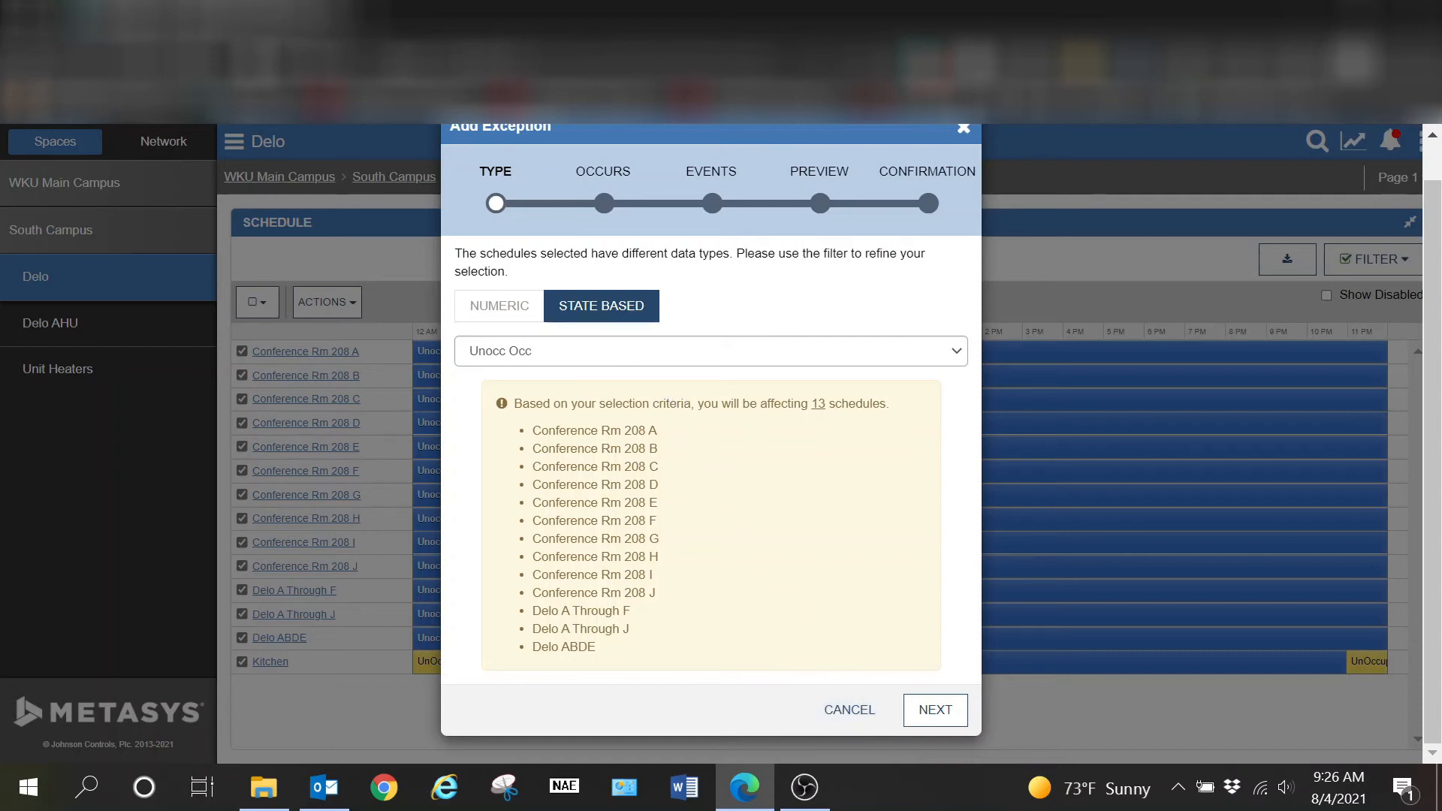
{"action": "left_click", "coordinate": [841, 712]}
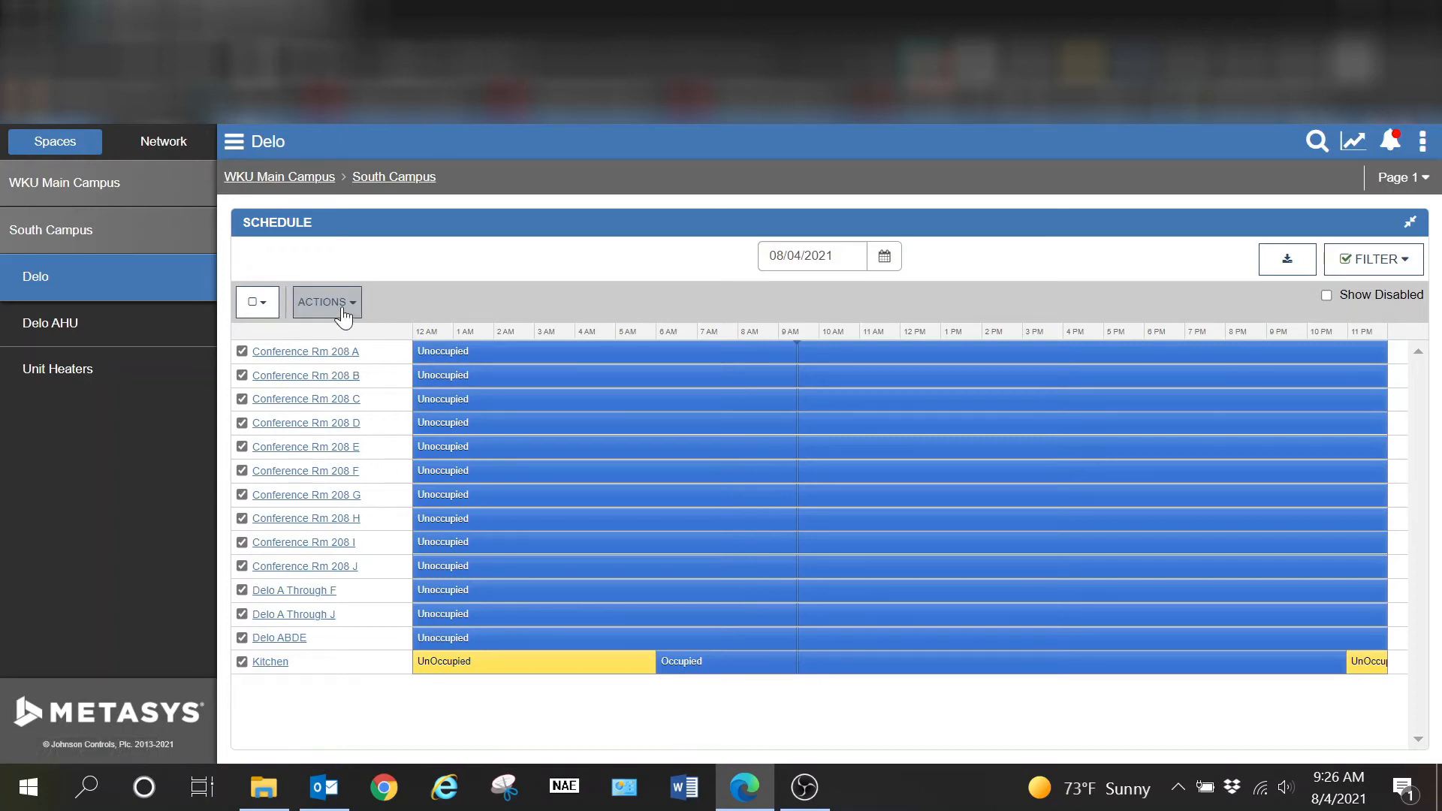
Step: Reduce the selection to Conference Rm 208 A through E, start an exception to review the available types, and cancel it
{"action": "left_click", "coordinate": [257, 302]}
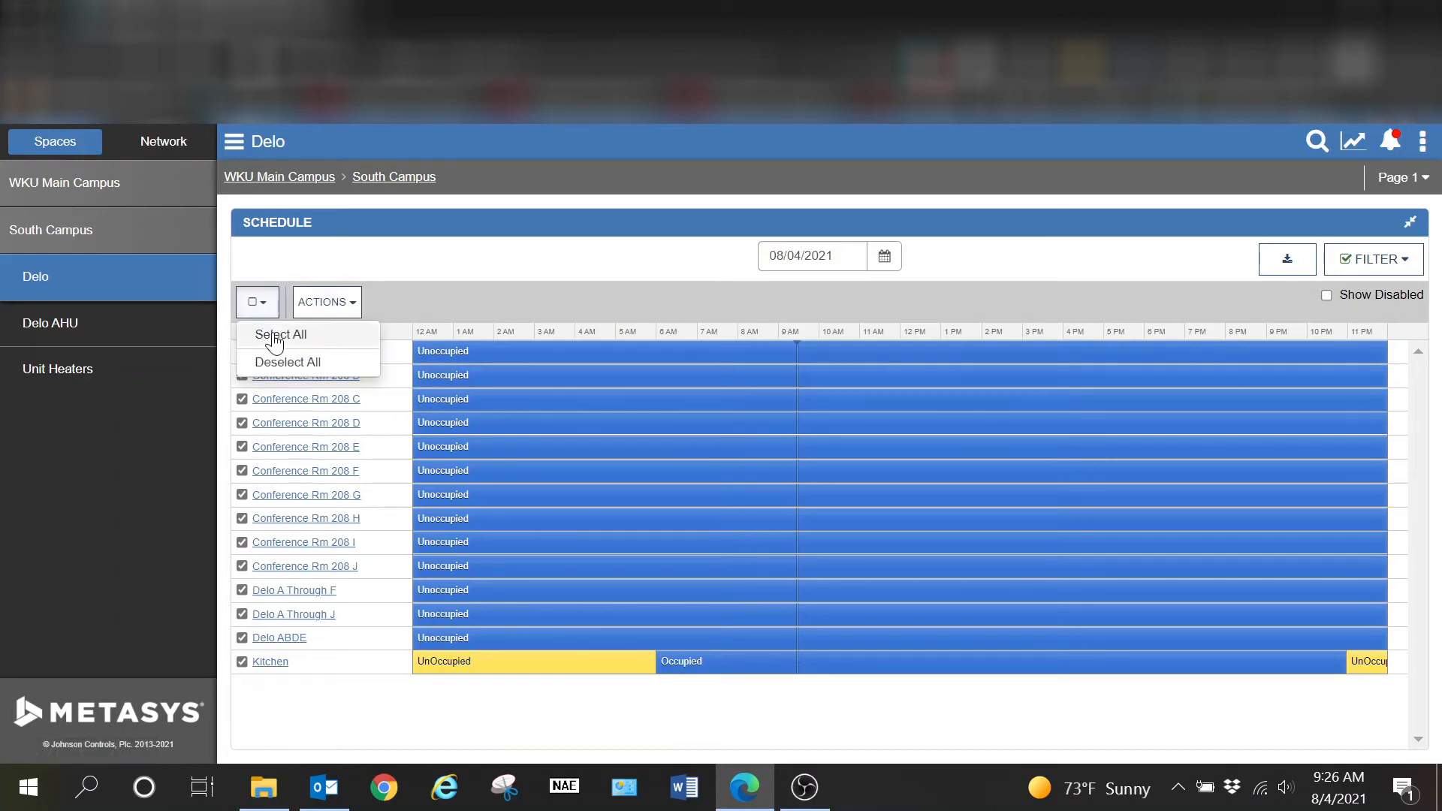
{"action": "left_click", "coordinate": [274, 363]}
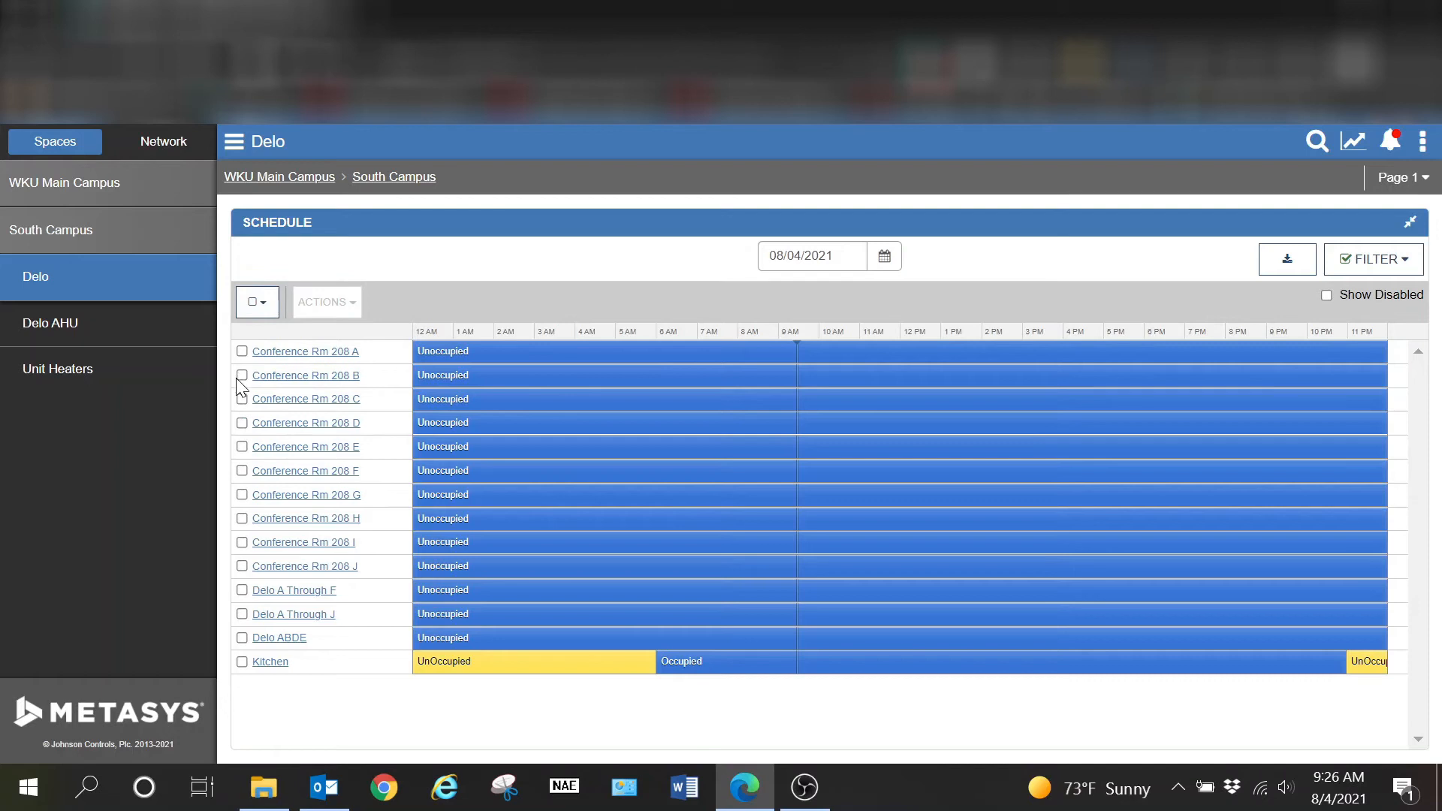
{"action": "left_click", "coordinate": [242, 376]}
{"action": "left_click", "coordinate": [240, 400]}
{"action": "left_click", "coordinate": [241, 447]}
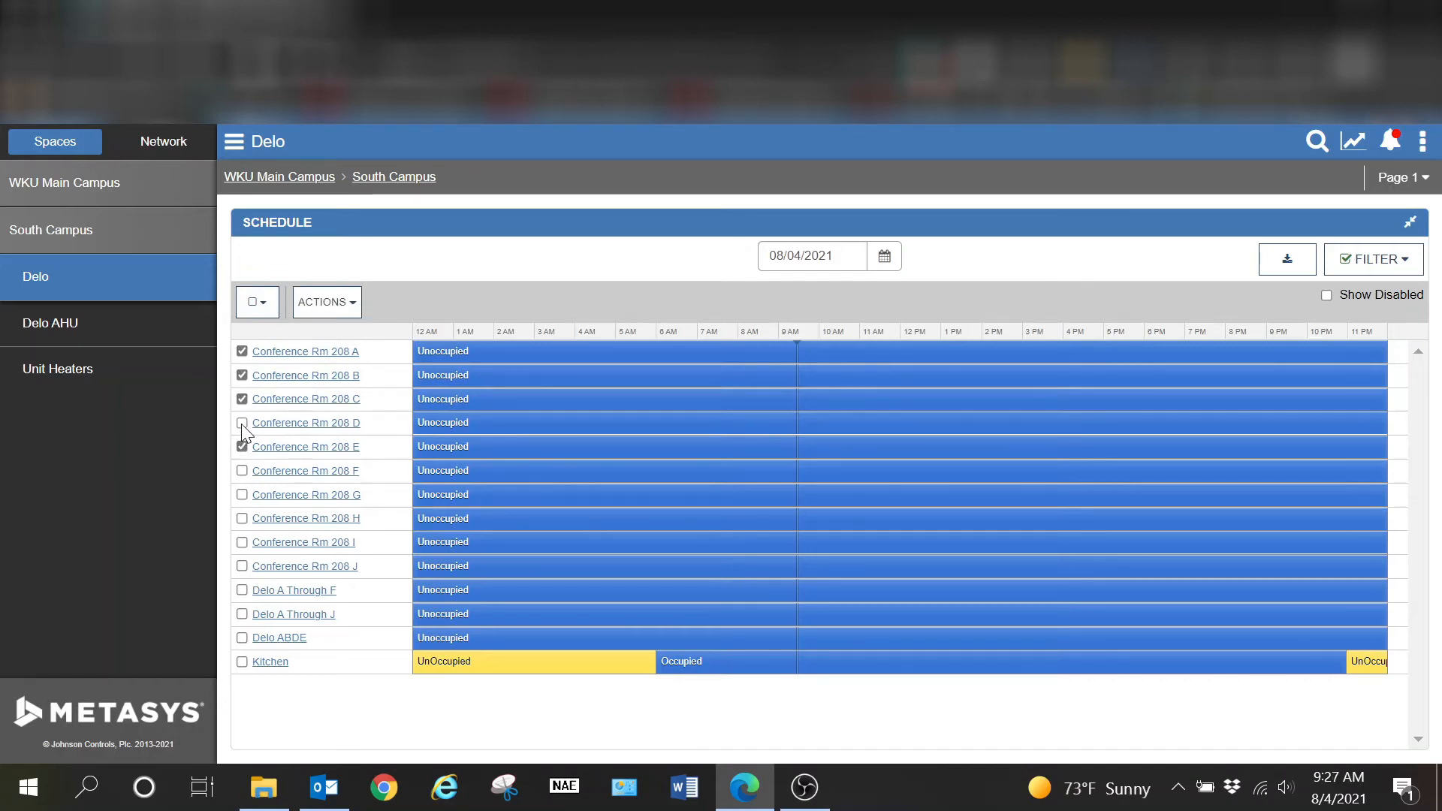
{"action": "left_click", "coordinate": [323, 306]}
{"action": "left_click", "coordinate": [327, 334]}
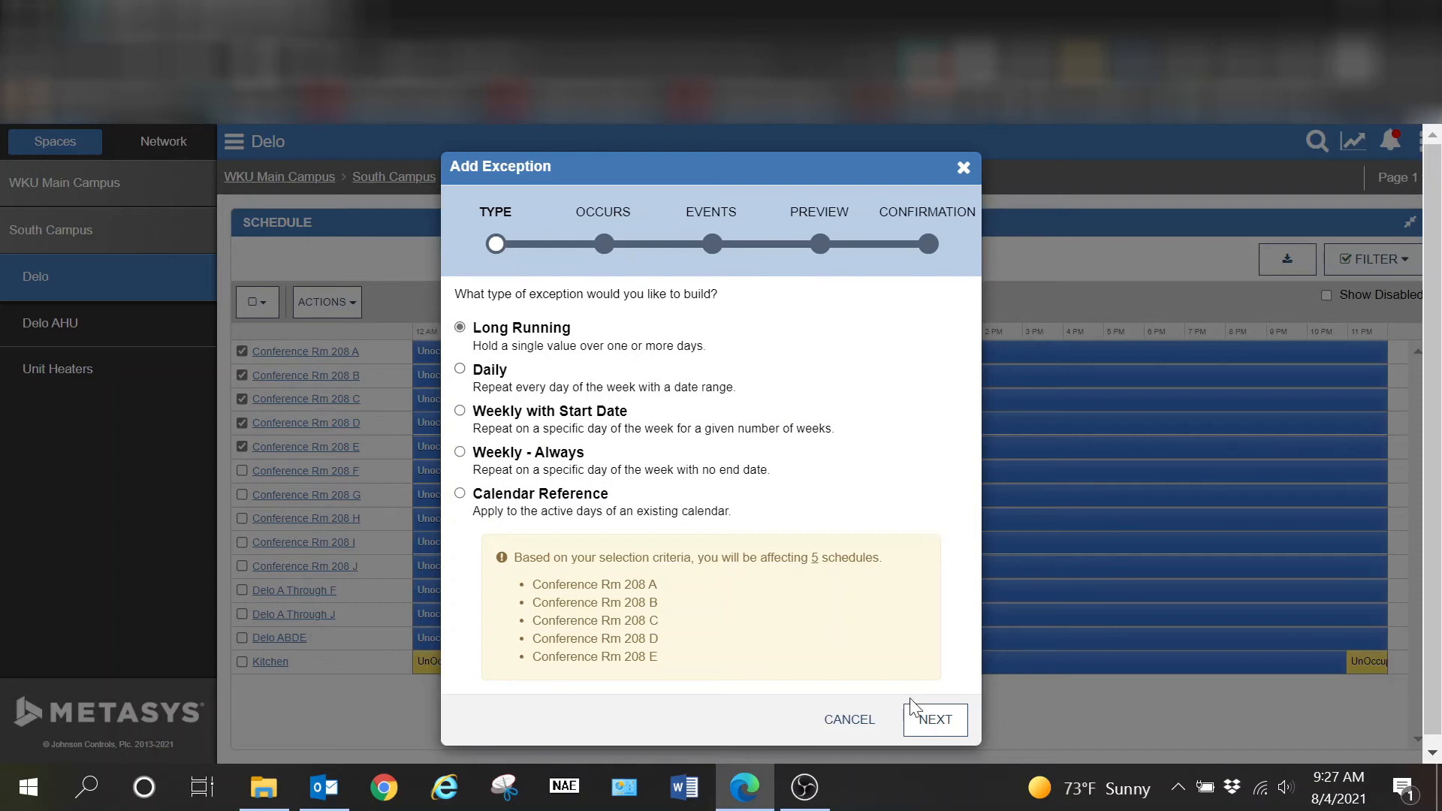
{"action": "left_click", "coordinate": [863, 722]}
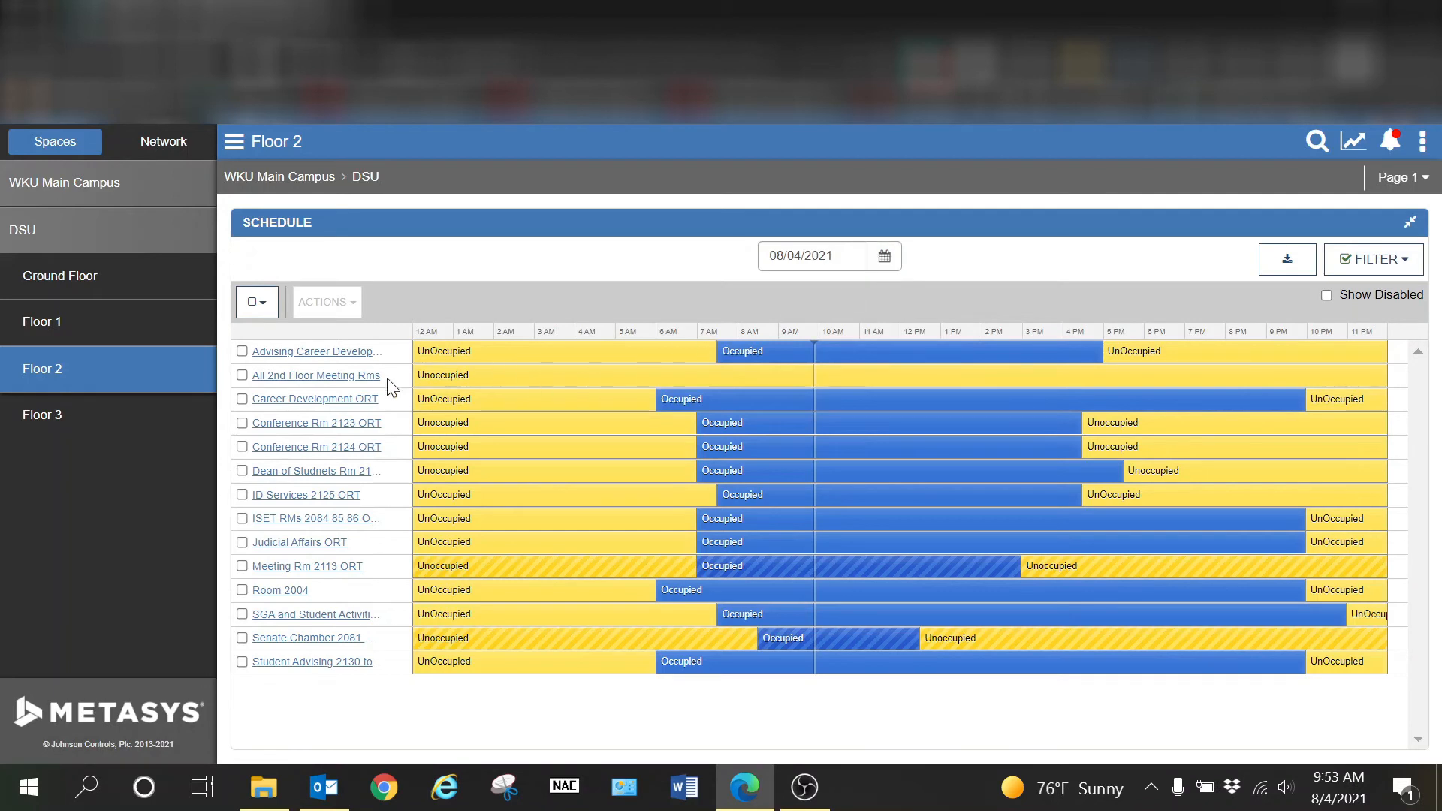
Step: Check the DSU Floor 2 schedules for 08/11/2021 and pick a date in the following week
{"action": "left_click", "coordinate": [890, 258]}
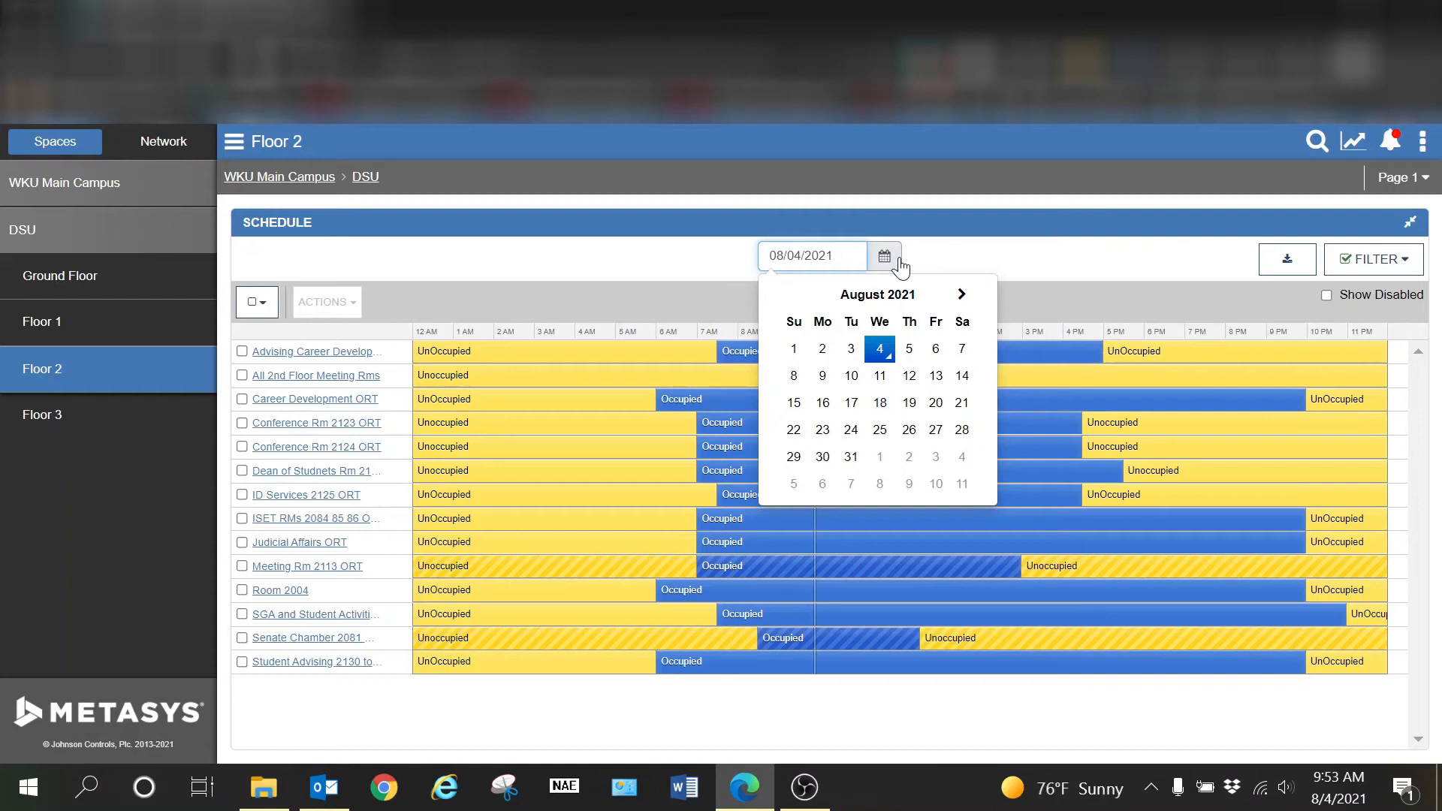
{"action": "left_click", "coordinate": [880, 376]}
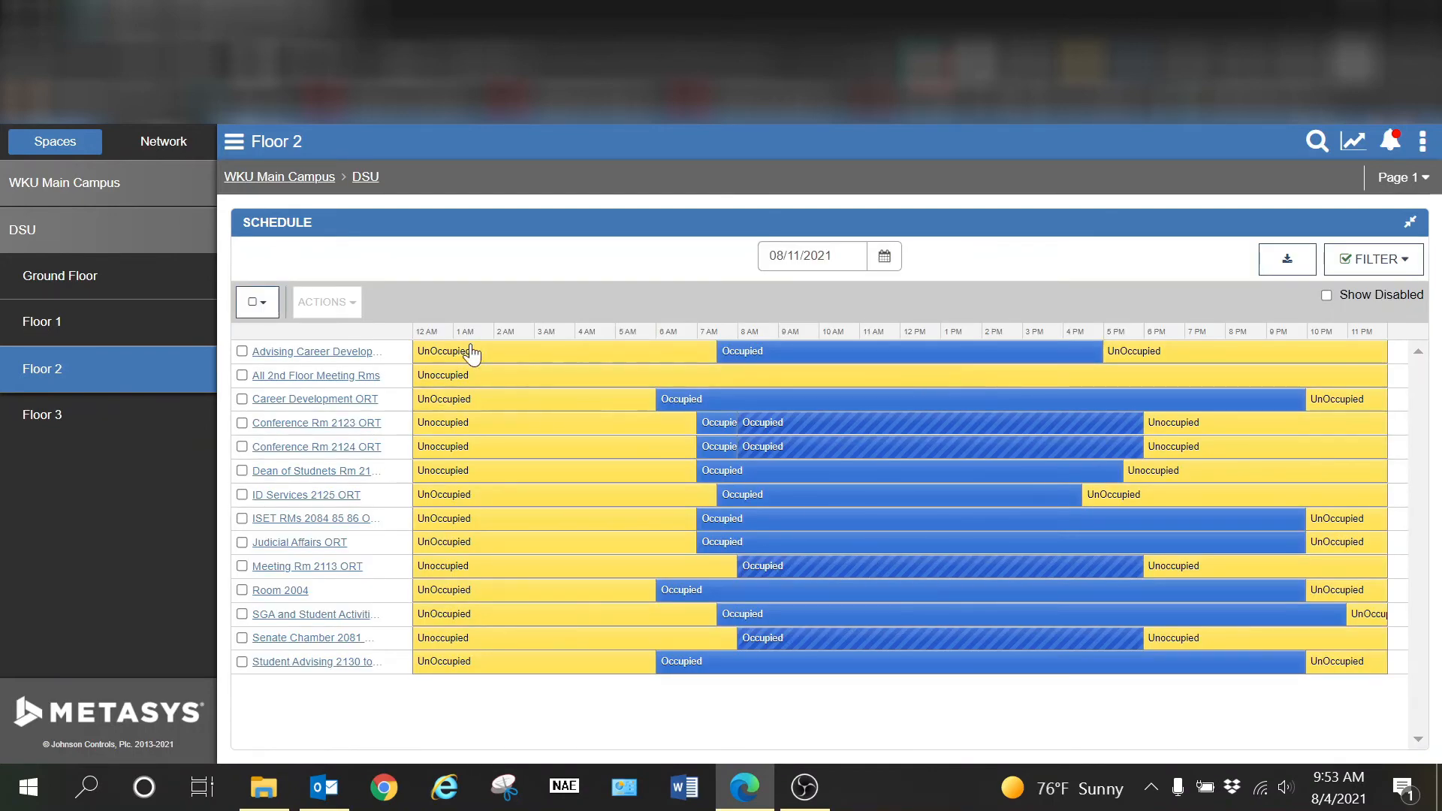
{"action": "left_click", "coordinate": [885, 259]}
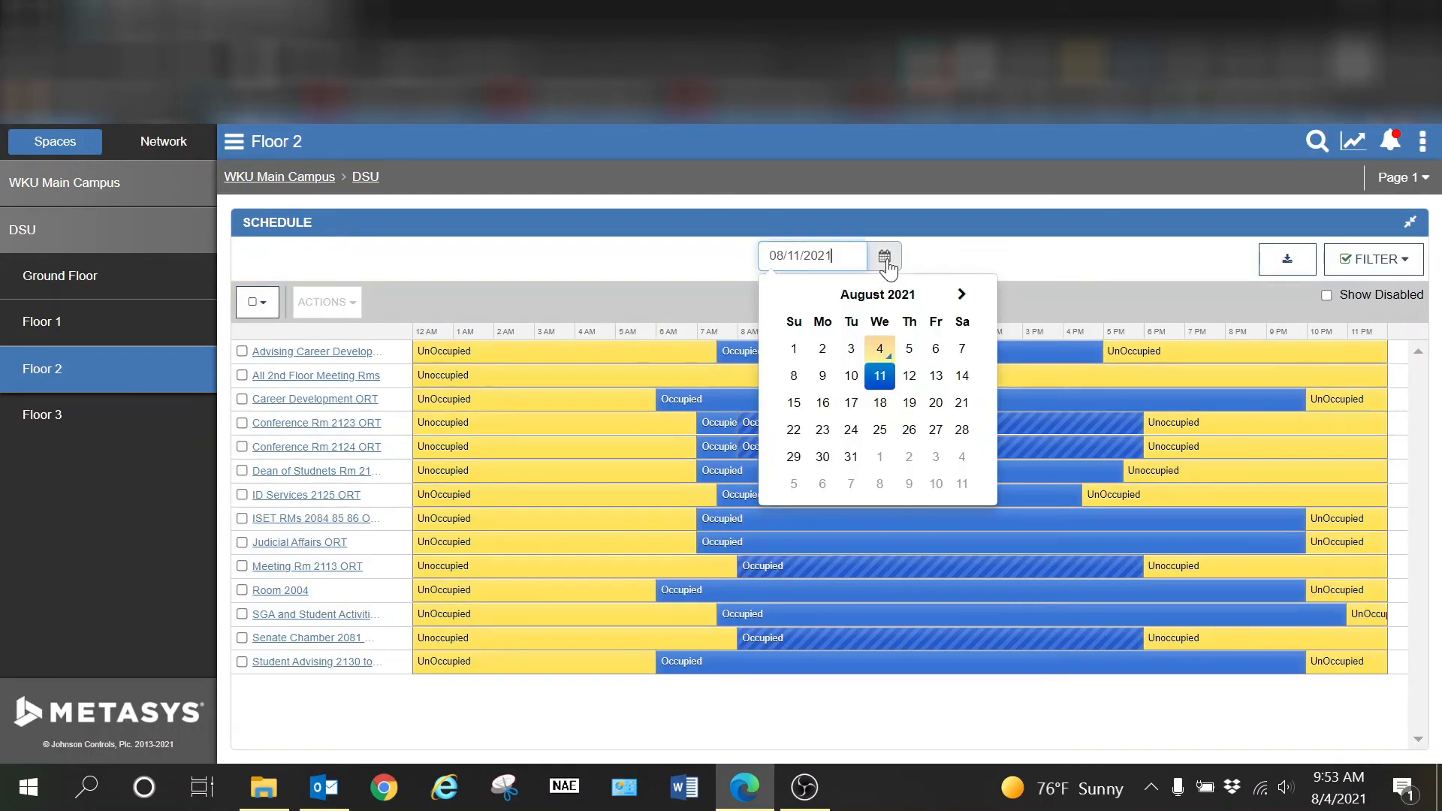
{"action": "left_click", "coordinate": [843, 409]}
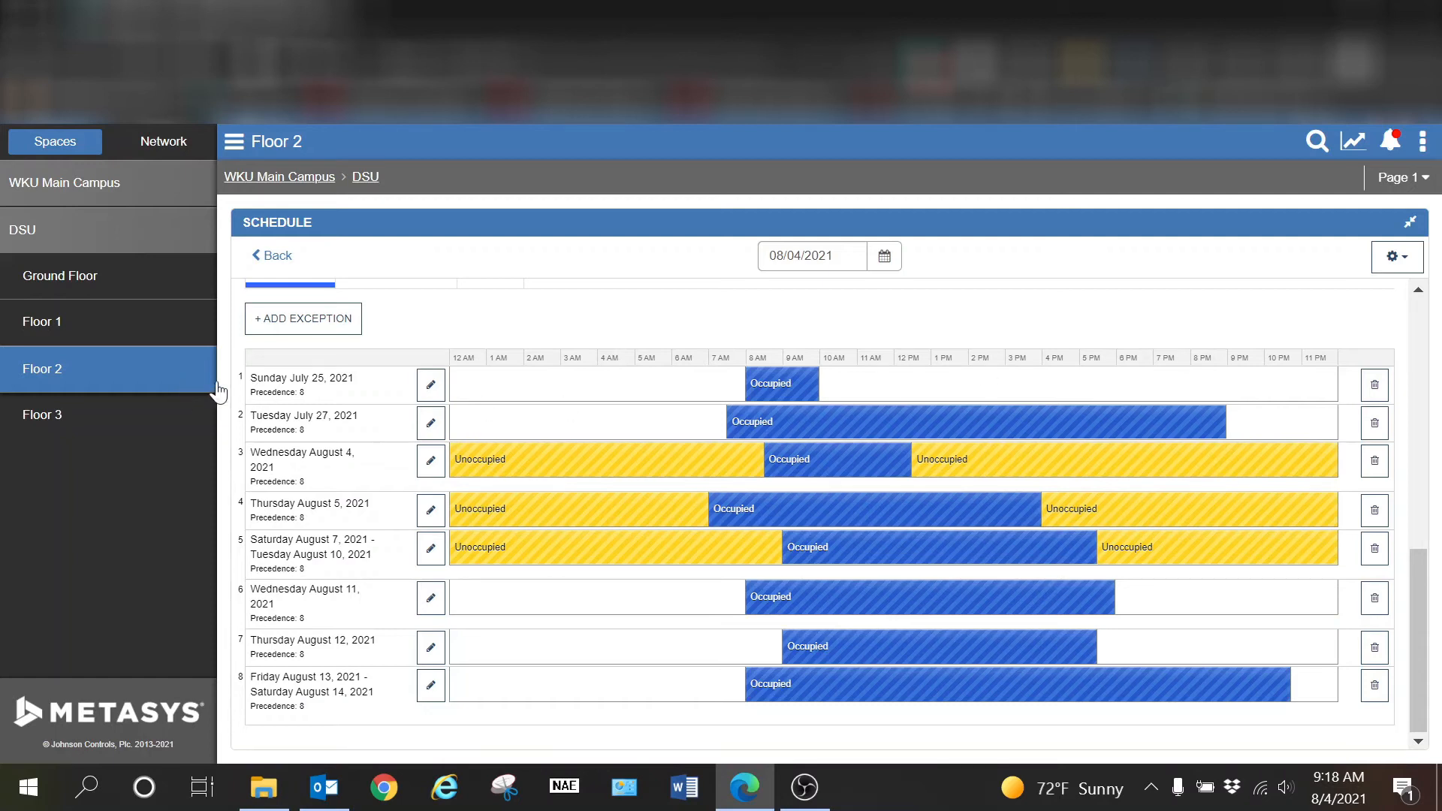
Step: Delete the Sunday July 25, 2021 exception from the Senate Chamber 2081 ORT schedule
{"action": "left_click", "coordinate": [1375, 385]}
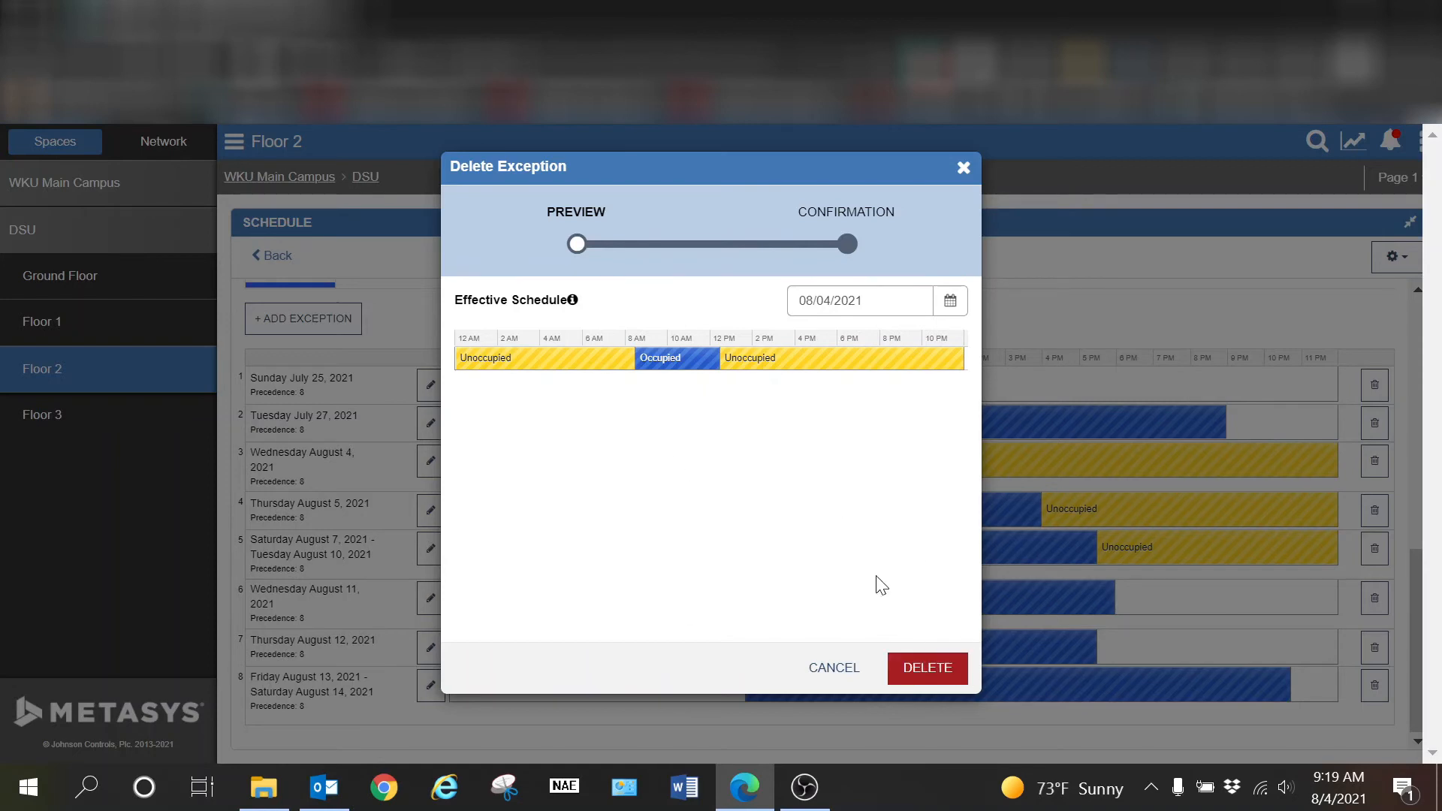
{"action": "left_click", "coordinate": [939, 674]}
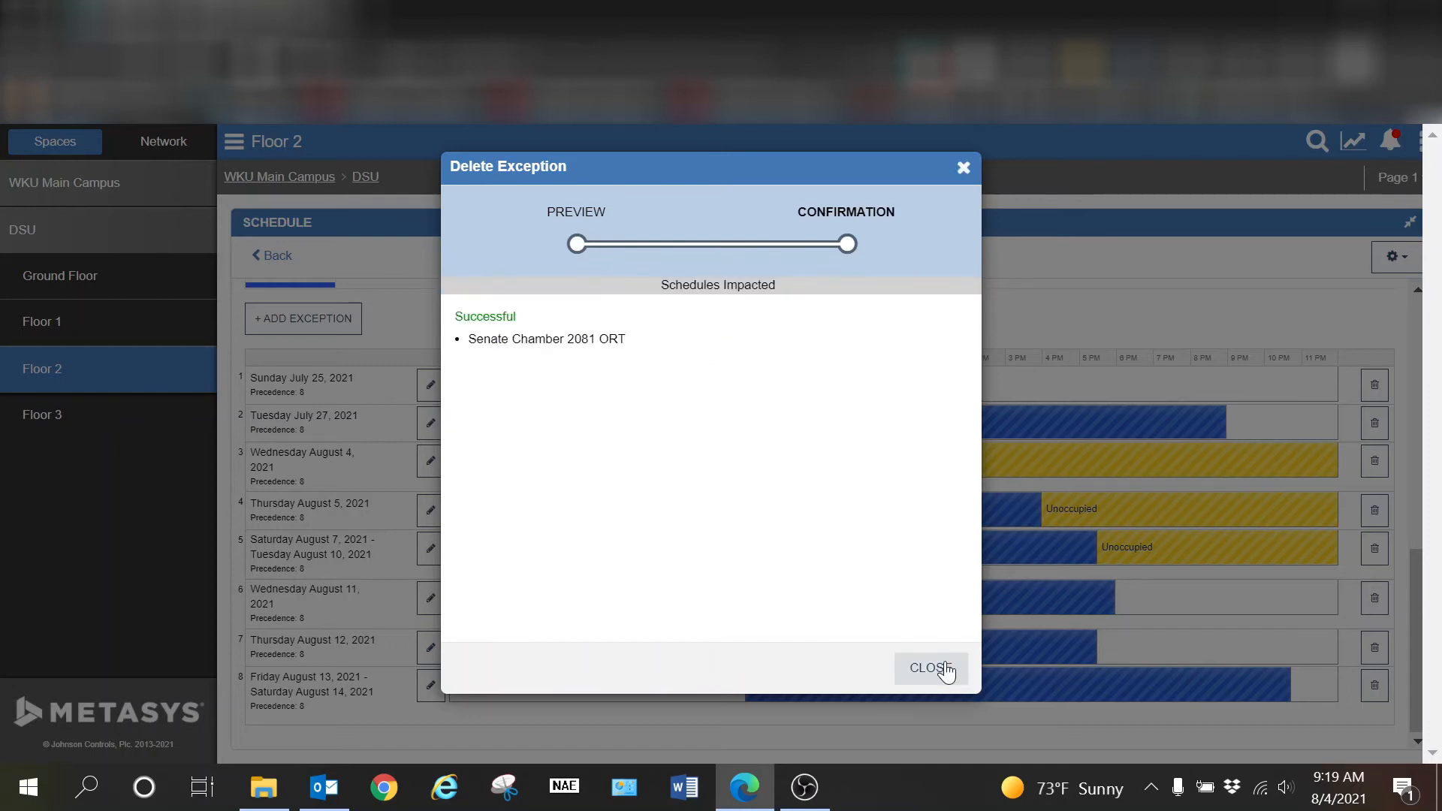
{"action": "left_click", "coordinate": [943, 669]}
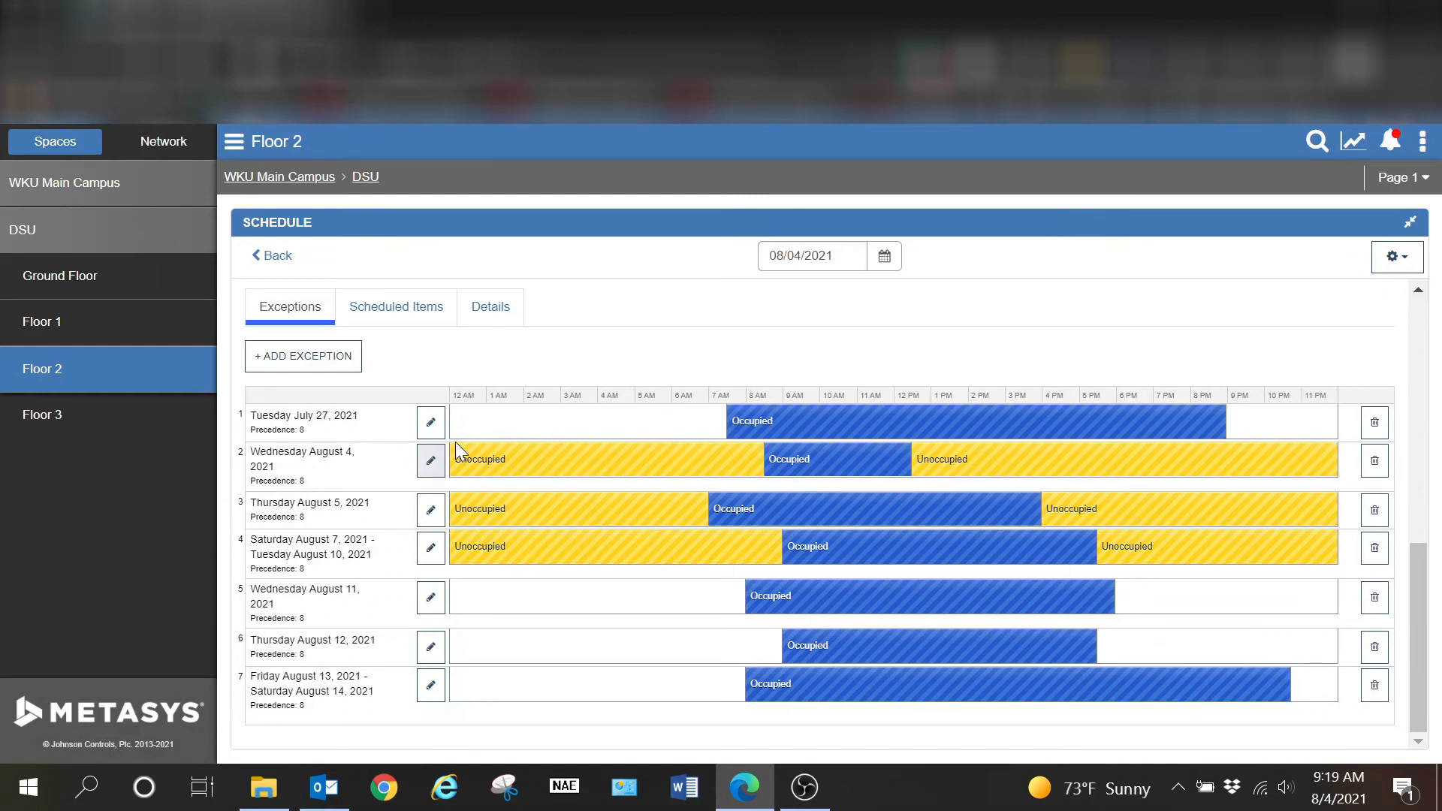
Step: Delete the Tuesday July 27, 2021 exception from the Senate Chamber 2081 ORT schedule
{"action": "left_click", "coordinate": [1376, 425]}
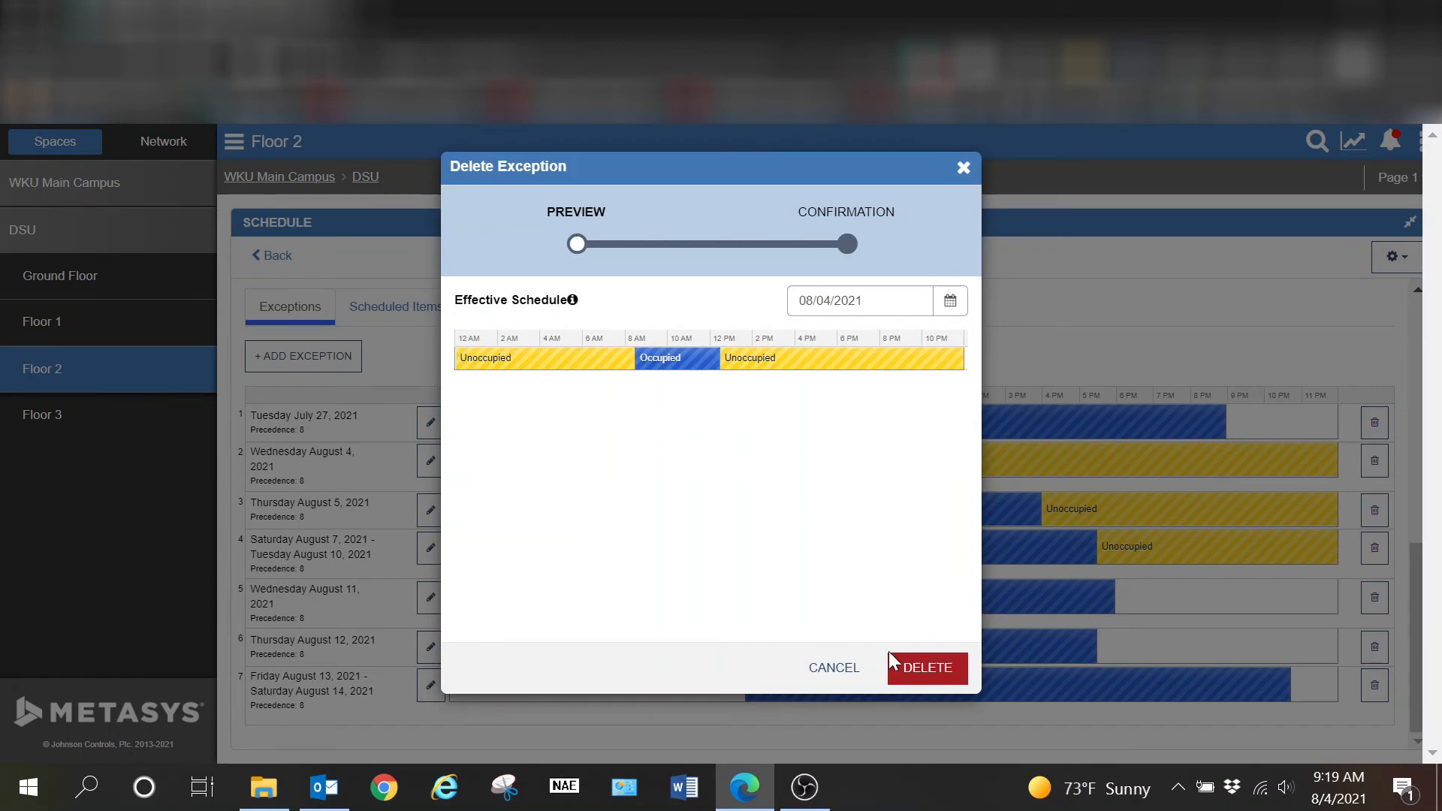
{"action": "left_click", "coordinate": [931, 676]}
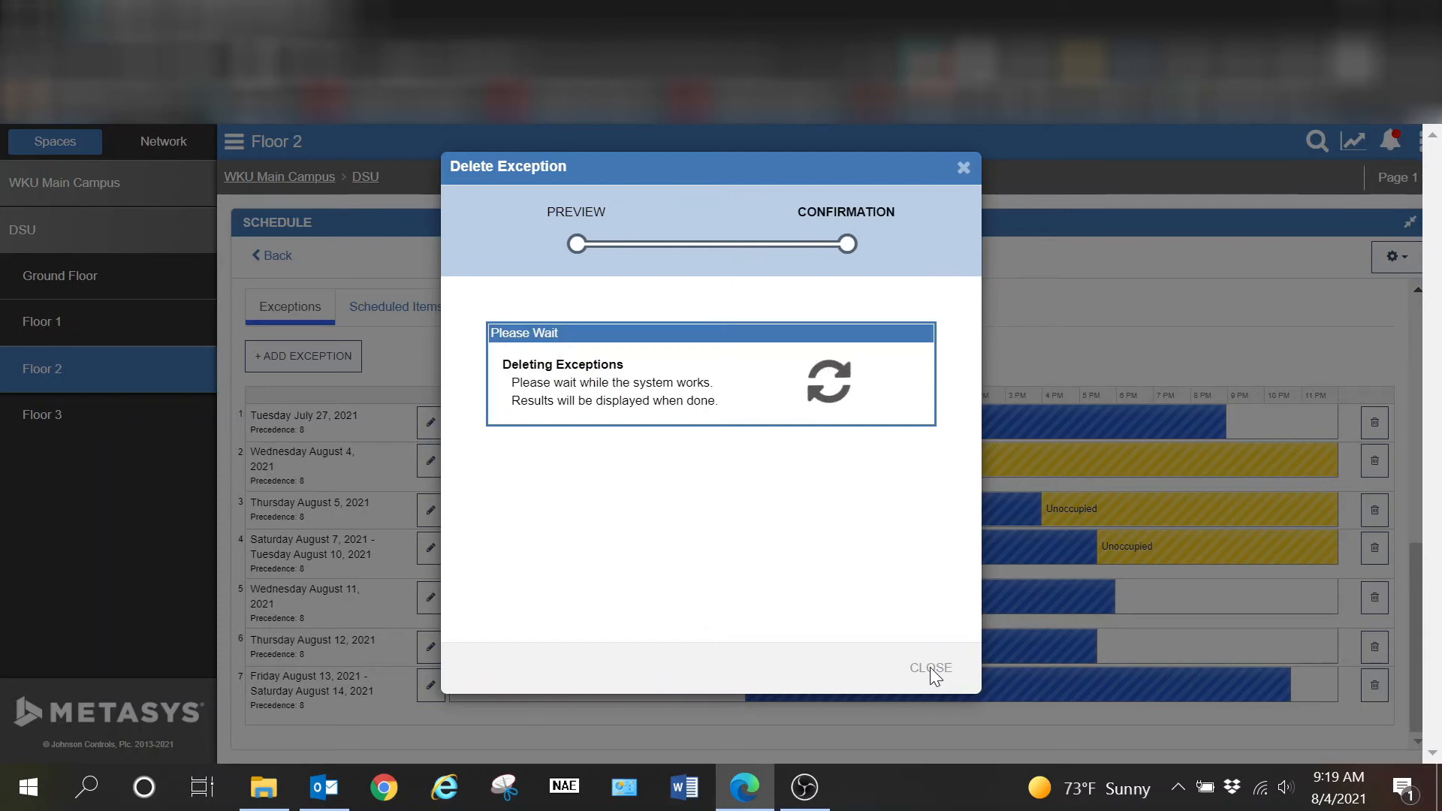
{"action": "left_click", "coordinate": [931, 671]}
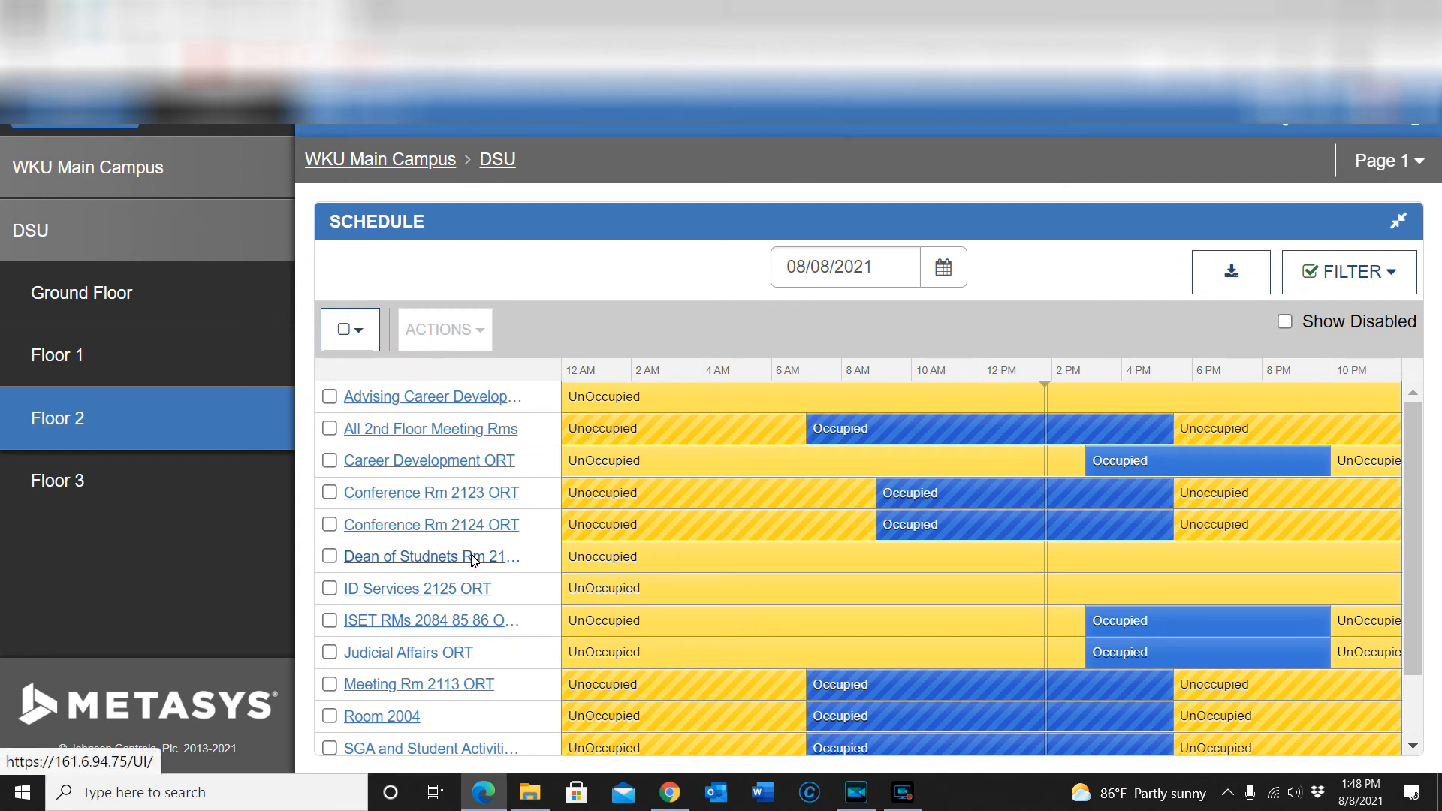
Step: Open the Dean of Studnets Rm 2122 ORT schedule and look at its list of exceptions
{"action": "left_click", "coordinate": [472, 556]}
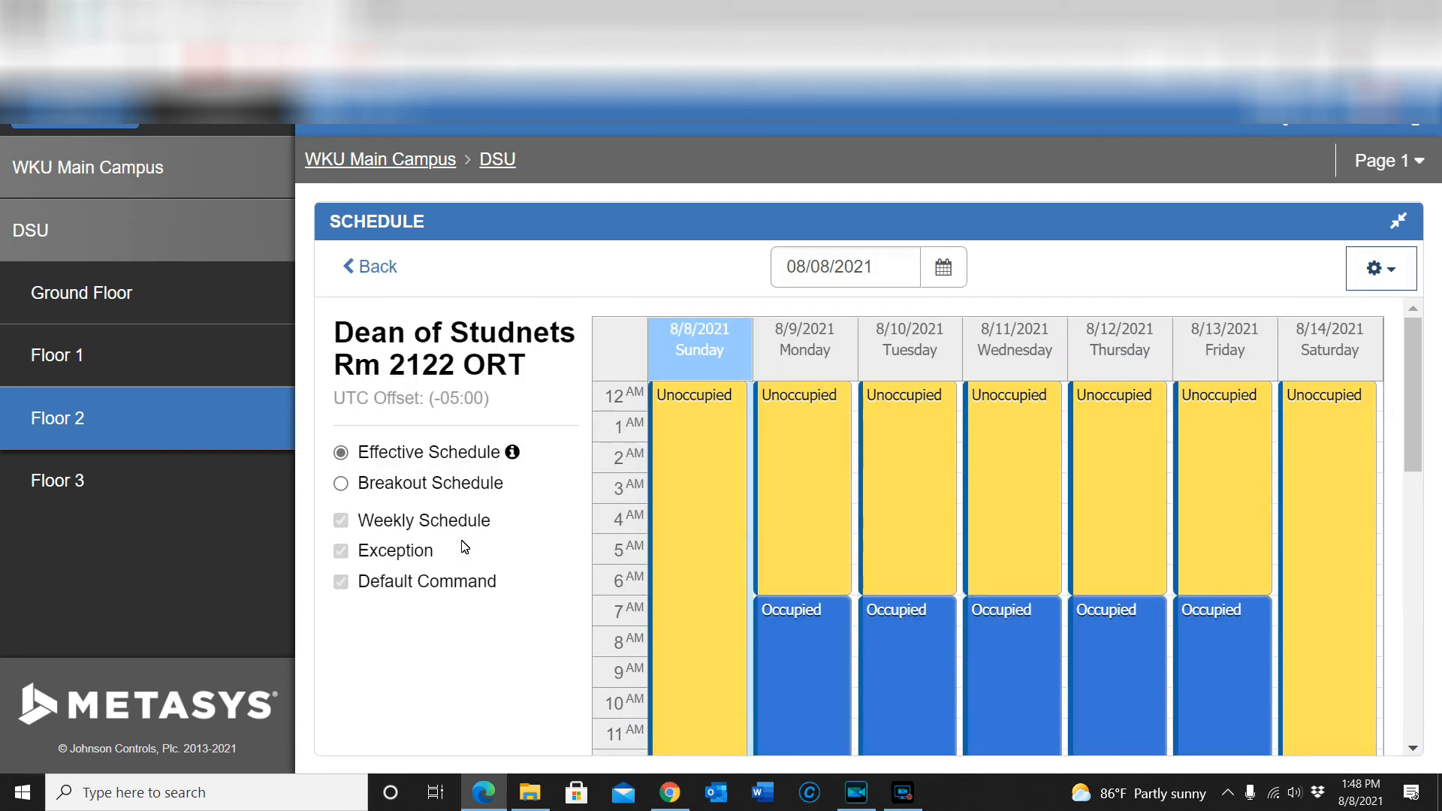
{"action": "scroll", "coordinate": [430, 654], "scroll_direction": "down", "scroll_amount": 9}
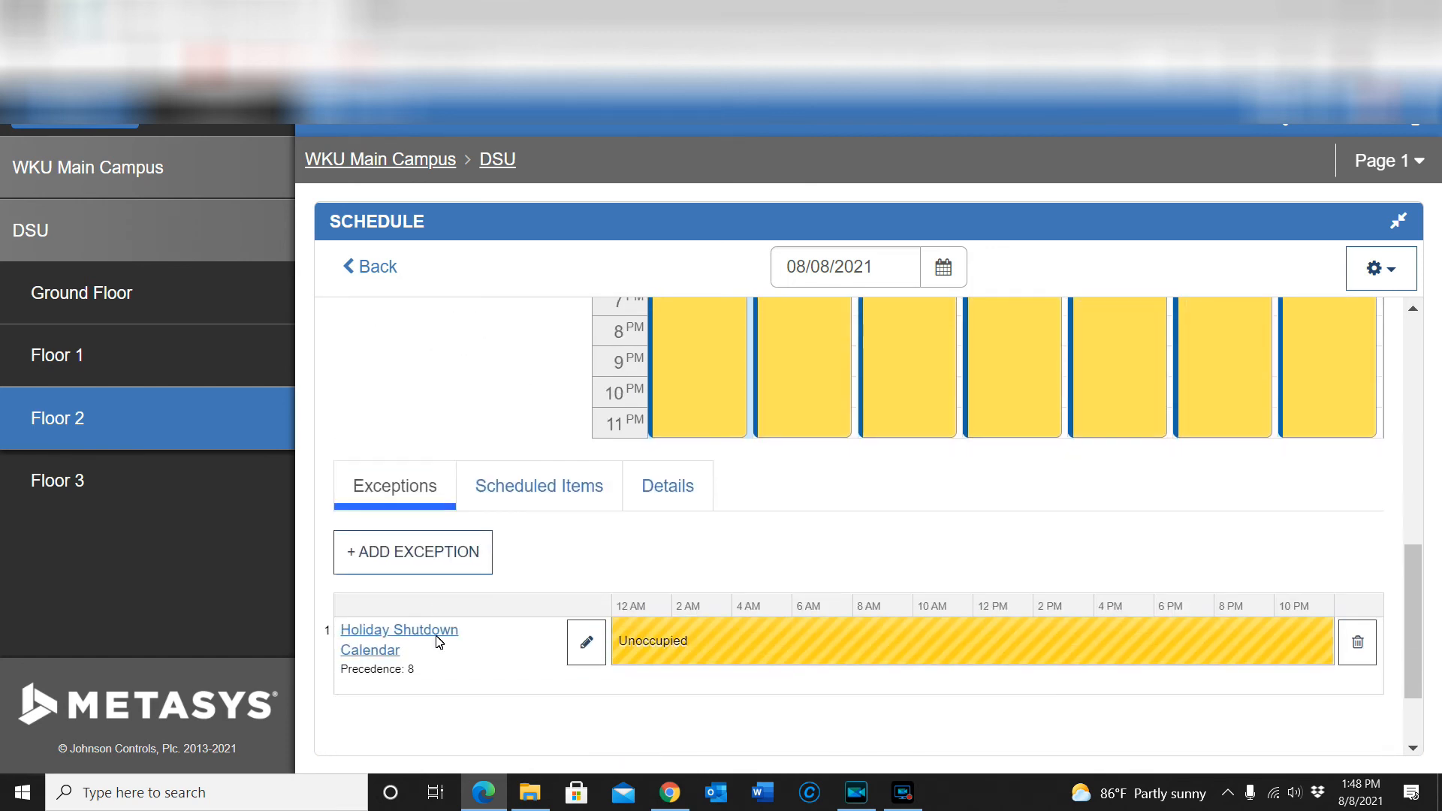
{"action": "scroll", "coordinate": [438, 641], "scroll_direction": "down", "scroll_amount": 1}
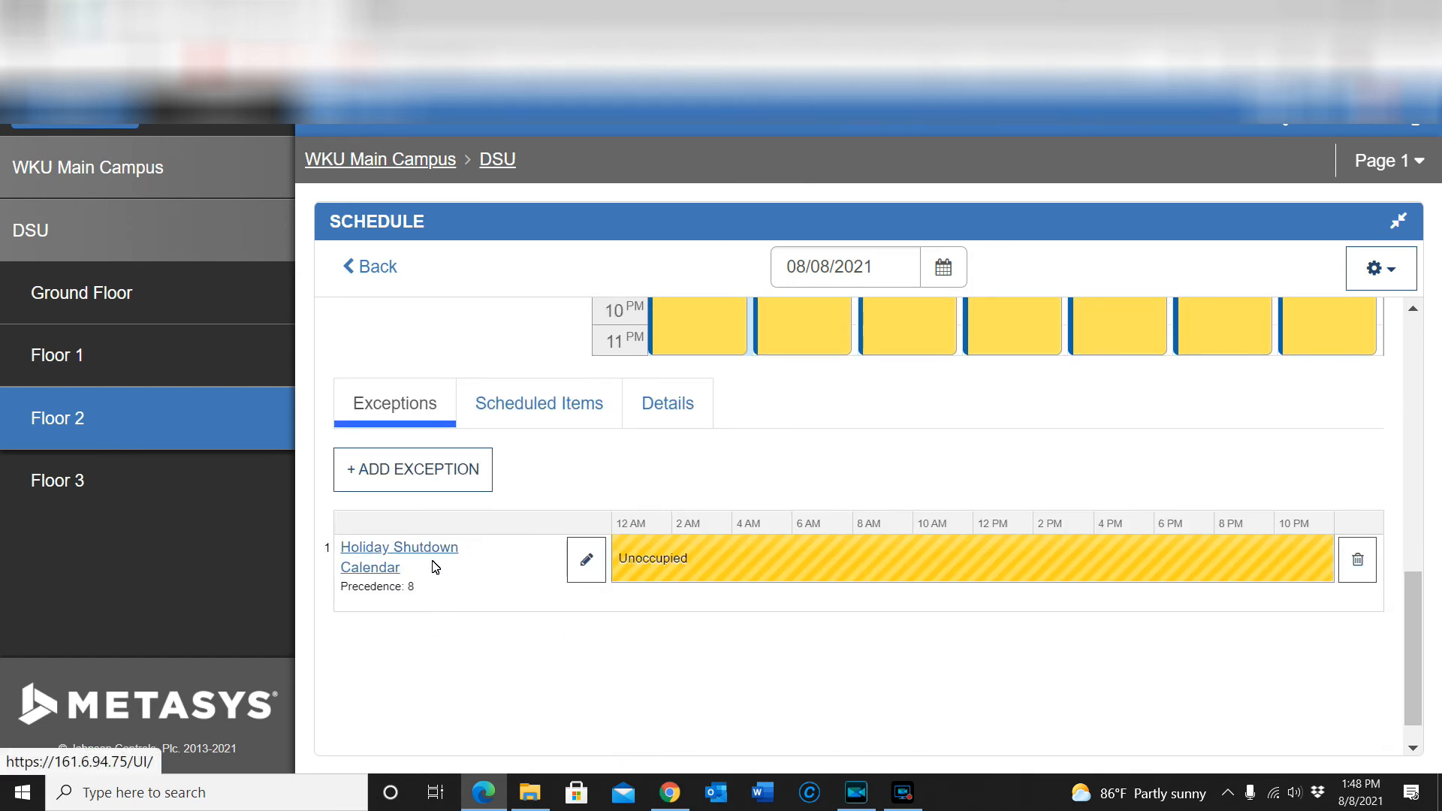
Step: Start adding an exception of the type Weekly with Start Date to the Rm 2122 schedule
{"action": "left_click", "coordinate": [435, 480]}
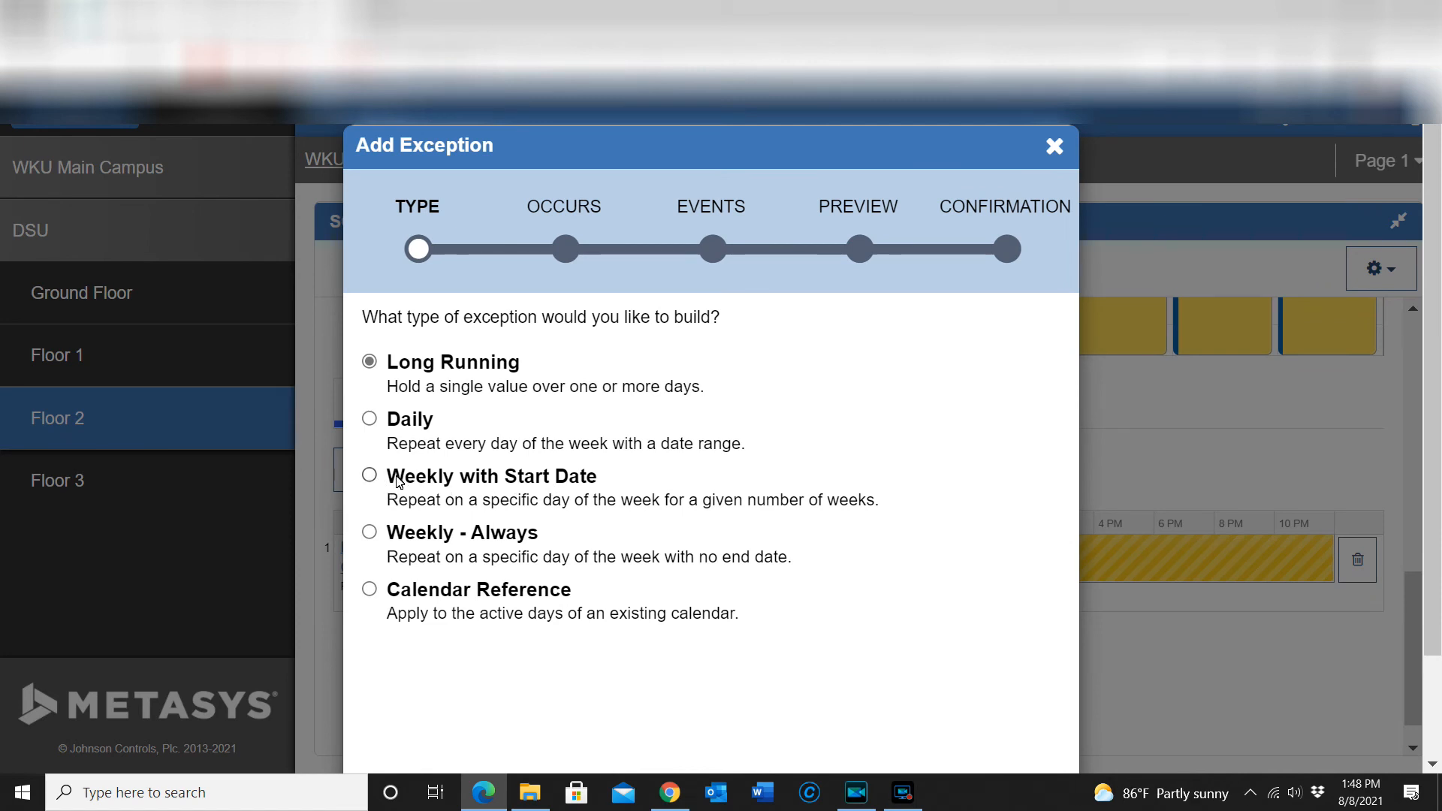
{"action": "left_click", "coordinate": [370, 477]}
{"action": "scroll", "coordinate": [657, 526], "scroll_direction": "down", "scroll_amount": 2}
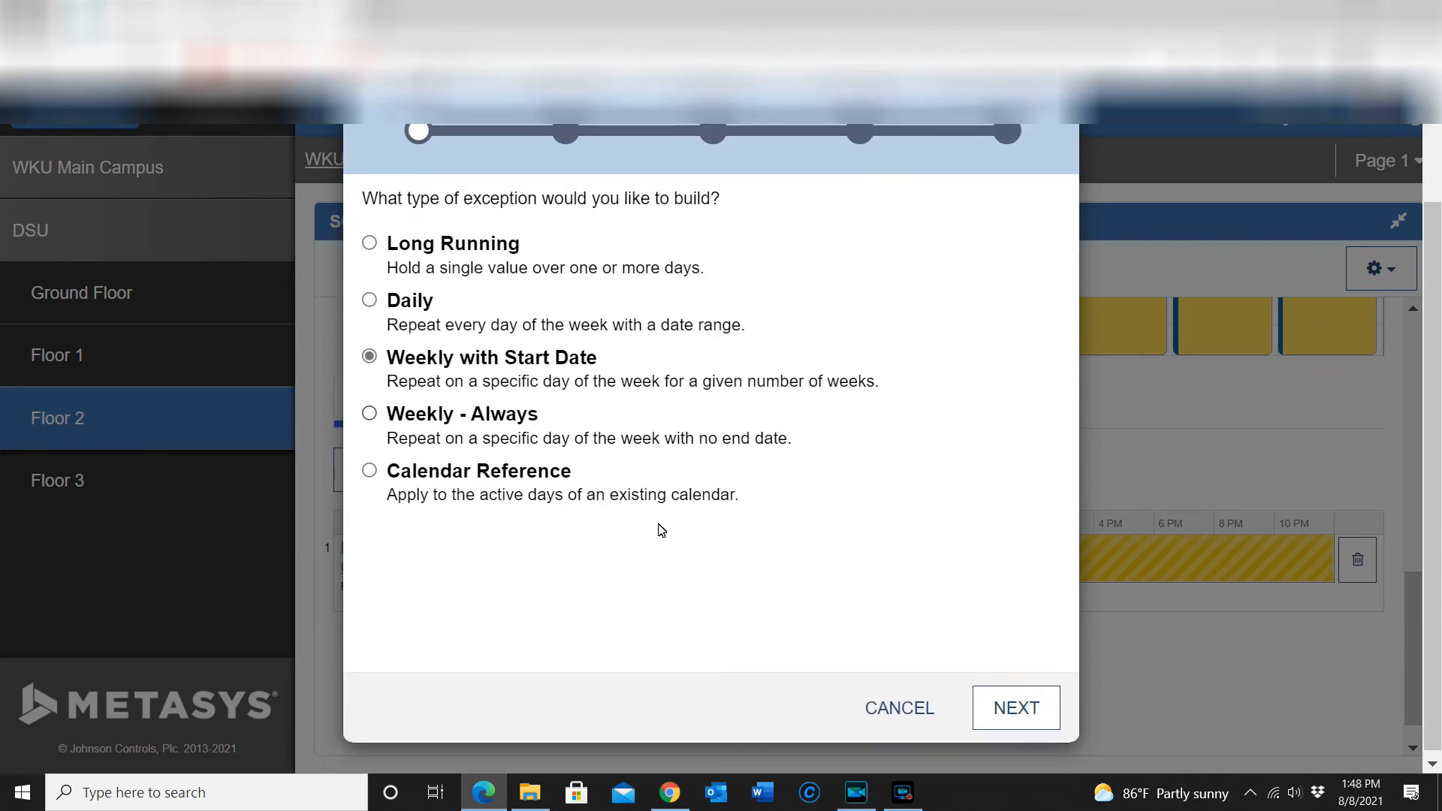
{"action": "left_click", "coordinate": [1007, 709]}
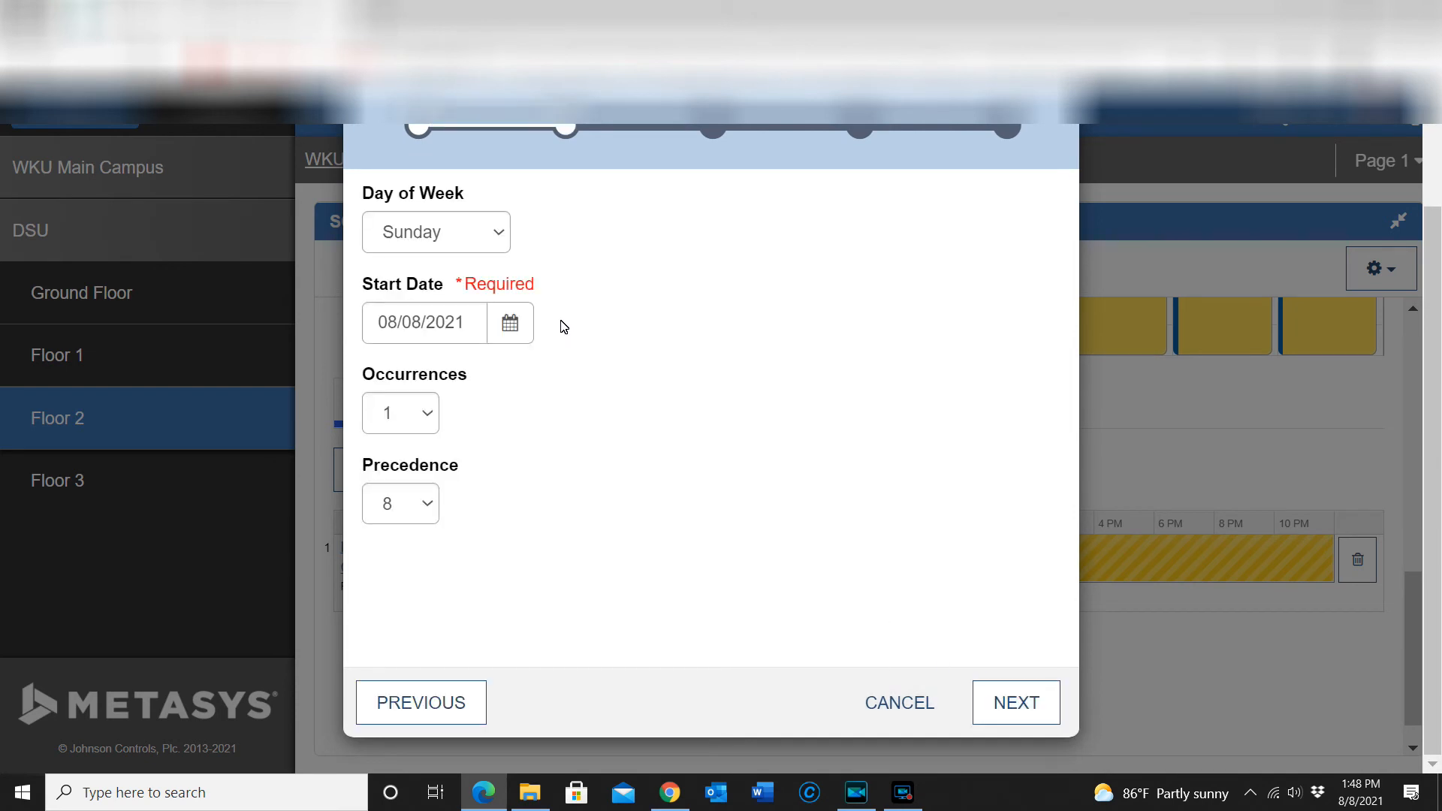
Step: Set the weekly exception to Wednesday with 3 occurrences, reviewing the start date calendar
{"action": "left_click", "coordinate": [499, 234]}
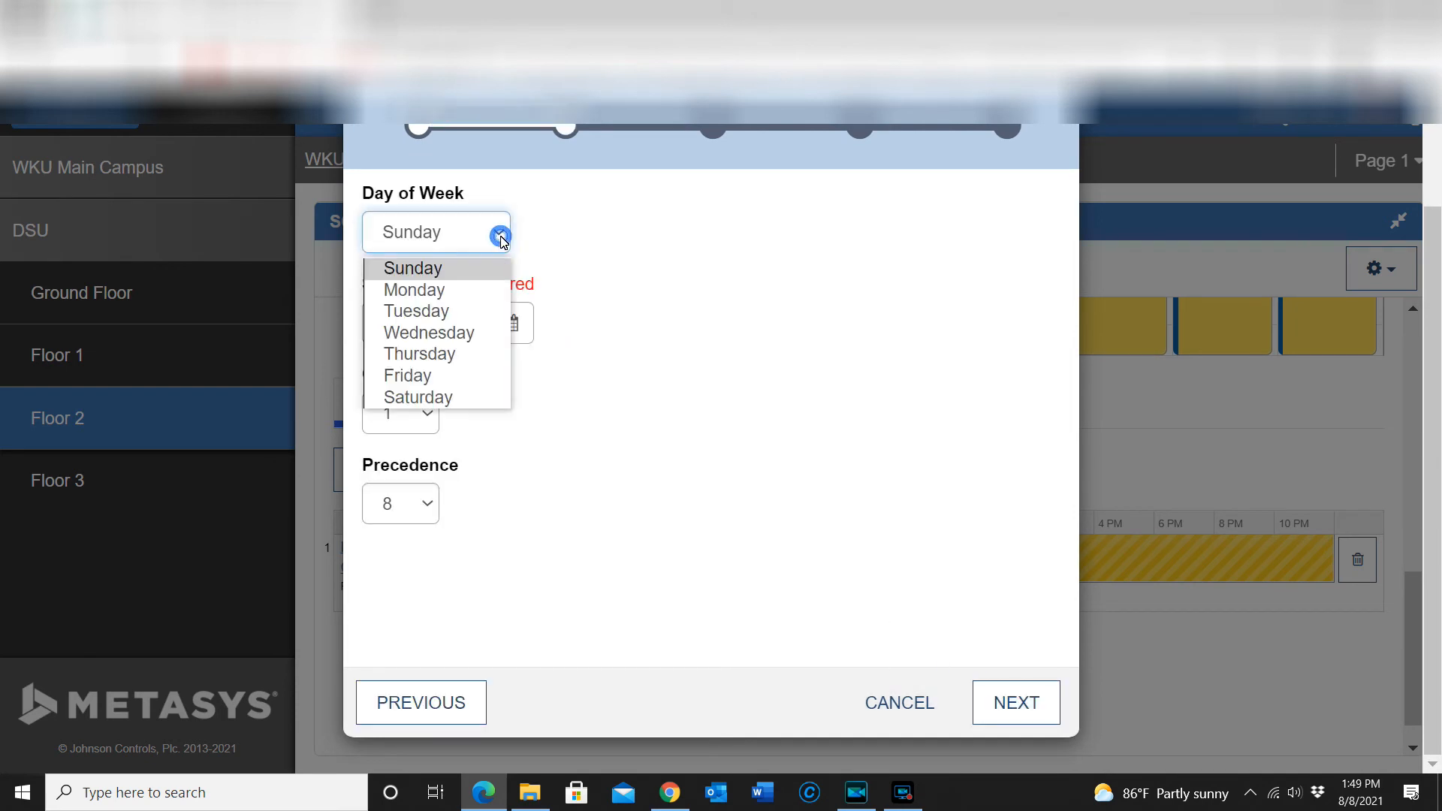
{"action": "left_click", "coordinate": [438, 335]}
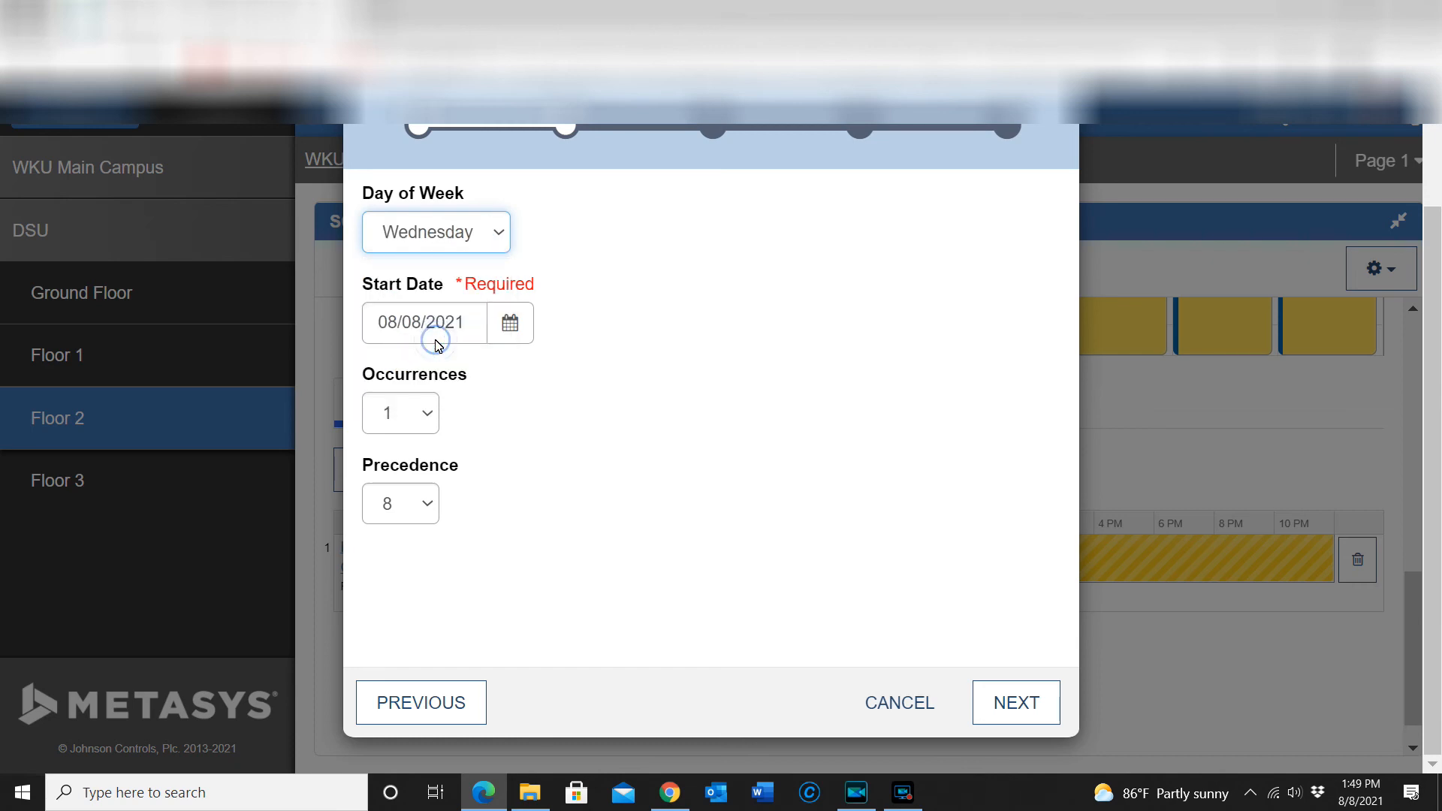
{"action": "left_click", "coordinate": [511, 325]}
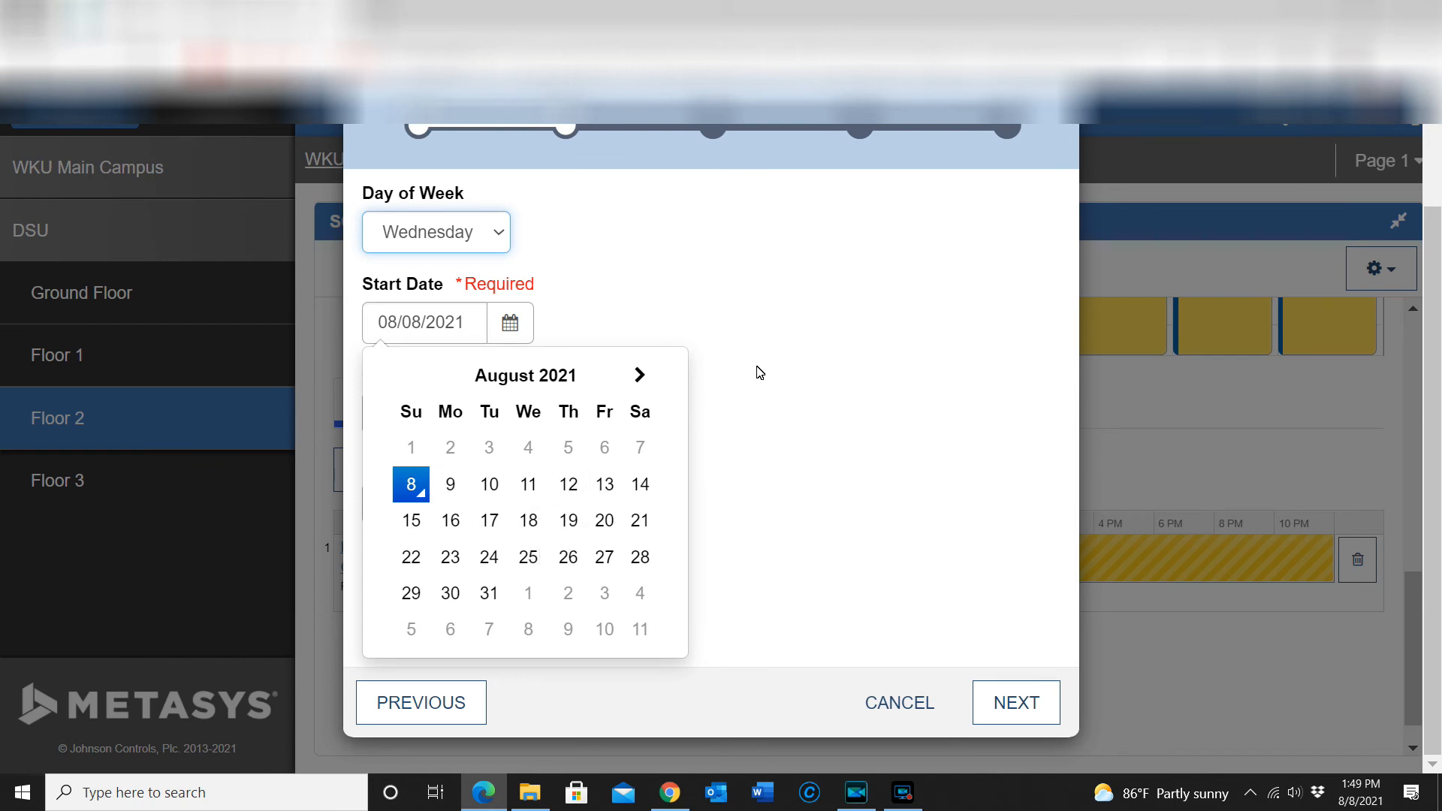
{"action": "left_click", "coordinate": [714, 333]}
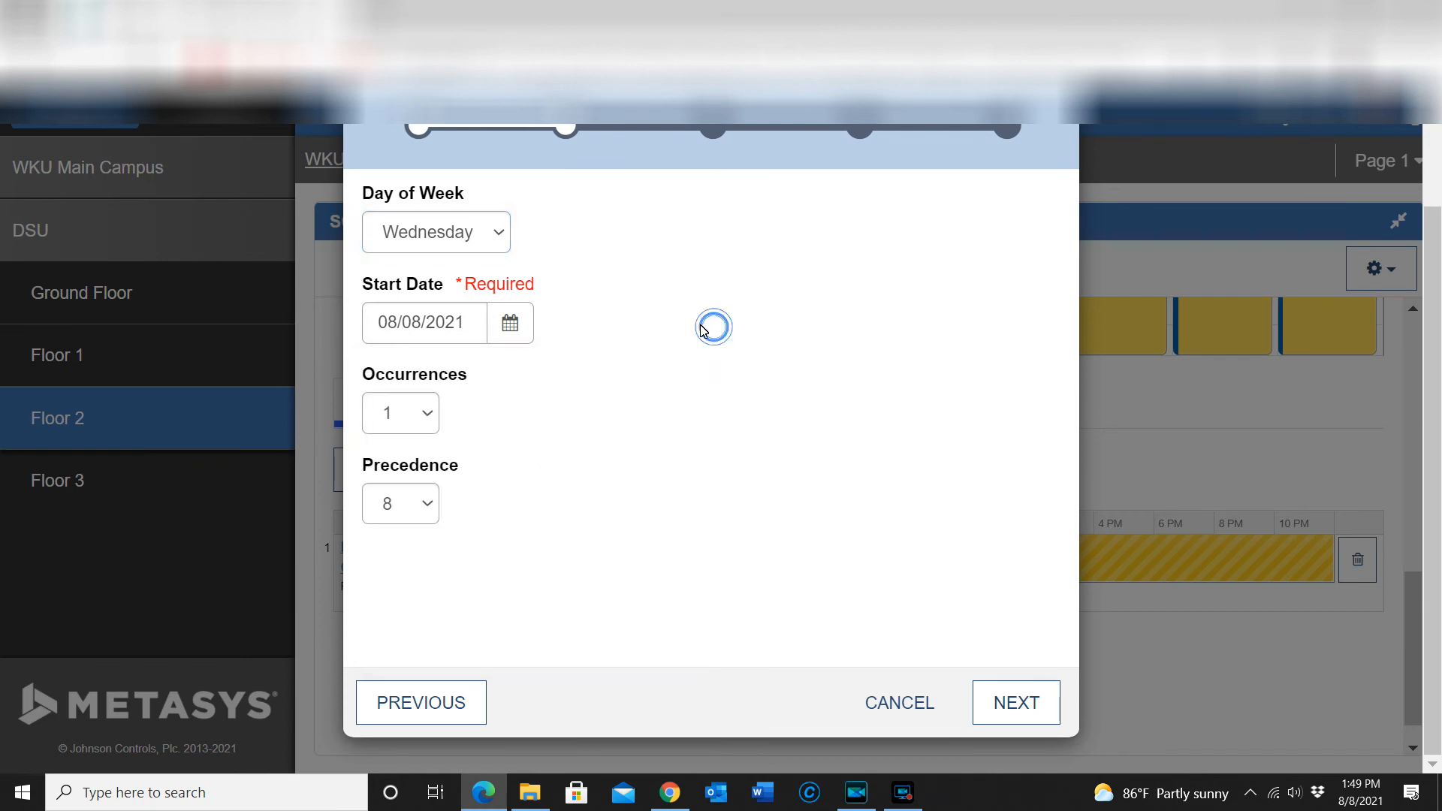
{"action": "left_click", "coordinate": [426, 415]}
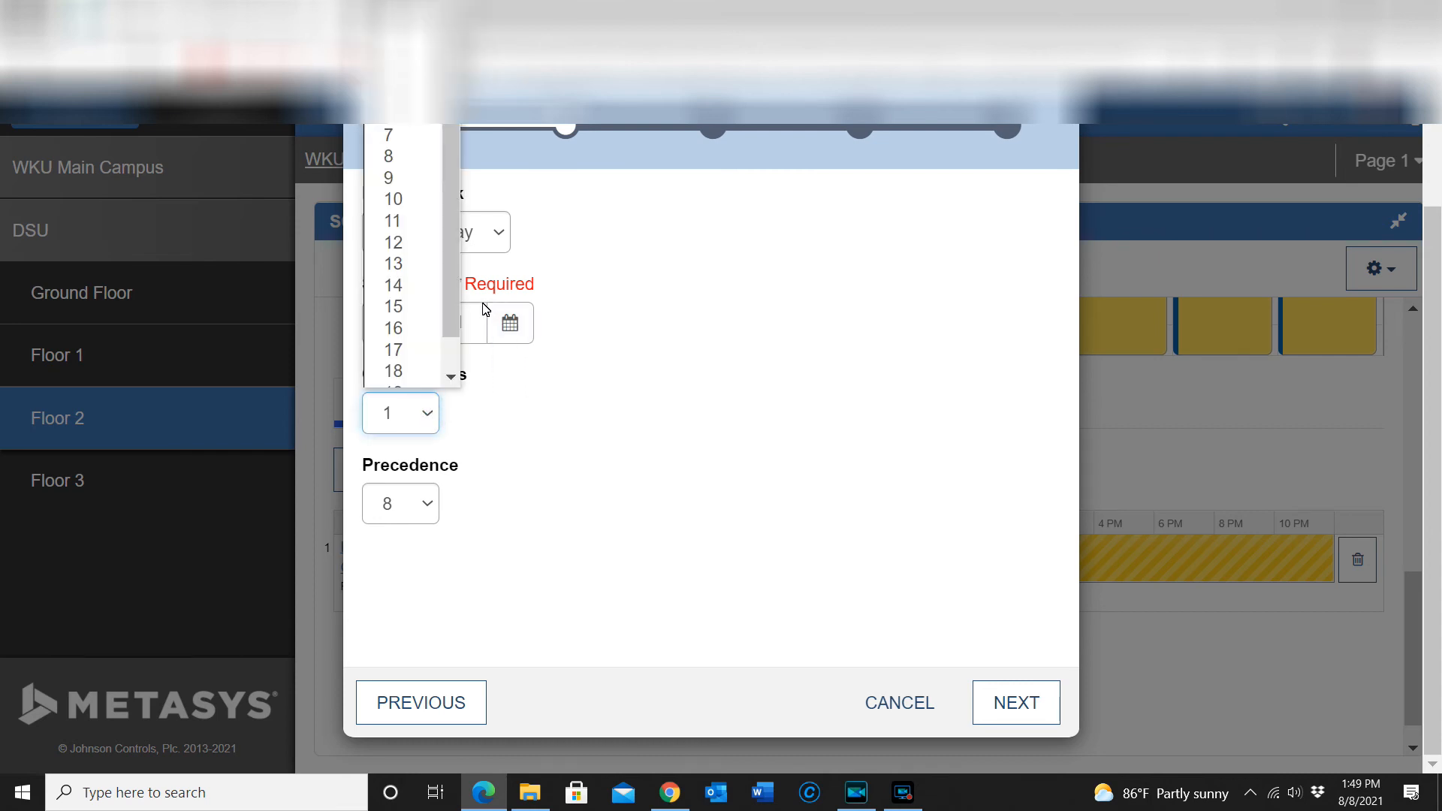
{"action": "left_click", "coordinate": [675, 237]}
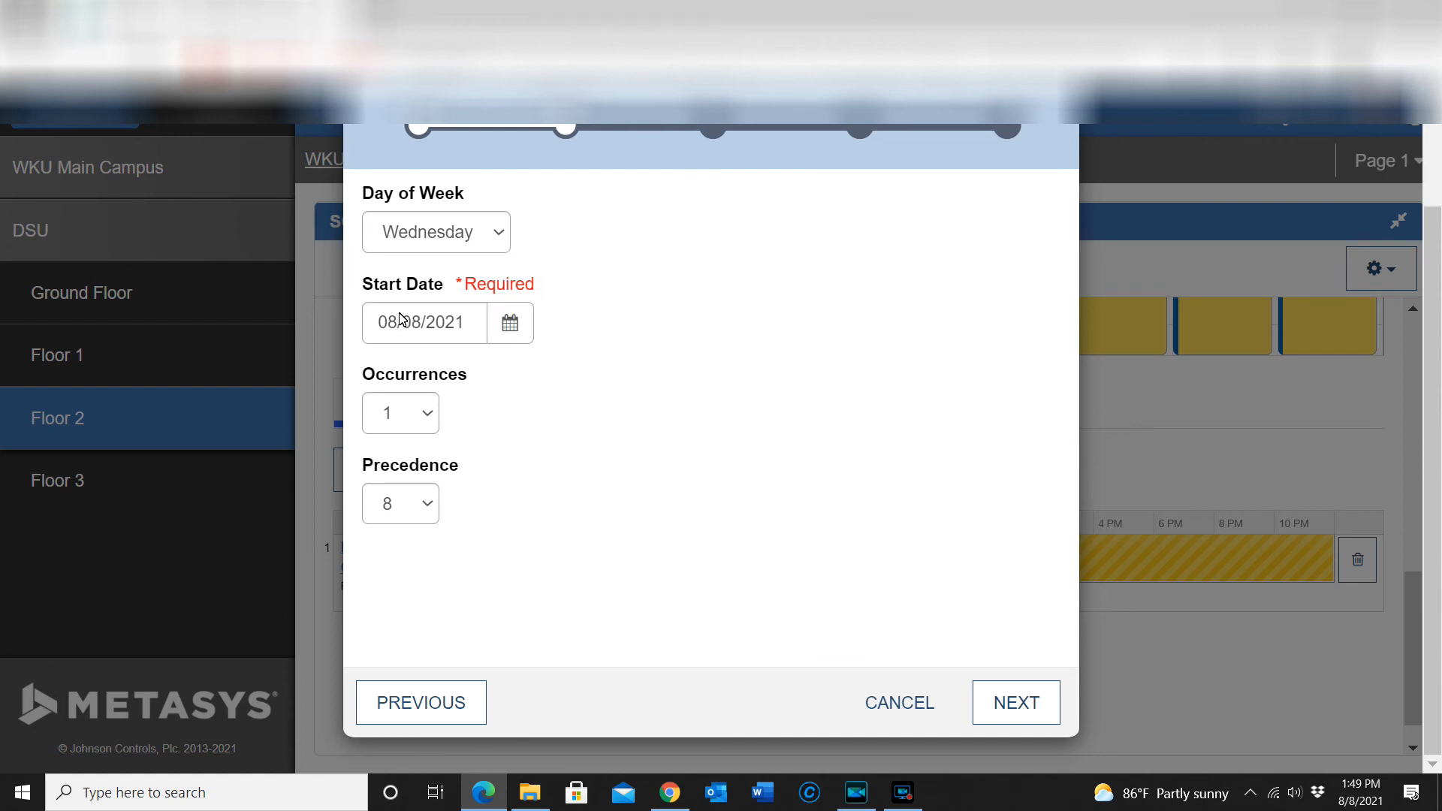
{"action": "left_click", "coordinate": [428, 430]}
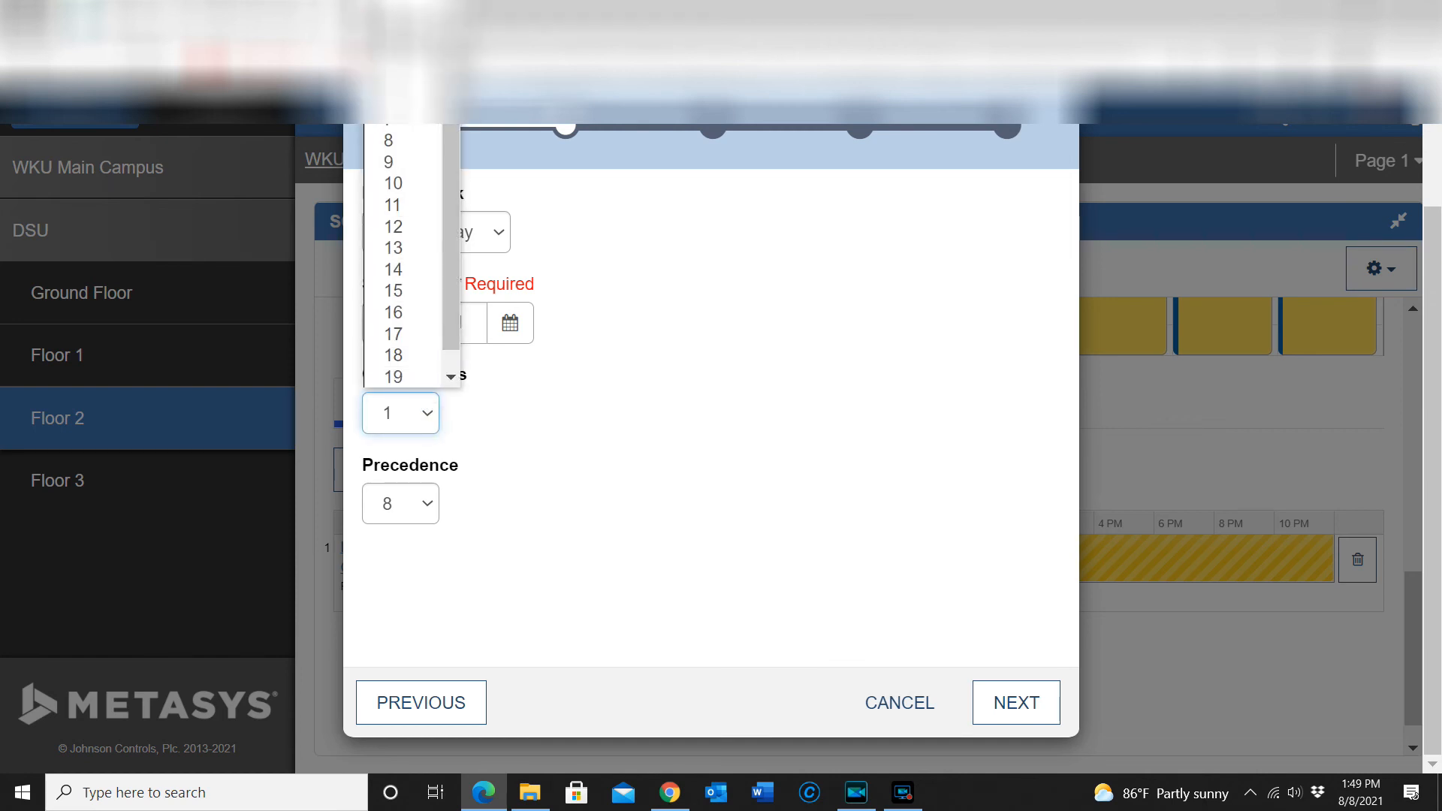
{"action": "left_click", "coordinate": [394, 32]}
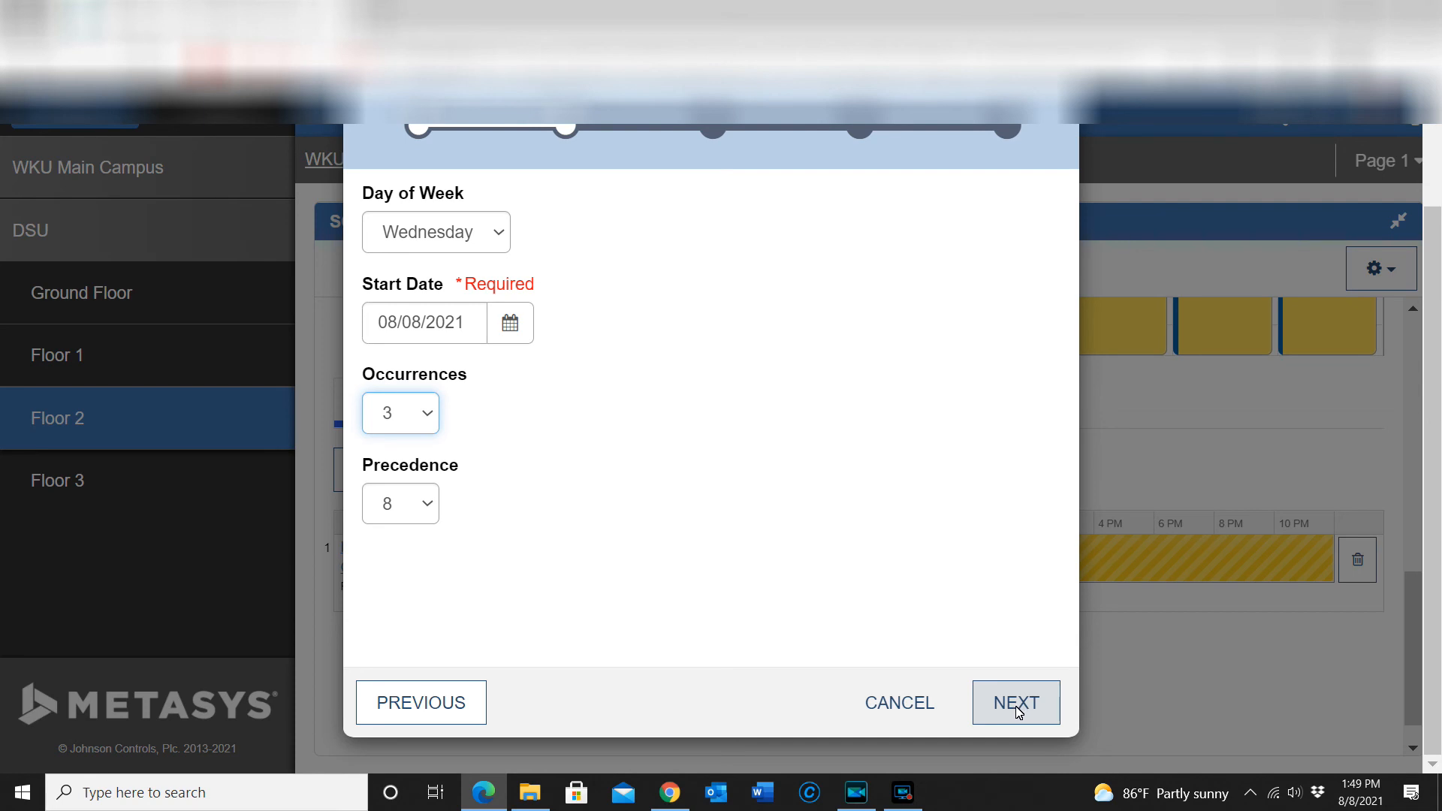
Step: Change the exception type to Weekly - Always, set its day to Tuesday, and back out without adding it
{"action": "left_click", "coordinate": [428, 714]}
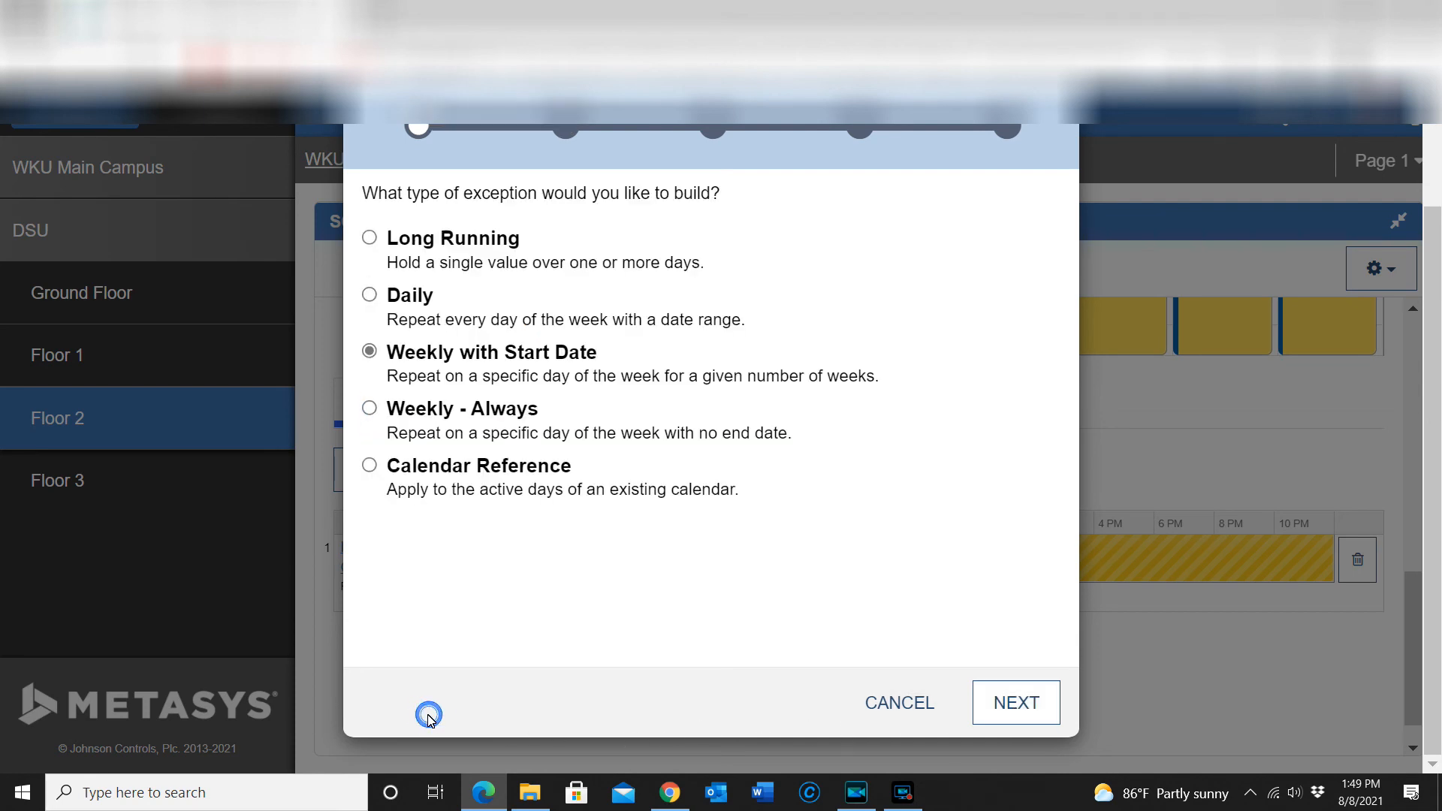
{"action": "left_click", "coordinate": [368, 410]}
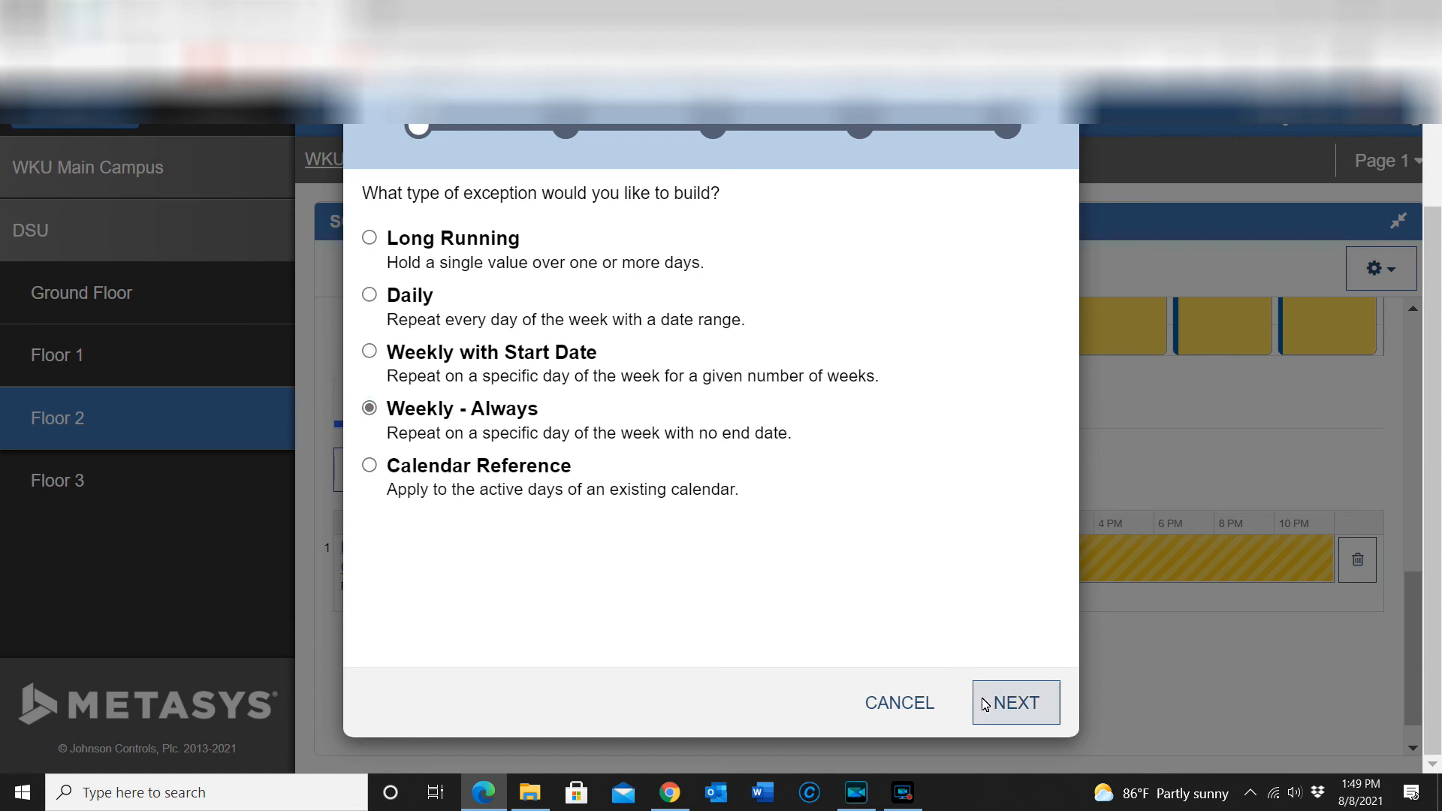
{"action": "left_click", "coordinate": [1016, 709]}
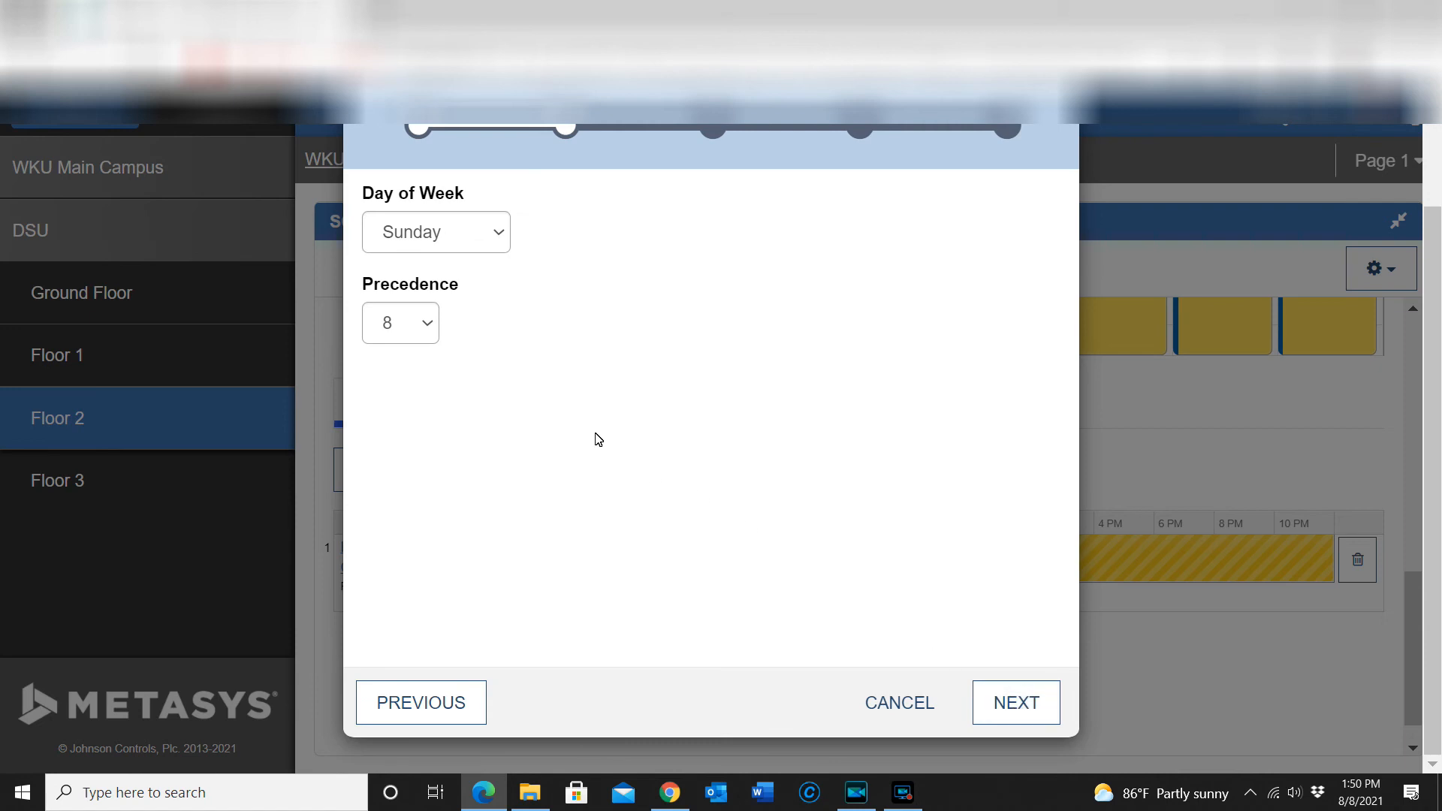
{"action": "left_click", "coordinate": [496, 235]}
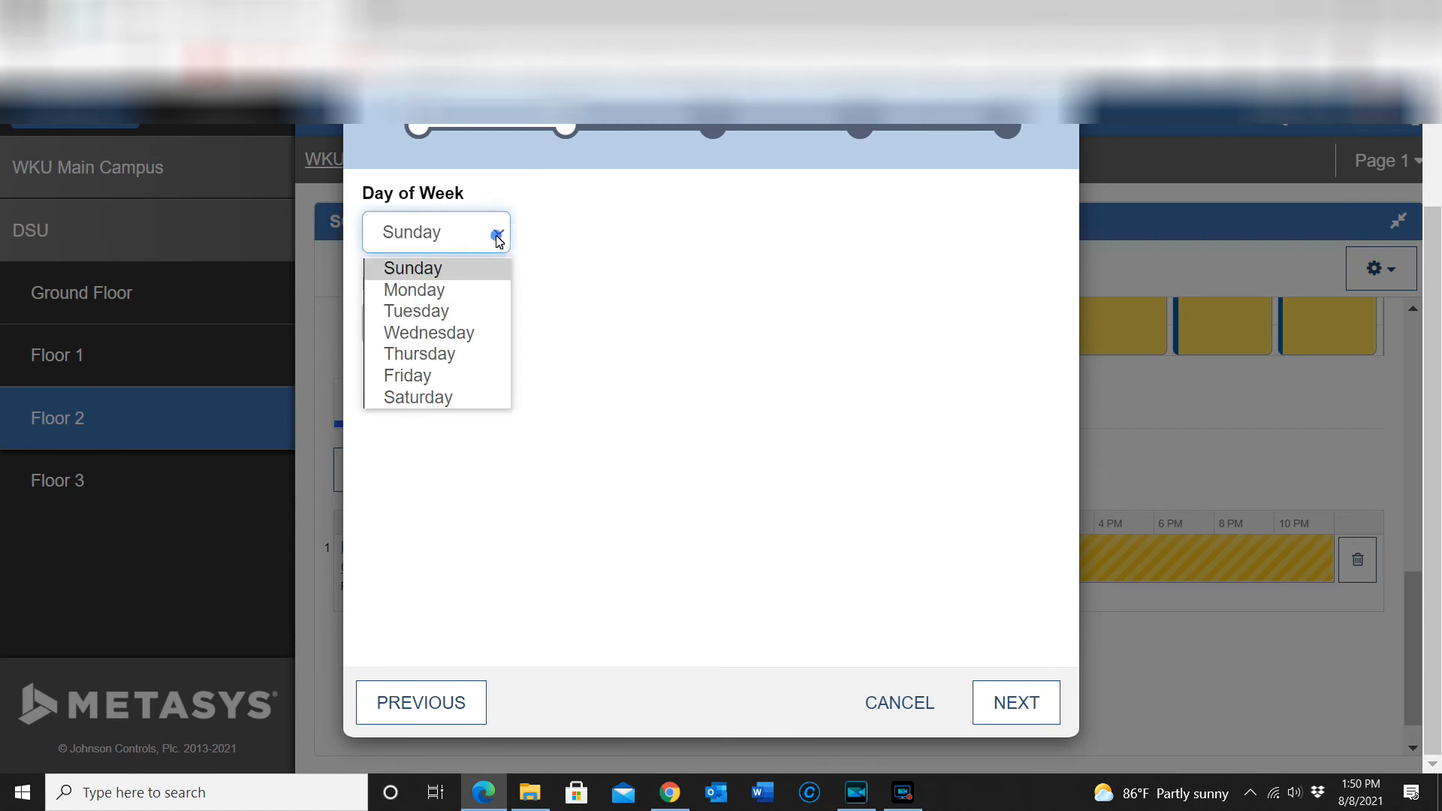
{"action": "left_click", "coordinate": [449, 310]}
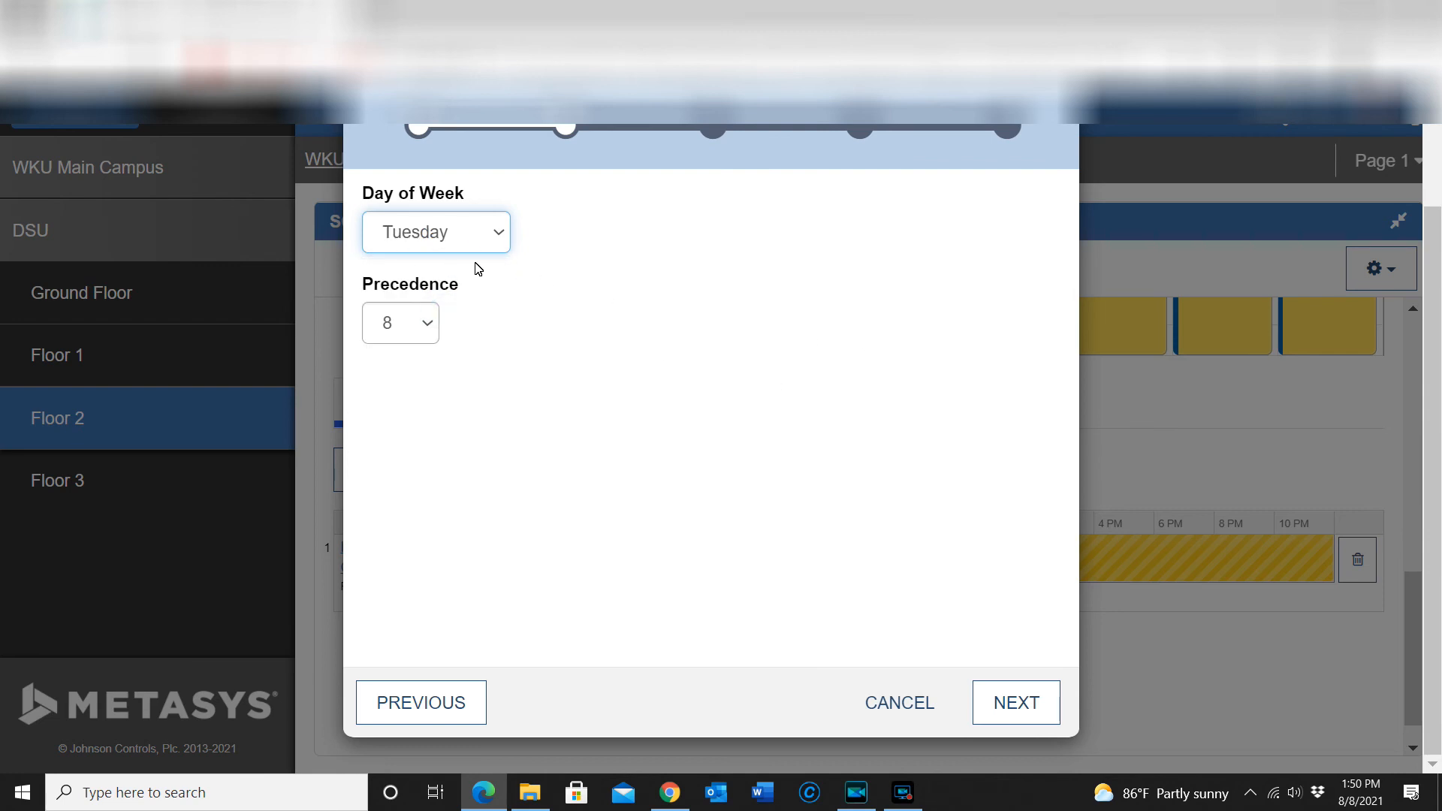
{"action": "left_click", "coordinate": [428, 697]}
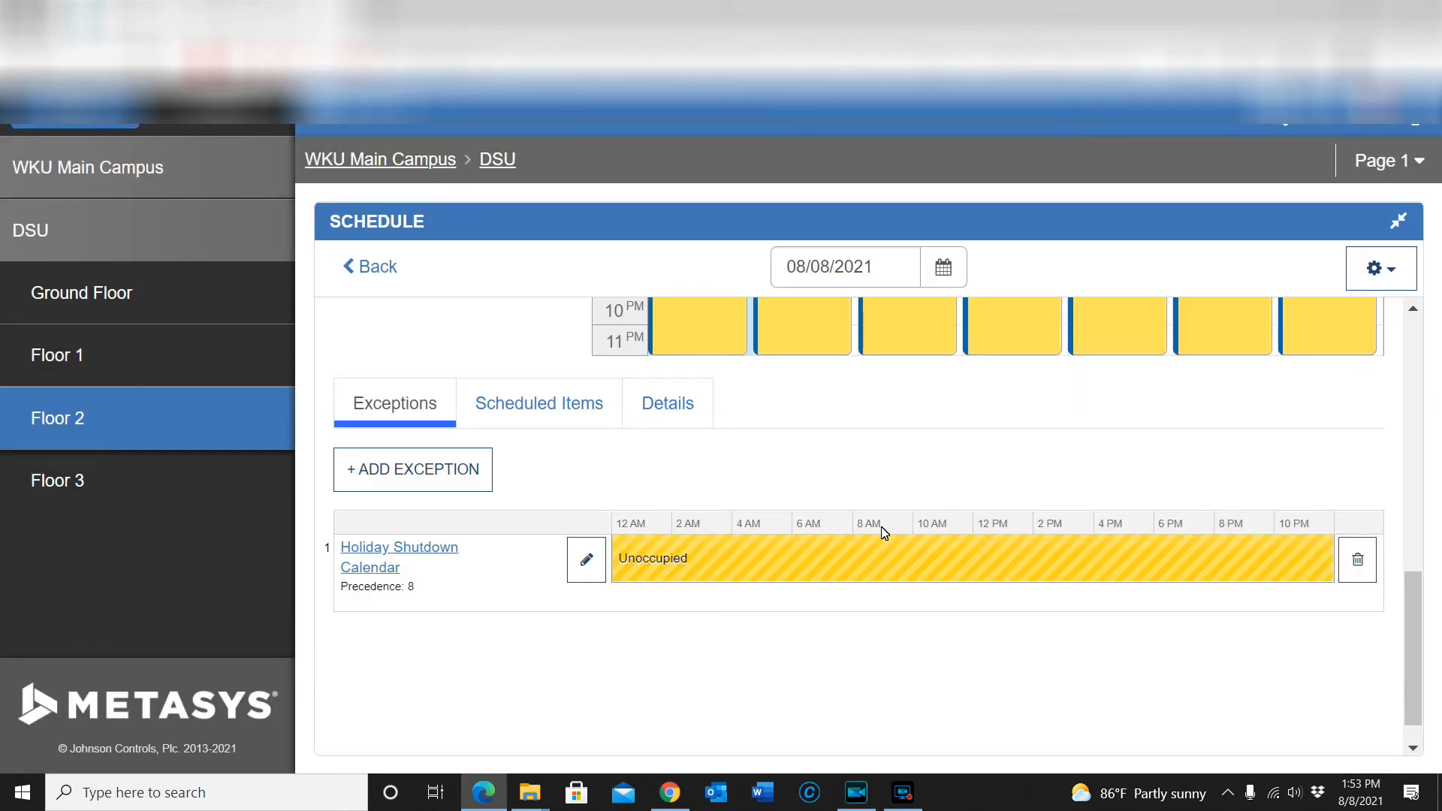
Step: Review the dates in the Holiday Shutdown Calendar exception and close the calendar without changes
{"action": "scroll", "coordinate": [887, 529], "scroll_direction": "up", "scroll_amount": 3}
{"action": "scroll", "coordinate": [892, 540], "scroll_direction": "down", "scroll_amount": 2}
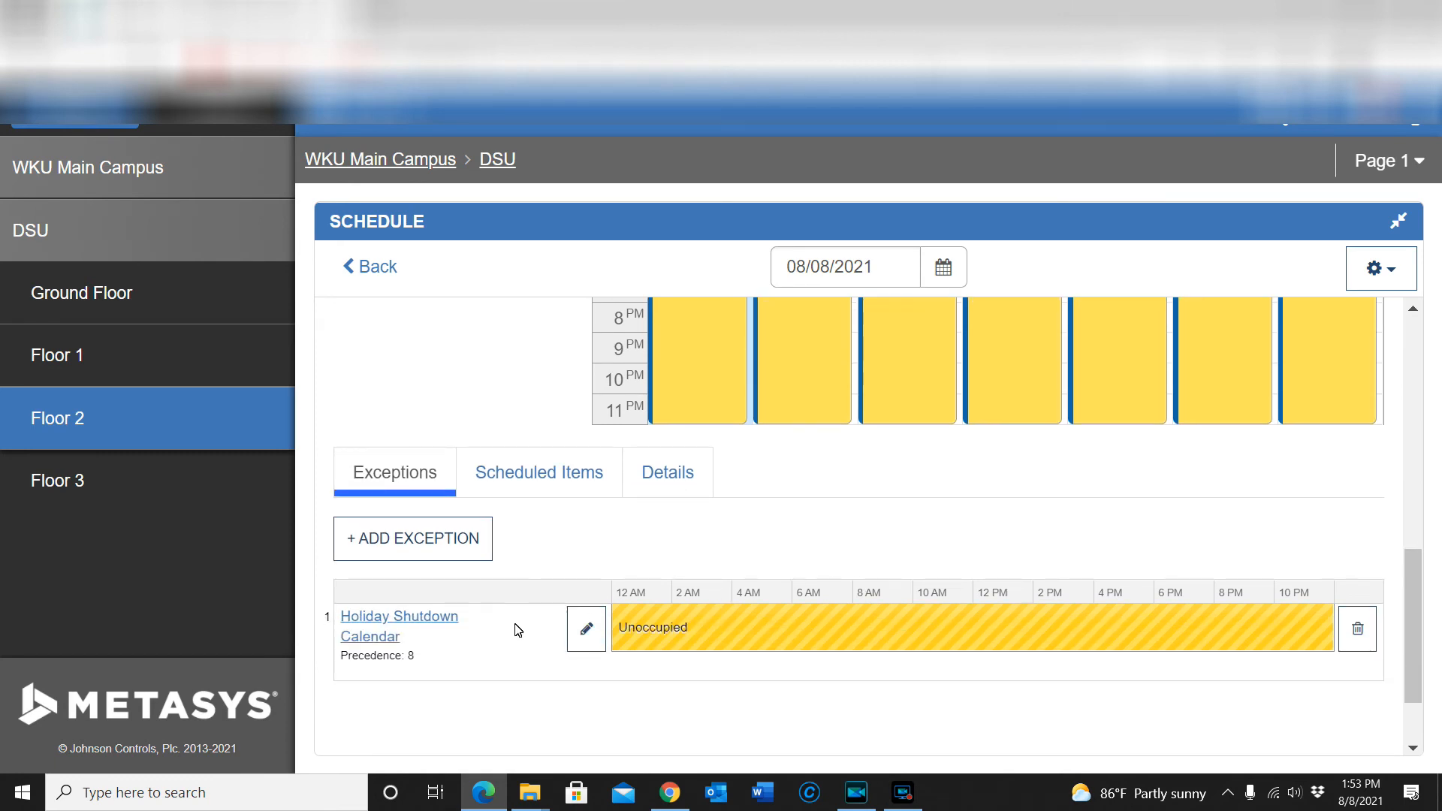
{"action": "left_click", "coordinate": [384, 645]}
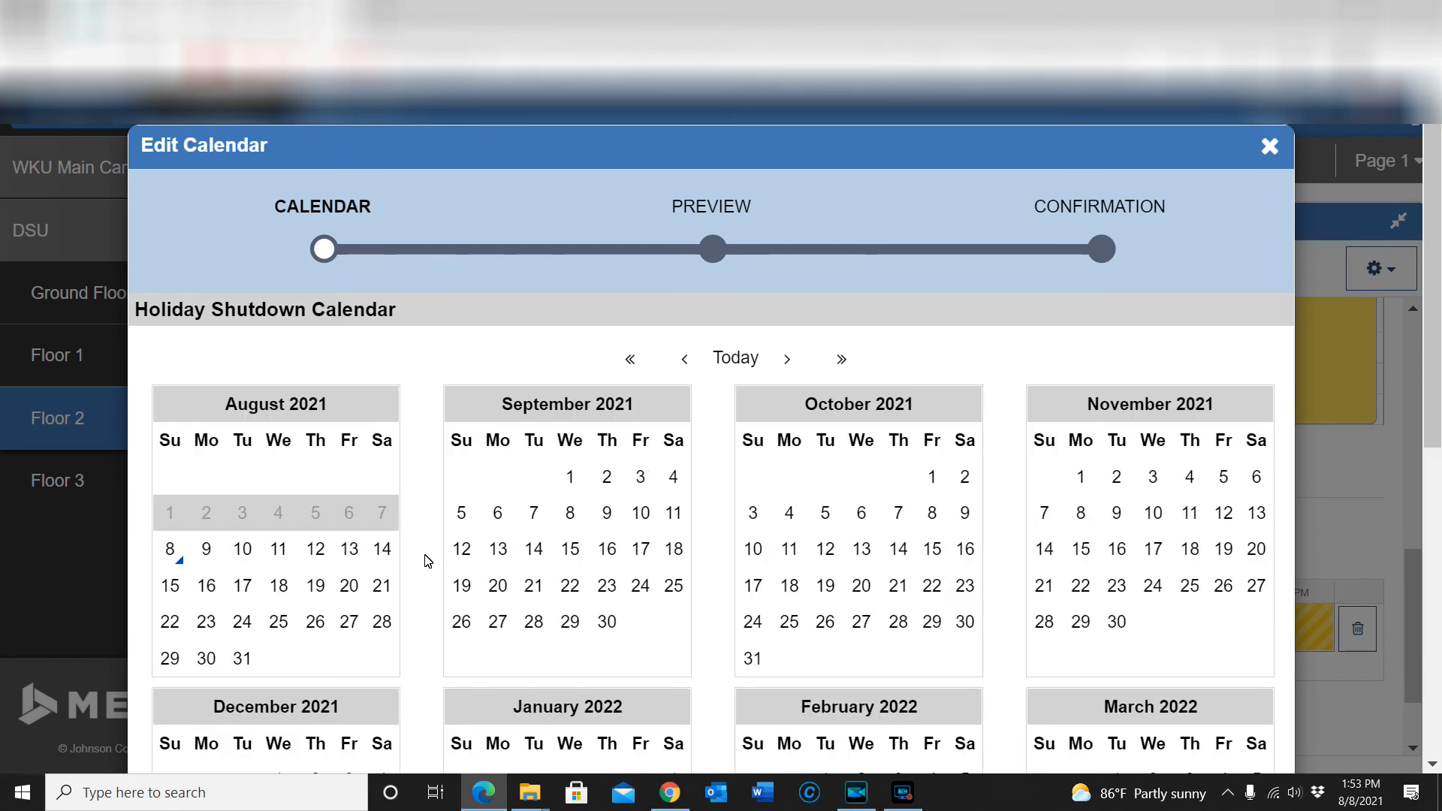
{"action": "scroll", "coordinate": [317, 573], "scroll_direction": "down", "scroll_amount": 1}
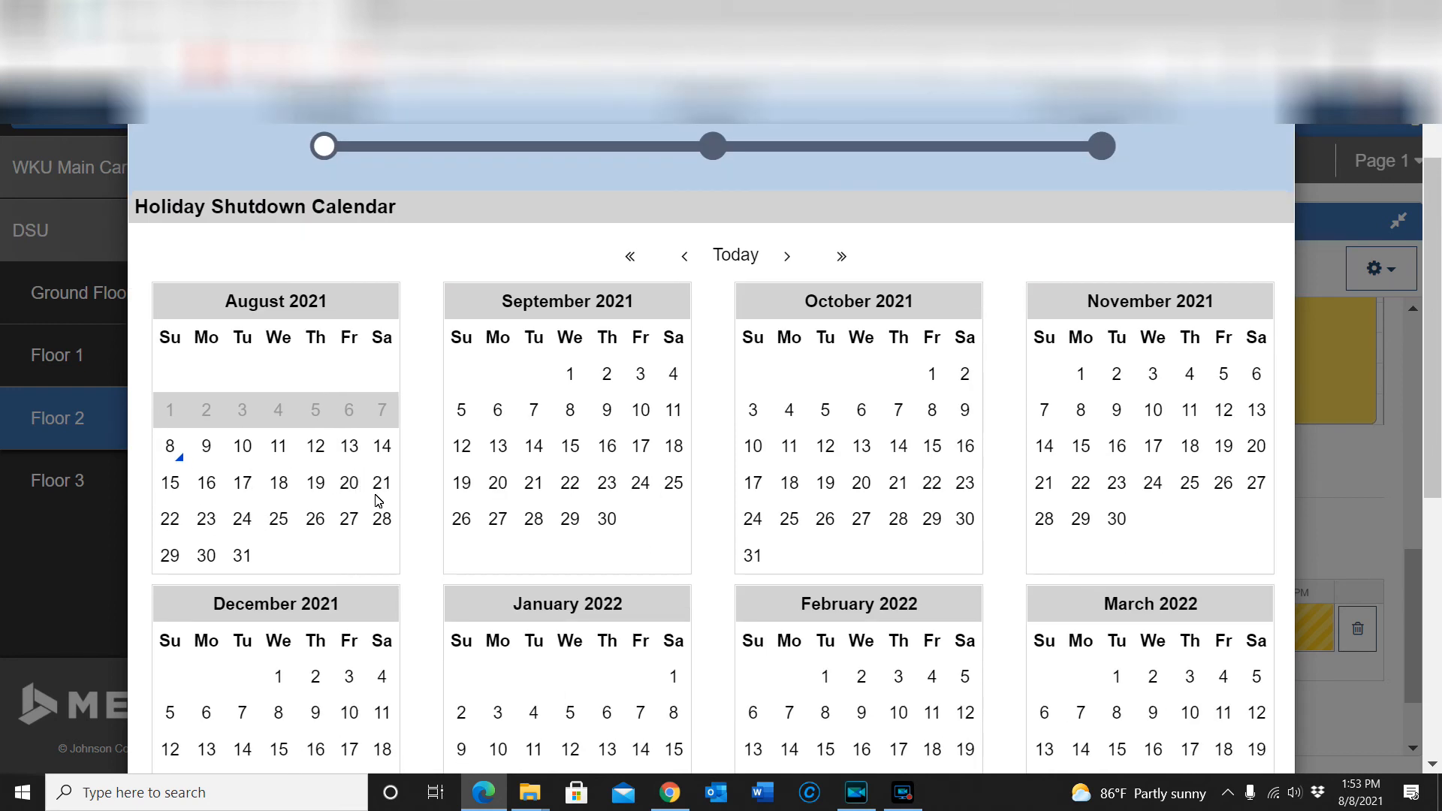
{"action": "scroll", "coordinate": [380, 501], "scroll_direction": "down", "scroll_amount": 1}
{"action": "scroll", "coordinate": [334, 436], "scroll_direction": "down", "scroll_amount": 2}
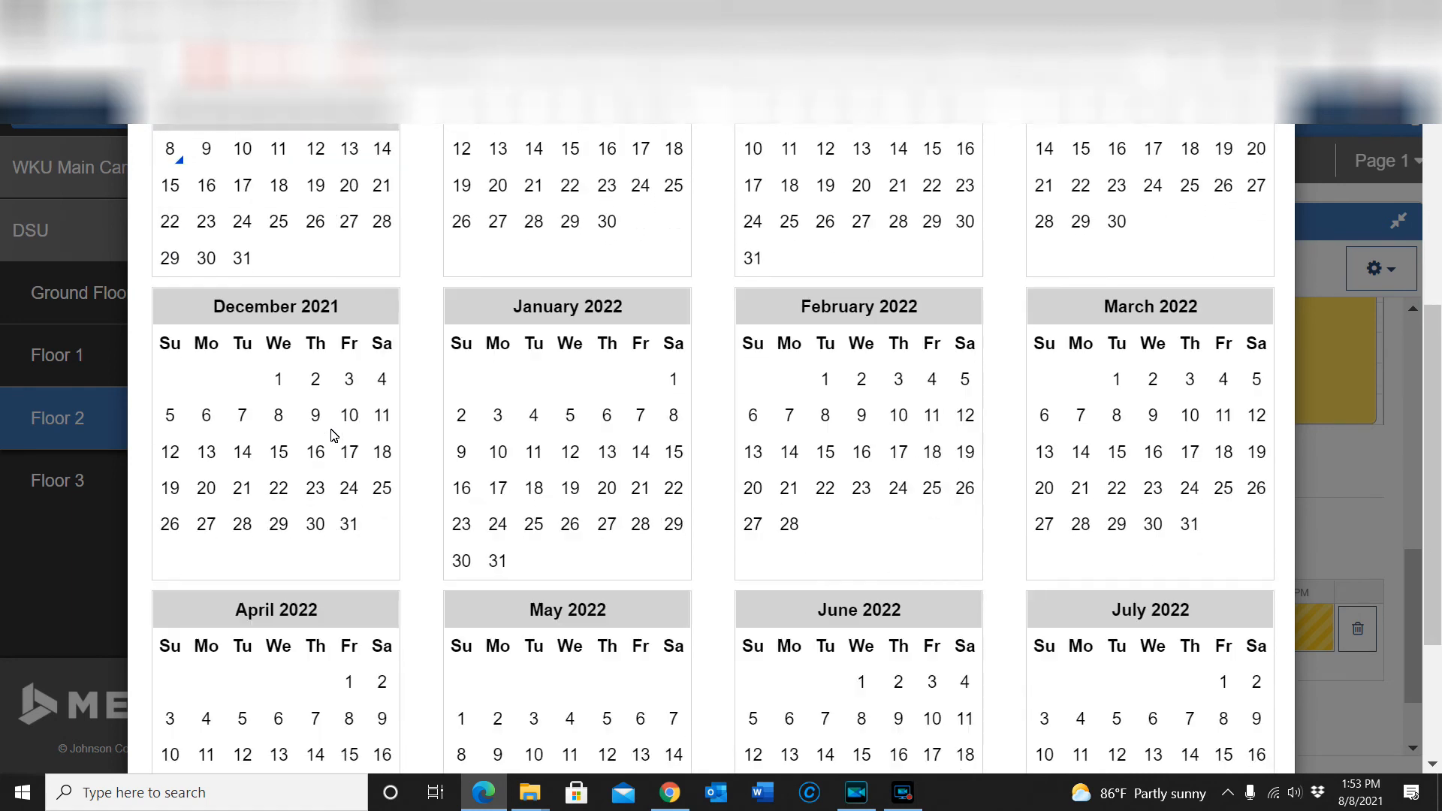
{"action": "scroll", "coordinate": [335, 434], "scroll_direction": "up", "scroll_amount": 3}
{"action": "scroll", "coordinate": [335, 434], "scroll_direction": "up", "scroll_amount": 1}
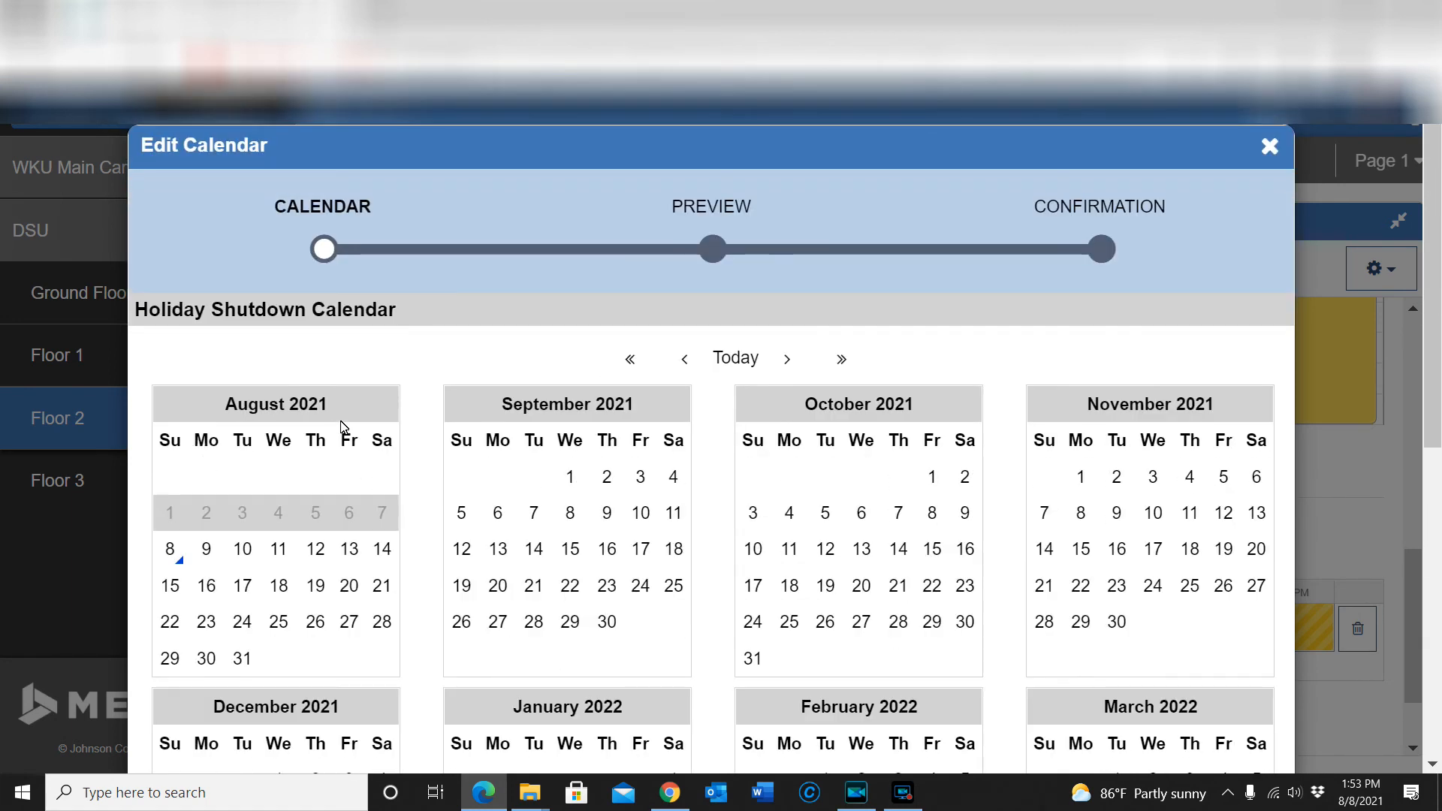
{"action": "left_click", "coordinate": [1275, 146]}
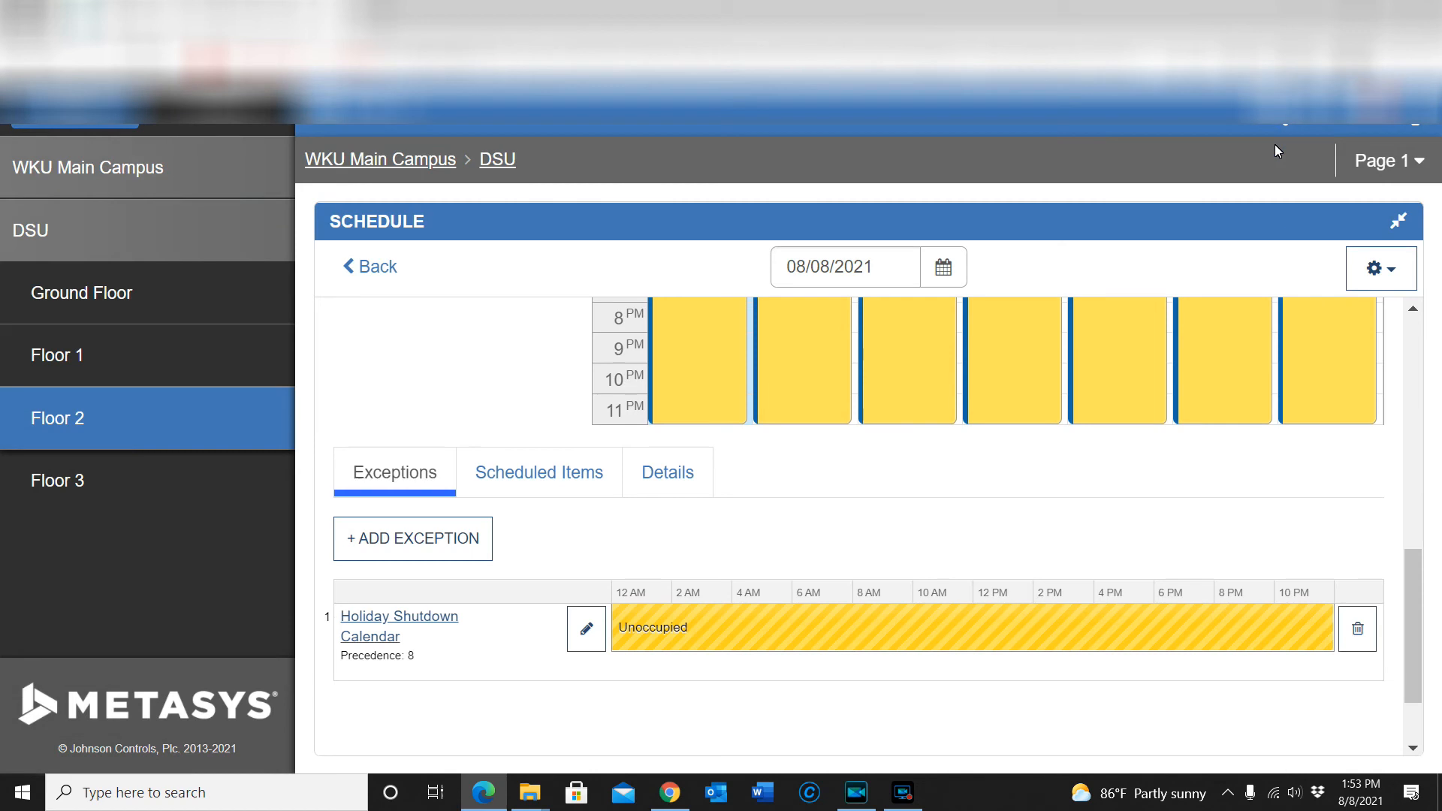
Step: Go to Floor 3 of Diddle Arena under WKU Main Campus
{"action": "left_click", "coordinate": [107, 172]}
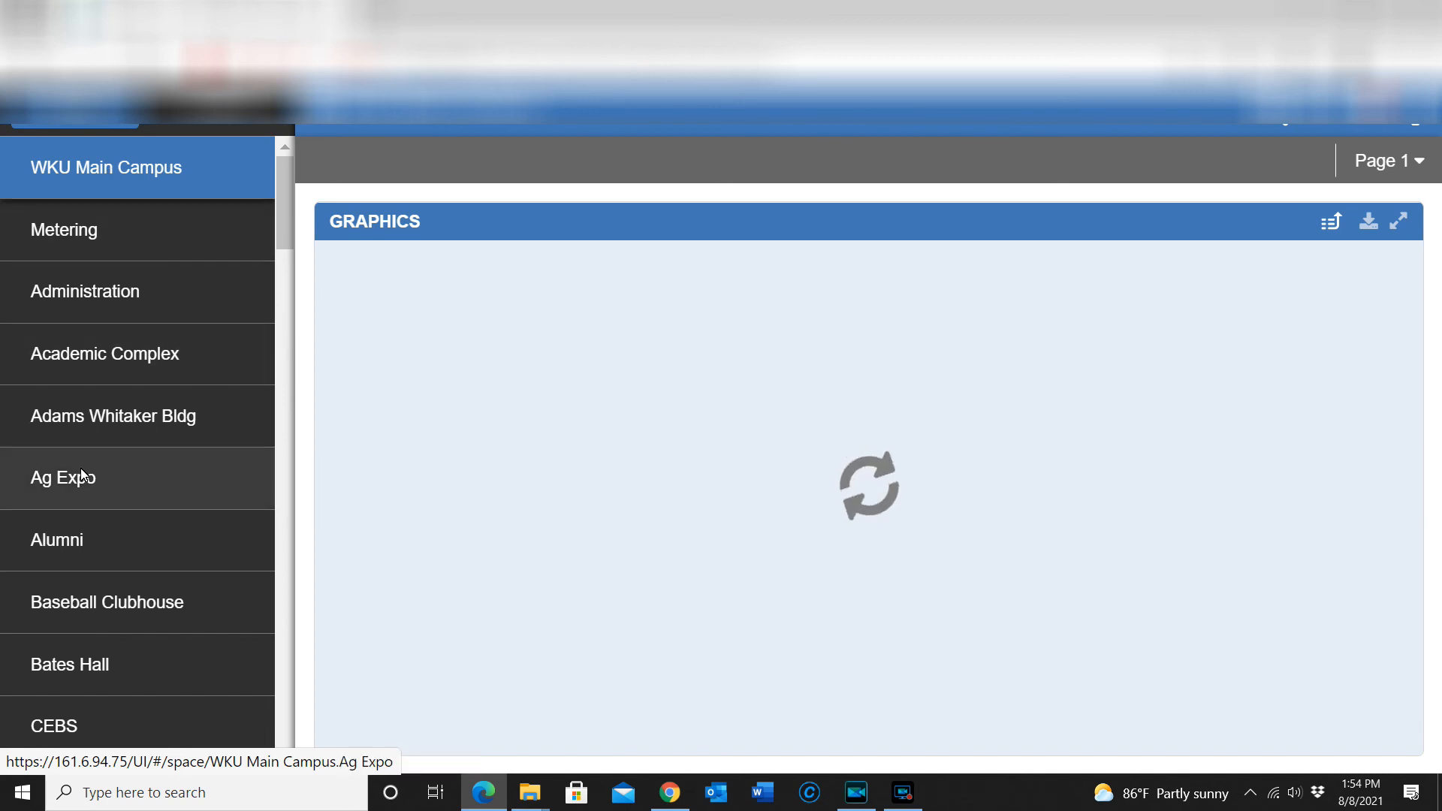
{"action": "scroll", "coordinate": [81, 469], "scroll_direction": "down", "scroll_amount": 8}
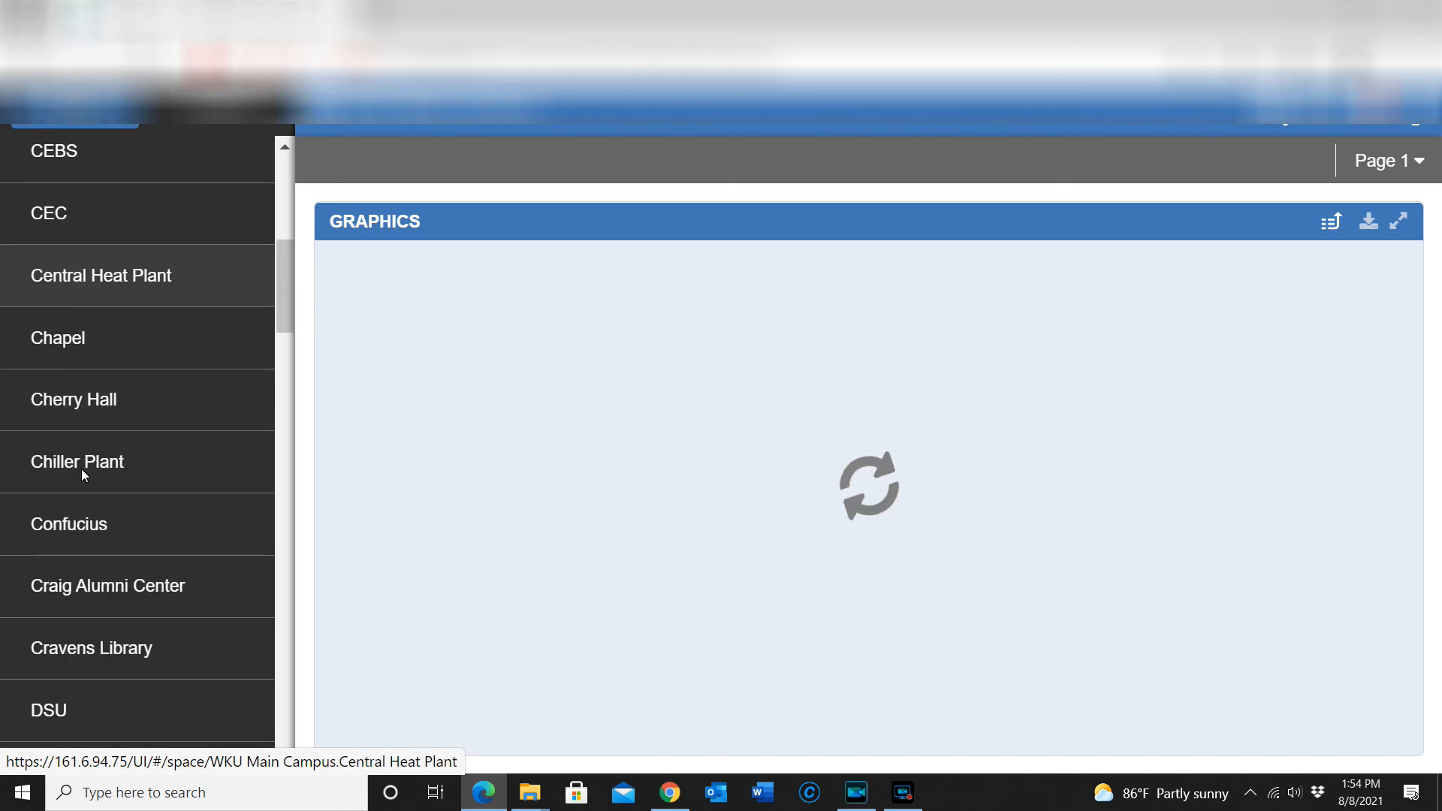
{"action": "scroll", "coordinate": [82, 469], "scroll_direction": "down", "scroll_amount": 5}
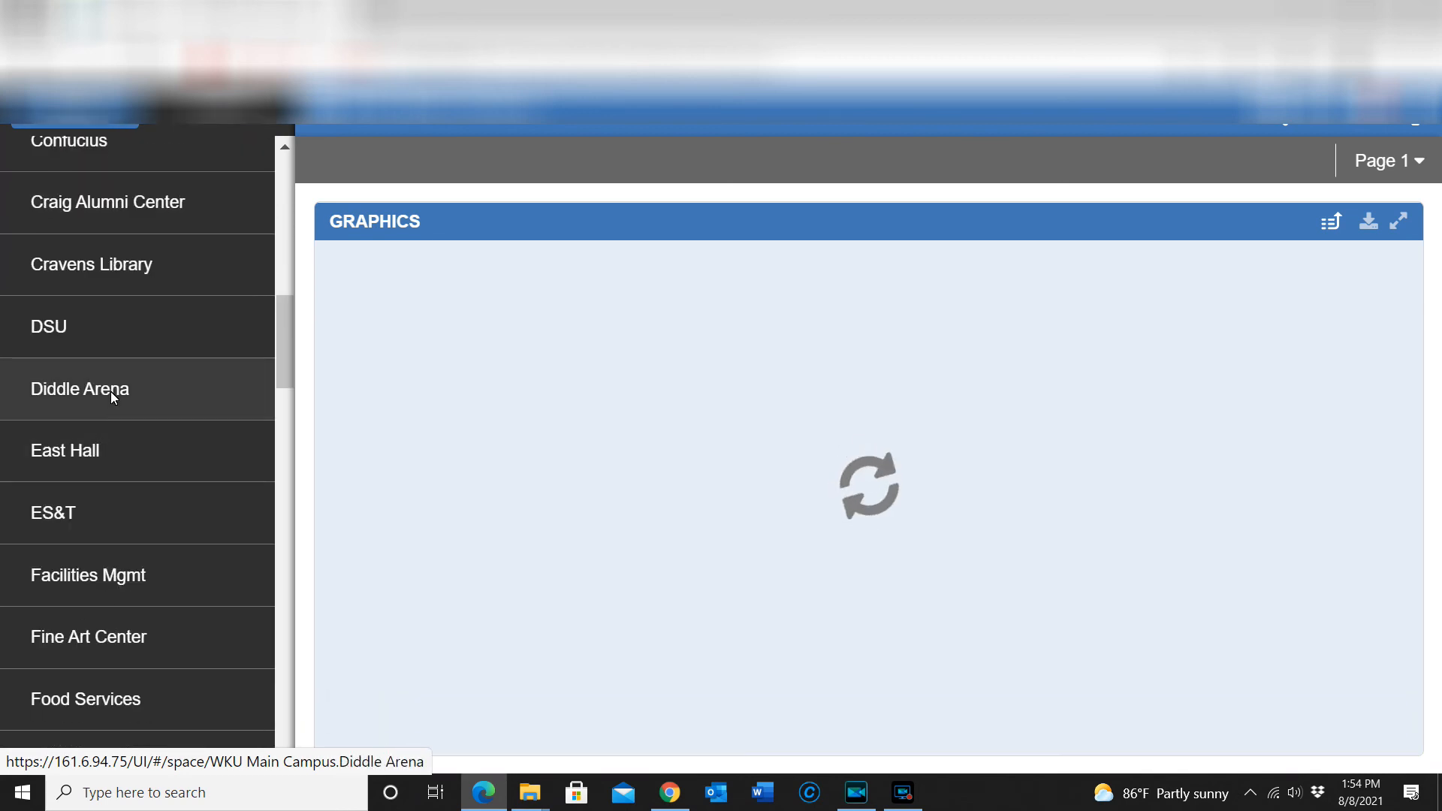
{"action": "left_click", "coordinate": [112, 385]}
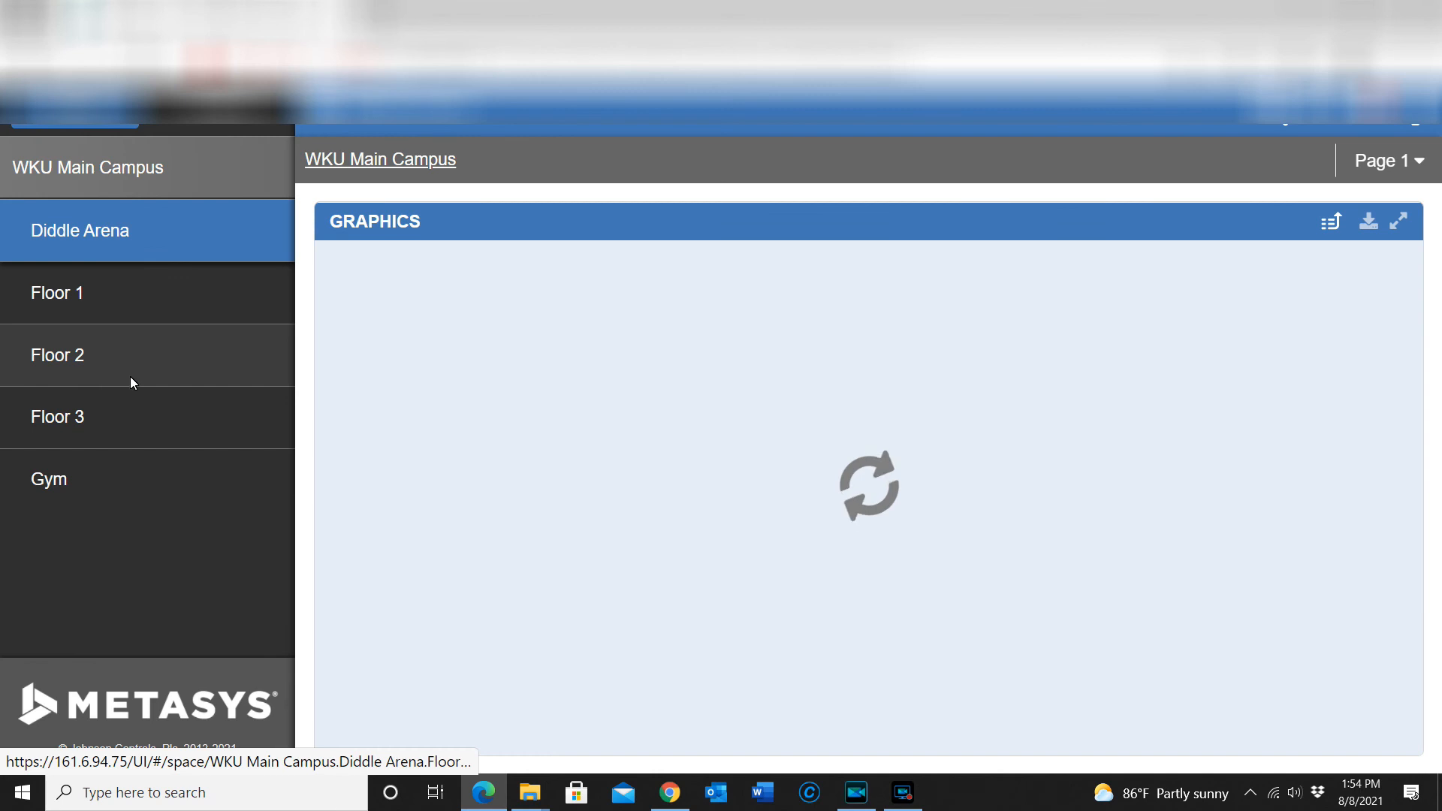
{"action": "left_click", "coordinate": [133, 435]}
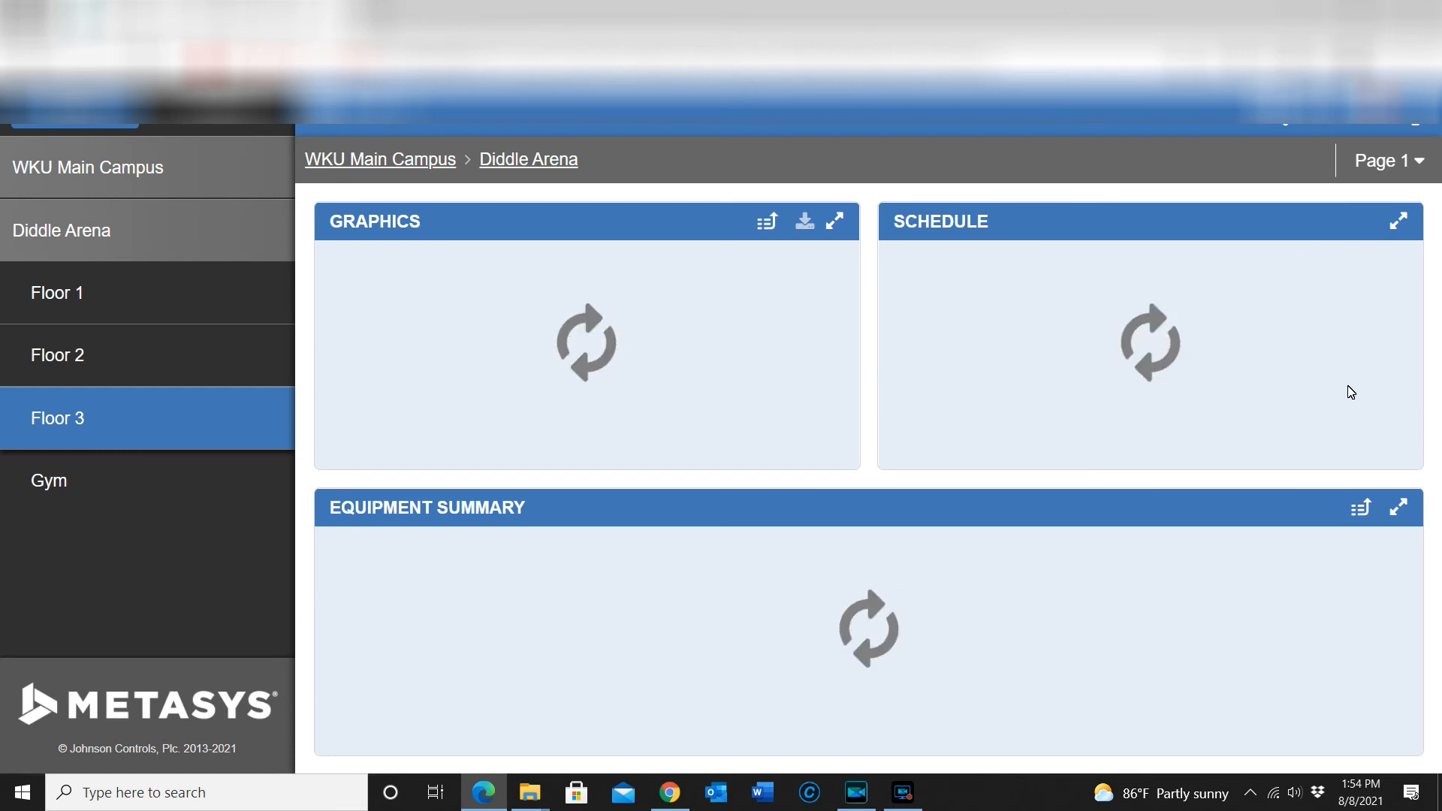
Step: Expand the Diddle Arena Floor 3 schedule view and open the Game Arena AHUs schedule
{"action": "left_click", "coordinate": [1402, 228]}
{"action": "left_click", "coordinate": [1402, 228]}
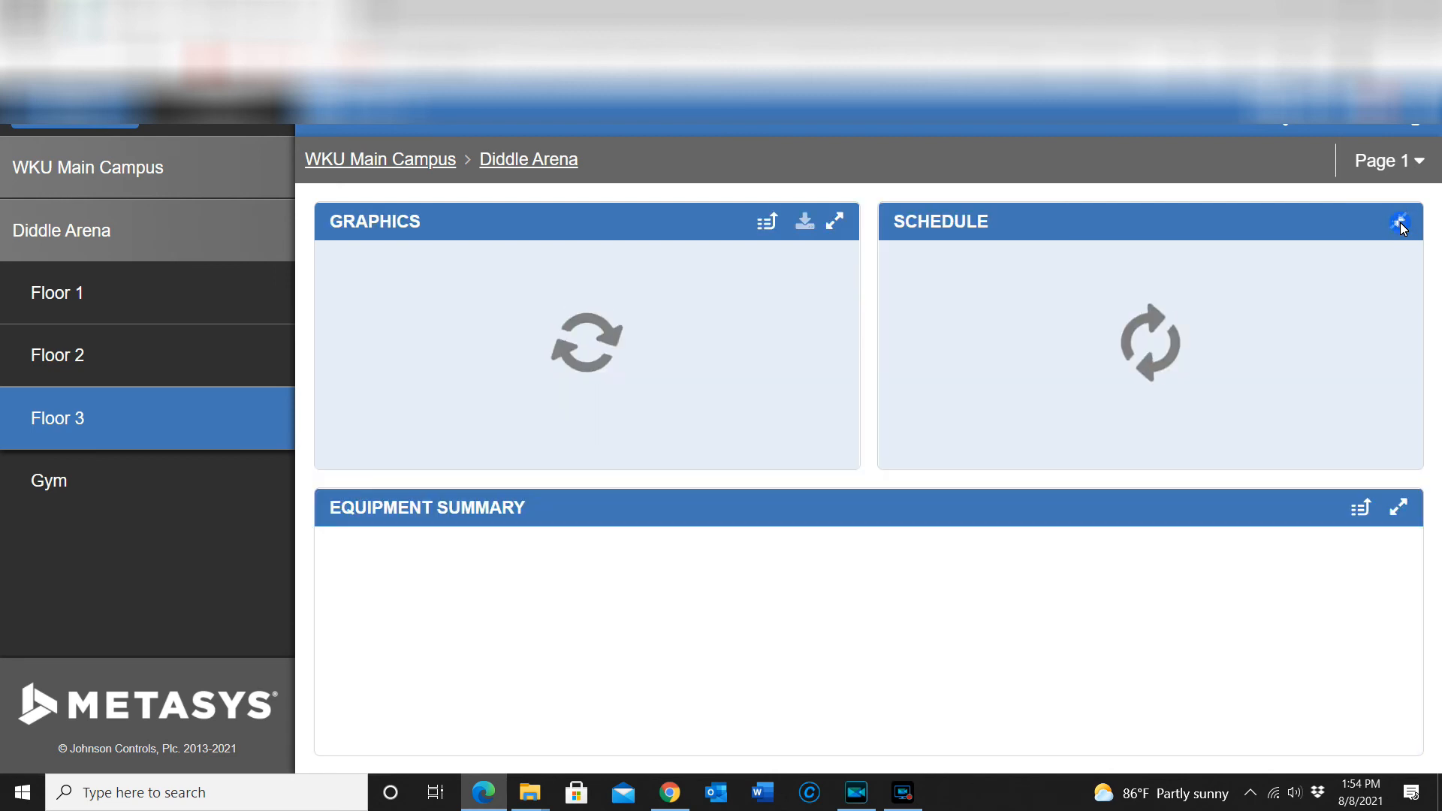
{"action": "left_click", "coordinate": [1328, 268]}
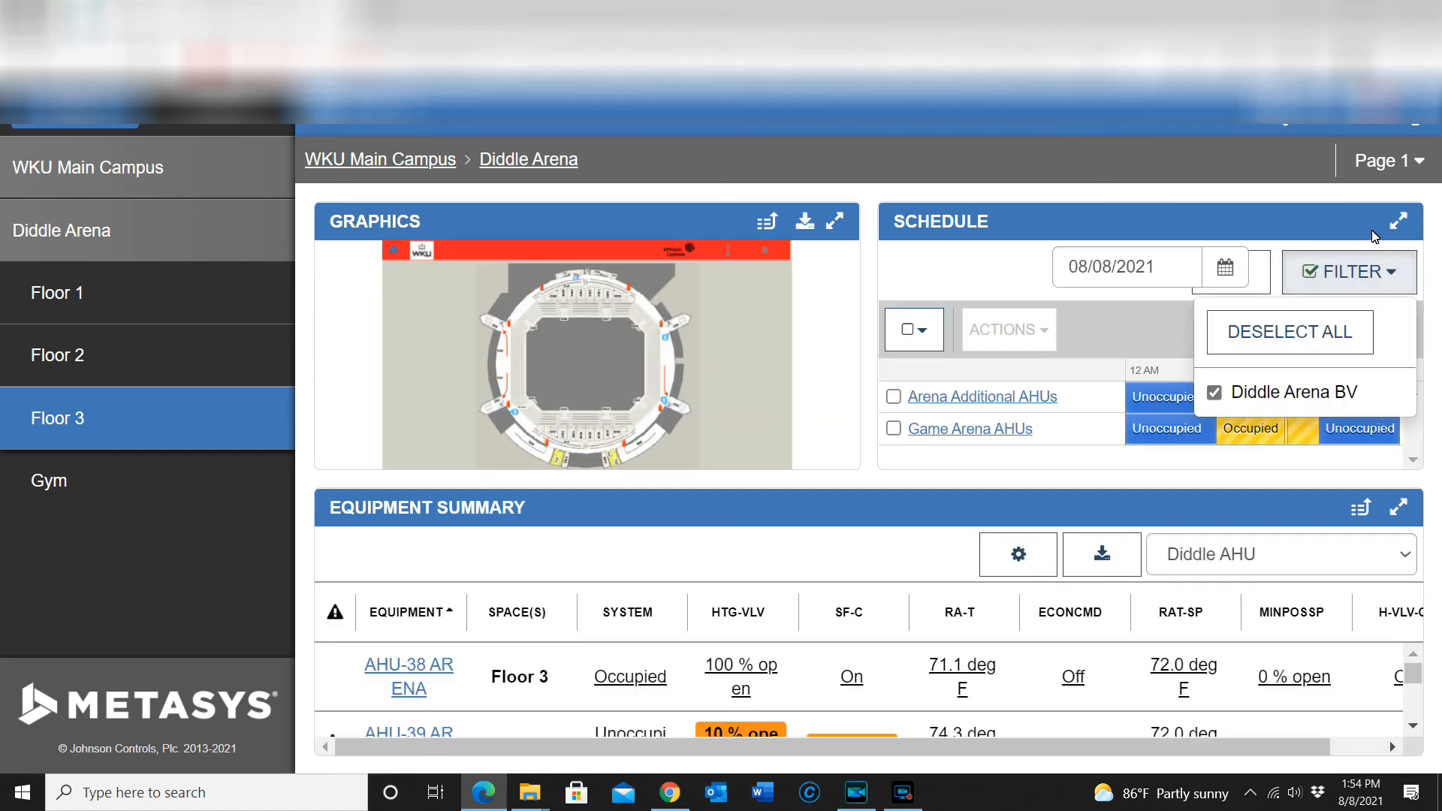
{"action": "left_click", "coordinate": [1398, 221]}
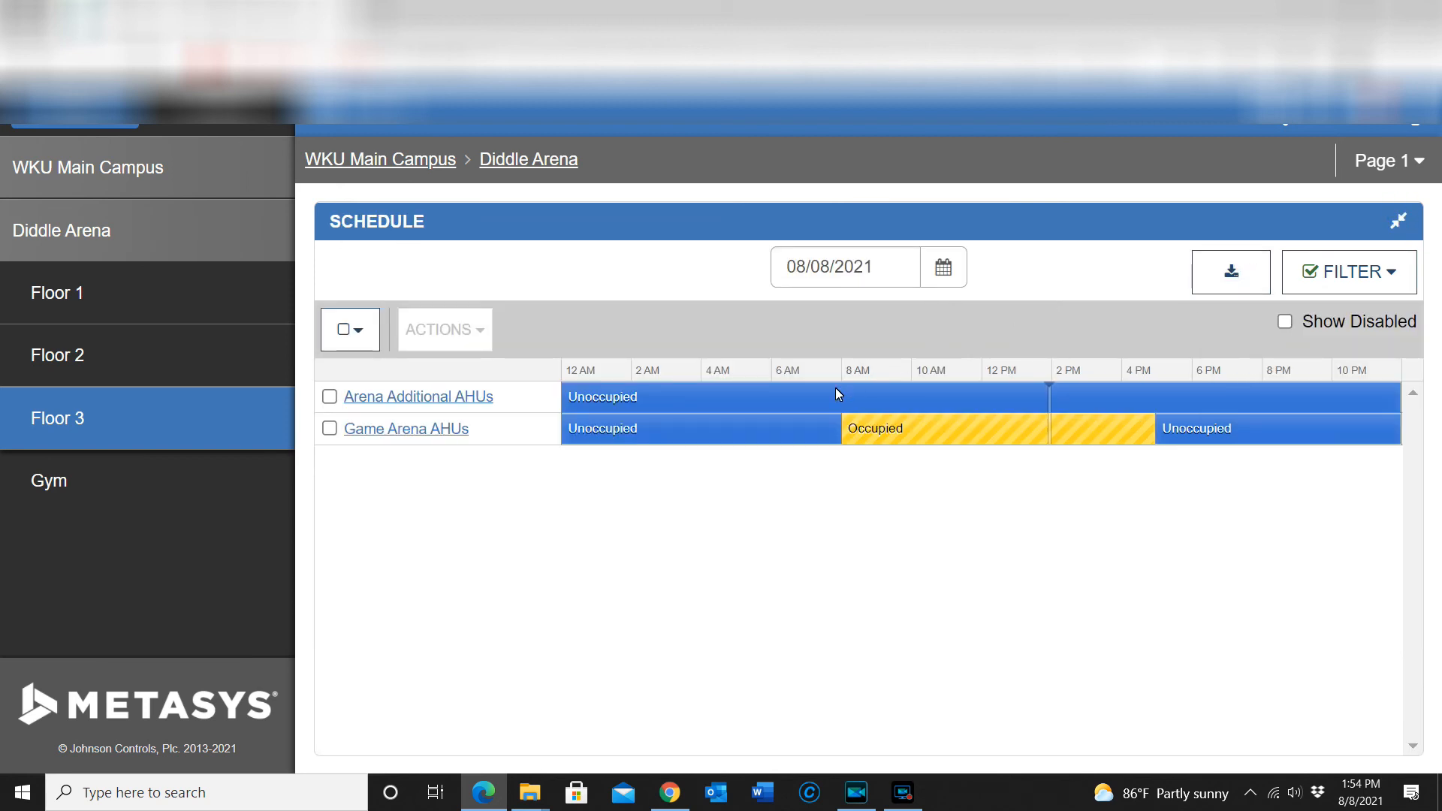
{"action": "left_click", "coordinate": [415, 429]}
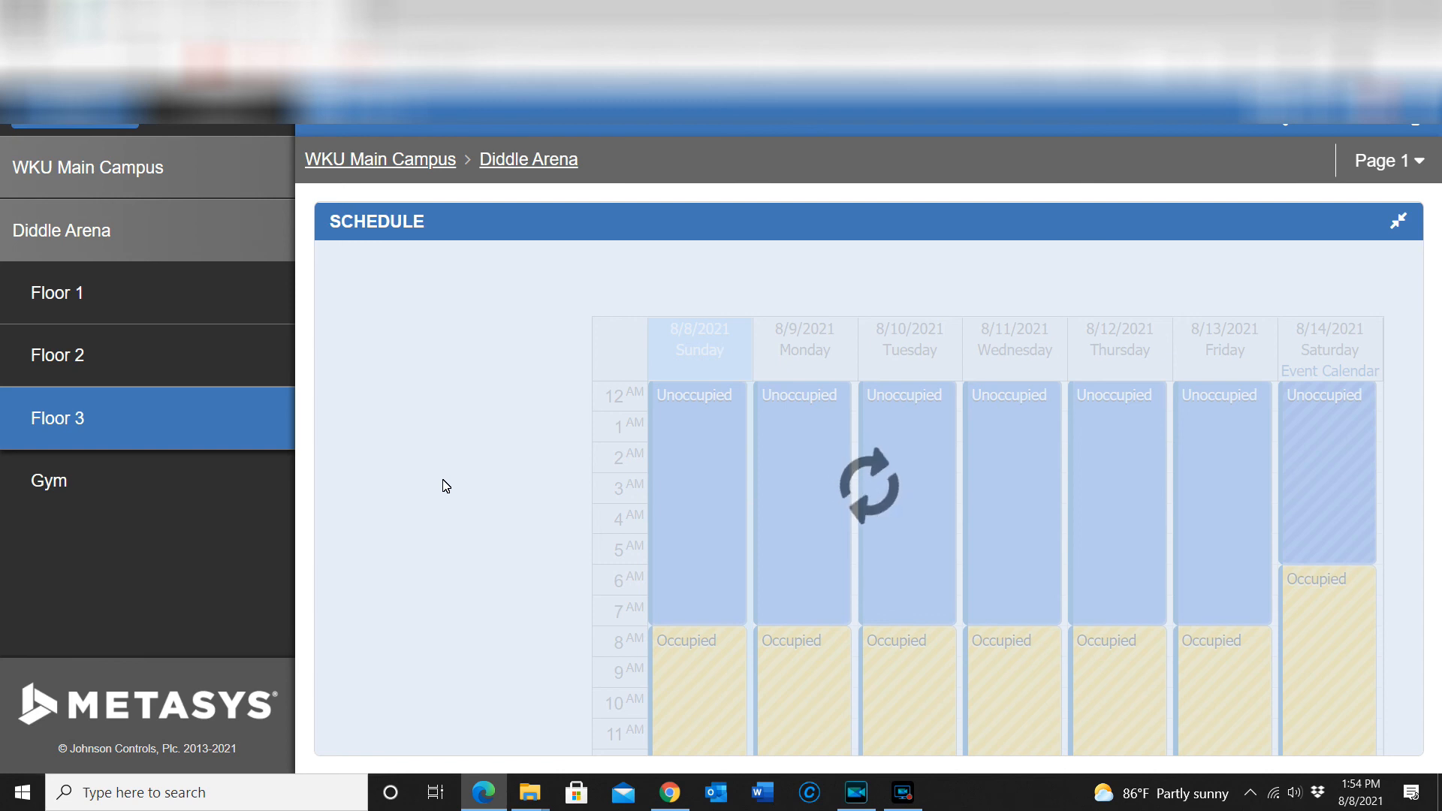
Step: Open the Event Calendar from the exceptions of the Game Arena AHUs schedule
{"action": "scroll", "coordinate": [447, 489], "scroll_direction": "down", "scroll_amount": 10}
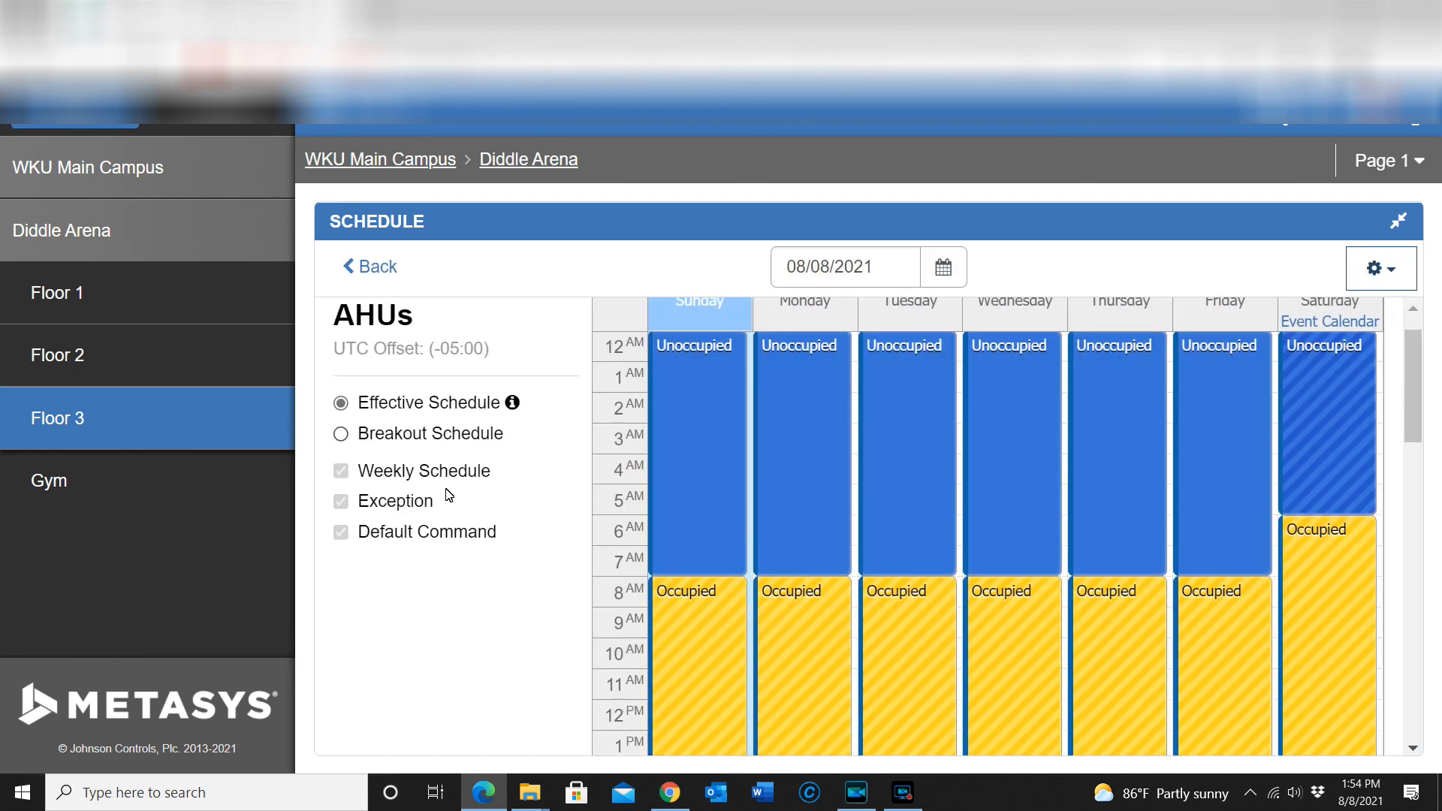
{"action": "scroll", "coordinate": [451, 503], "scroll_direction": "up", "scroll_amount": 2}
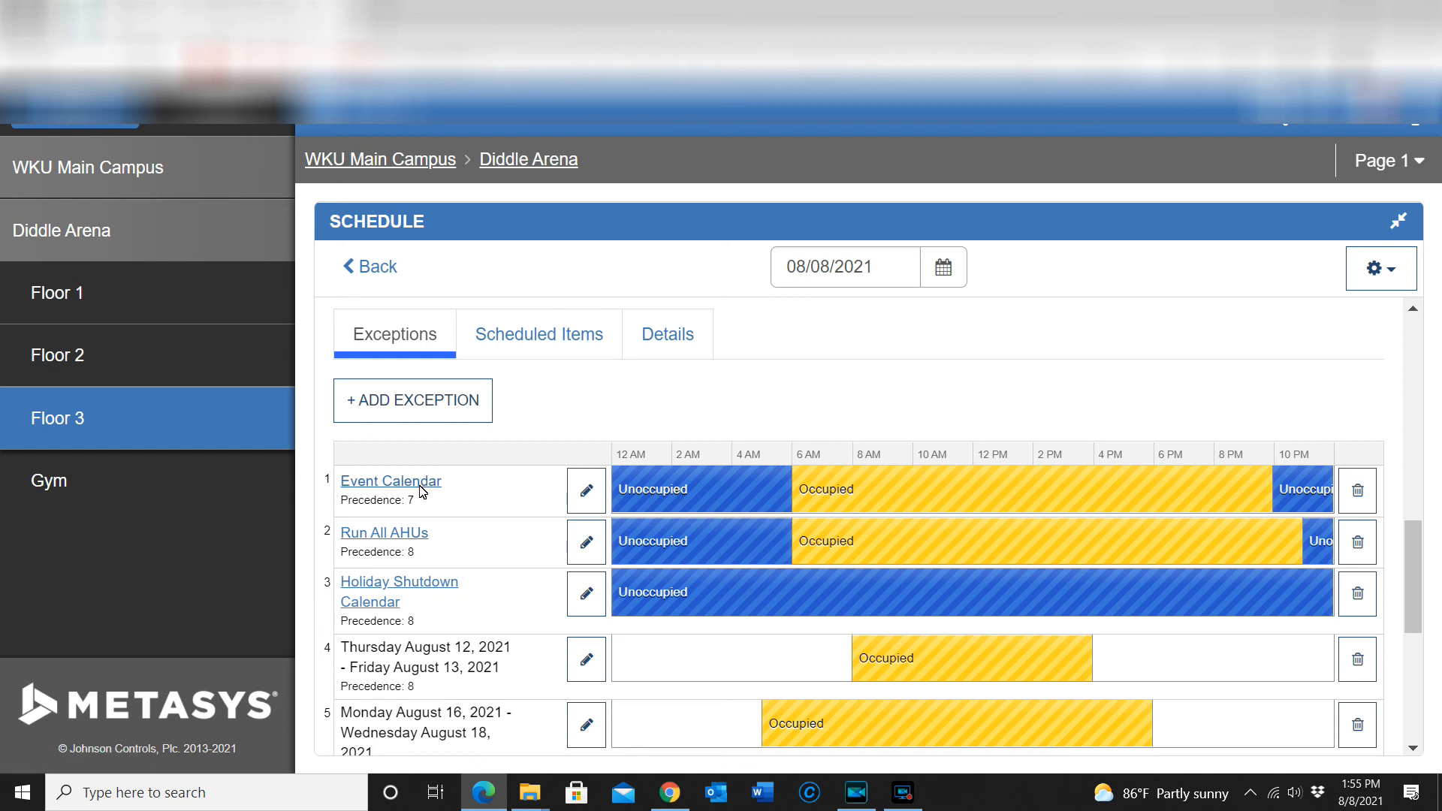
{"action": "left_click", "coordinate": [391, 489]}
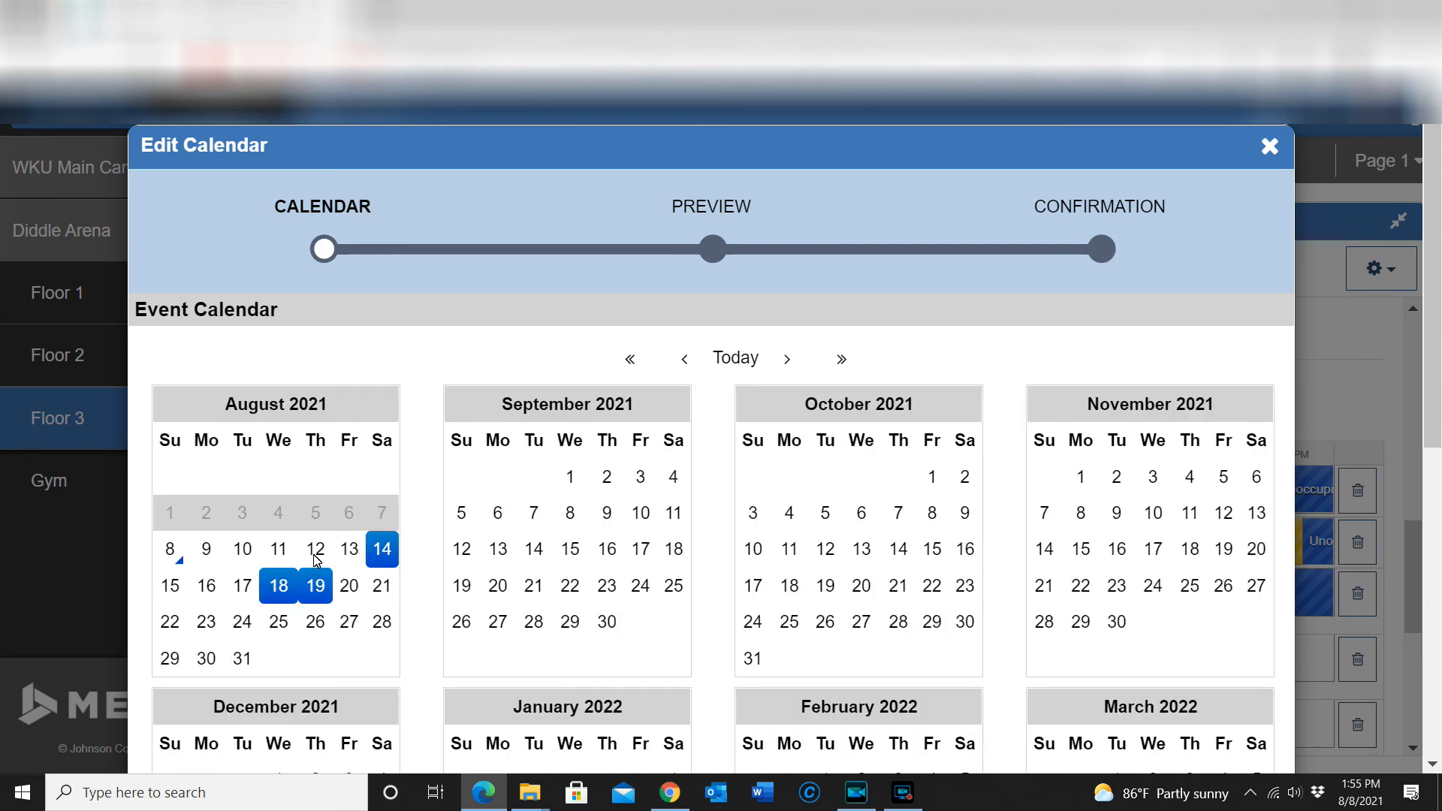
Step: Mark and unmark August 20, 2021 in the Event Calendar, cancel the edit, and return to the Floor 3 schedule list
{"action": "left_click", "coordinate": [349, 588]}
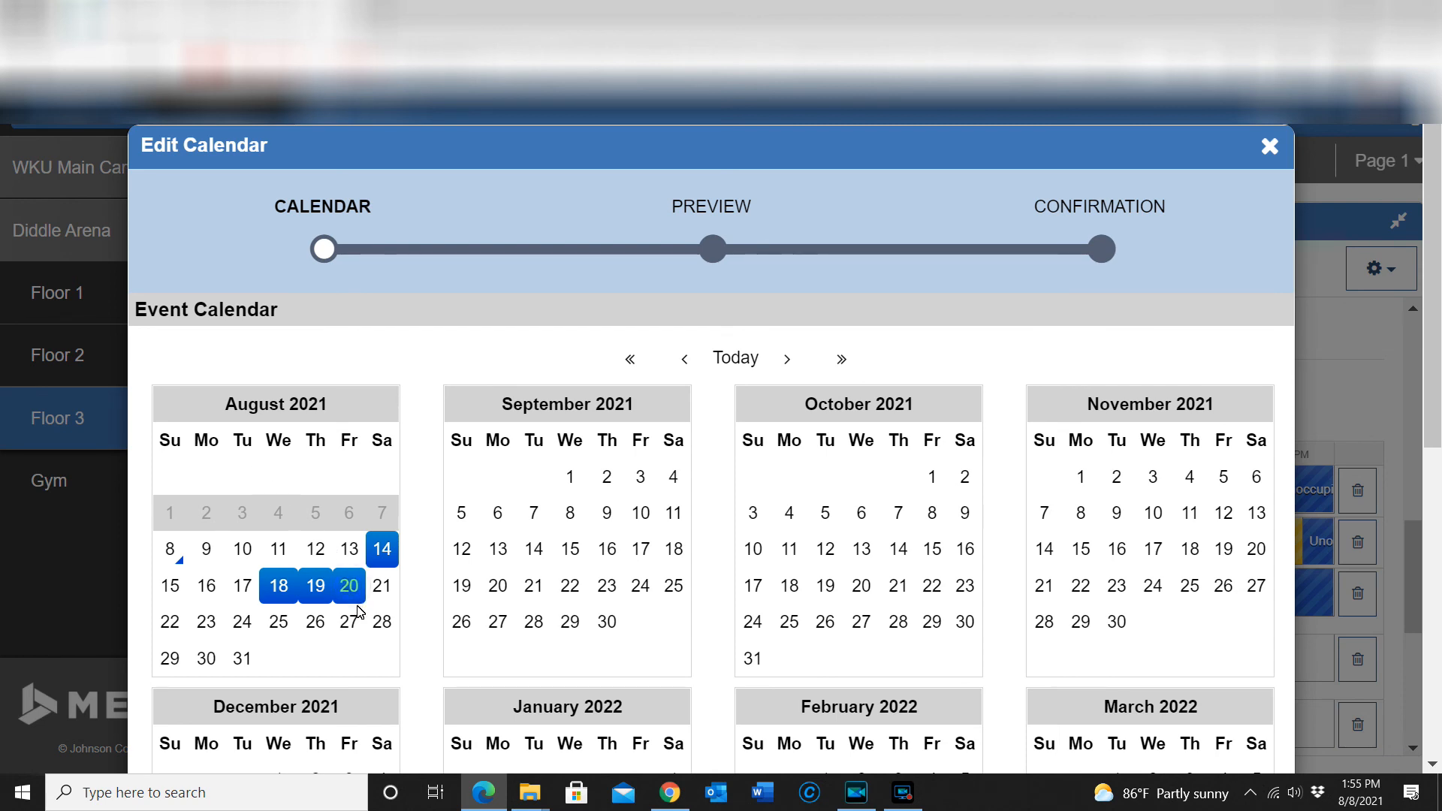
{"action": "left_click", "coordinate": [350, 589]}
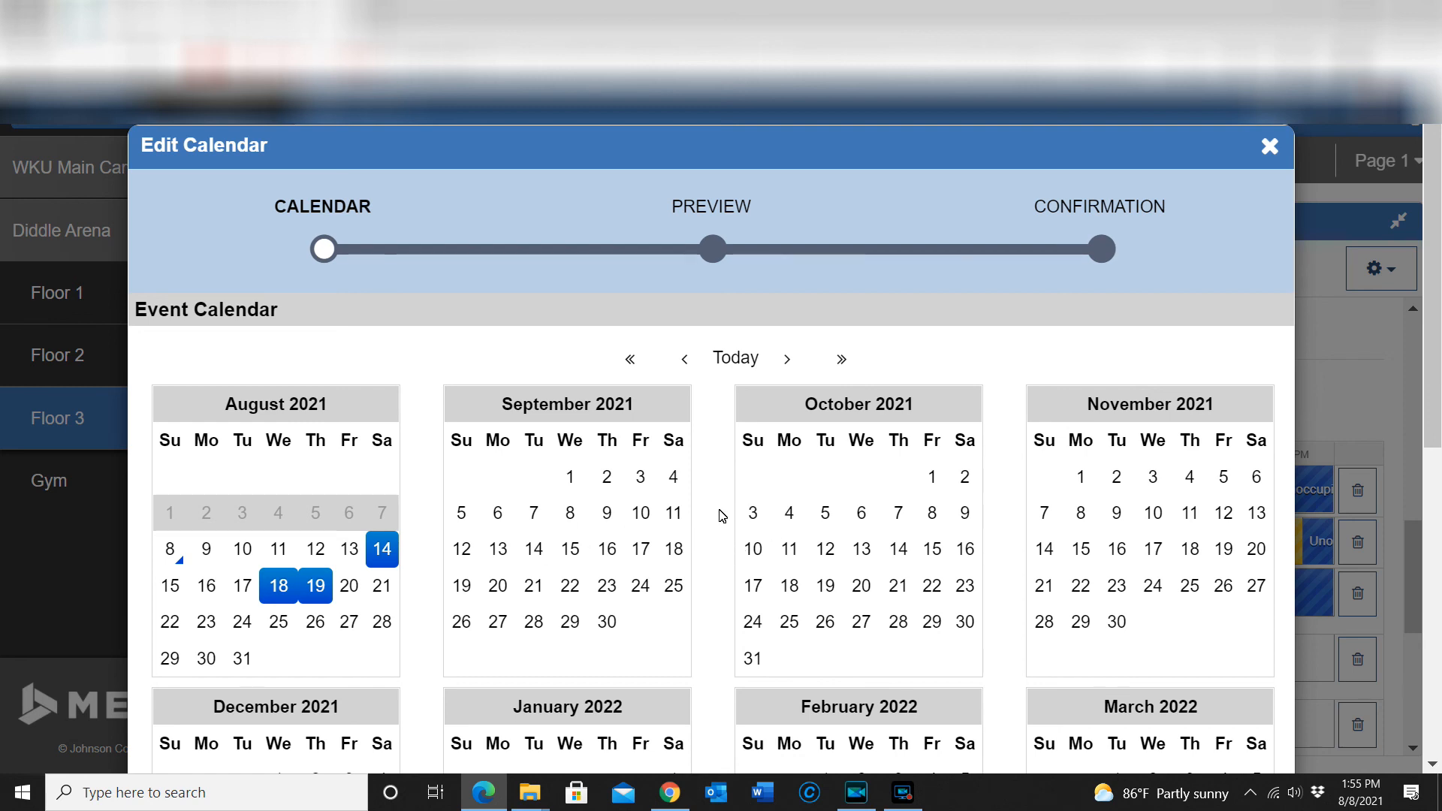
{"action": "scroll", "coordinate": [715, 515], "scroll_direction": "down", "scroll_amount": 5}
{"action": "scroll", "coordinate": [714, 515], "scroll_direction": "down", "scroll_amount": 2}
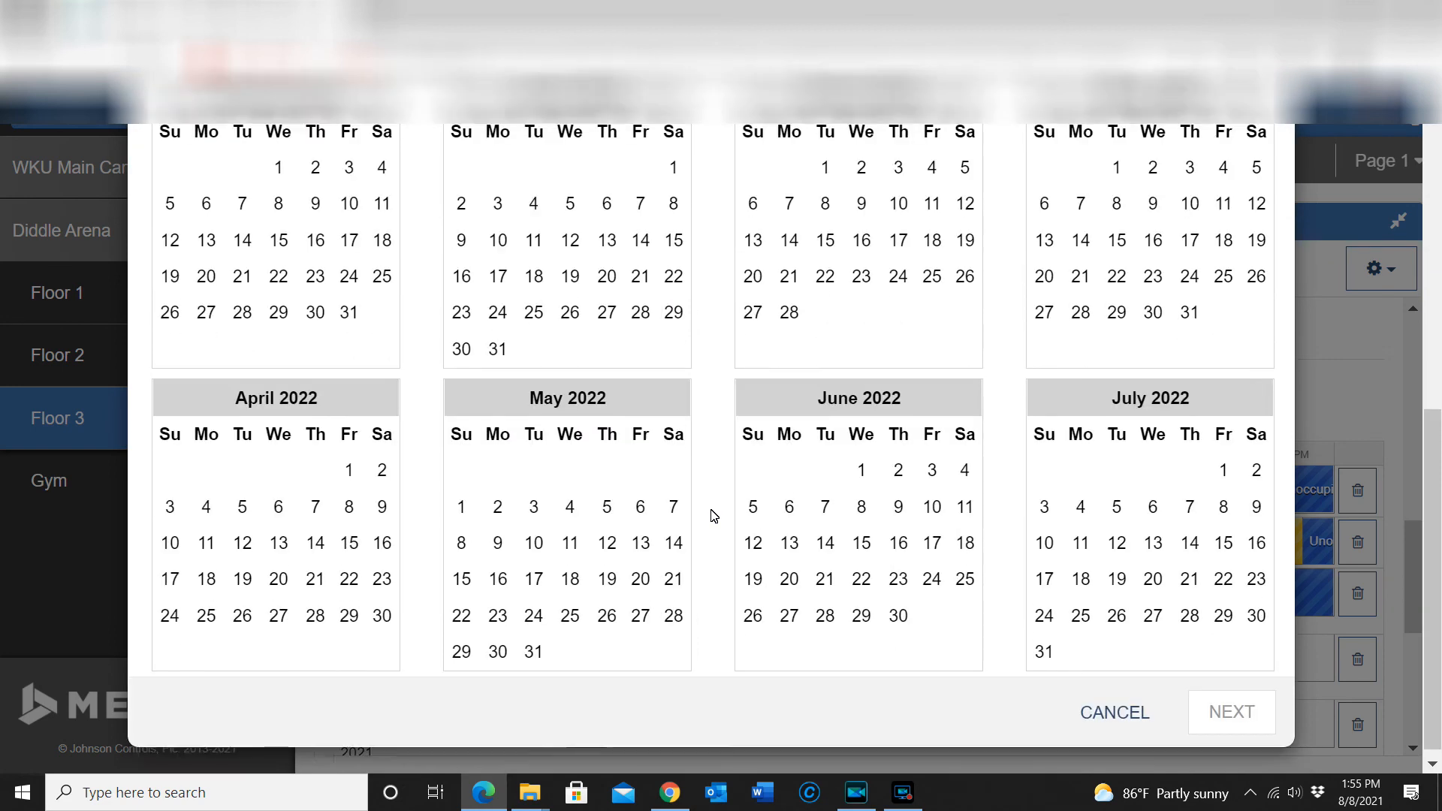
{"action": "scroll", "coordinate": [715, 516], "scroll_direction": "up", "scroll_amount": 4}
{"action": "scroll", "coordinate": [714, 515], "scroll_direction": "up", "scroll_amount": 3}
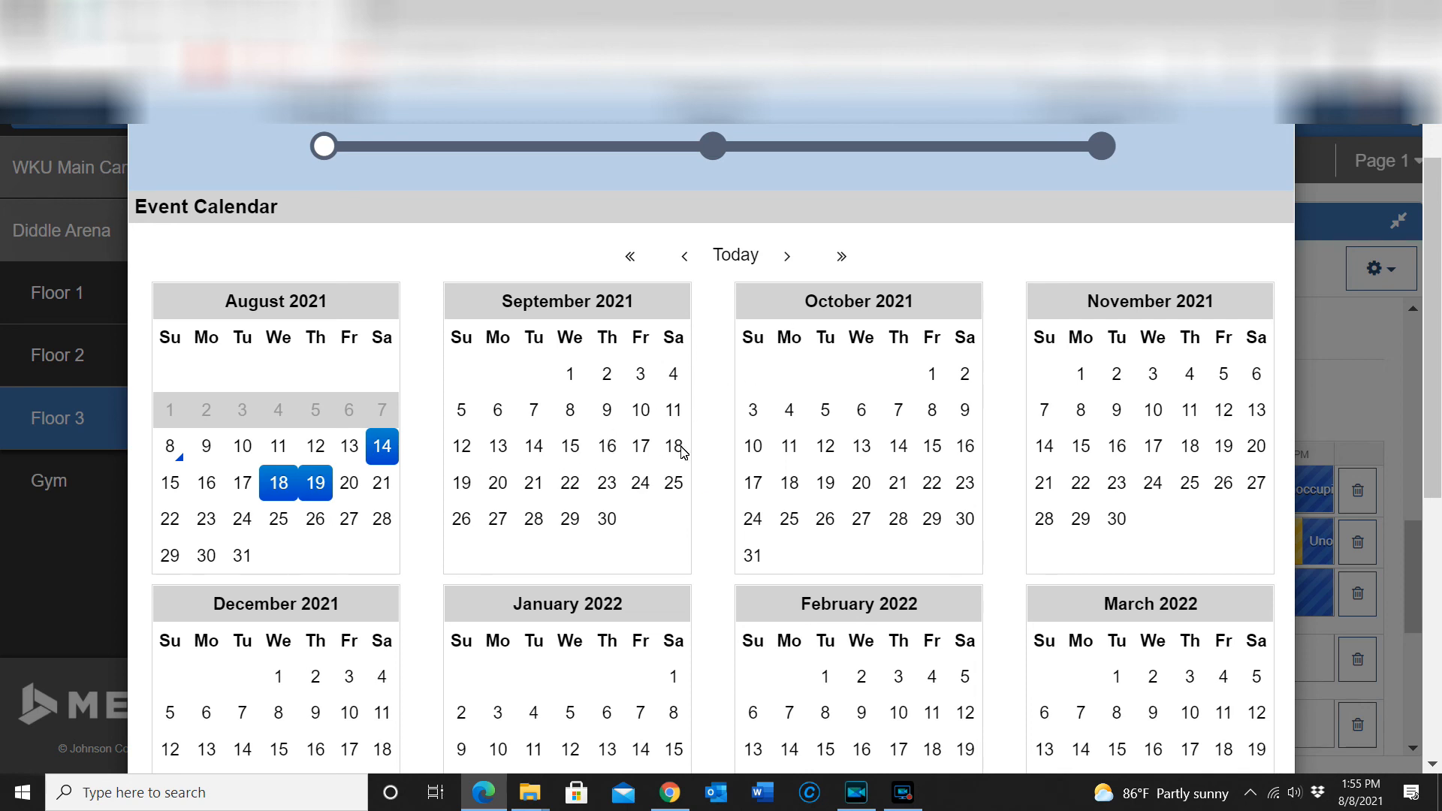
{"action": "scroll", "coordinate": [782, 535], "scroll_direction": "down", "scroll_amount": 8}
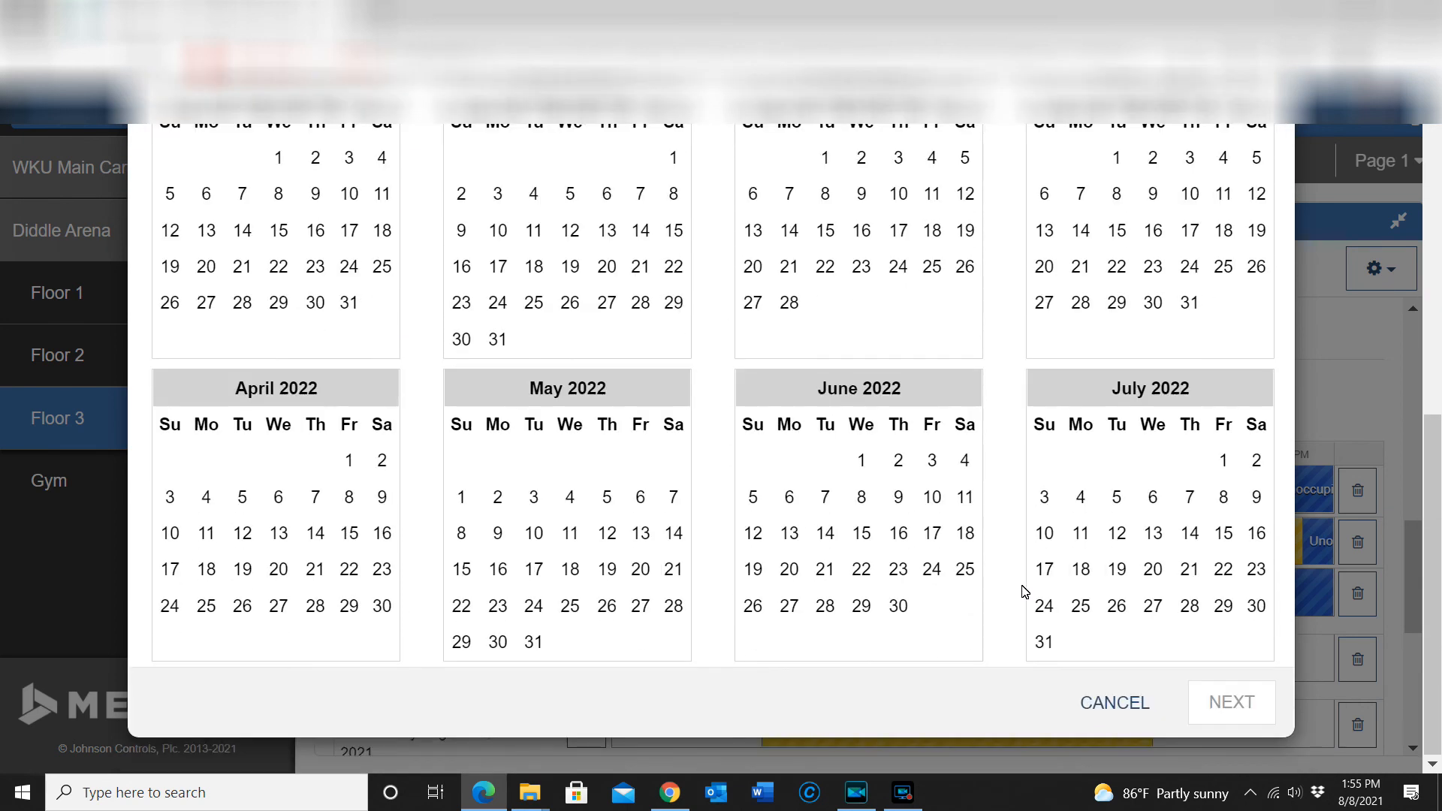
{"action": "left_click", "coordinate": [1118, 701]}
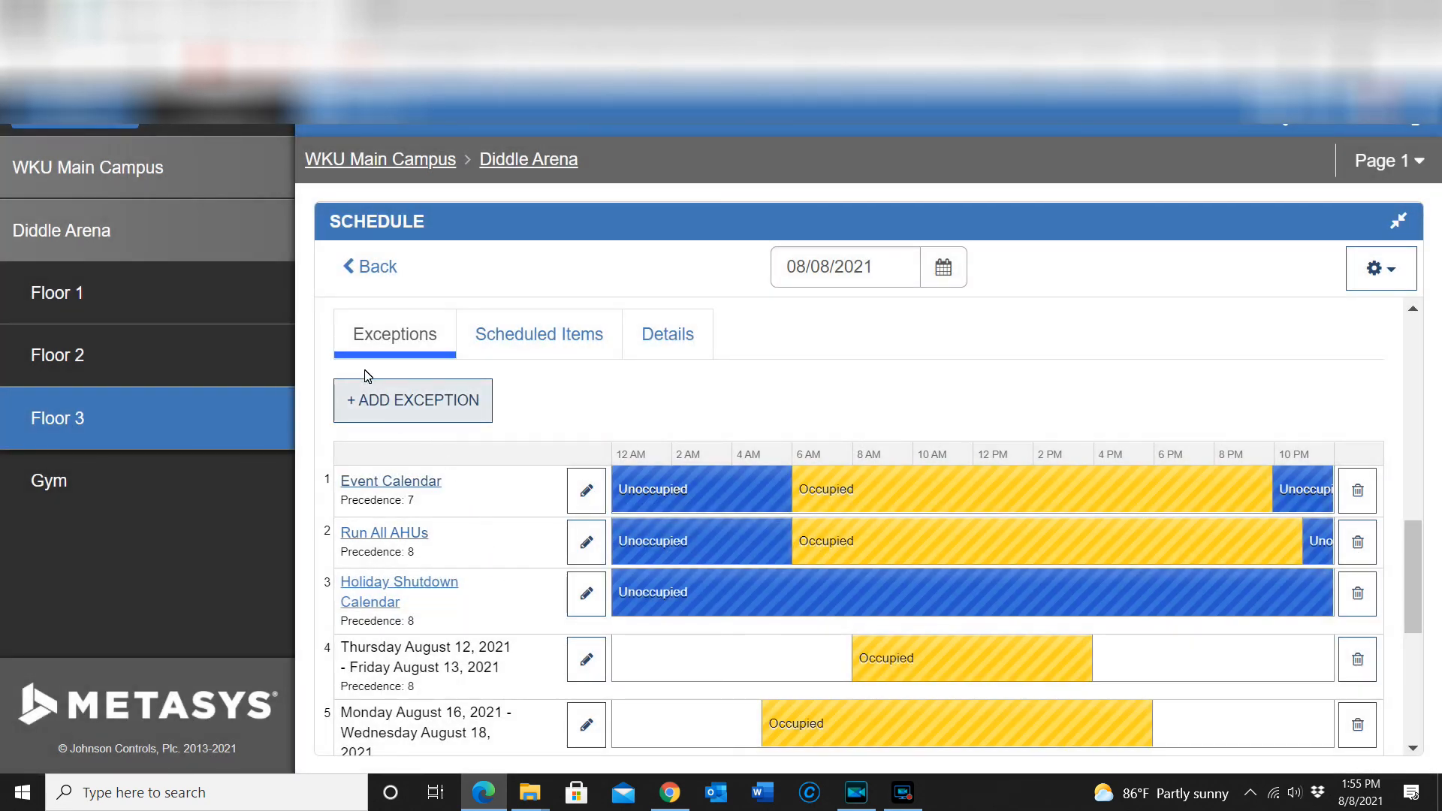
{"action": "left_click", "coordinate": [373, 268]}
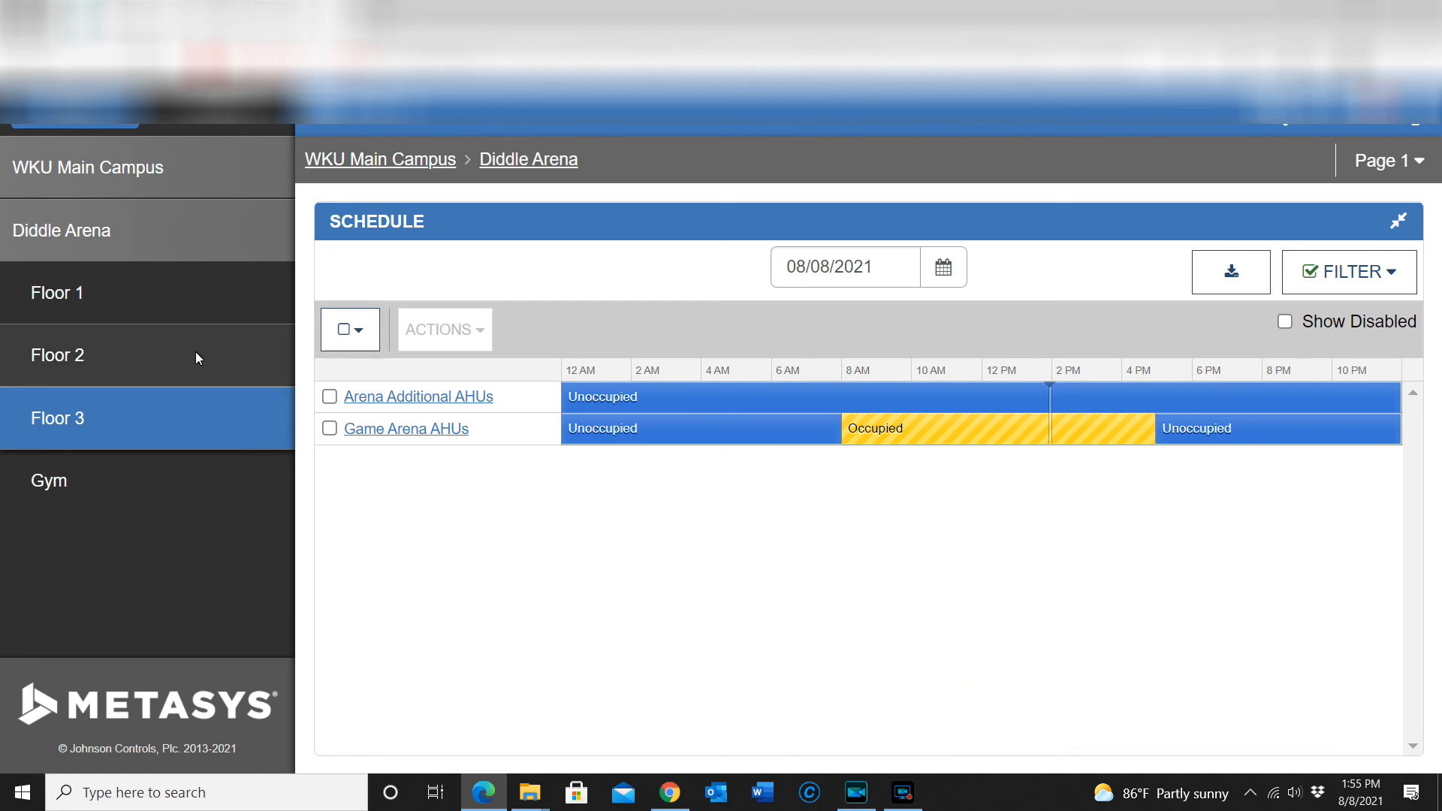
Step: Go to Floor 1 of Diddle Arena, expand its schedule view, and examine the exceptions of the 1st Floor AHUs ORT schedule
{"action": "left_click", "coordinate": [230, 296]}
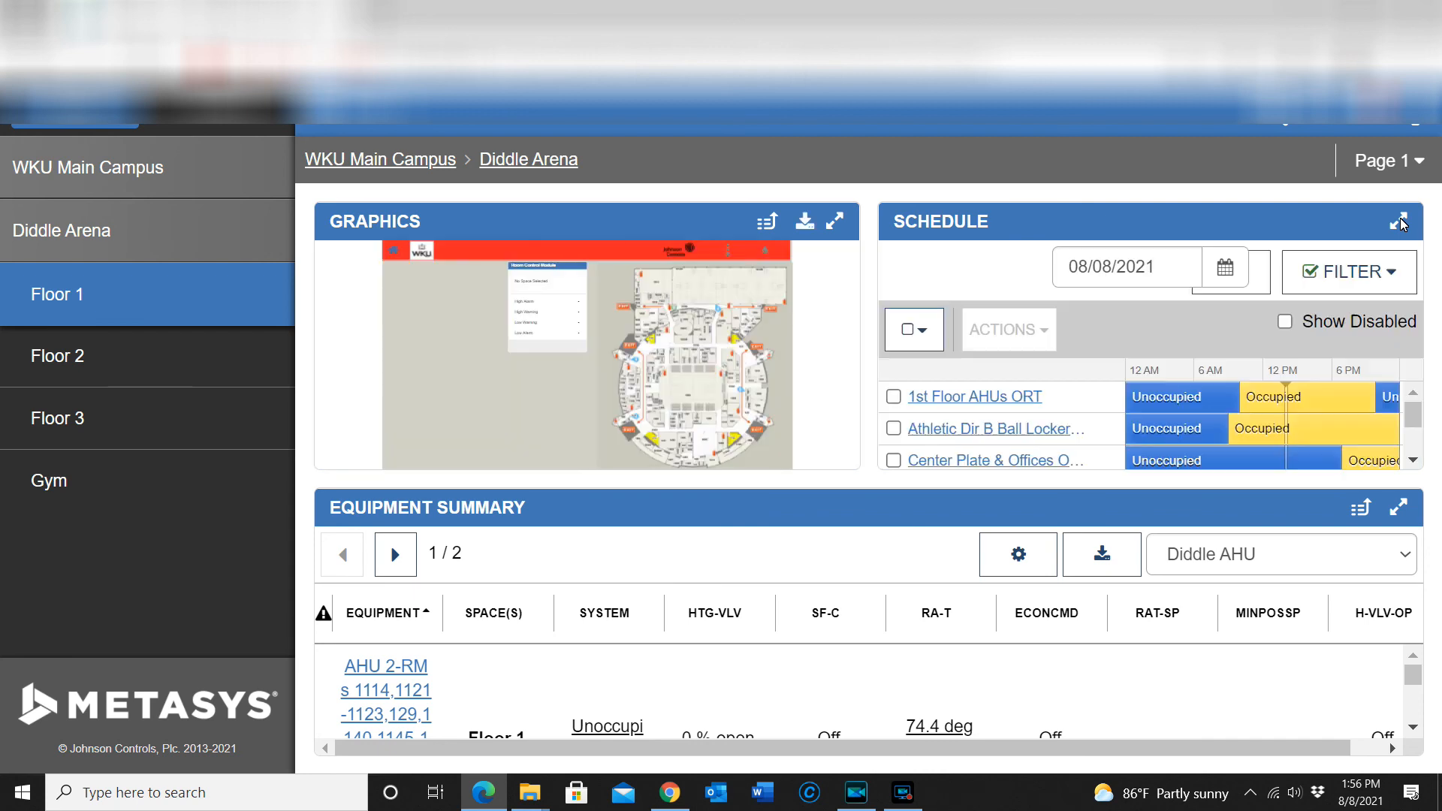
{"action": "left_click", "coordinate": [1400, 222]}
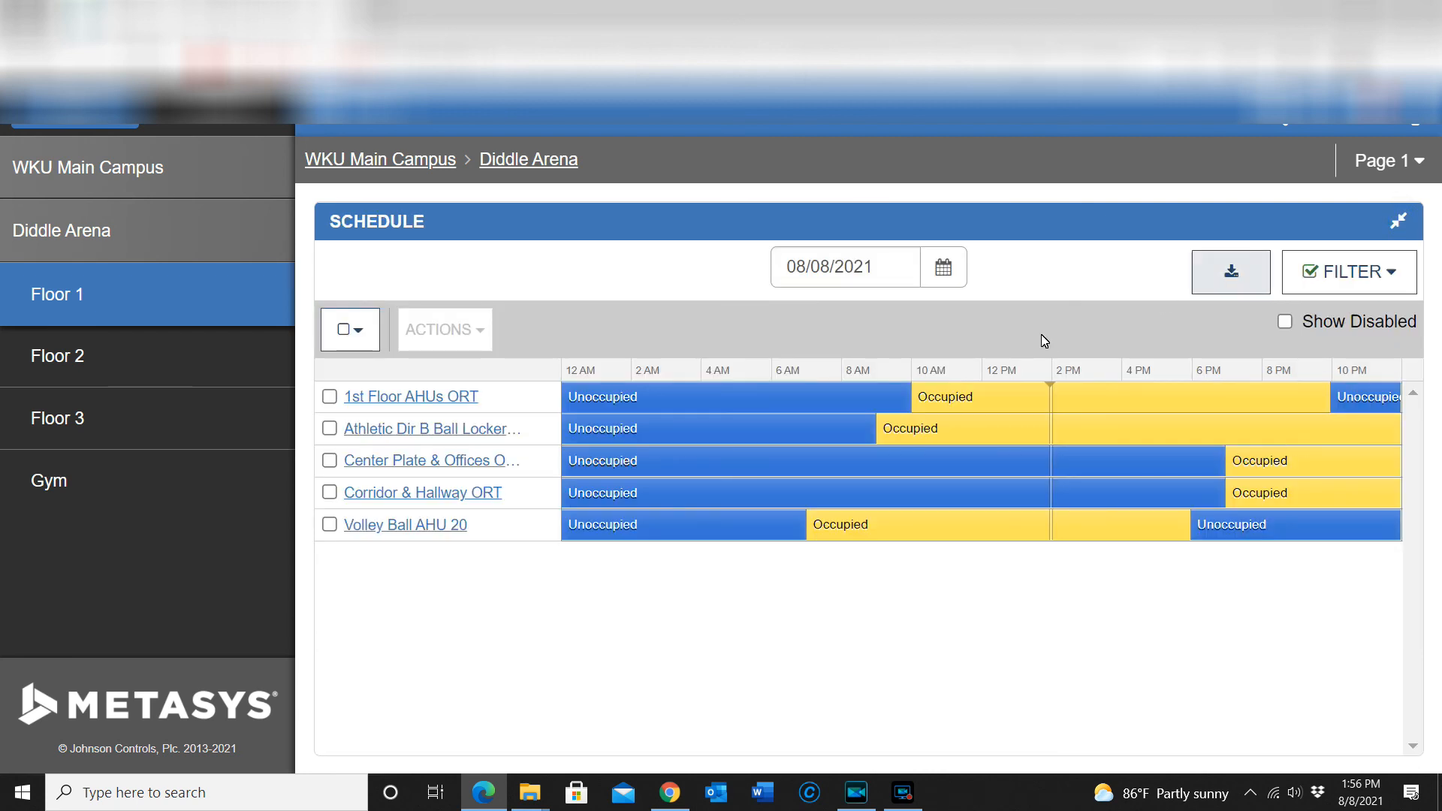
{"action": "left_click", "coordinate": [454, 396]}
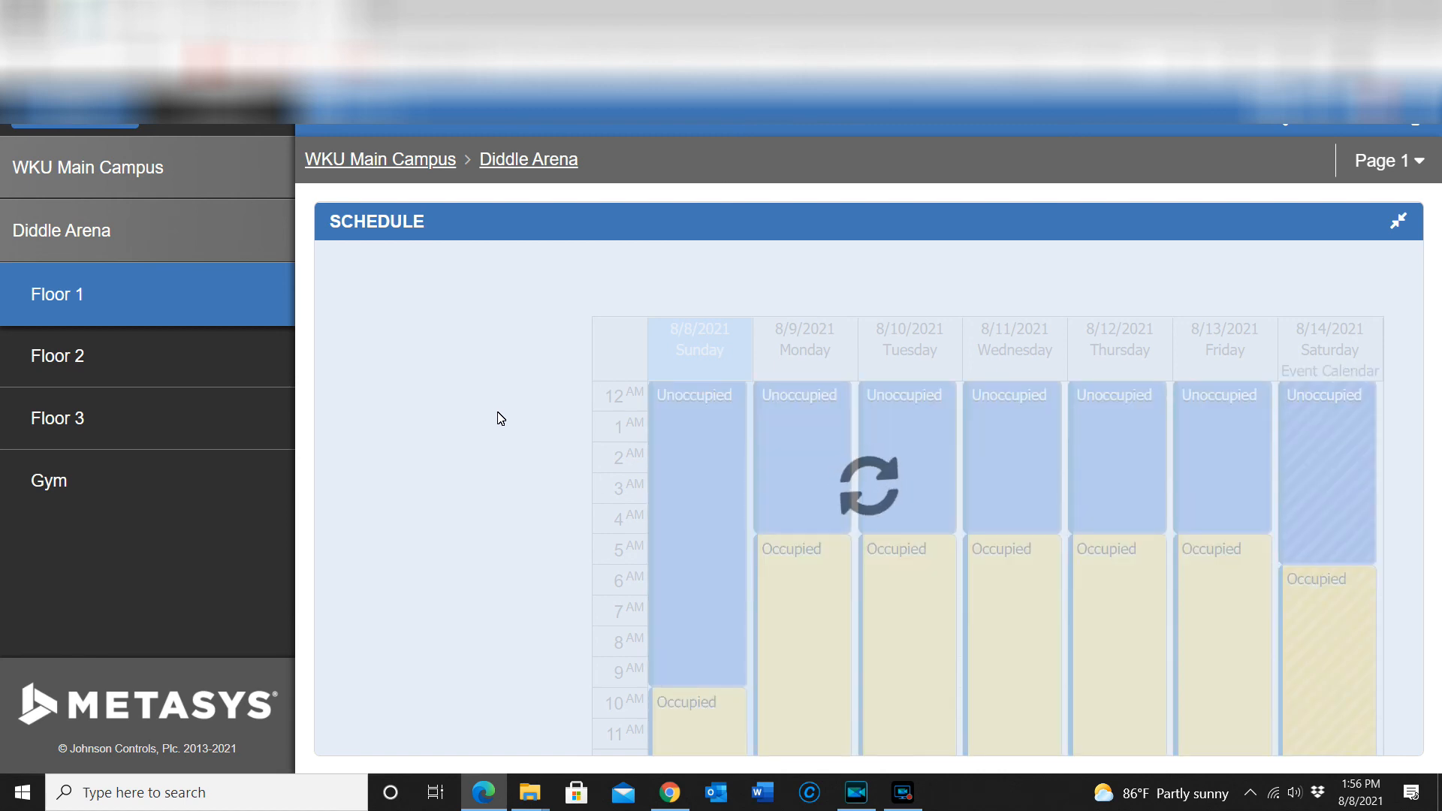
{"action": "scroll", "coordinate": [501, 418], "scroll_direction": "down", "scroll_amount": 10}
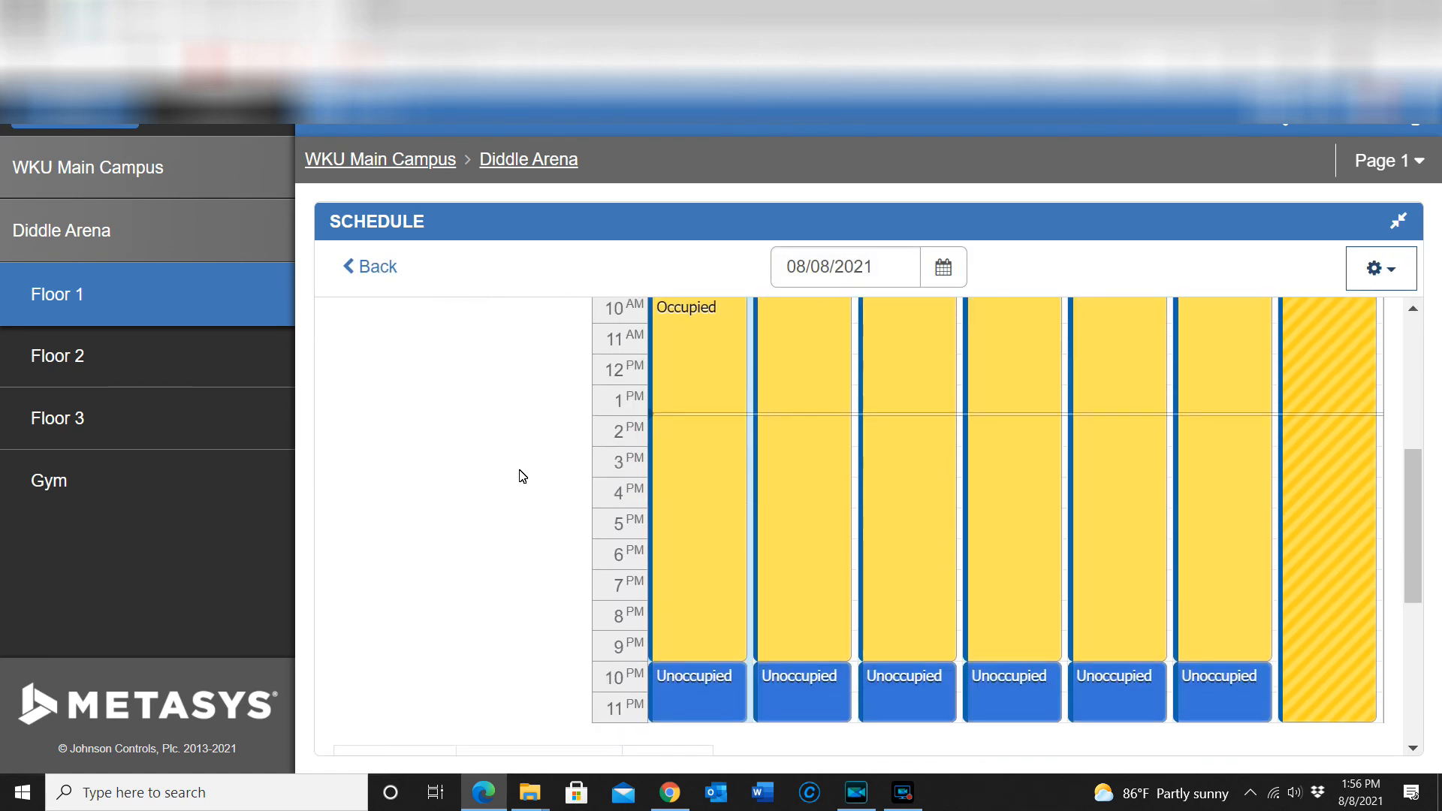
{"action": "scroll", "coordinate": [524, 476], "scroll_direction": "down", "scroll_amount": 3}
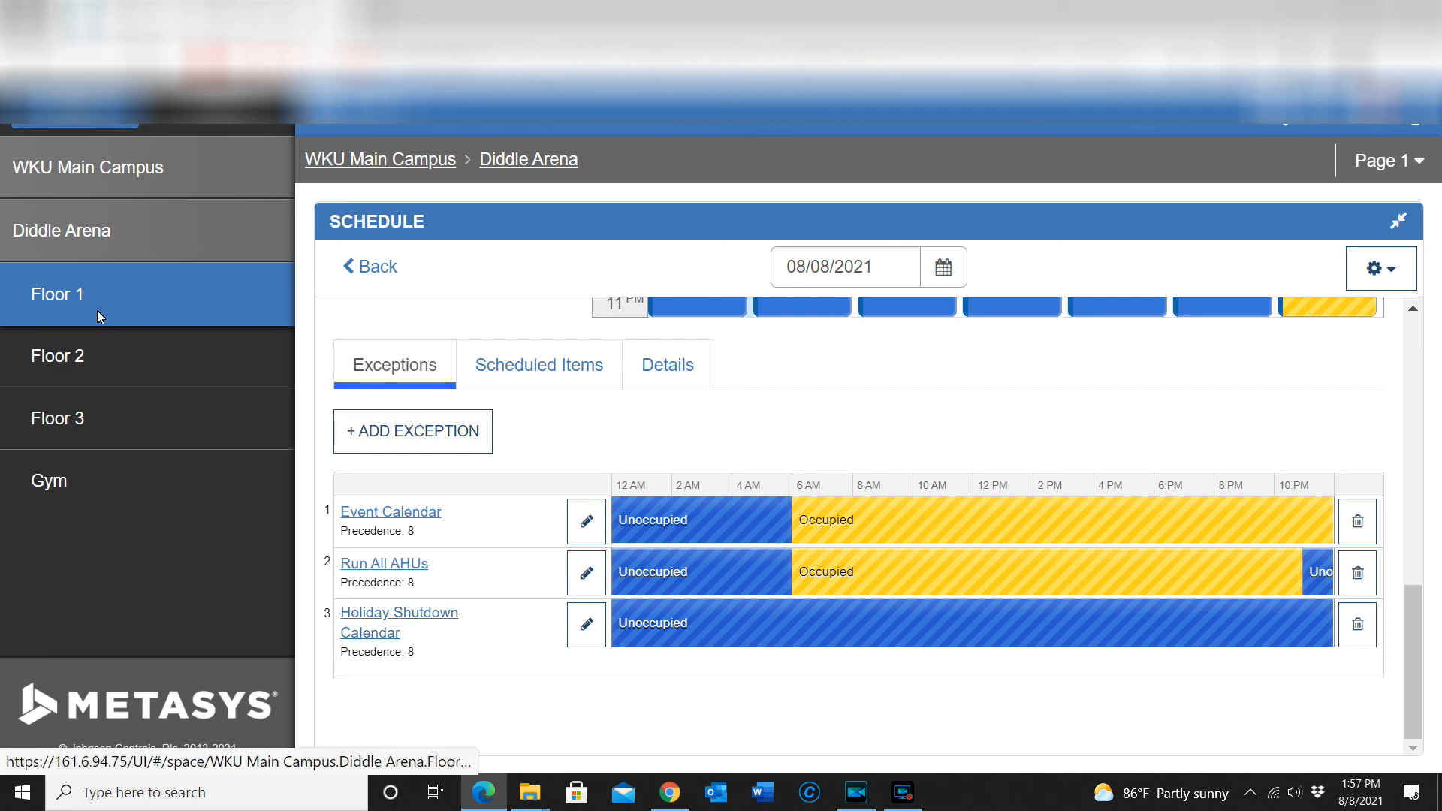
Step: Start a Calendar Reference exception for the 1st Floor AHUs ORT schedule, close it without adding, and go back to the schedule list
{"action": "left_click", "coordinate": [388, 434]}
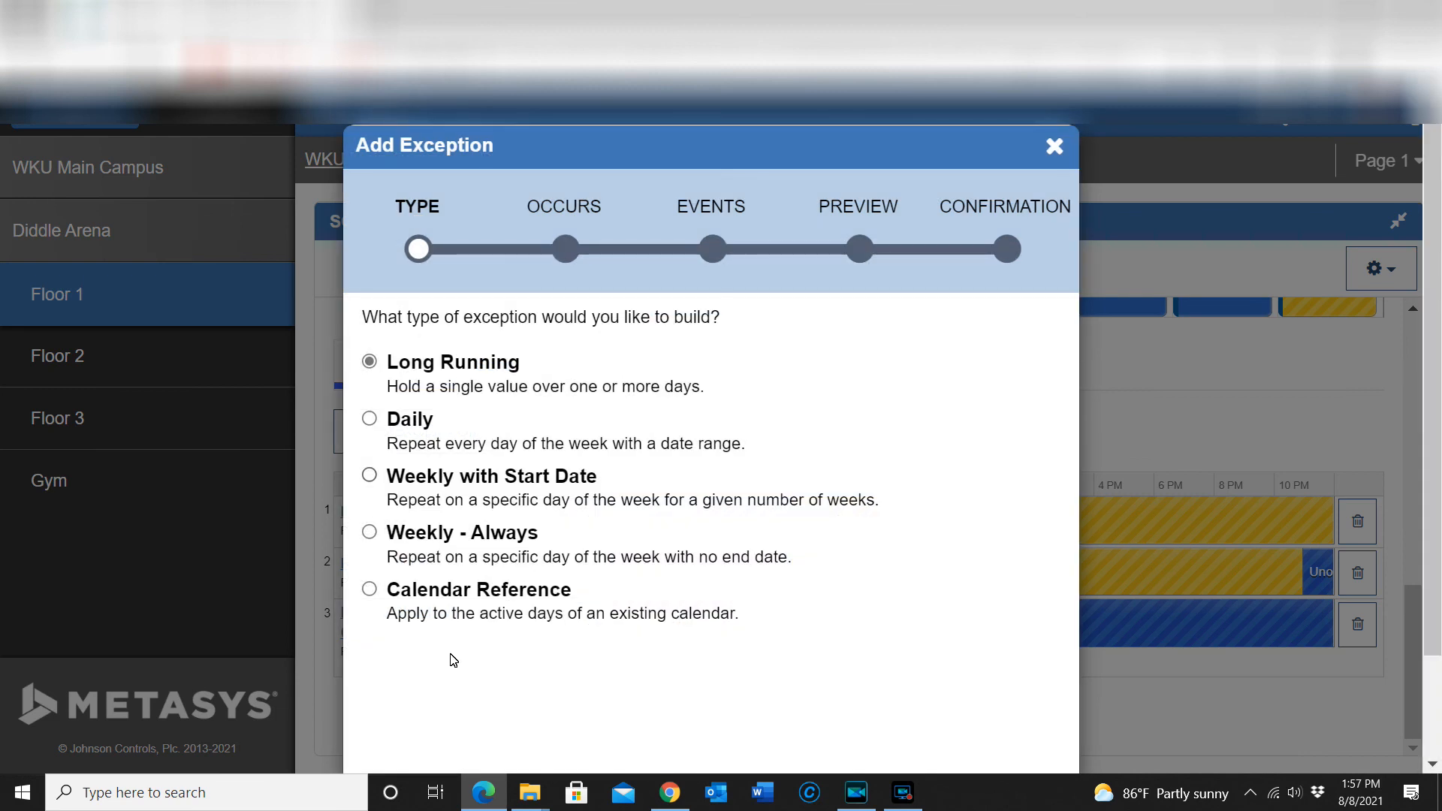
{"action": "left_click", "coordinate": [369, 591]}
{"action": "scroll", "coordinate": [628, 621], "scroll_direction": "down", "scroll_amount": 2}
{"action": "scroll", "coordinate": [648, 622], "scroll_direction": "up", "scroll_amount": 2}
{"action": "left_click", "coordinate": [1056, 148]}
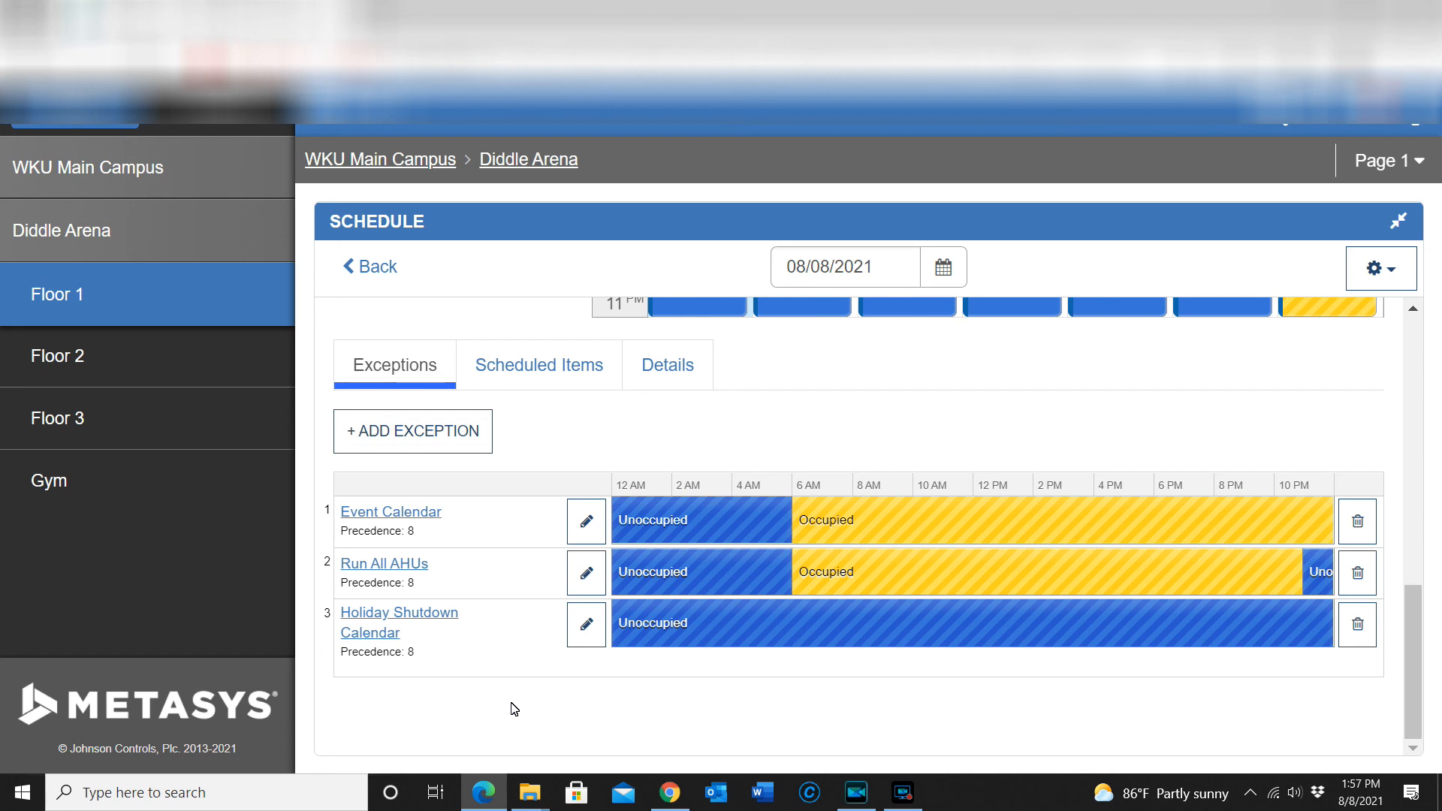
{"action": "left_click", "coordinate": [363, 264]}
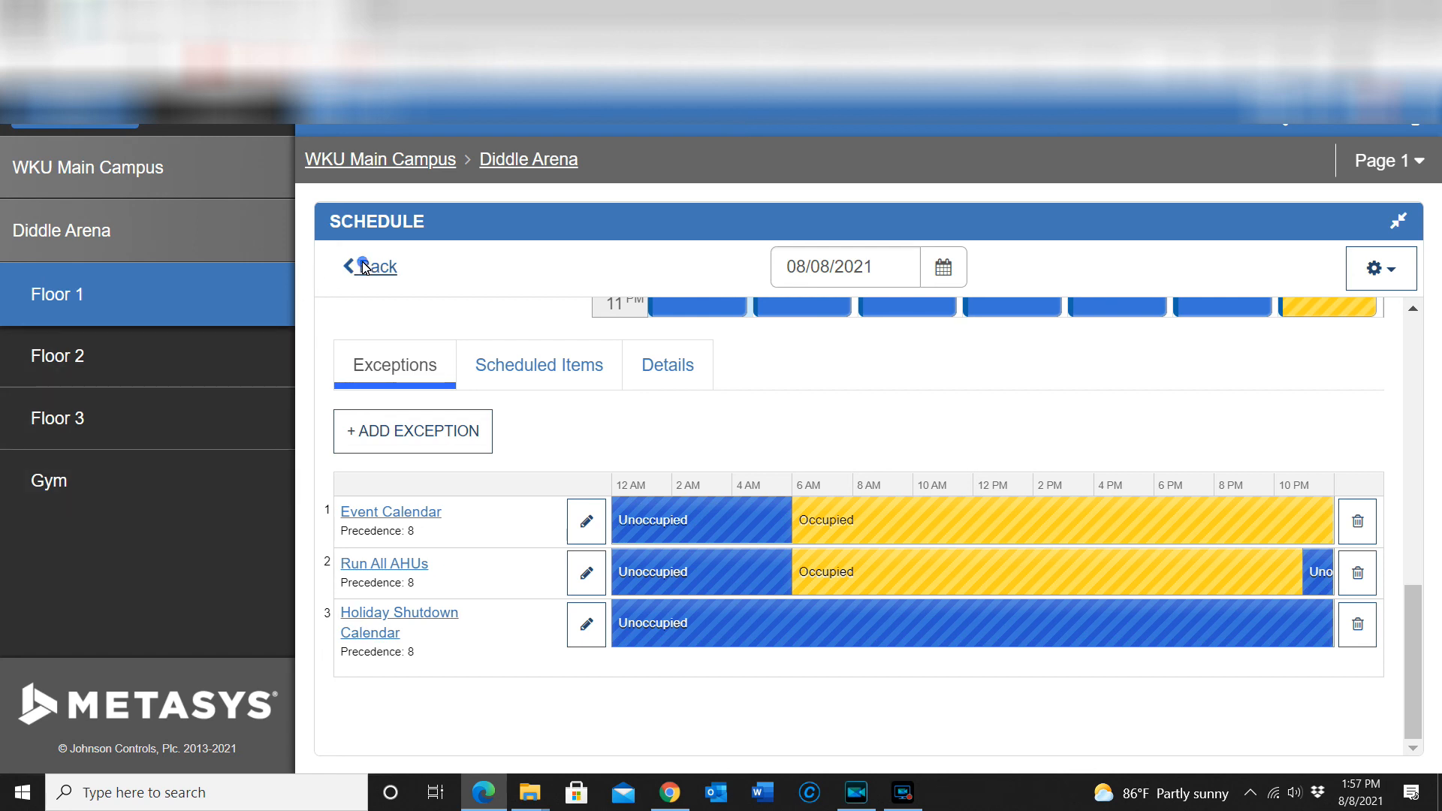